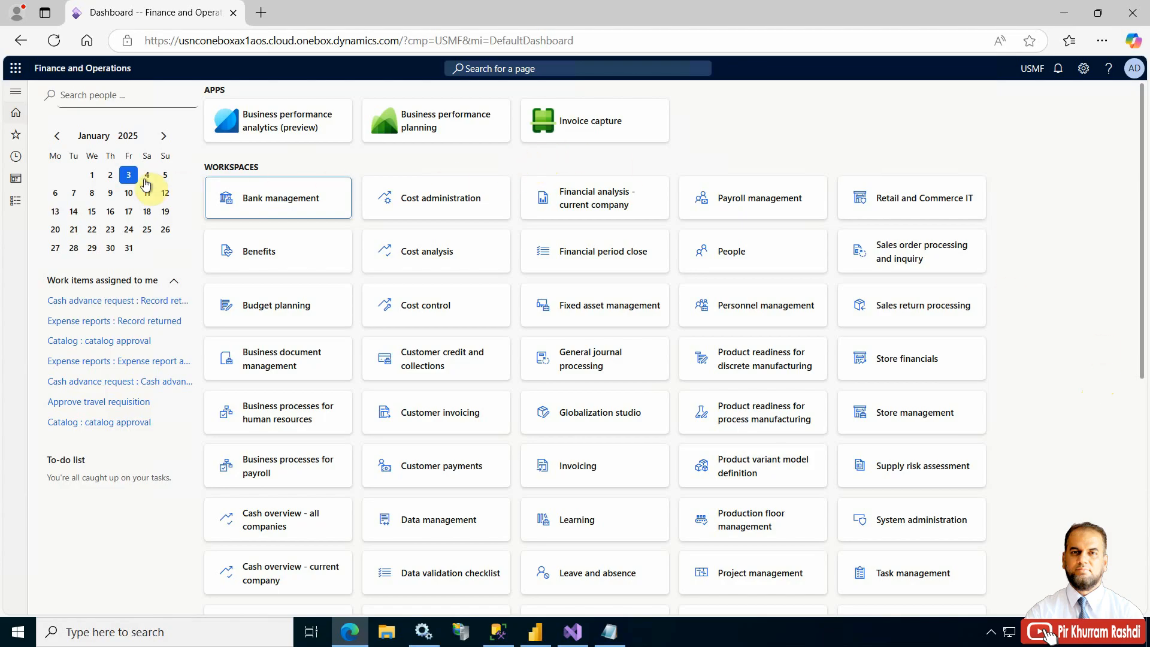
# Open the Entity Store page from the System administration setup.
pyautogui.click(18, 208)
pyautogui.scroll(-6, 57, 432)
pyautogui.scroll(-1, 58, 438)
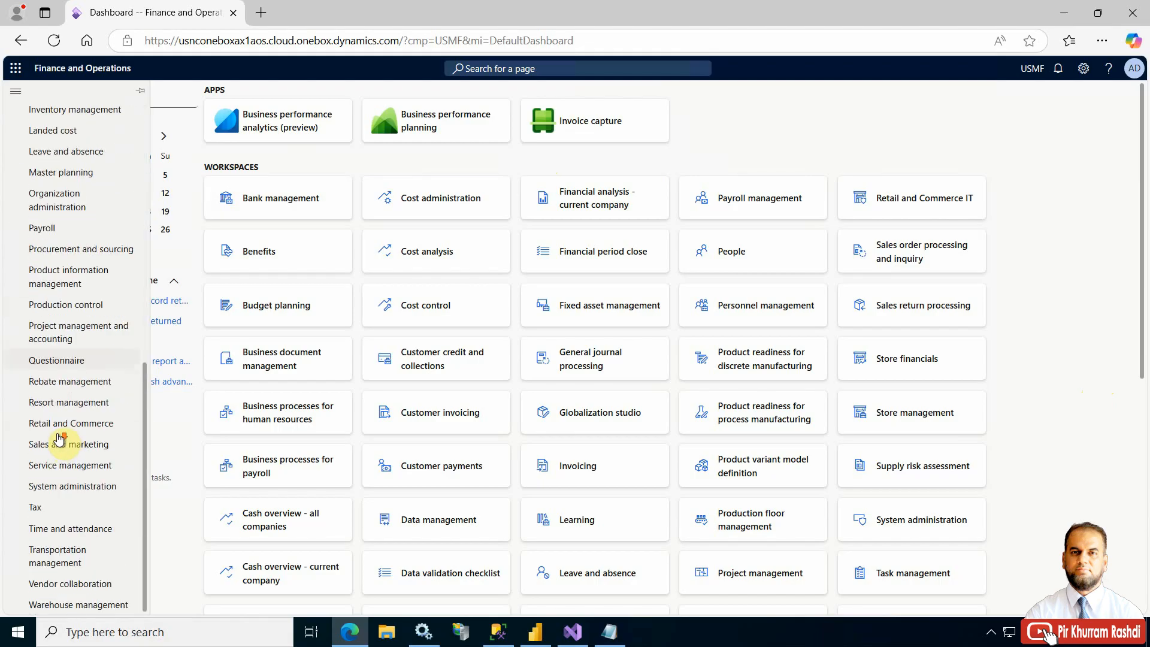
pyautogui.click(61, 491)
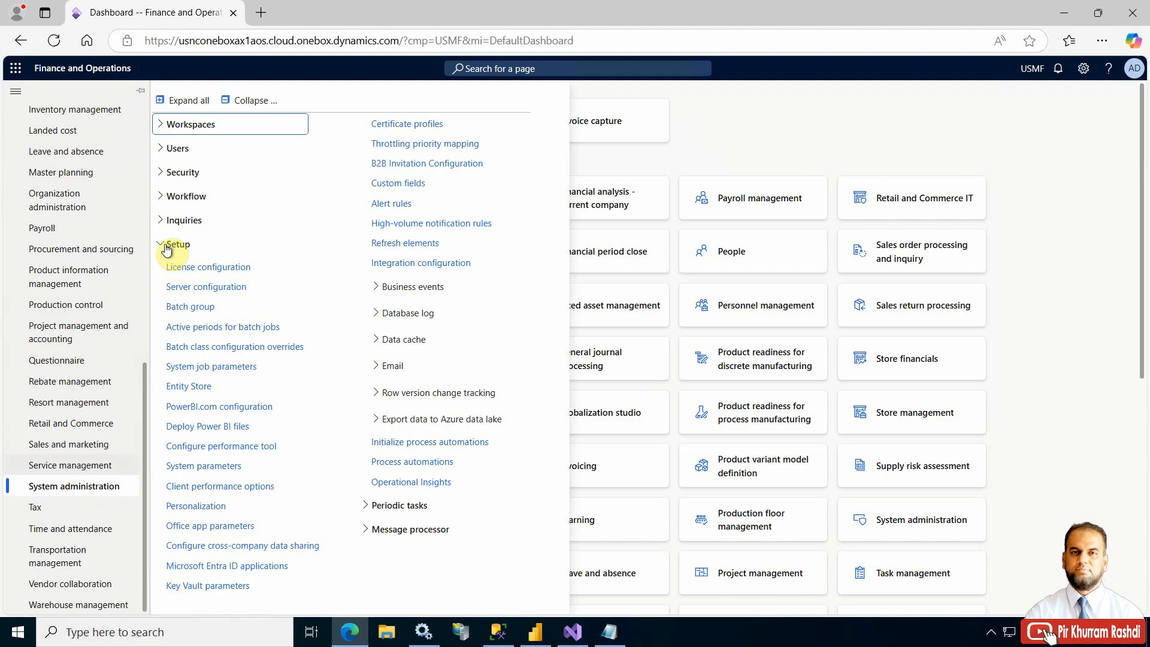
pyautogui.click(186, 388)
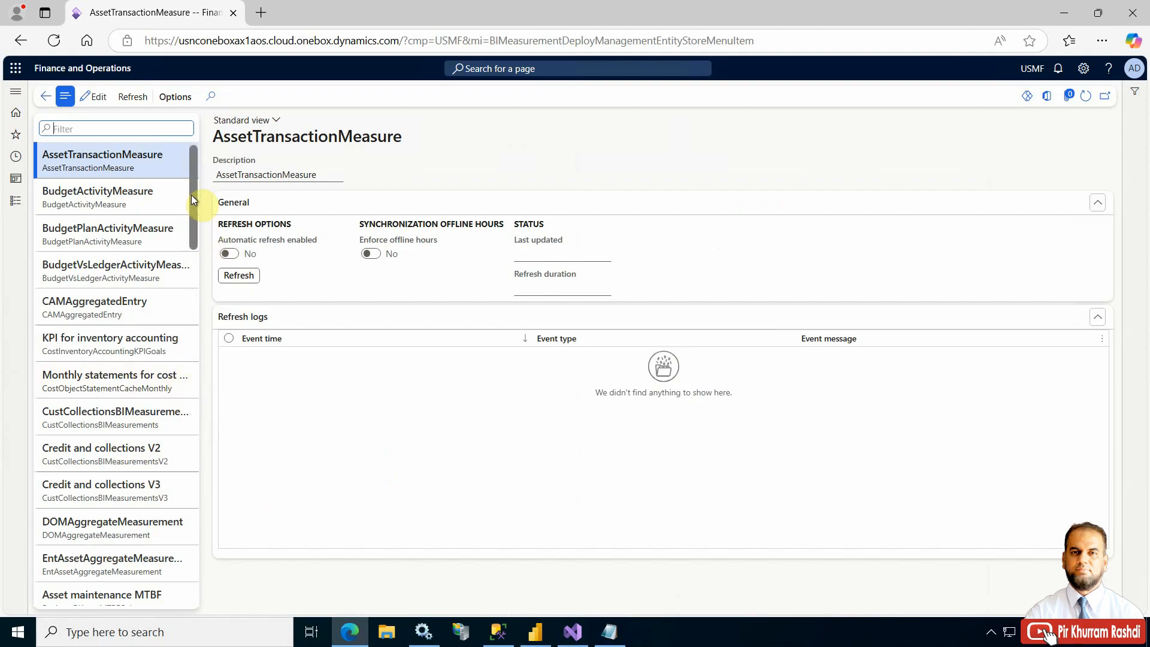
# Browse the list of aggregate measurements and open the RetailSales measurement.
pyautogui.moveTo(192, 199); pyautogui.dragTo(194, 171)
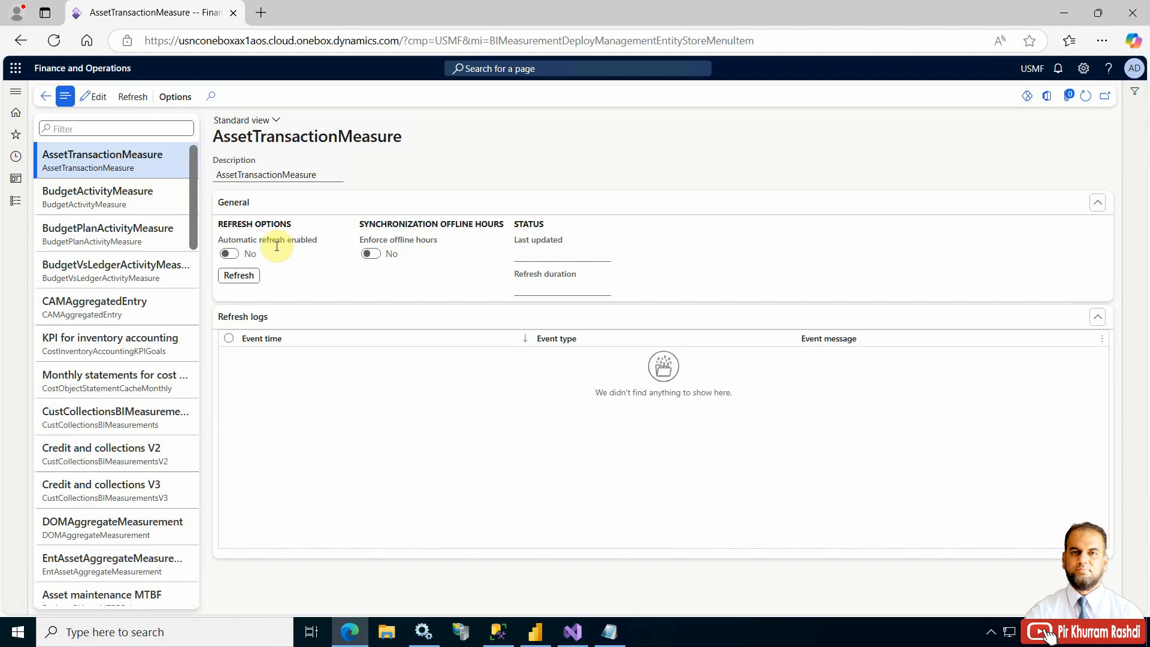
pyautogui.scroll(-5, 192, 269)
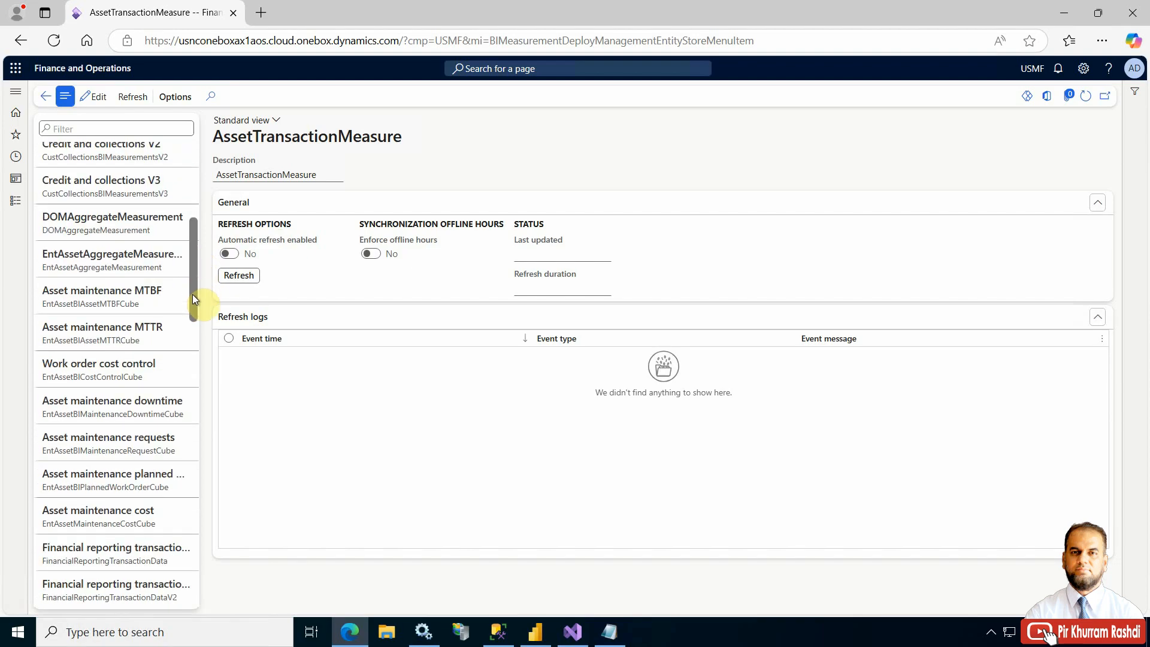
pyautogui.moveTo(192, 294); pyautogui.dragTo(196, 412)
pyautogui.scroll(-3, 195, 418)
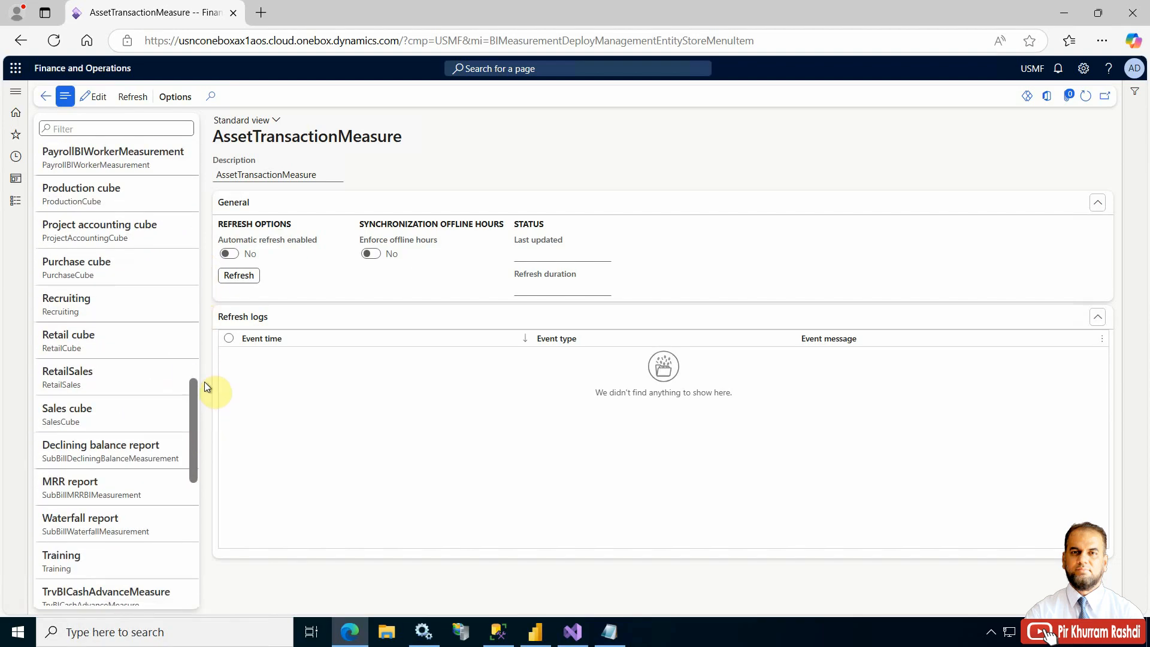
pyautogui.click(111, 376)
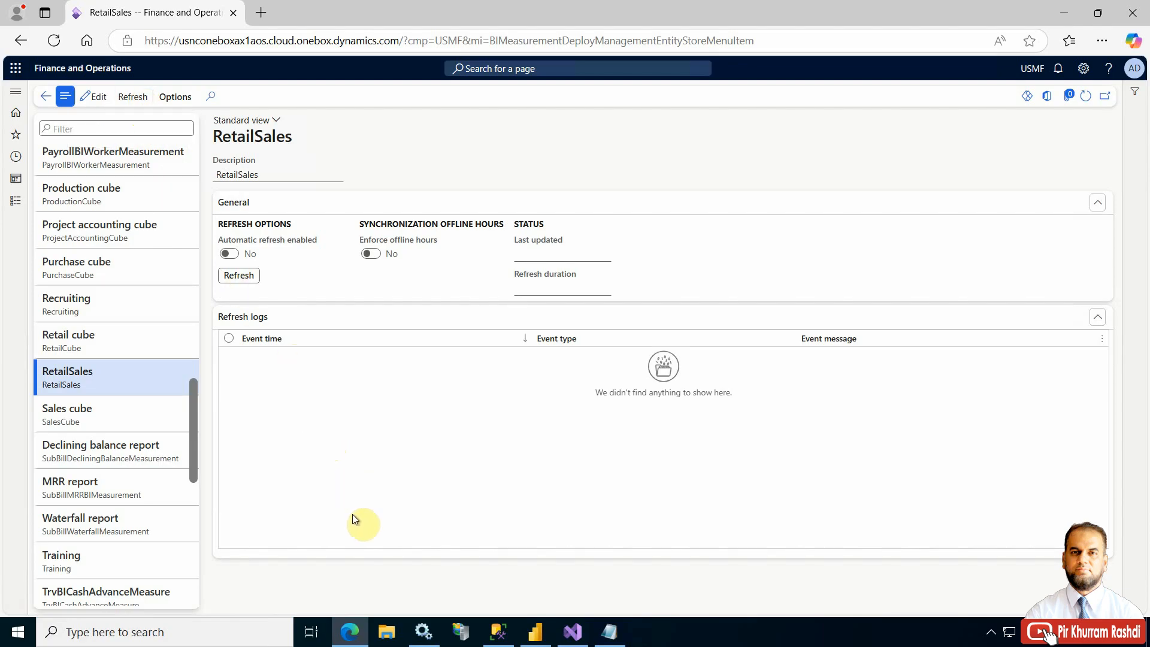
# Switch to SQL Server Management Studio and locate the AxDB and AxDW databases, returning to the Entity Store page.
pyautogui.click(498, 631)
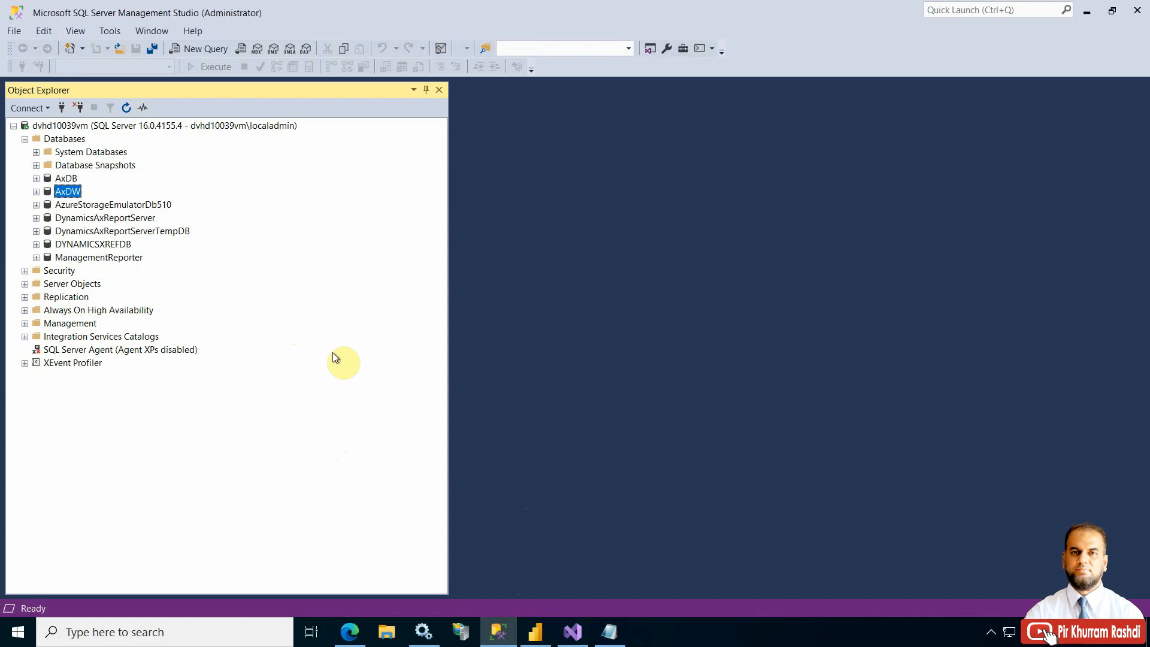
pyautogui.click(67, 178)
pyautogui.click(70, 191)
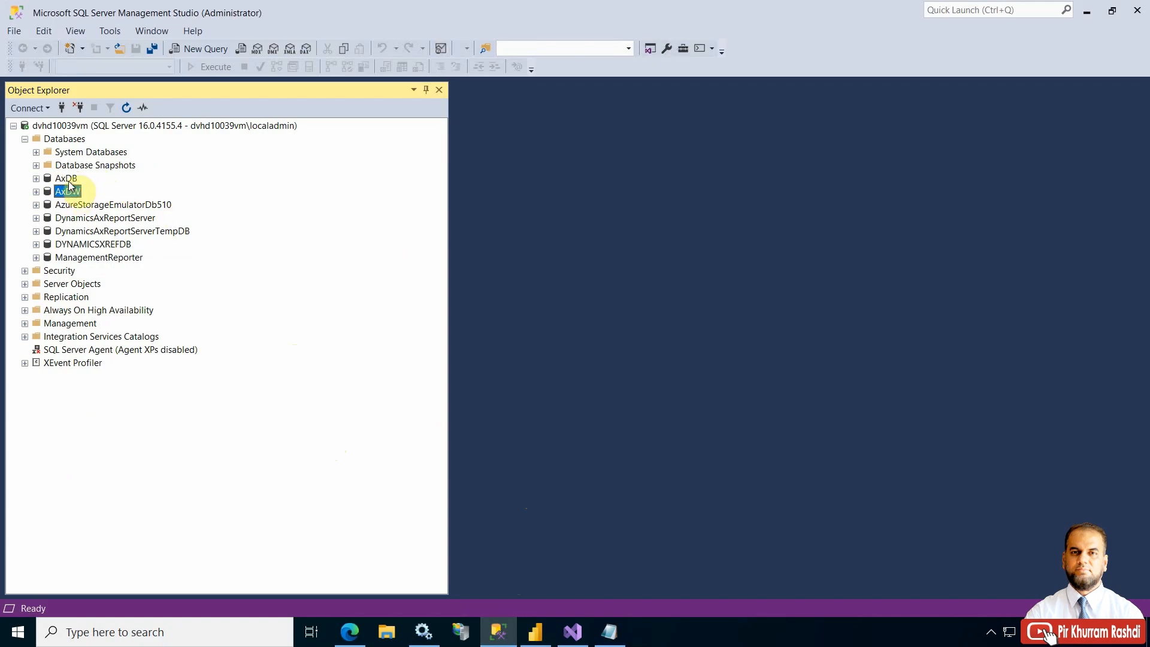
pyautogui.click(69, 180)
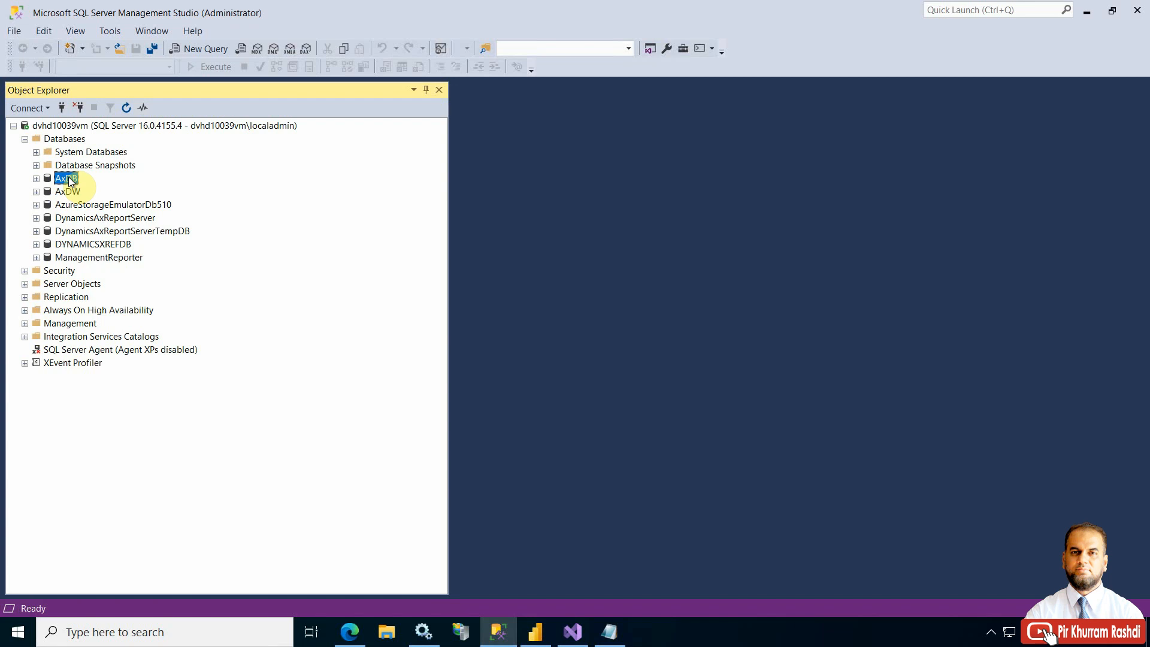
pyautogui.click(69, 193)
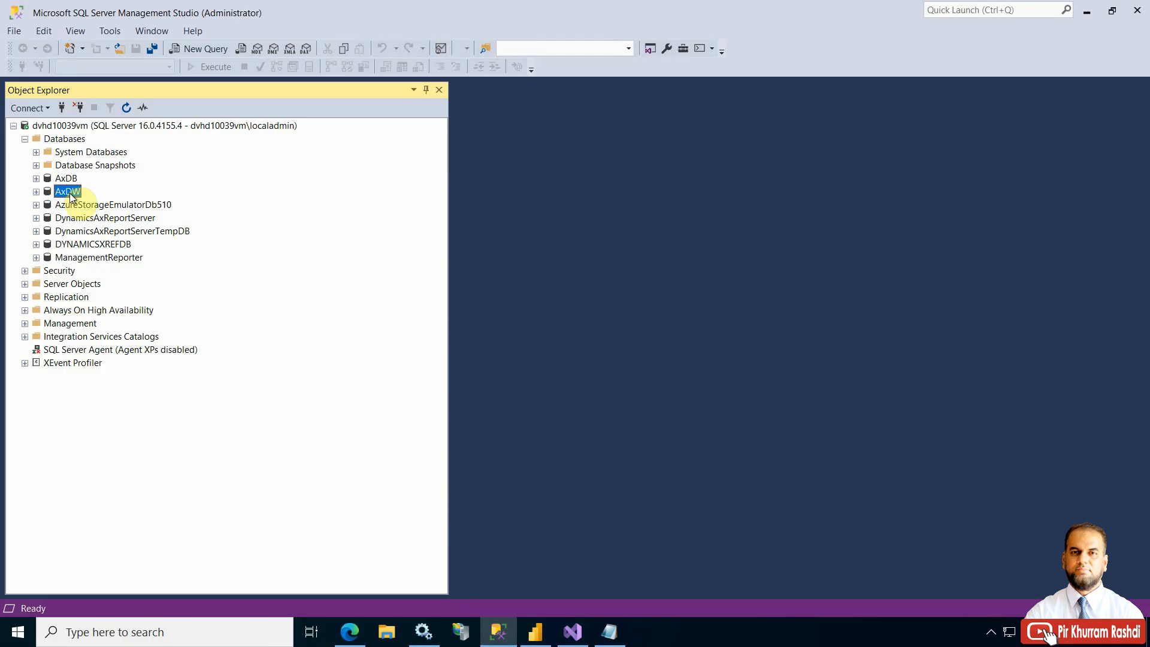
pyautogui.click(67, 179)
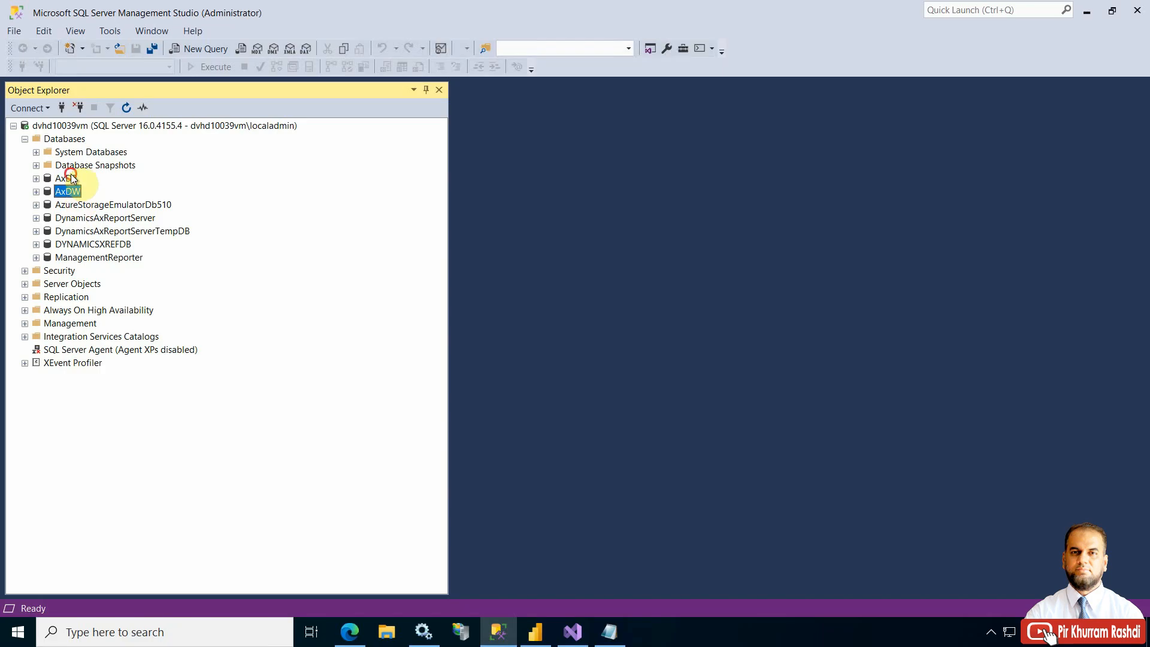
pyautogui.click(360, 623)
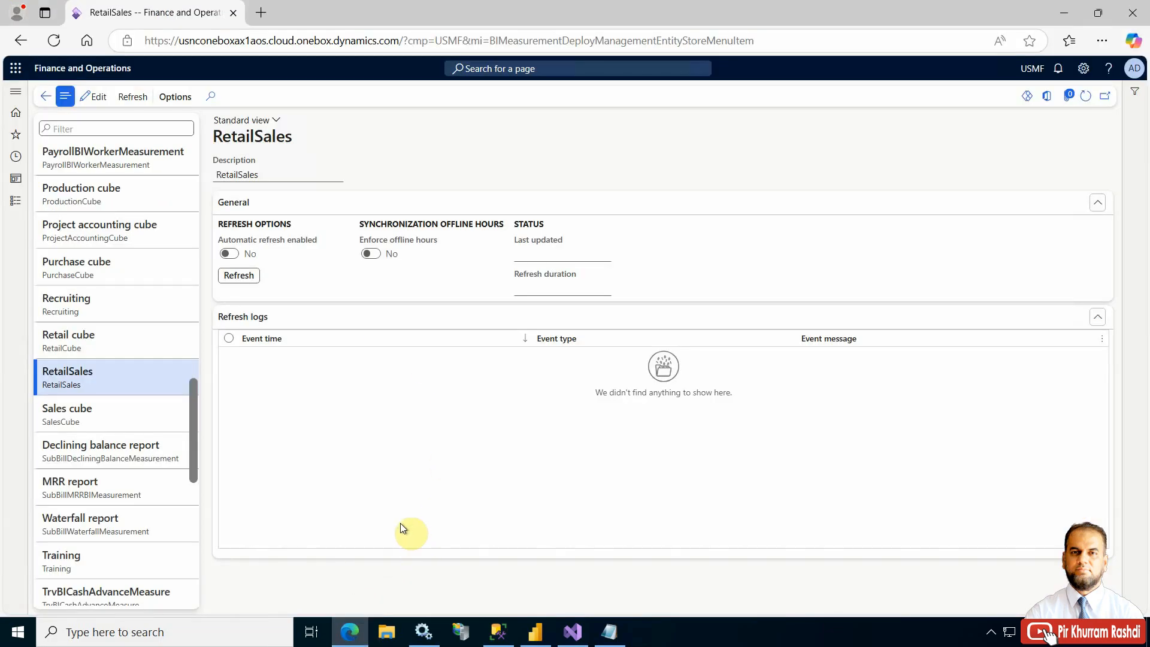
# In SQL Server Management Studio, expand the views and tables of the AxDW database and widen Object Explorer to read the full table names.
pyautogui.click(505, 636)
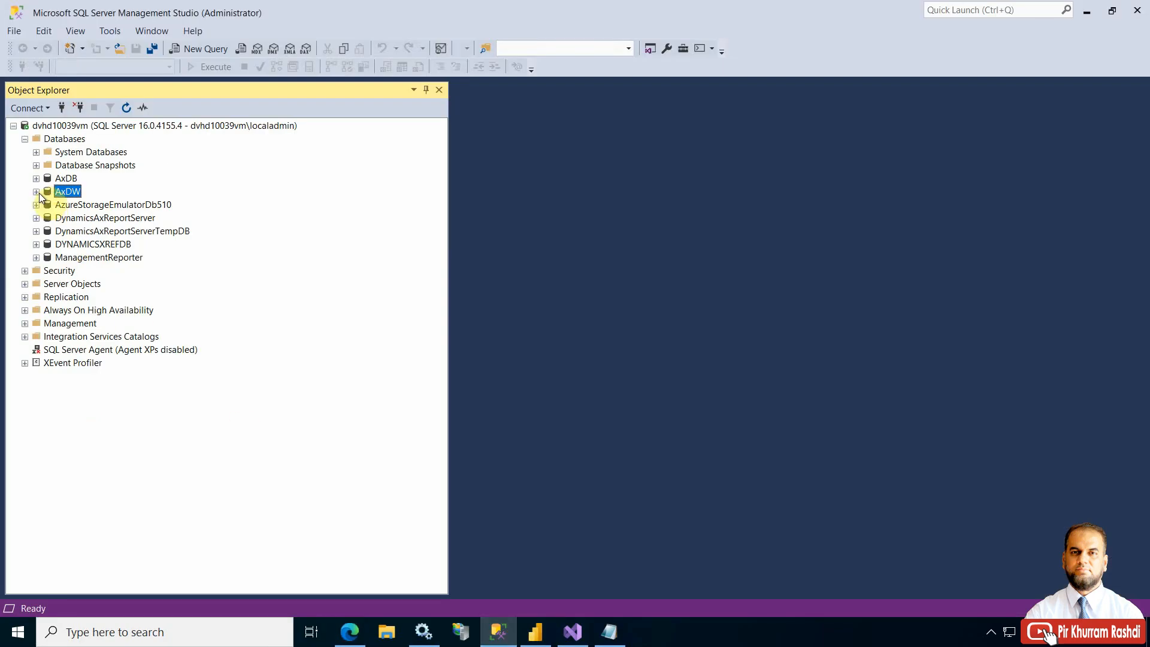
pyautogui.click(36, 192)
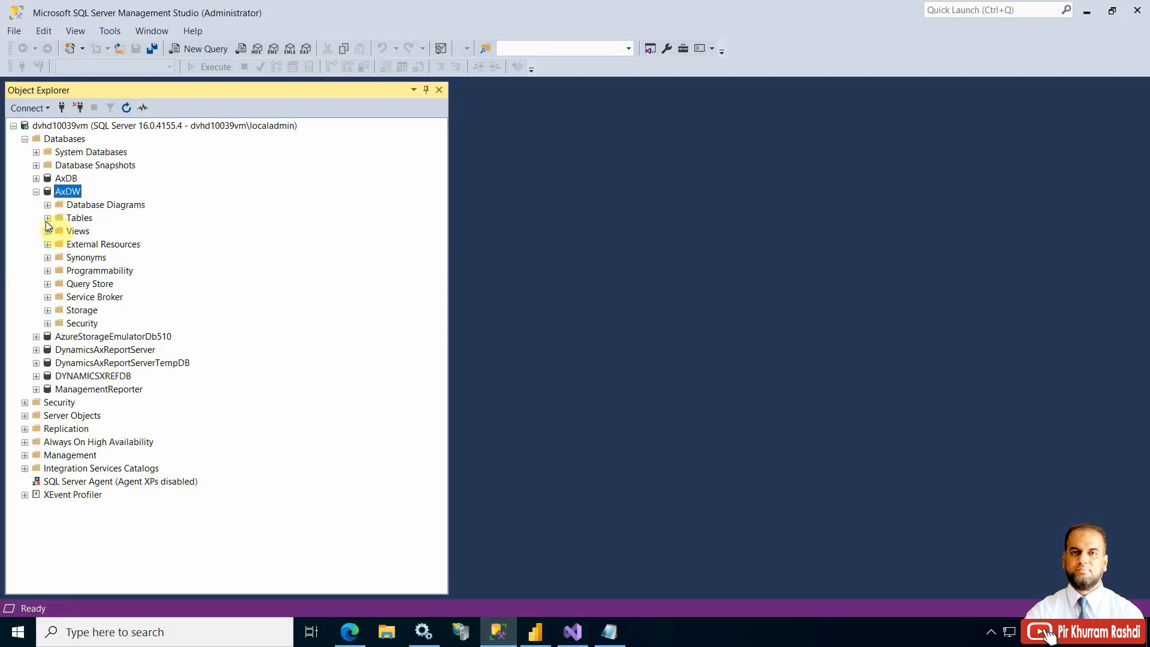
pyautogui.click(78, 220)
pyautogui.click(47, 231)
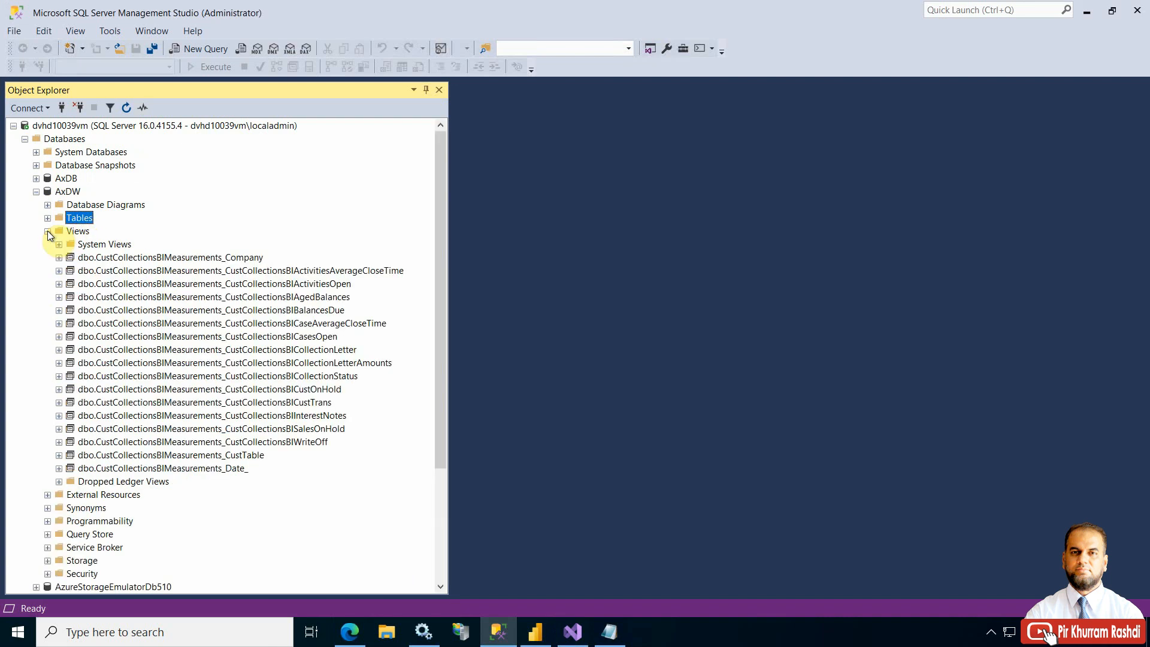
pyautogui.click(48, 218)
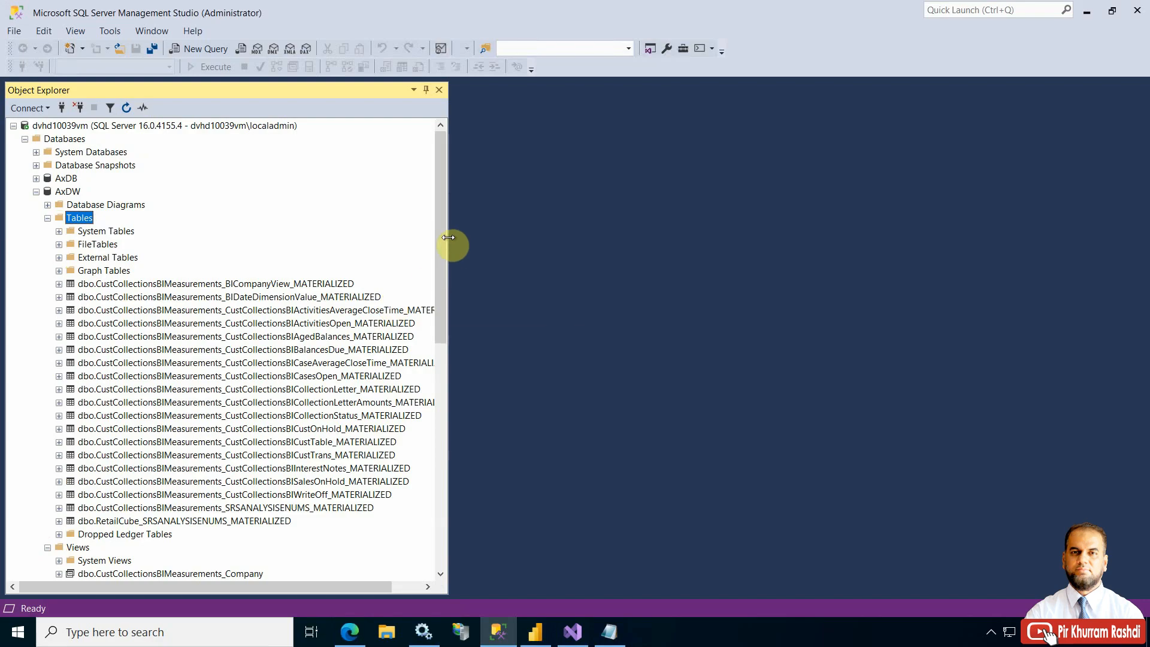
pyautogui.moveTo(452, 242); pyautogui.dragTo(495, 239)
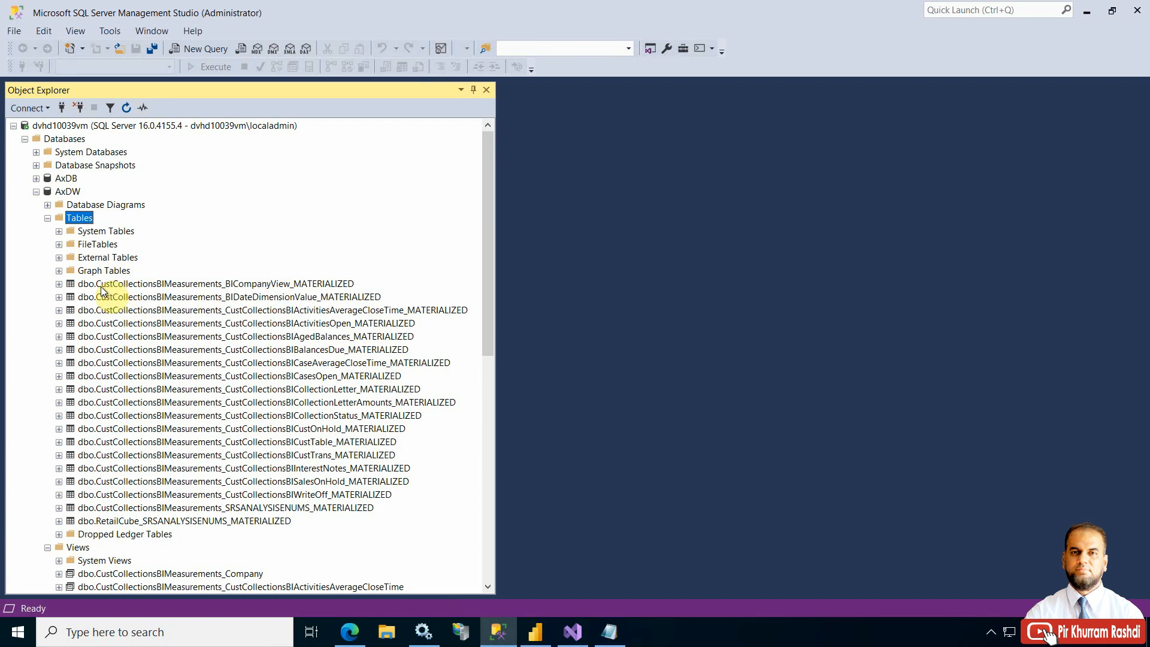
pyautogui.click(198, 286)
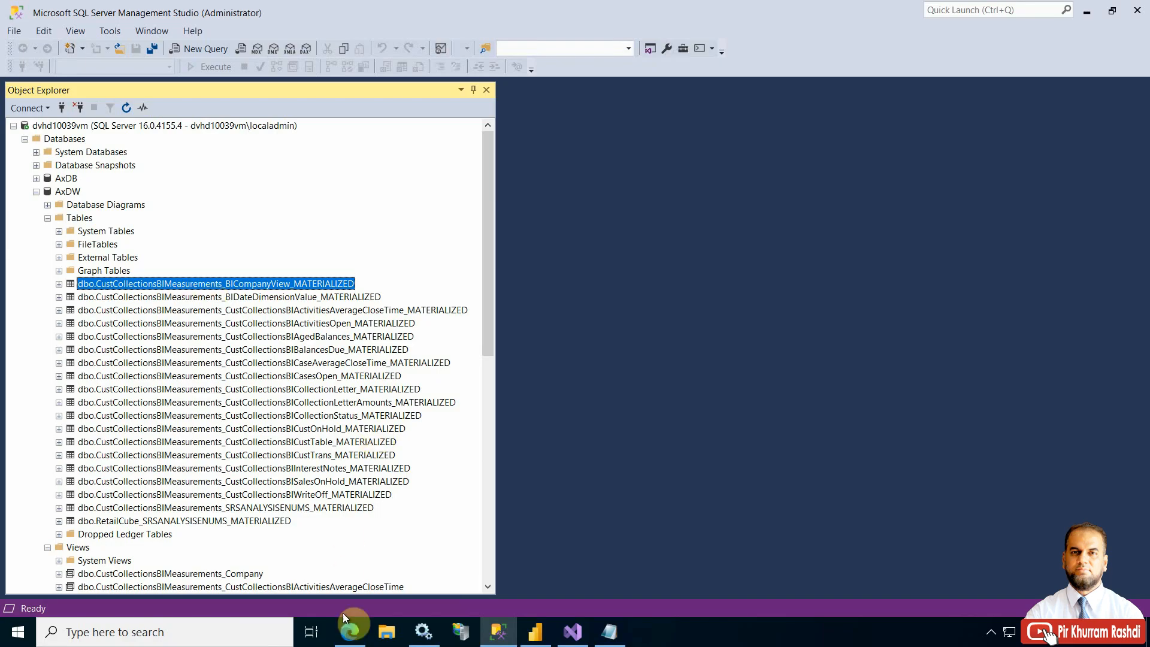
# In the Entity Store, compare the refresh logs of CustCollectionsBIMeasurements, Credit and collections V2 and Credit and collections V3.
pyautogui.click(352, 630)
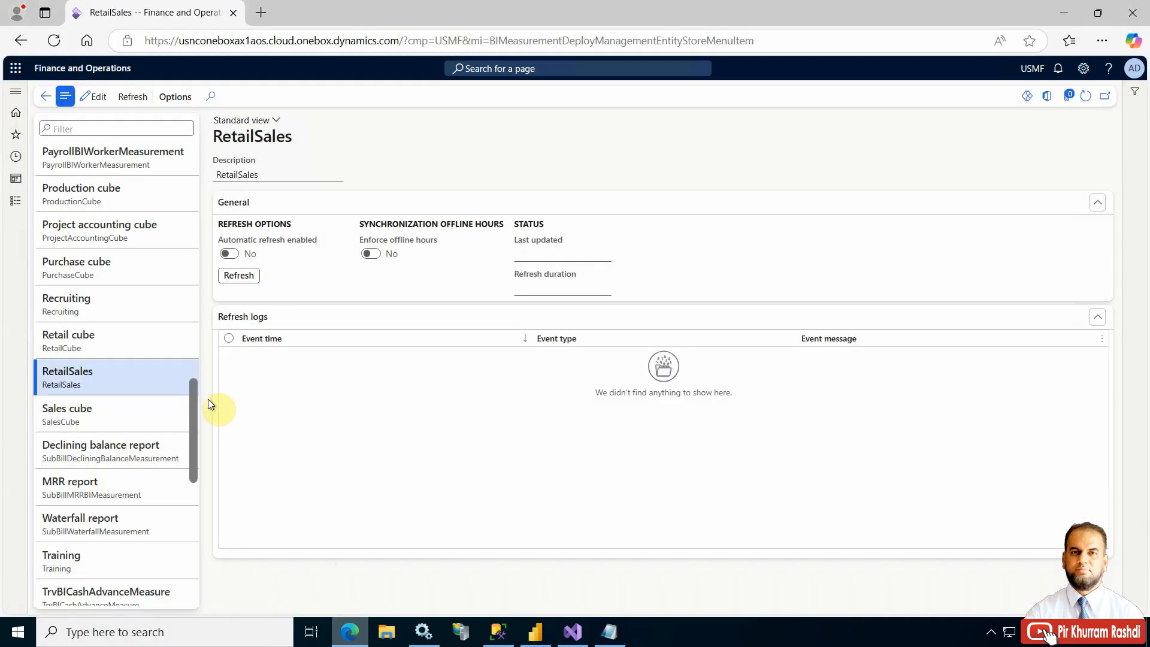
pyautogui.moveTo(195, 389); pyautogui.dragTo(214, 220)
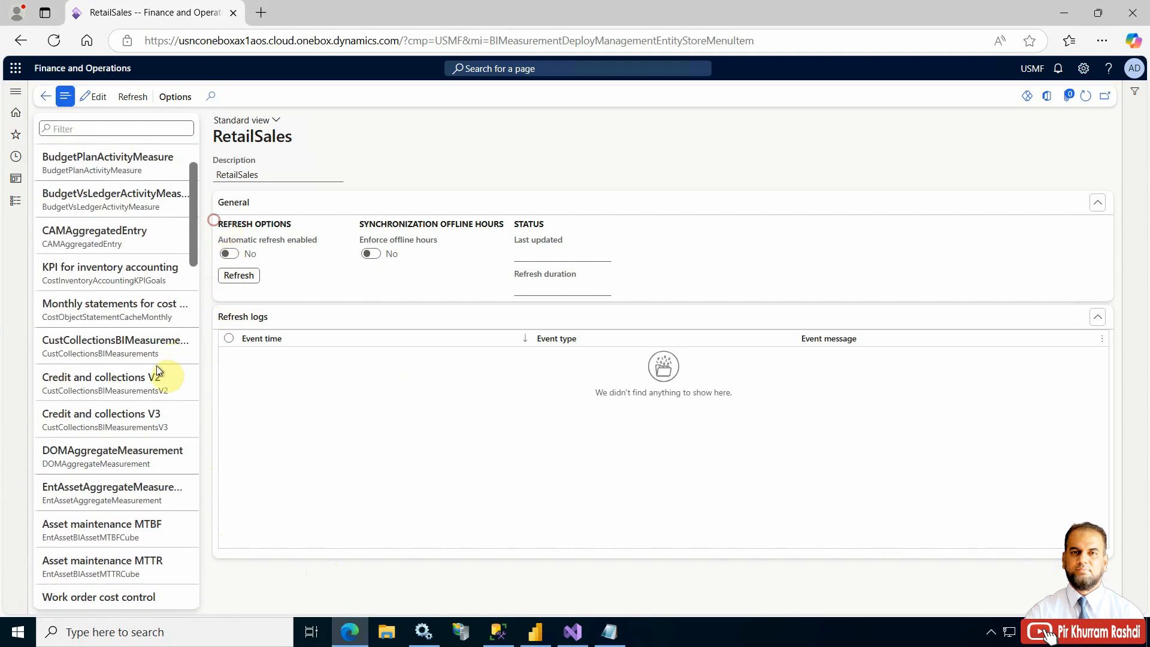
pyautogui.click(156, 368)
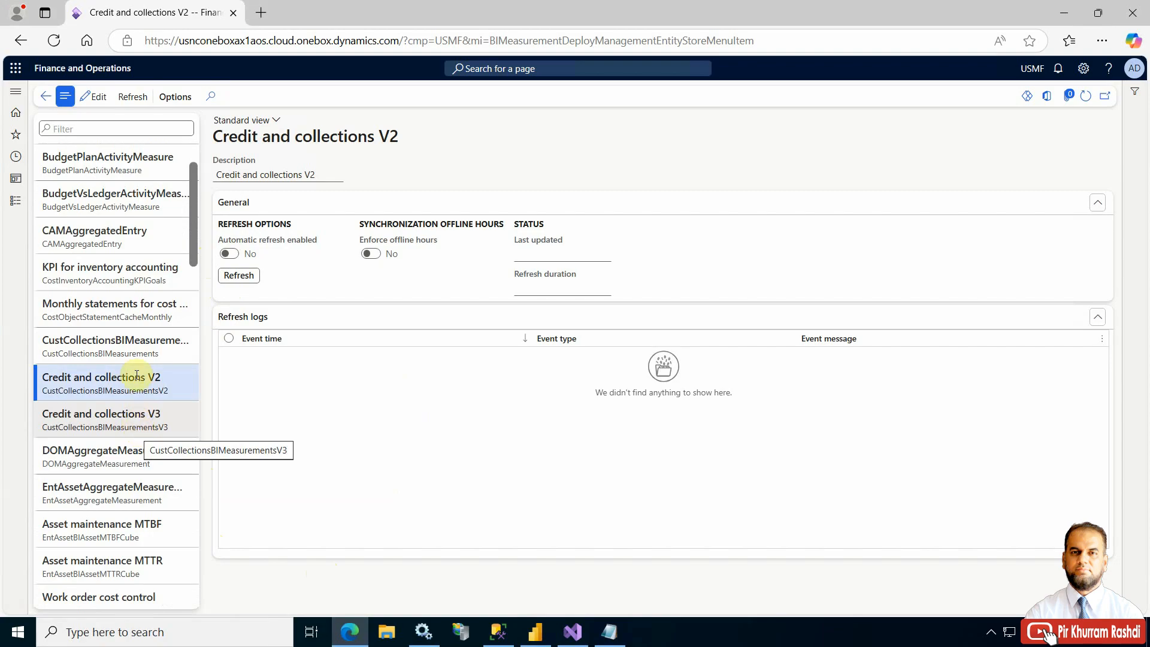
pyautogui.click(137, 354)
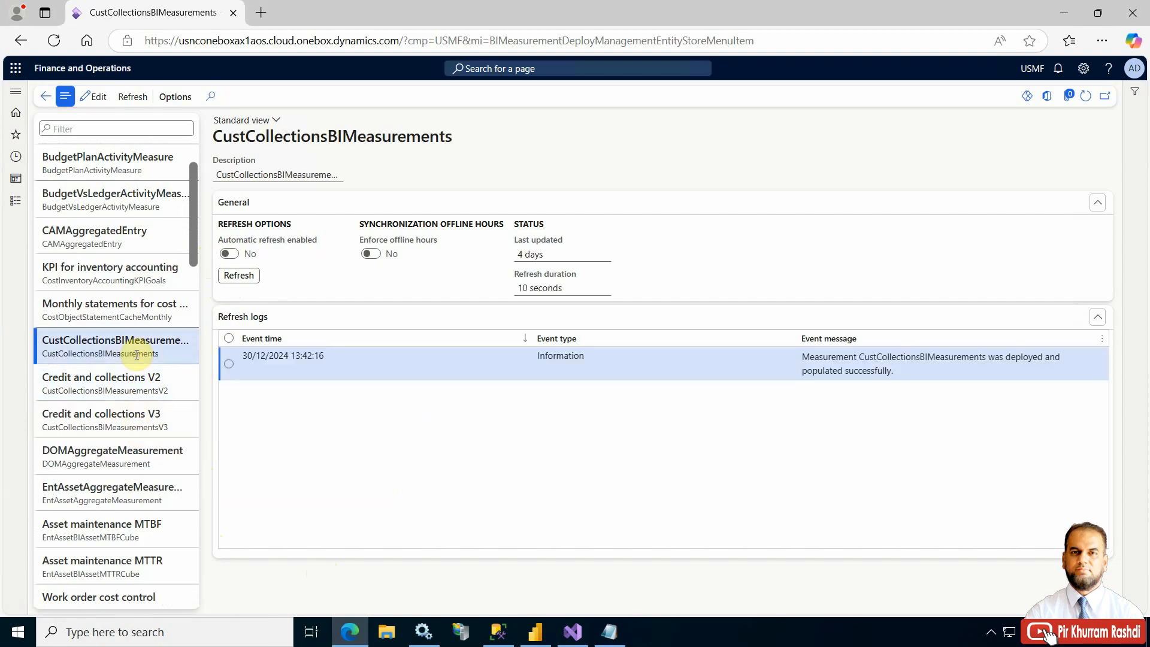
pyautogui.click(128, 383)
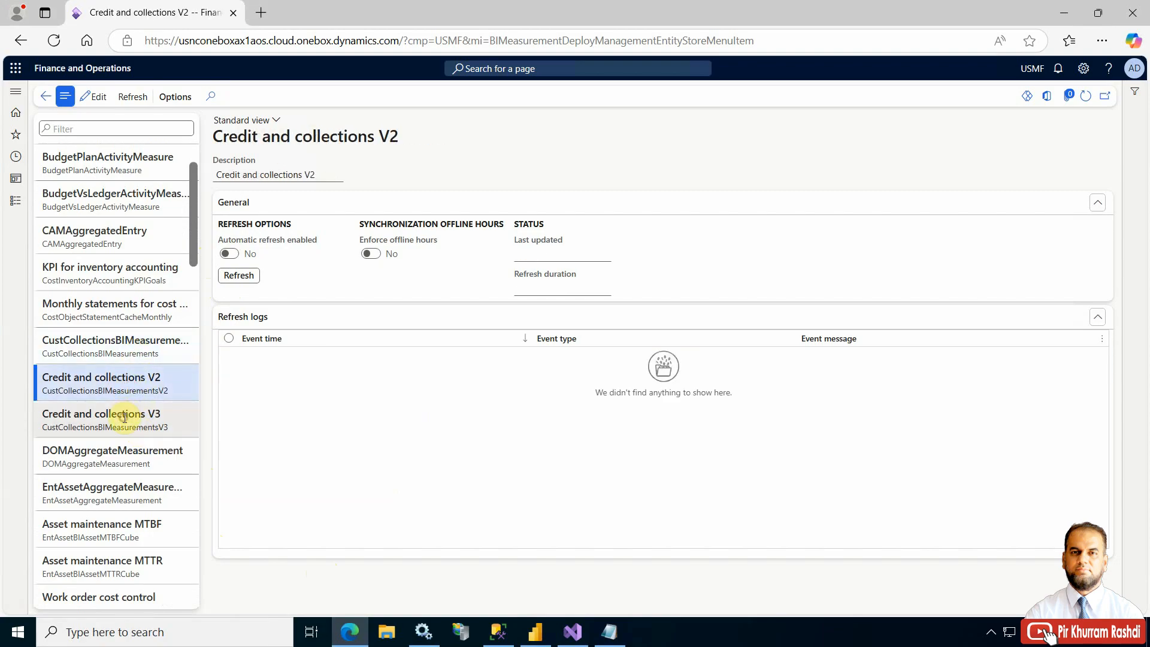
pyautogui.click(124, 417)
pyautogui.click(133, 345)
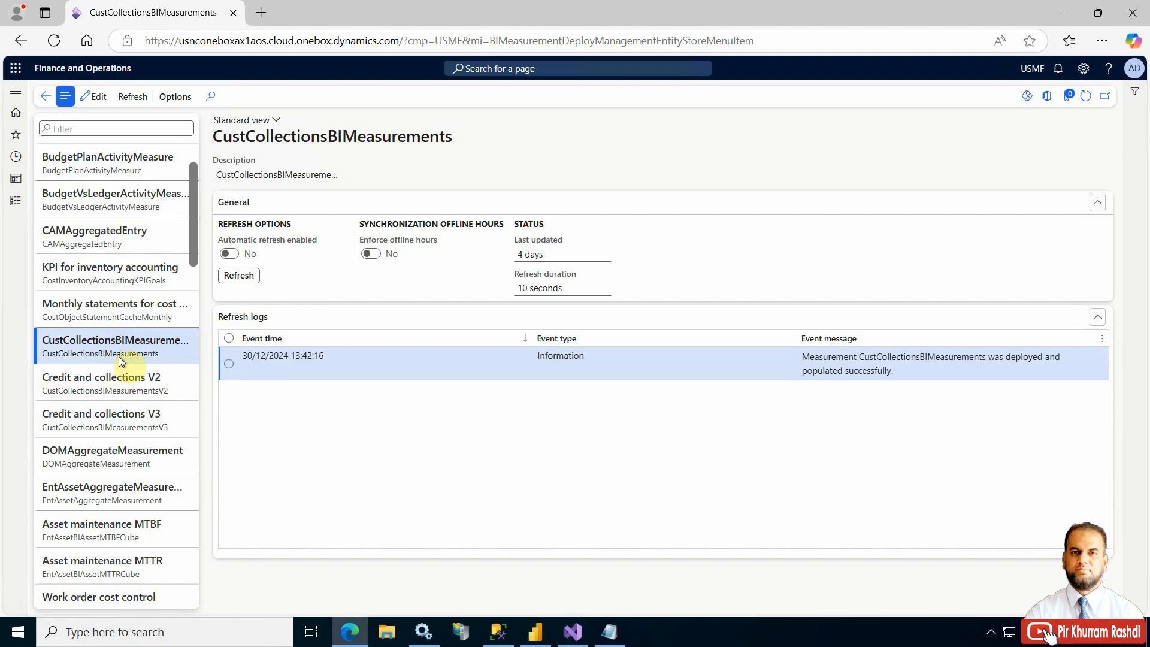
# In SQL Server Management Studio, review the AxDW tables and views belonging to CustCollectionsBIMeasurements.
pyautogui.click(498, 632)
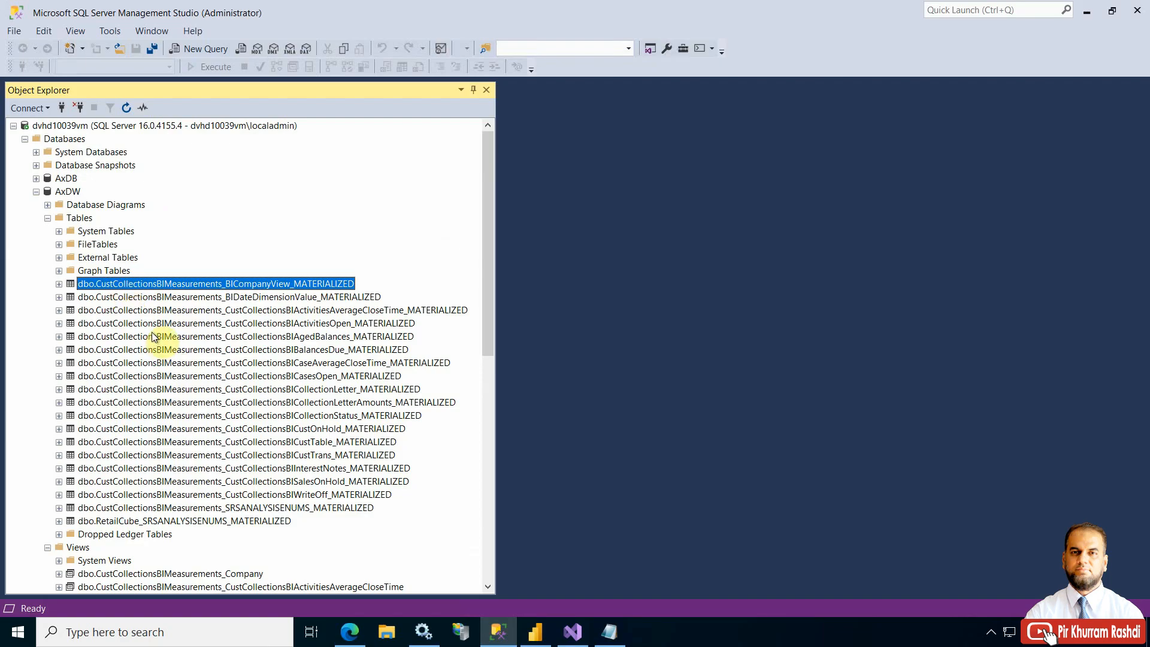
pyautogui.scroll(-5, 173, 381)
pyautogui.scroll(-1, 172, 382)
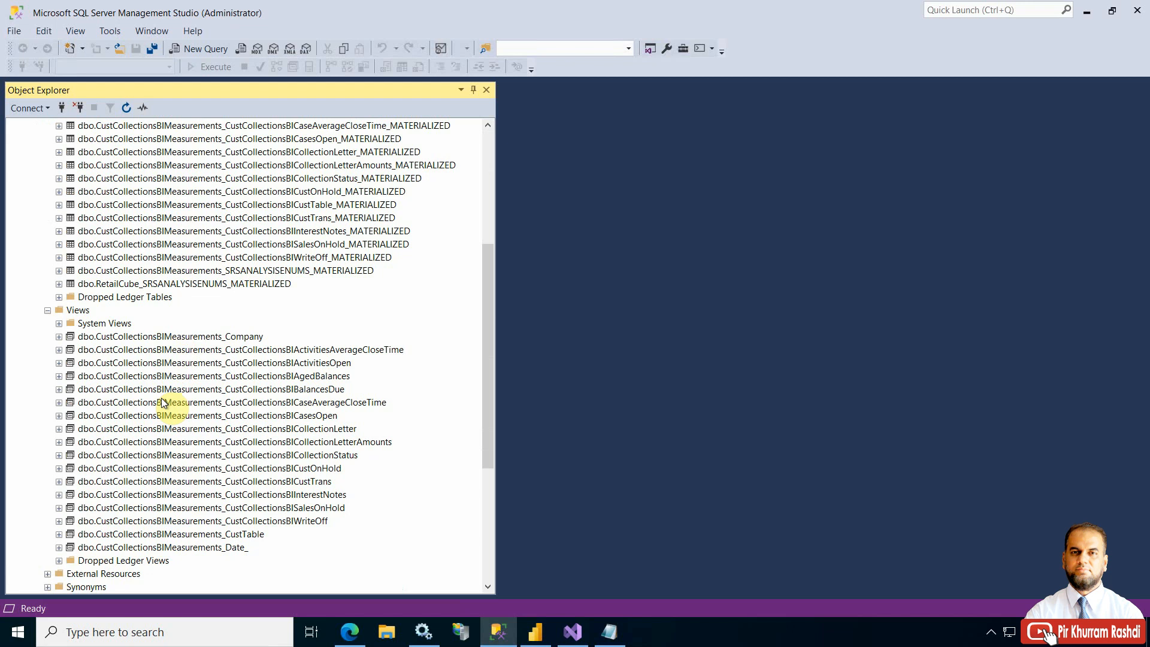
# Return to the Entity Store in the browser and select the RetailSales measurement.
pyautogui.click(356, 634)
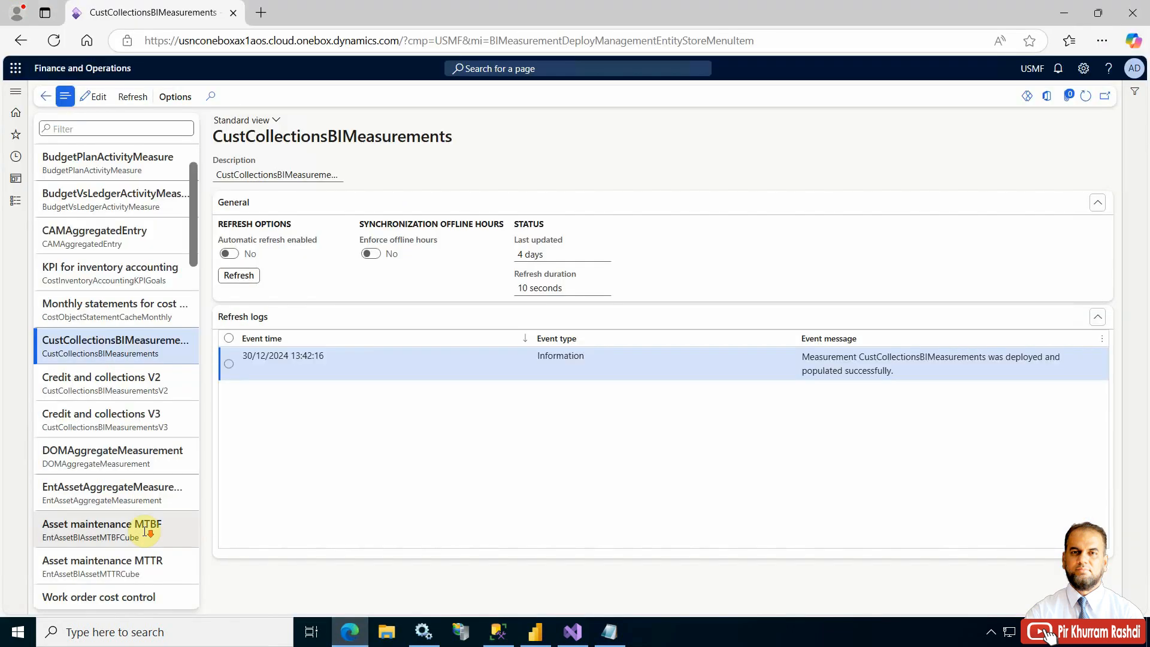
pyautogui.scroll(-10, 145, 531)
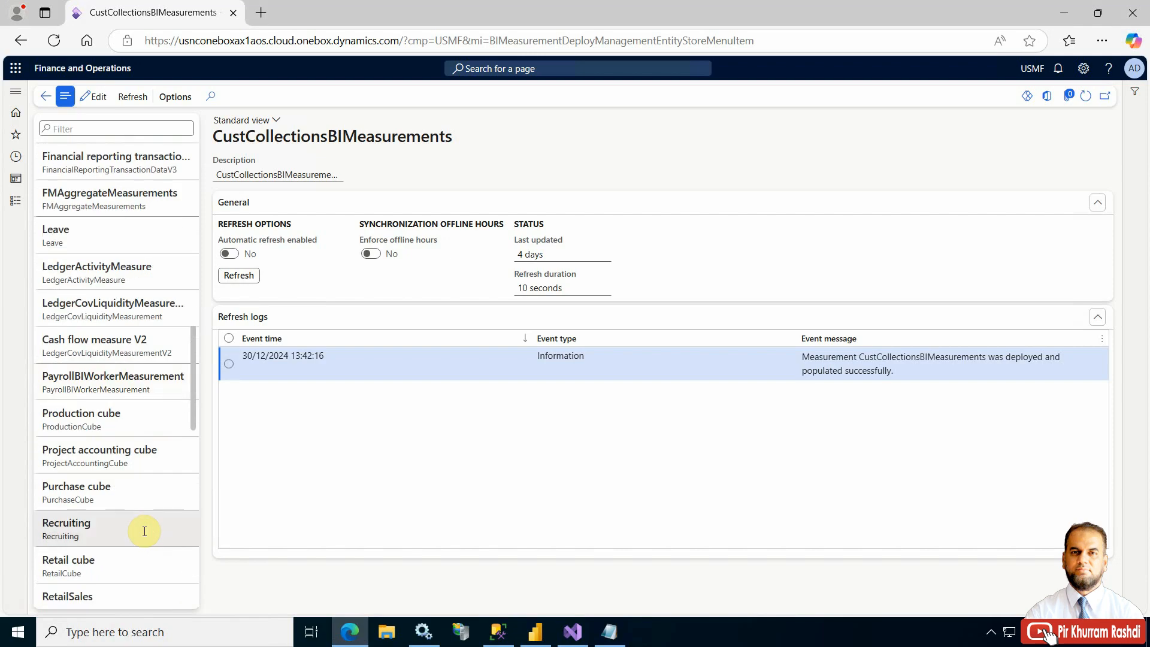
pyautogui.scroll(-3, 144, 531)
pyautogui.click(108, 446)
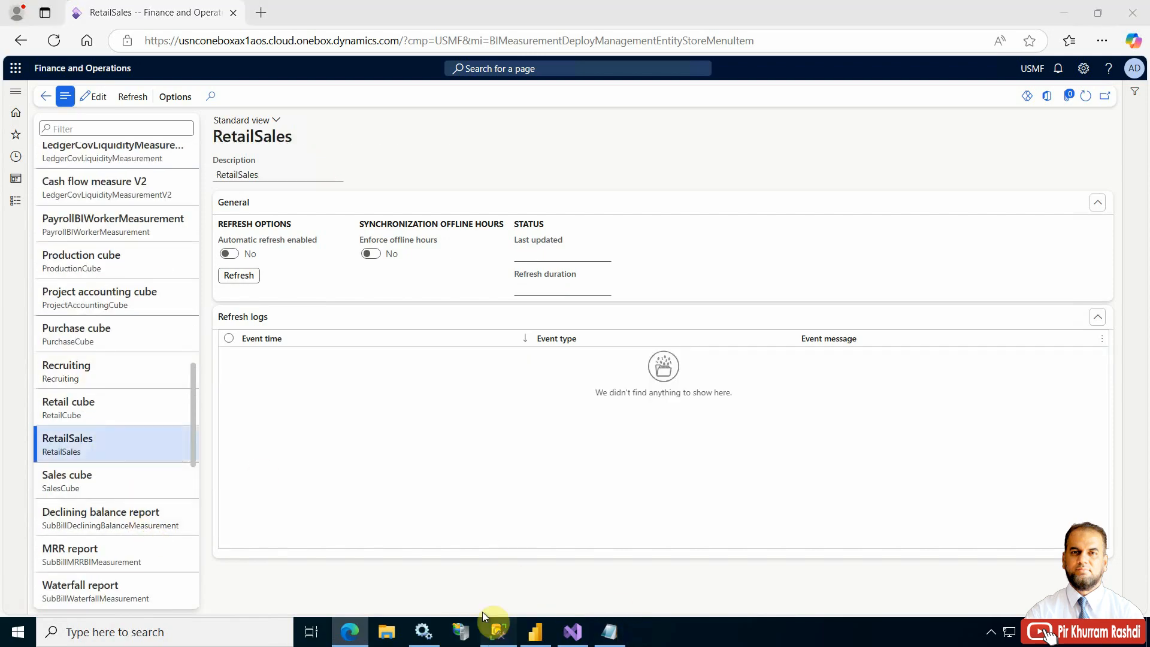
# Check the AxDW tables in SQL Server Management Studio for any that belong to RetailSales.
pyautogui.click(497, 630)
pyautogui.scroll(5, 149, 327)
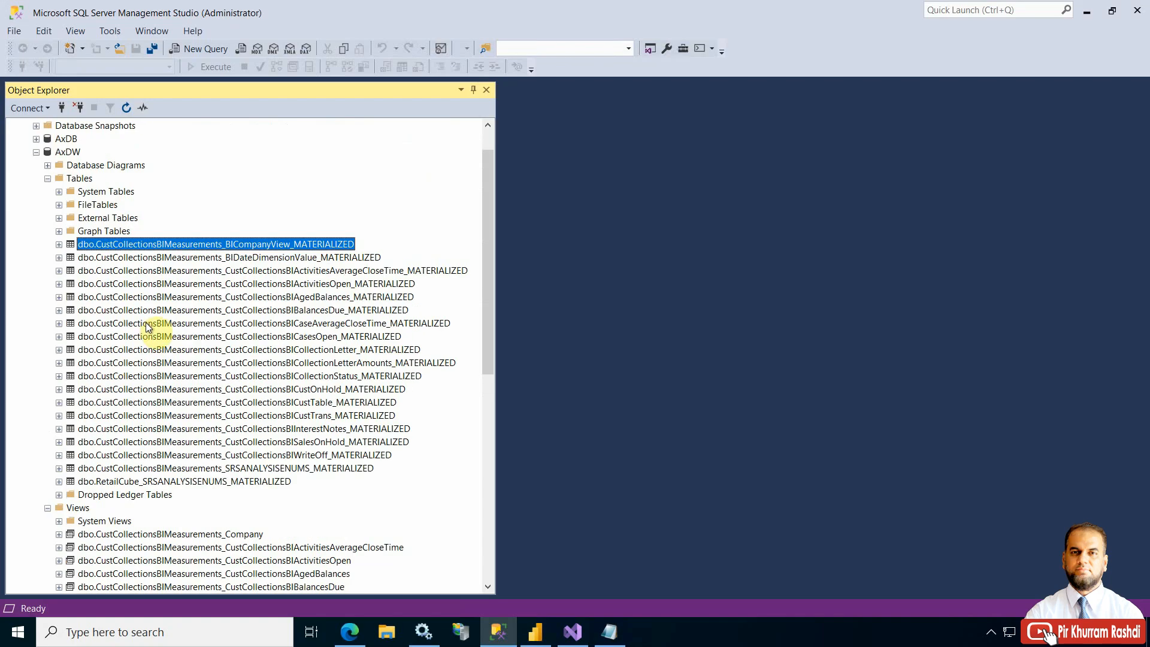
pyautogui.click(87, 177)
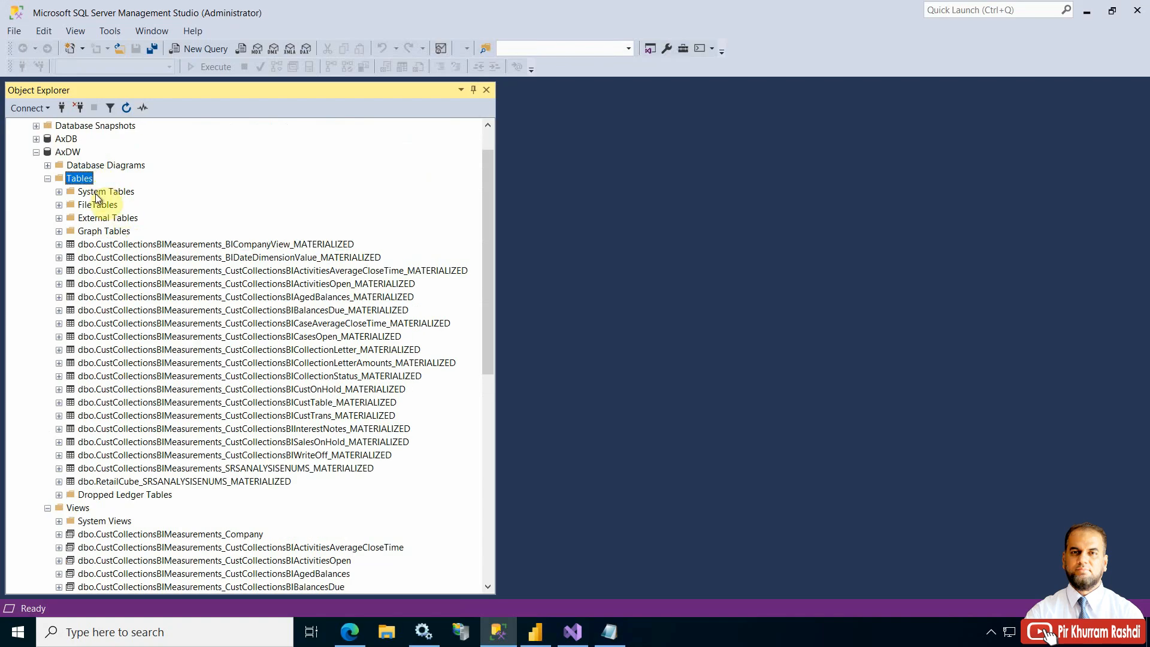
# Return to the Entity Store in the browser and refresh the RetailSales measurement.
pyautogui.click(356, 635)
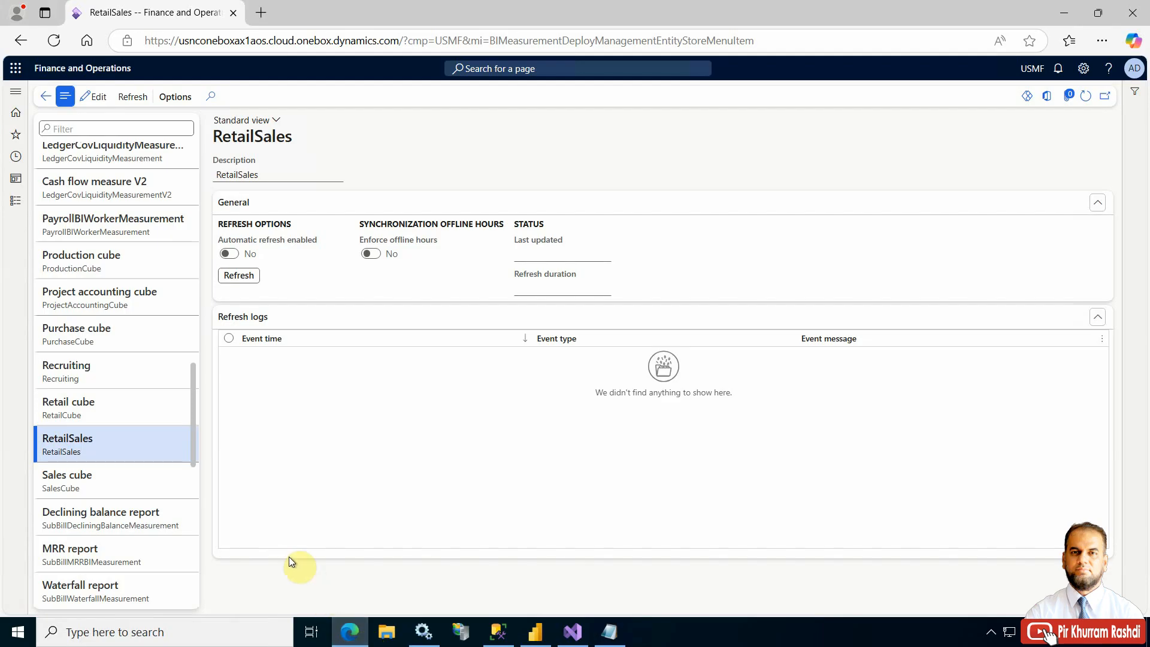
pyautogui.moveTo(501, 636)
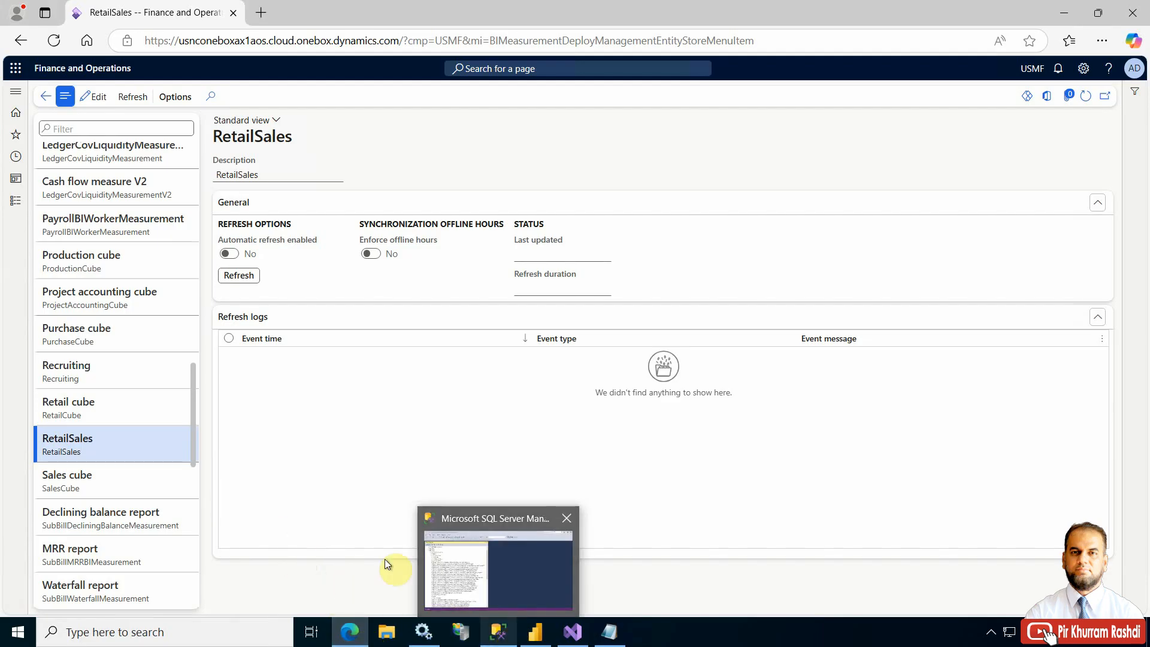
pyautogui.click(139, 96)
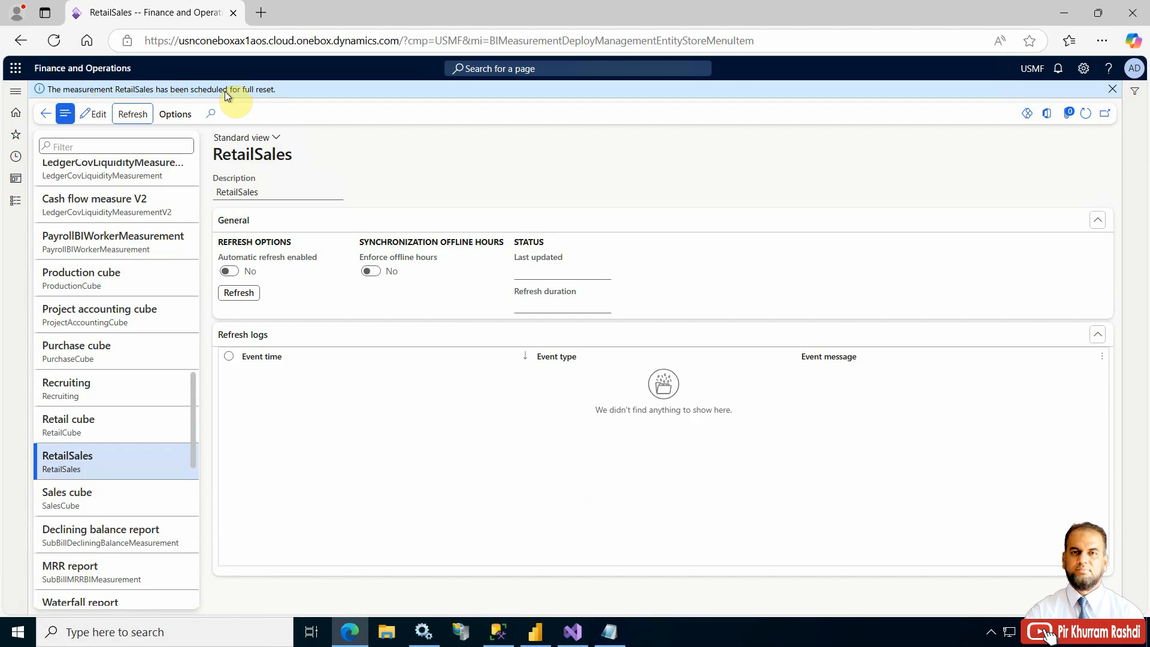
# Duplicate the Entity Store browser tab and open the Batch job page in it by searching for "batch jobs".
pyautogui.rightClick(180, 15)
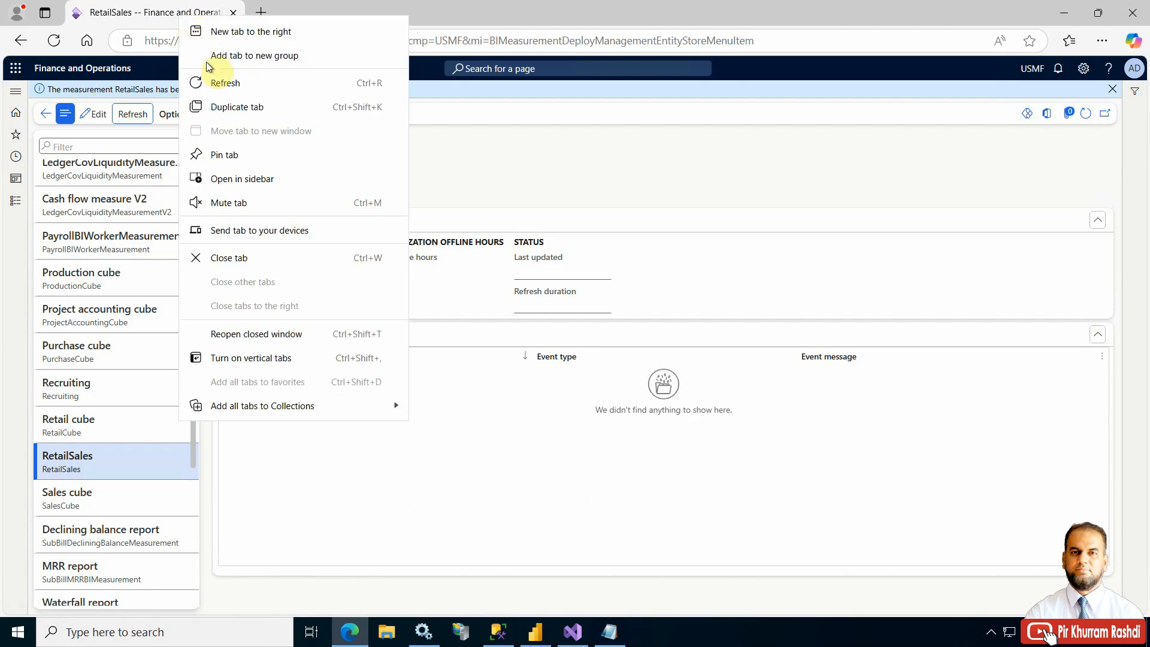
pyautogui.click(218, 108)
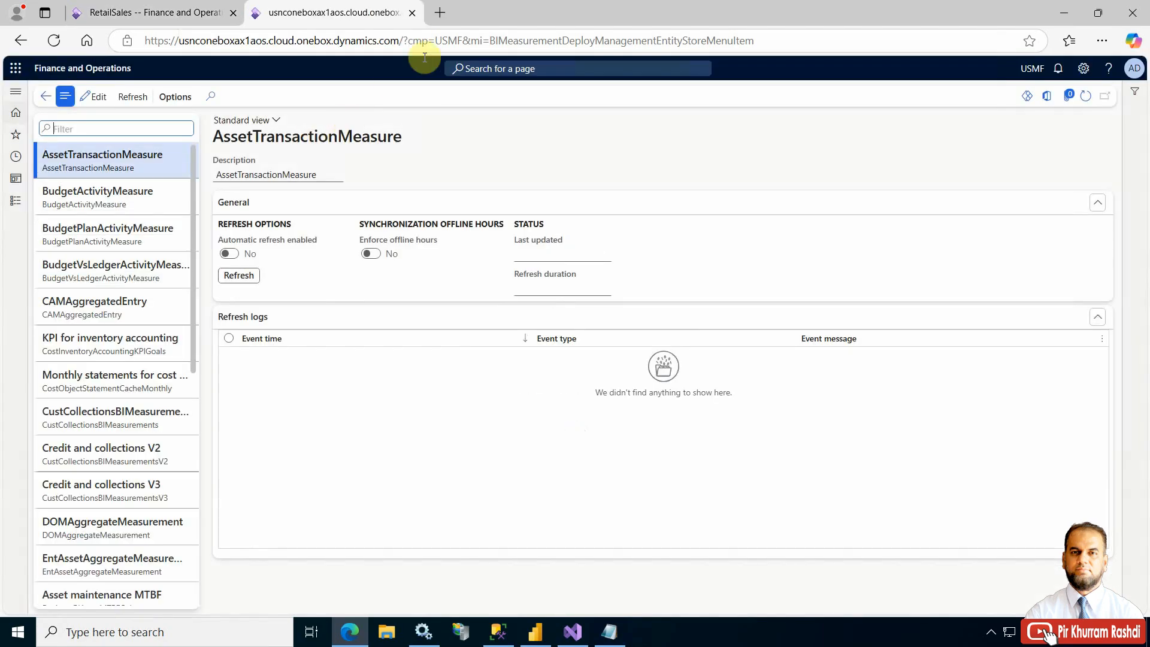
pyautogui.click(496, 70)
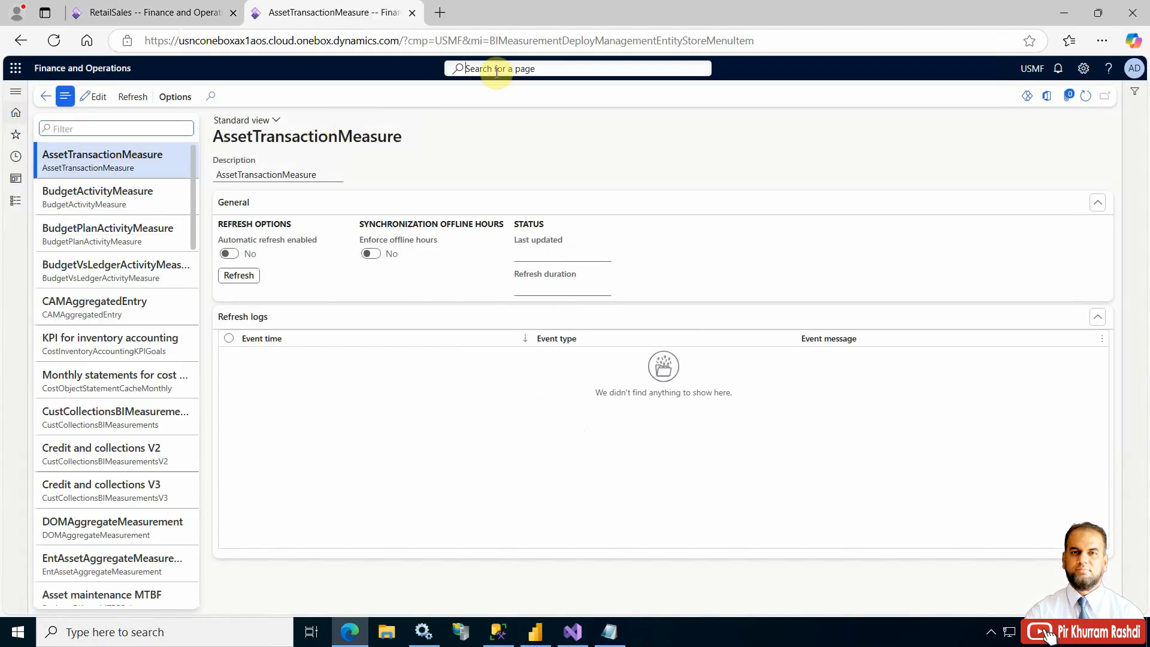
pyautogui.write('batch jobs')
pyautogui.hotkey('ctrl', 'a')
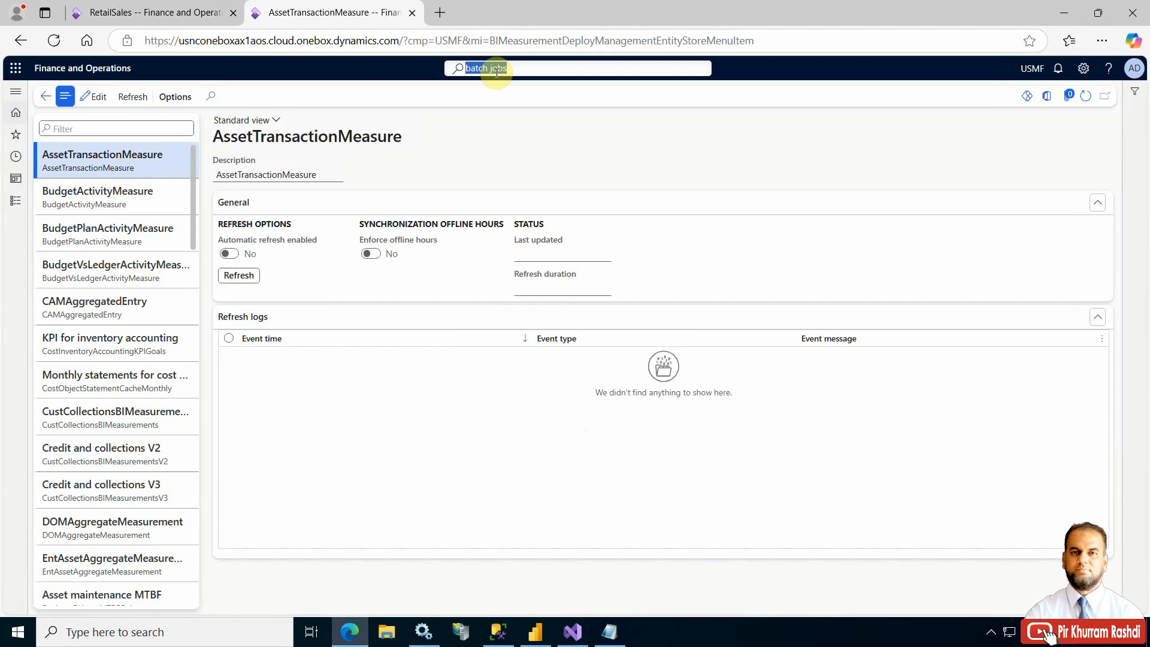
pyautogui.press('Return')
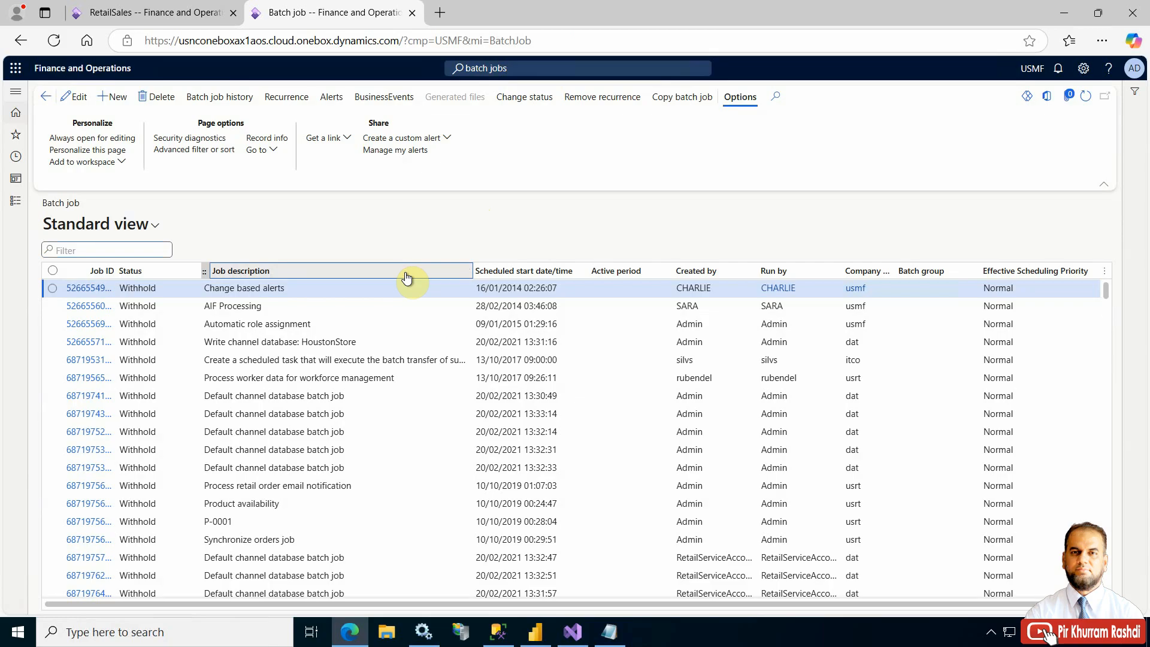
# Filter the batch job list to job descriptions containing "full reset".
pyautogui.click(406, 278)
pyautogui.write('full ')
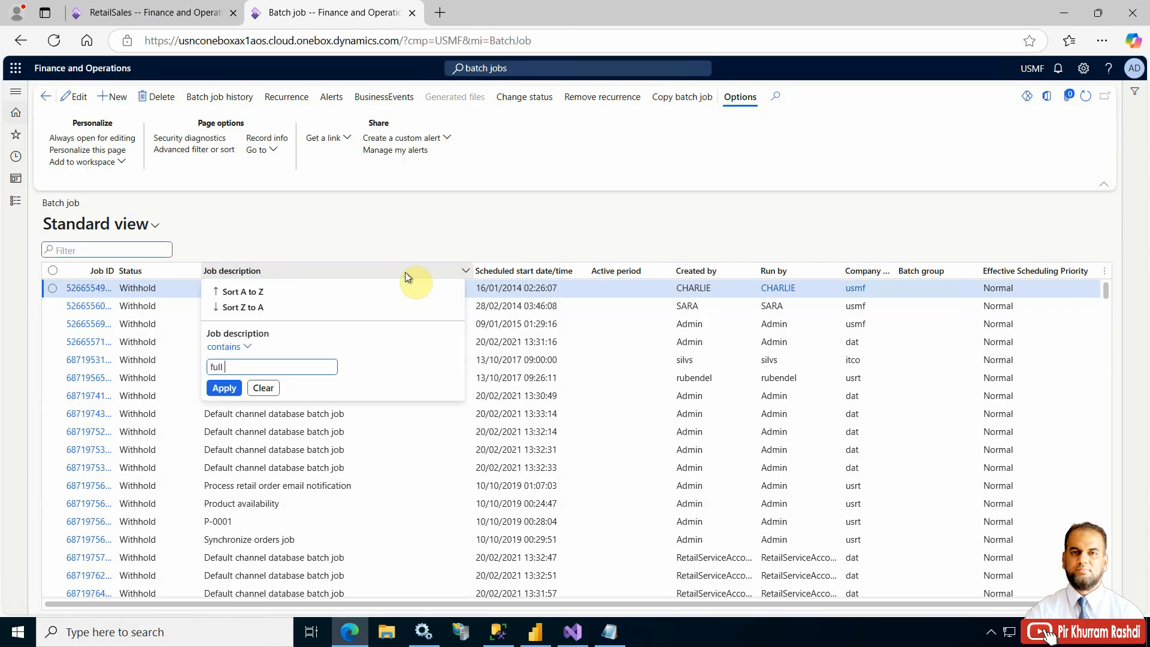
pyautogui.write('resety')
pyautogui.press('BackSpace')
pyautogui.press('BackSpace')
pyautogui.write('t')
pyautogui.press('Return')
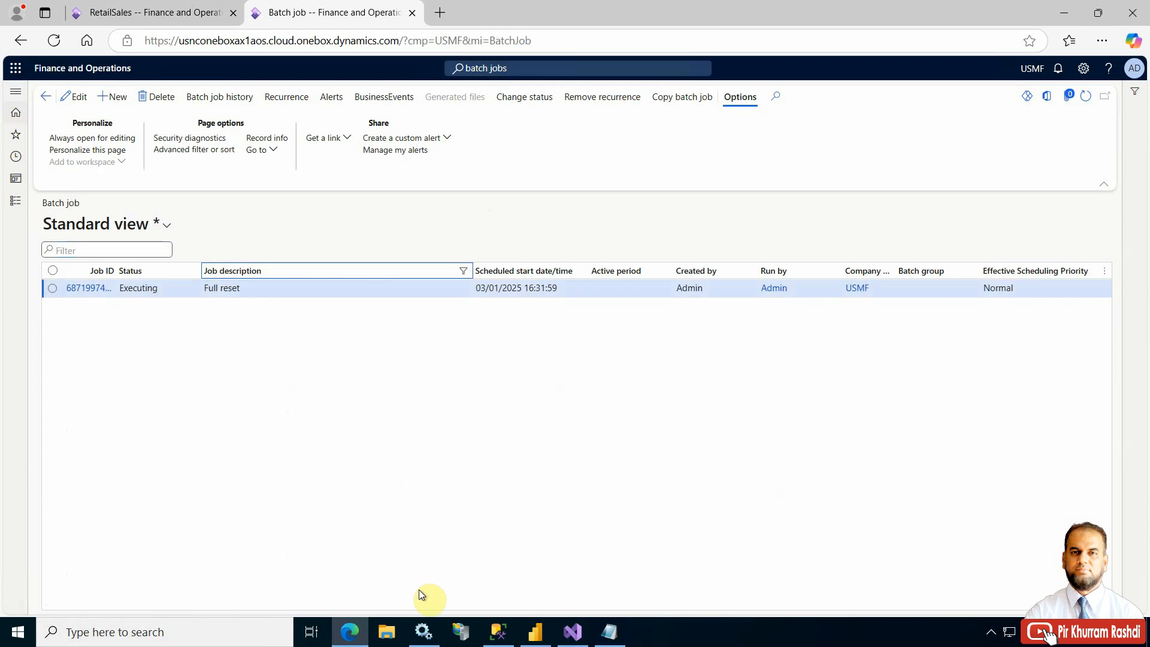
# Check in the Windows Services console whether the Microsoft Dynamics 365 Unified Operations: Batch Management Service is running.
pyautogui.click(421, 631)
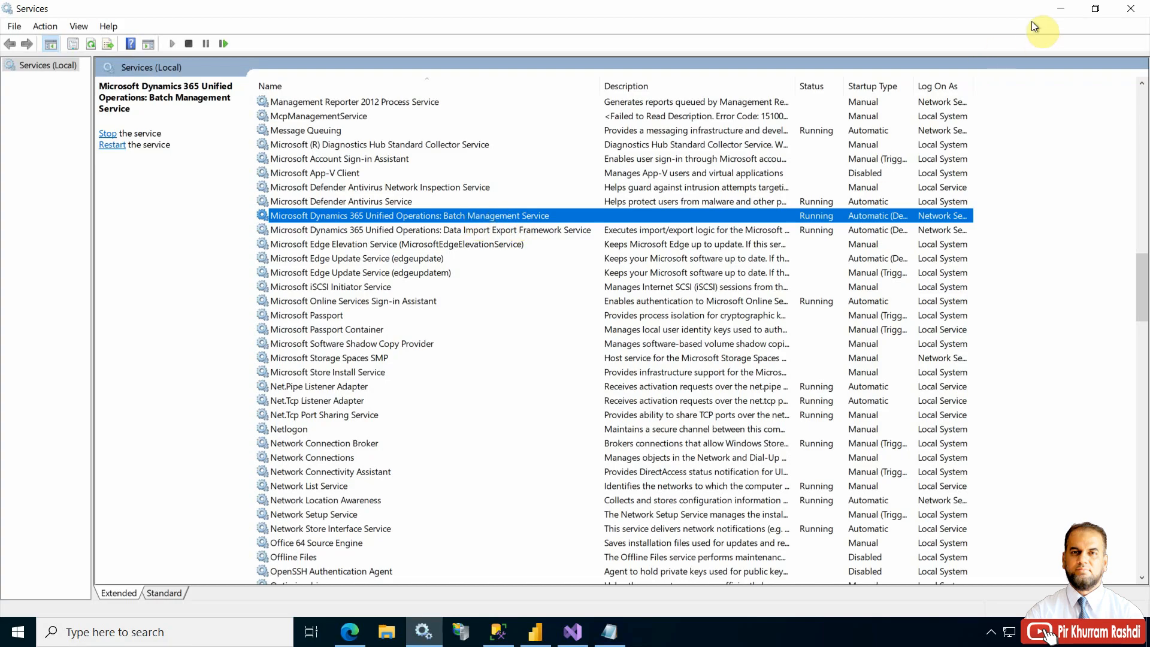
pyautogui.click(1061, 8)
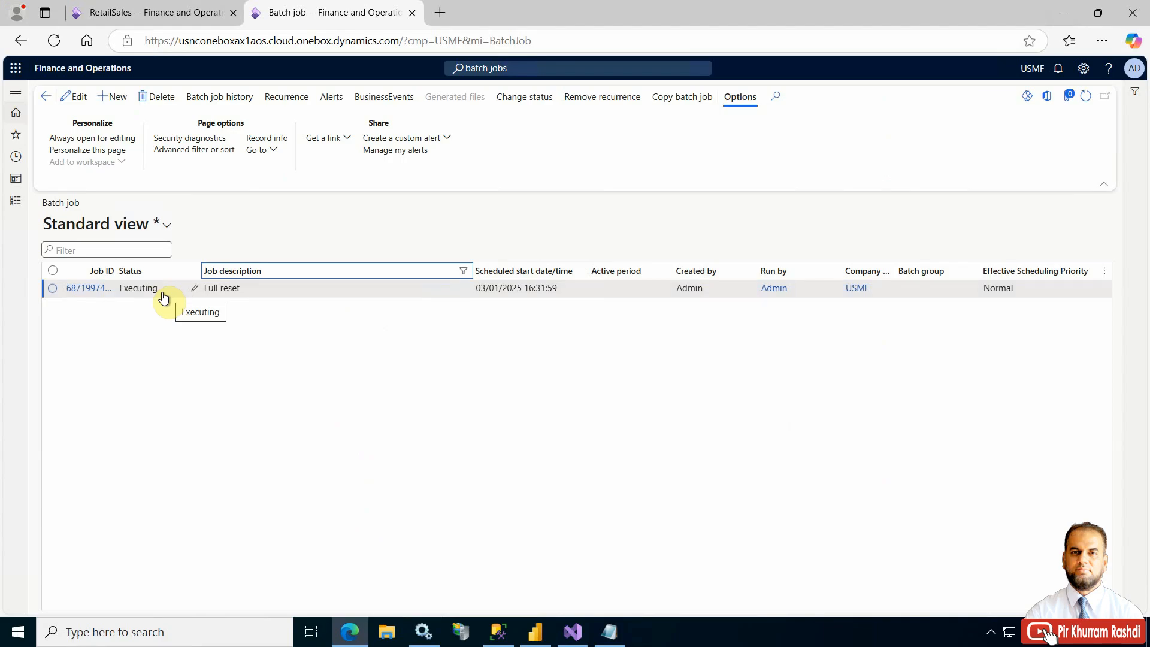
# Compare the Full reset batch job with the RetailSales refresh page, and reload the job list to check its status.
pyautogui.click(52, 289)
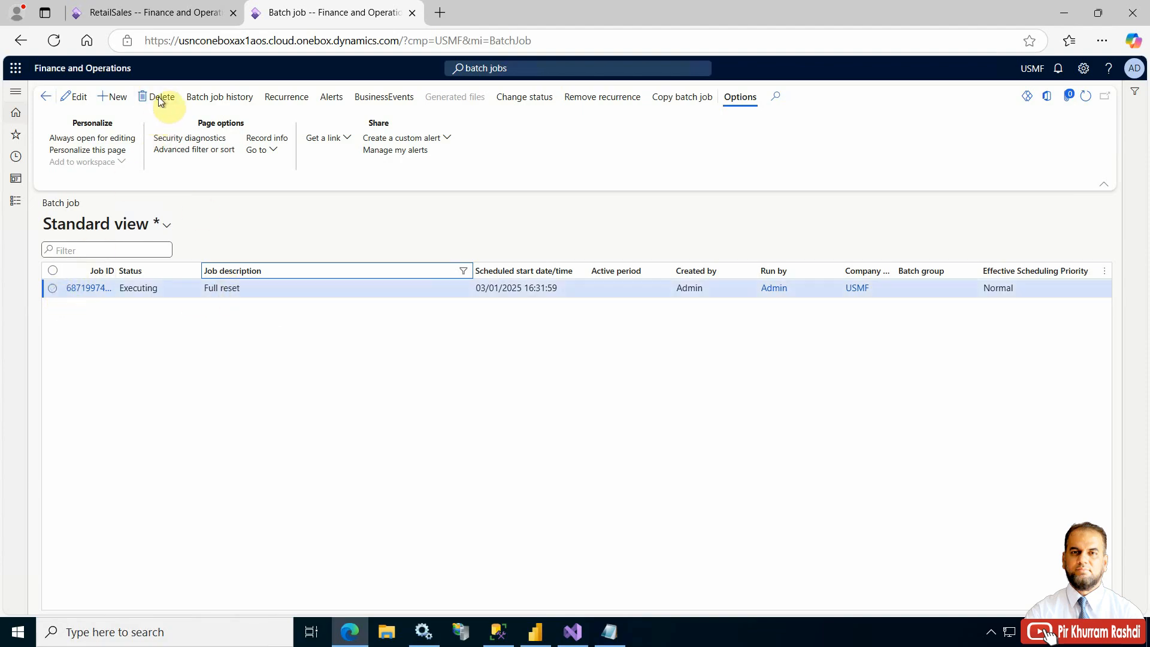
pyautogui.click(164, 12)
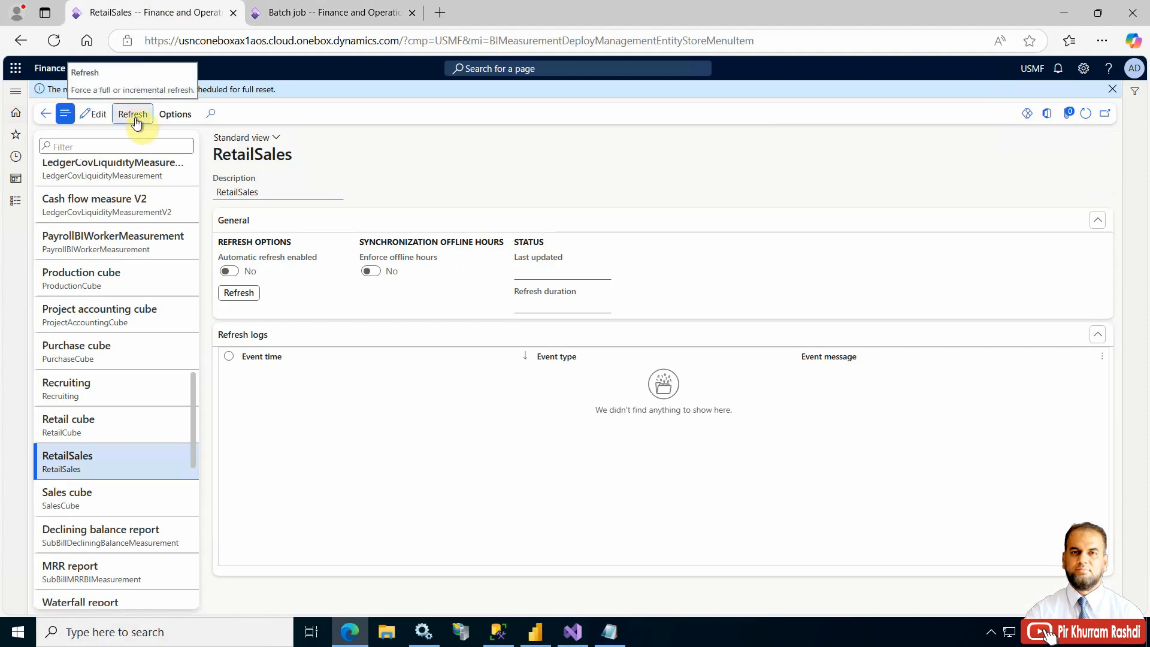
pyautogui.click(288, 13)
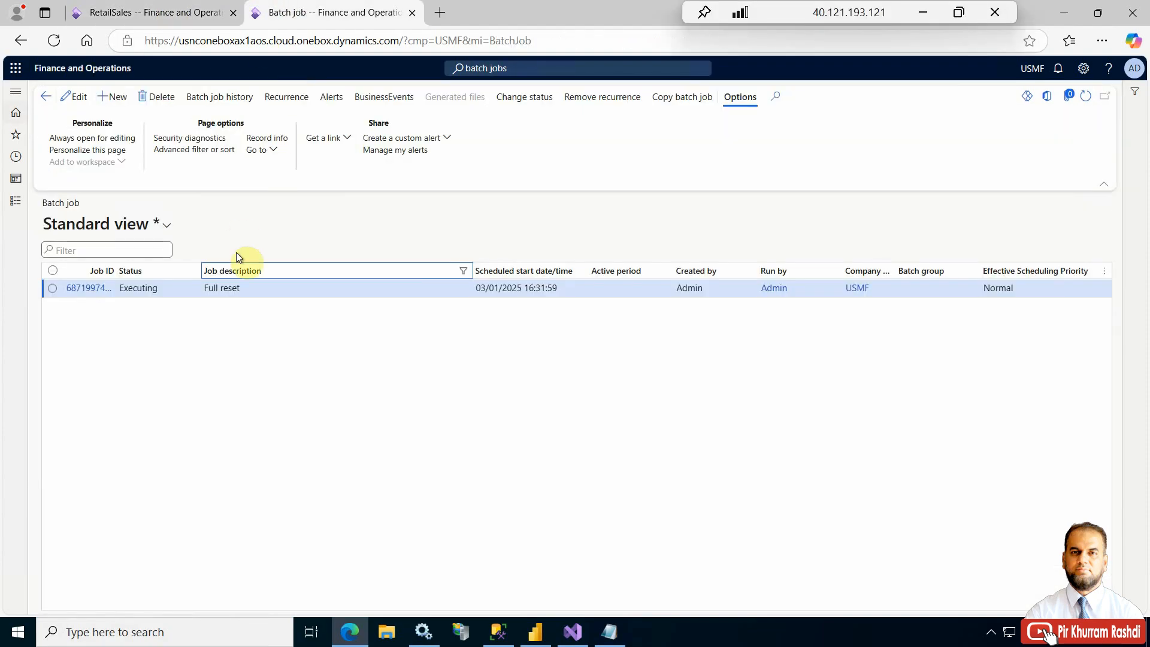
pyautogui.click(206, 297)
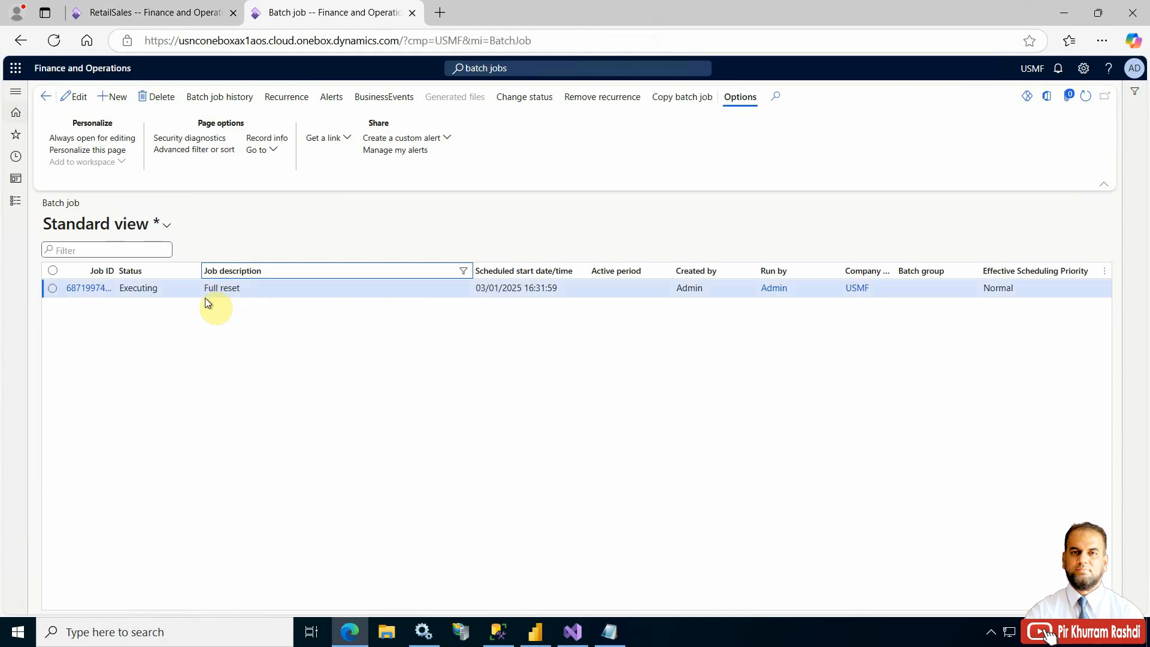
pyautogui.click(1085, 97)
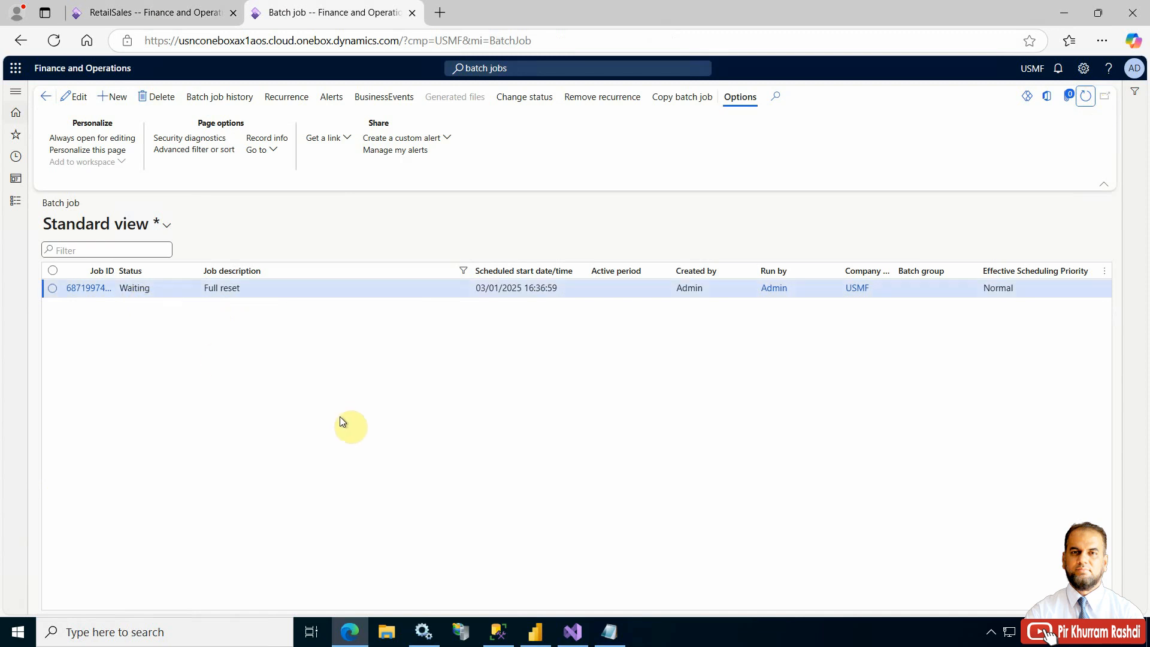
# Switch to SQL Server Management Studio, refresh the AxDW Tables folder and look through it for RetailSales tables.
pyautogui.click(498, 632)
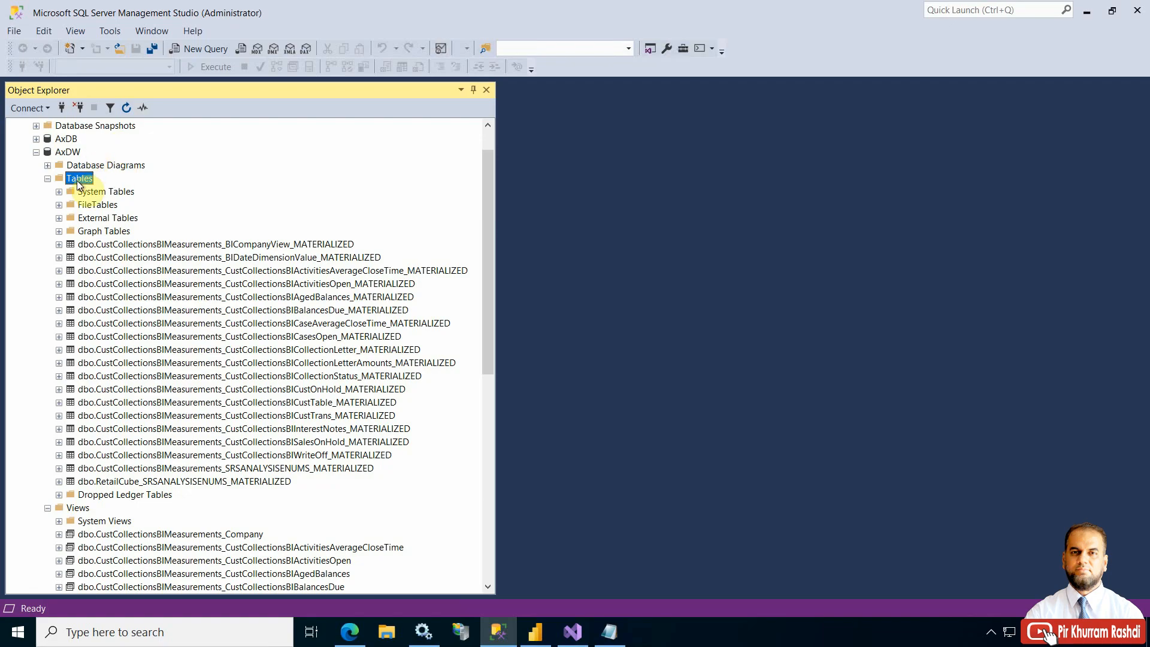
pyautogui.click(127, 109)
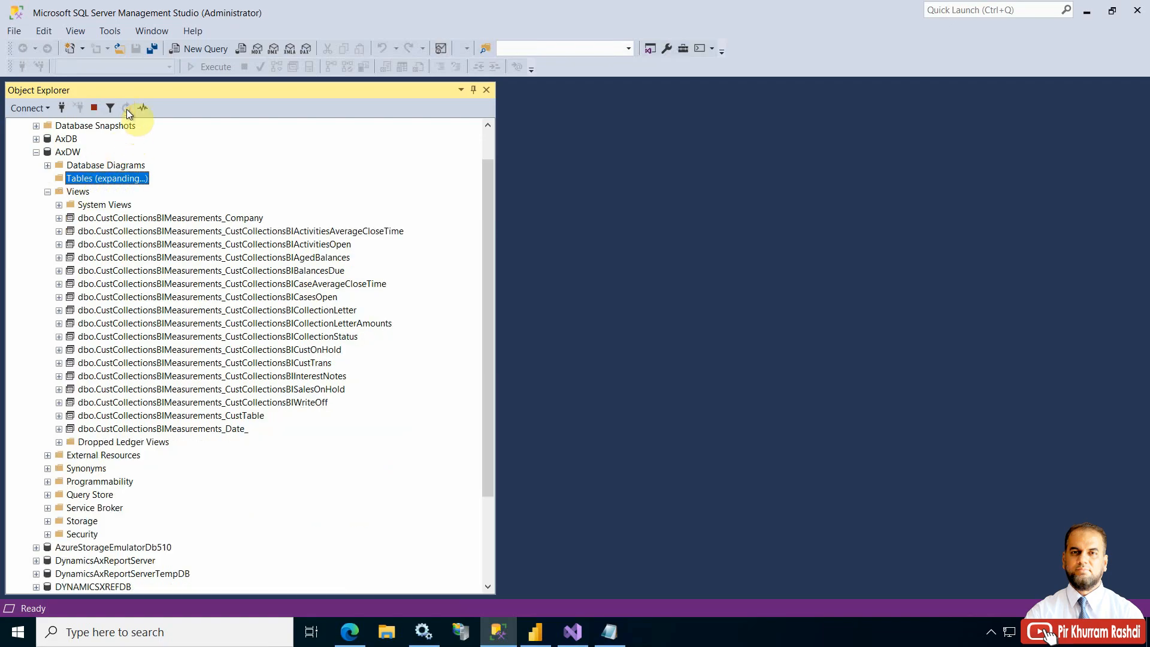
pyautogui.scroll(-5, 185, 384)
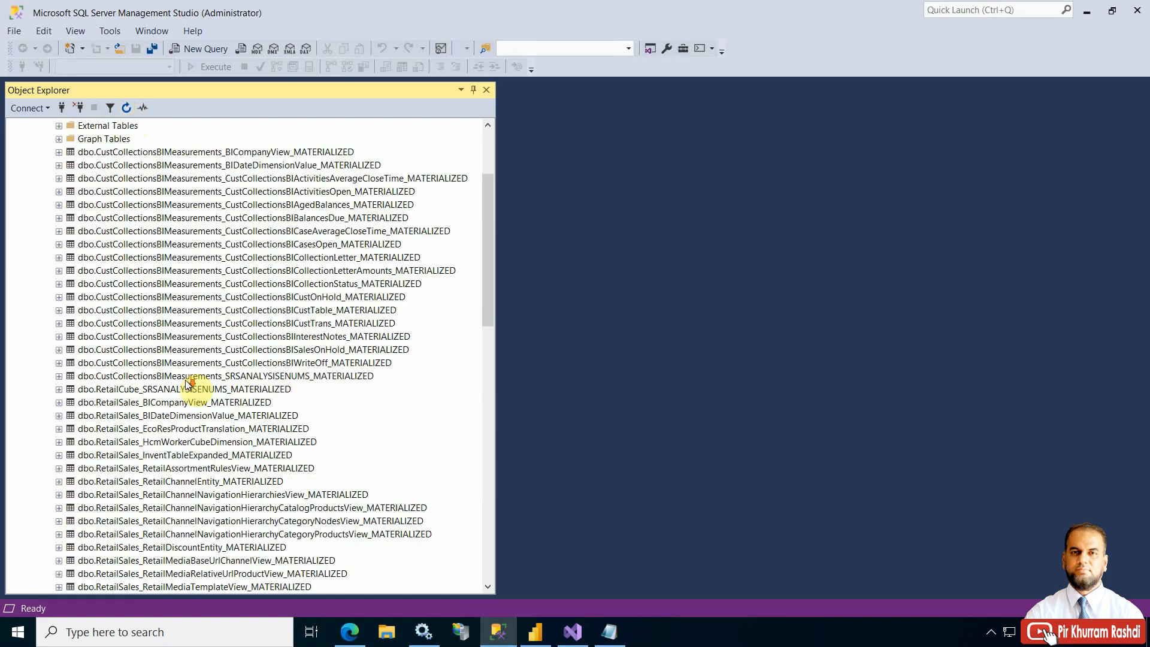
pyautogui.scroll(-2, 186, 384)
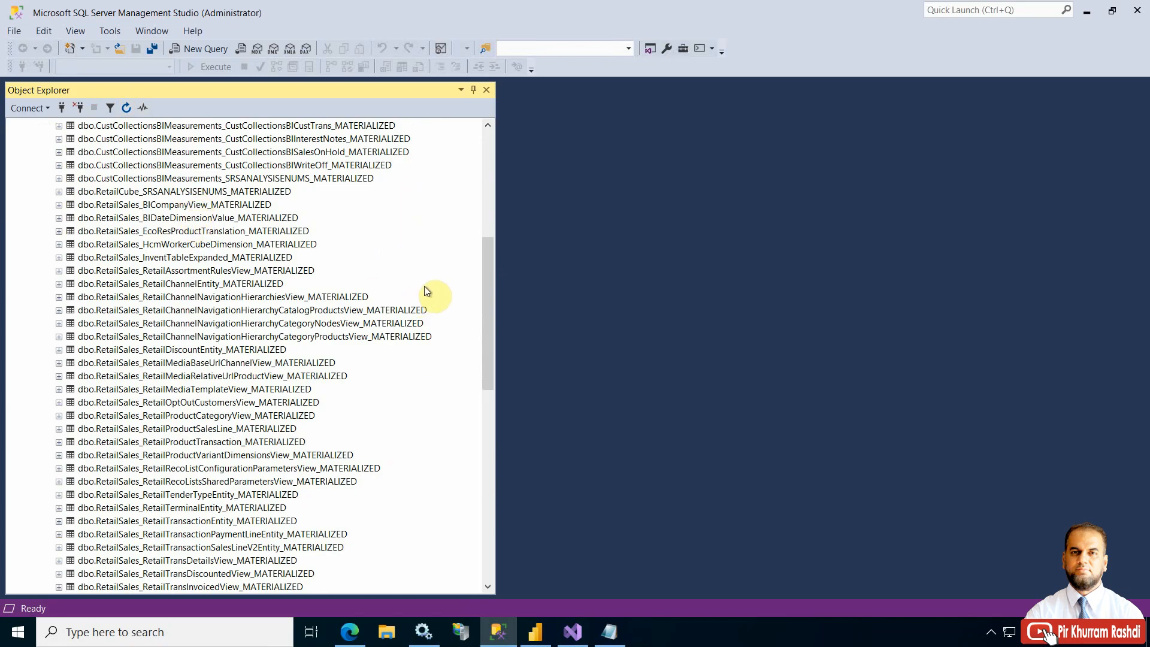
# Refresh the AxDW Views folder and look through it for RetailSales views.
pyautogui.moveTo(485, 283); pyautogui.dragTo(490, 456)
pyautogui.click(78, 126)
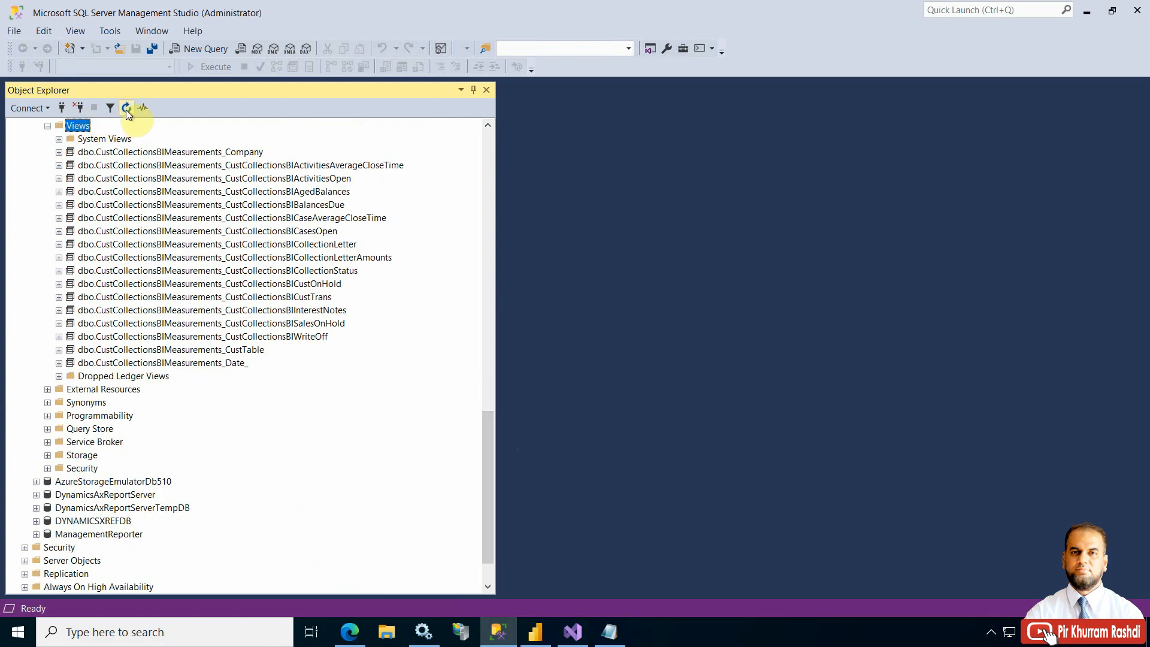
pyautogui.click(126, 109)
pyautogui.scroll(-8, 172, 302)
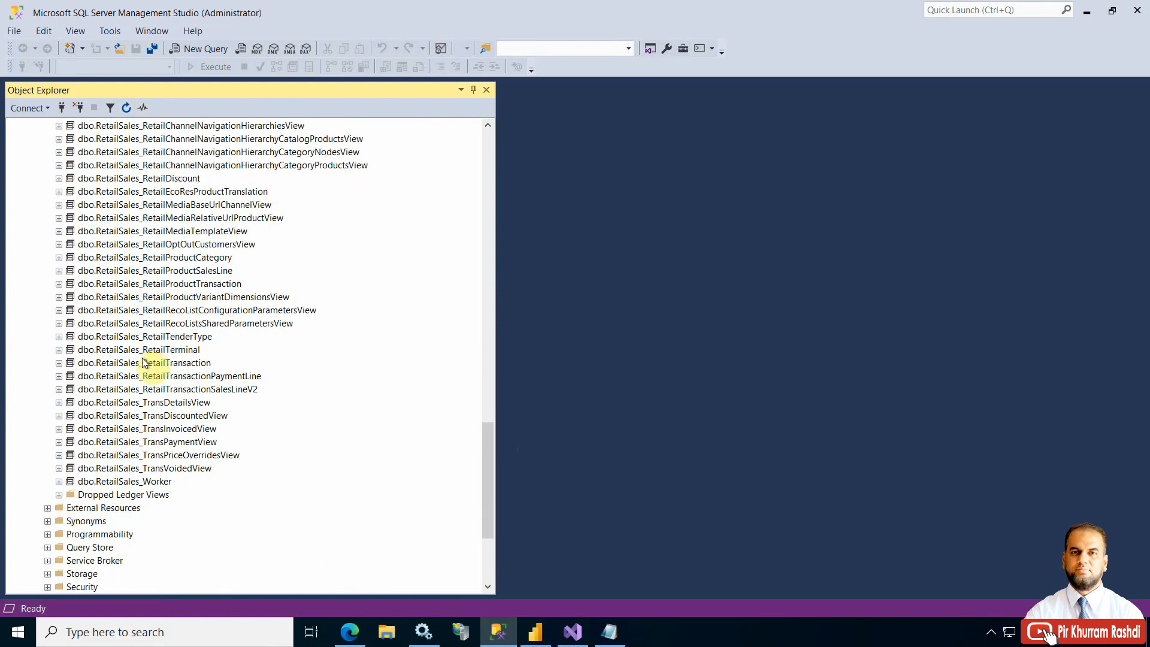
# Narrow the Object Explorer and query the top 1000 rows of the dbo.RetailSales_RetailTransaction view.
pyautogui.moveTo(498, 319); pyautogui.dragTo(398, 321)
pyautogui.moveTo(394, 424)
pyautogui.mouseDown()
pyautogui.moveTo(395, 383)
pyautogui.moveTo(395, 411)
pyautogui.mouseUp()
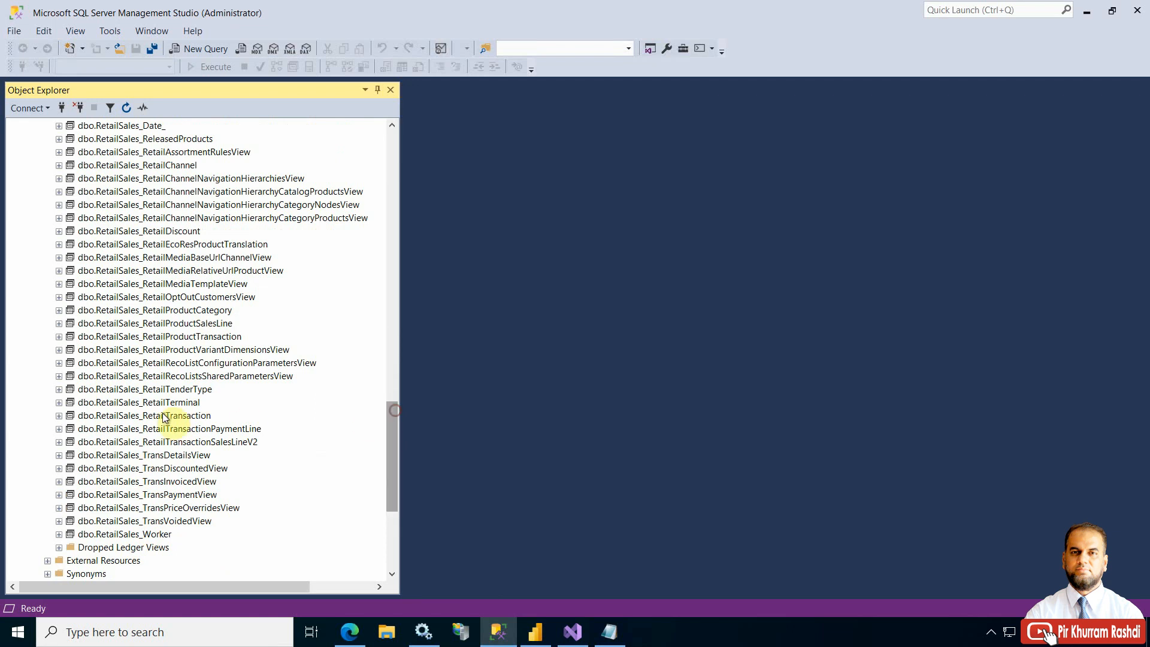
pyautogui.click(136, 419)
pyautogui.rightClick(135, 419)
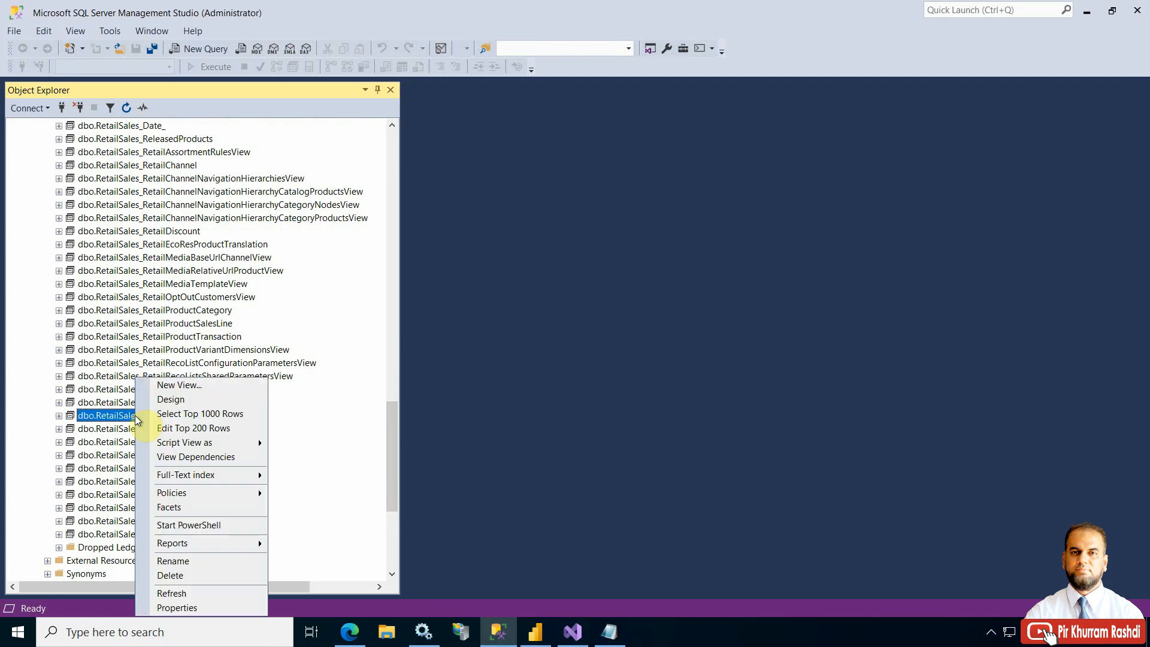
pyautogui.click(166, 415)
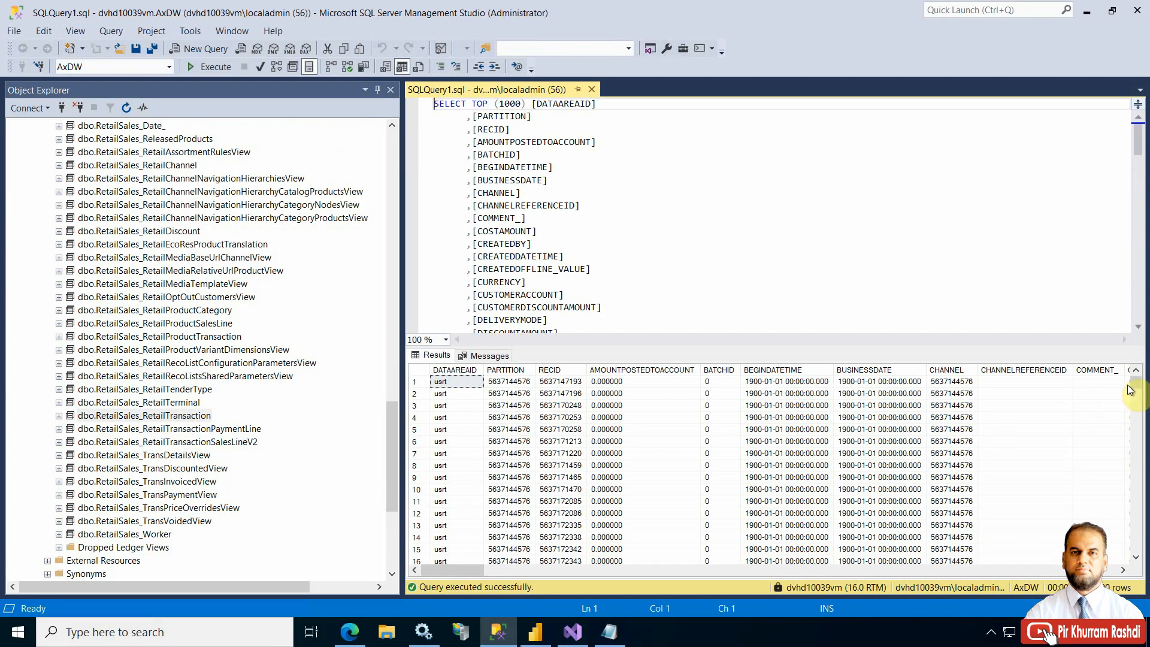
pyautogui.moveTo(458, 570); pyautogui.dragTo(428, 569)
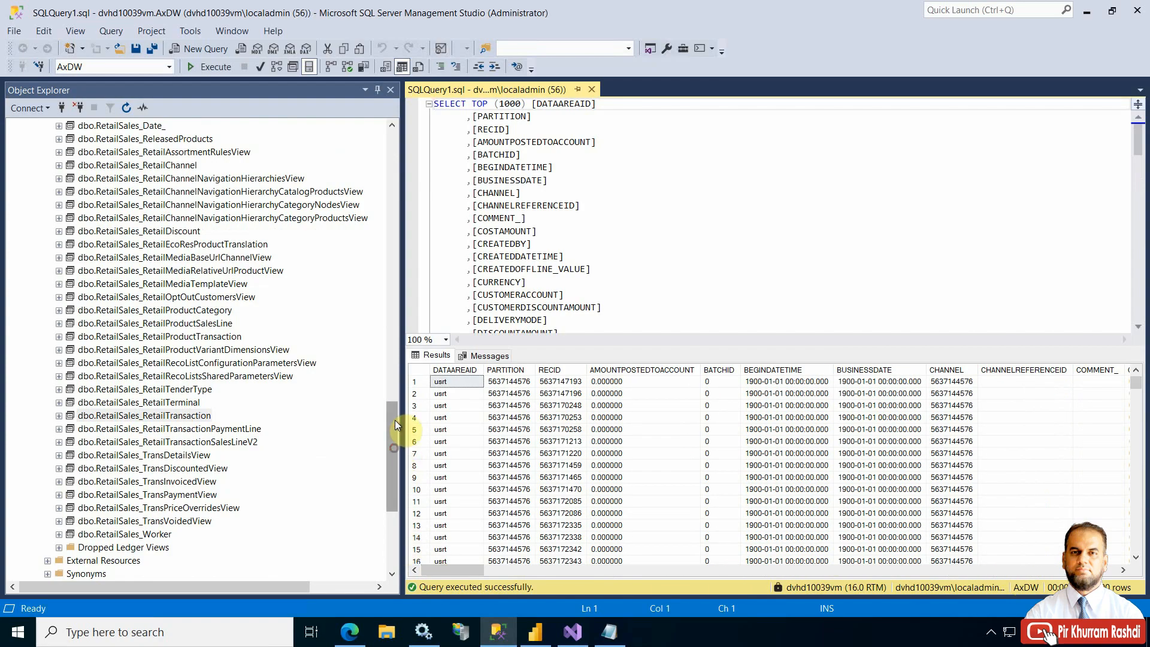
# Query the top 1000 rows of the dbo.RetailSales_RetailTransactionEntity_MATERIALIZED table, examine its columns, and close both query windows.
pyautogui.moveTo(392, 446); pyautogui.dragTo(394, 295)
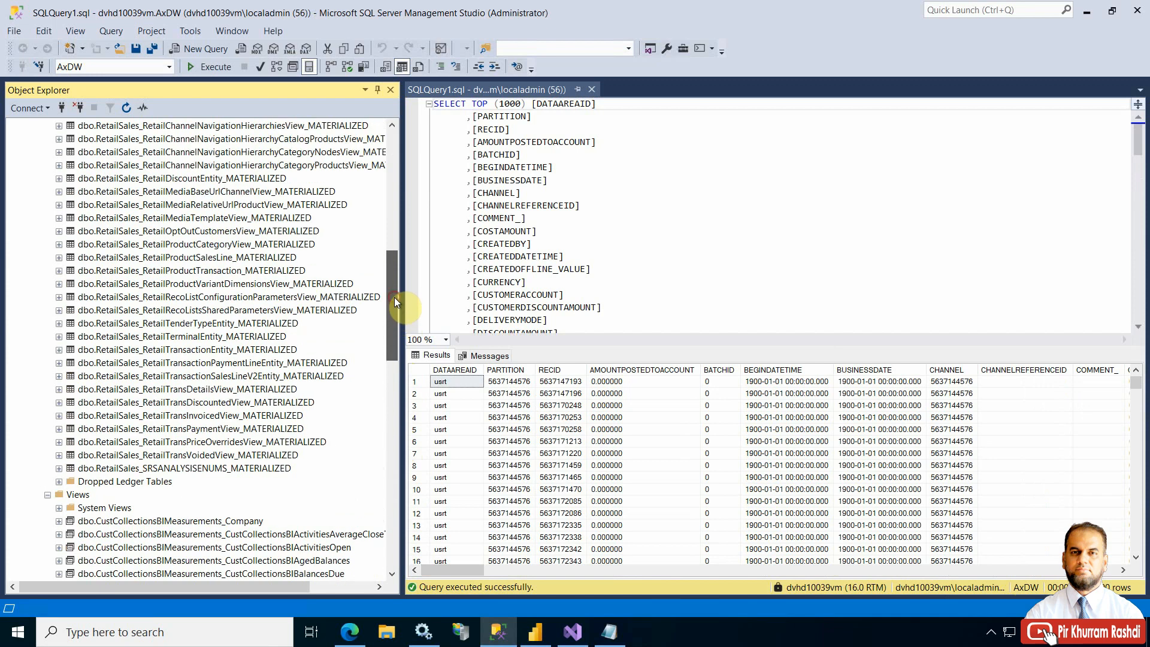
pyautogui.click(198, 353)
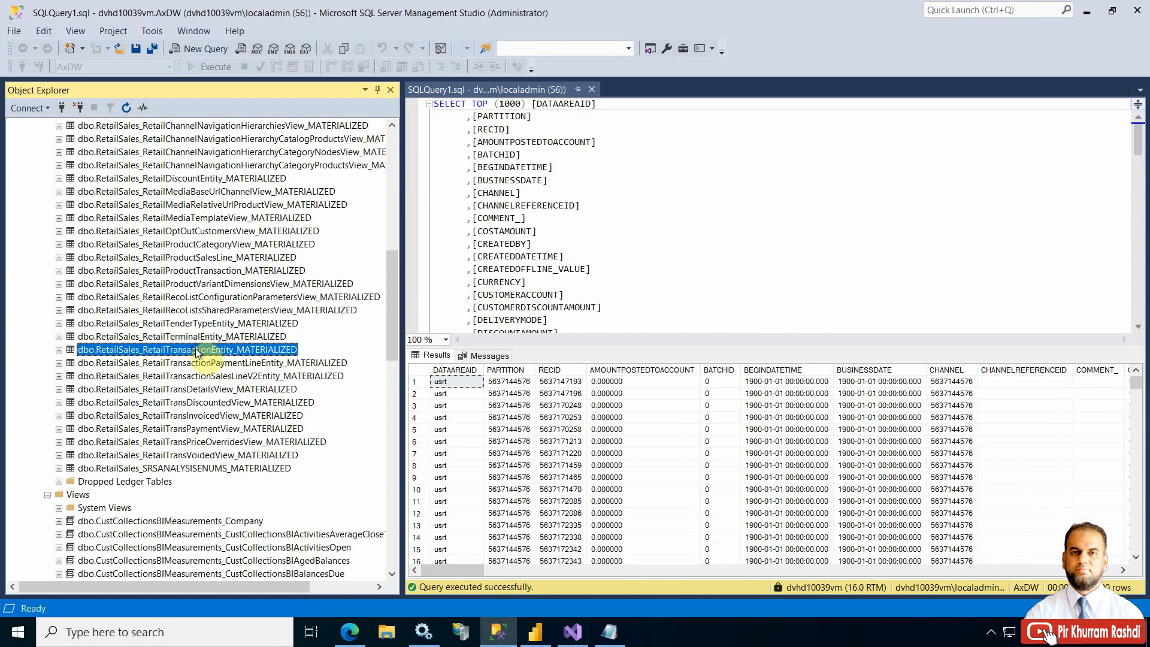
pyautogui.rightClick(198, 352)
pyautogui.click(211, 358)
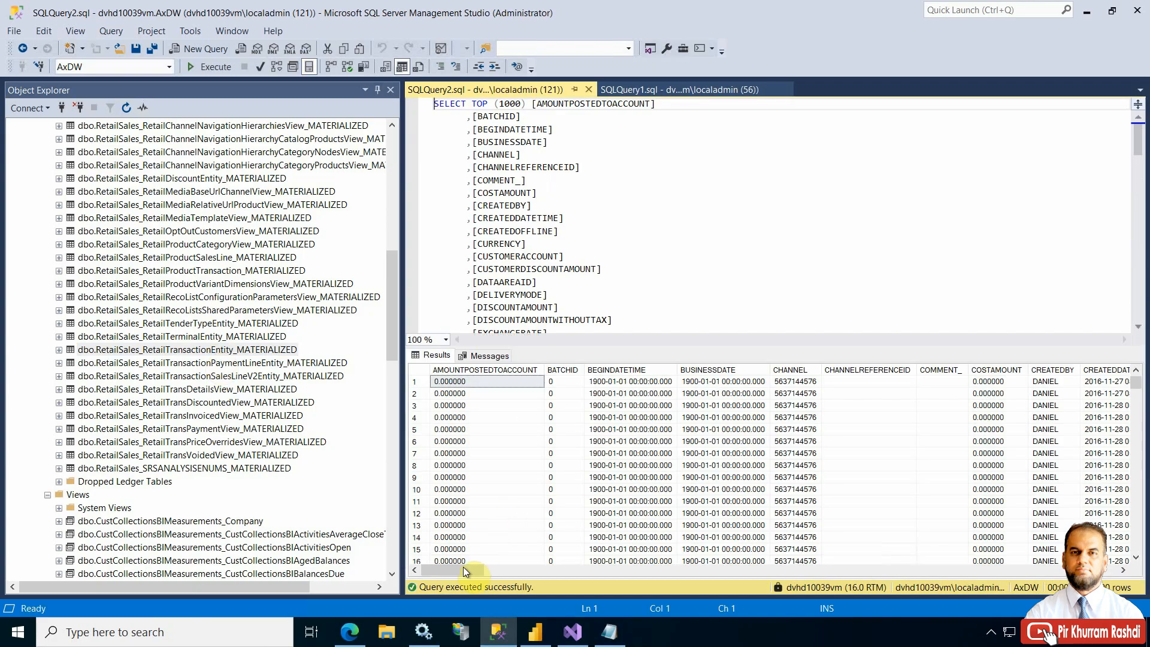
pyautogui.moveTo(570, 575); pyautogui.dragTo(1052, 570)
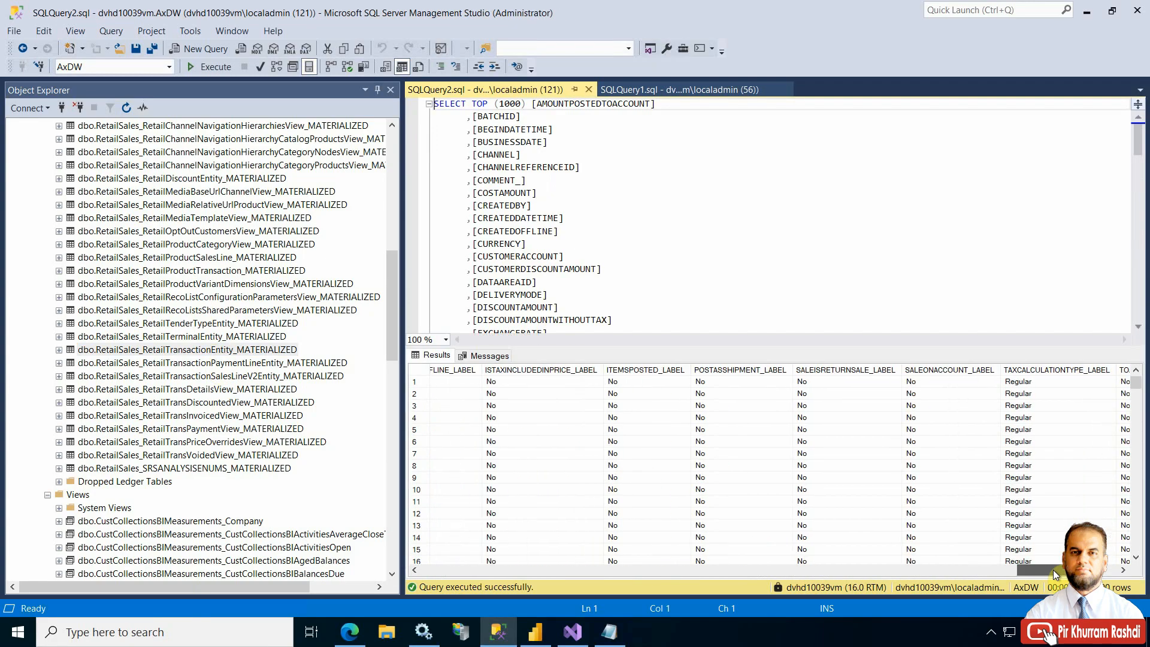
pyautogui.moveTo(396, 579); pyautogui.dragTo(386, 575)
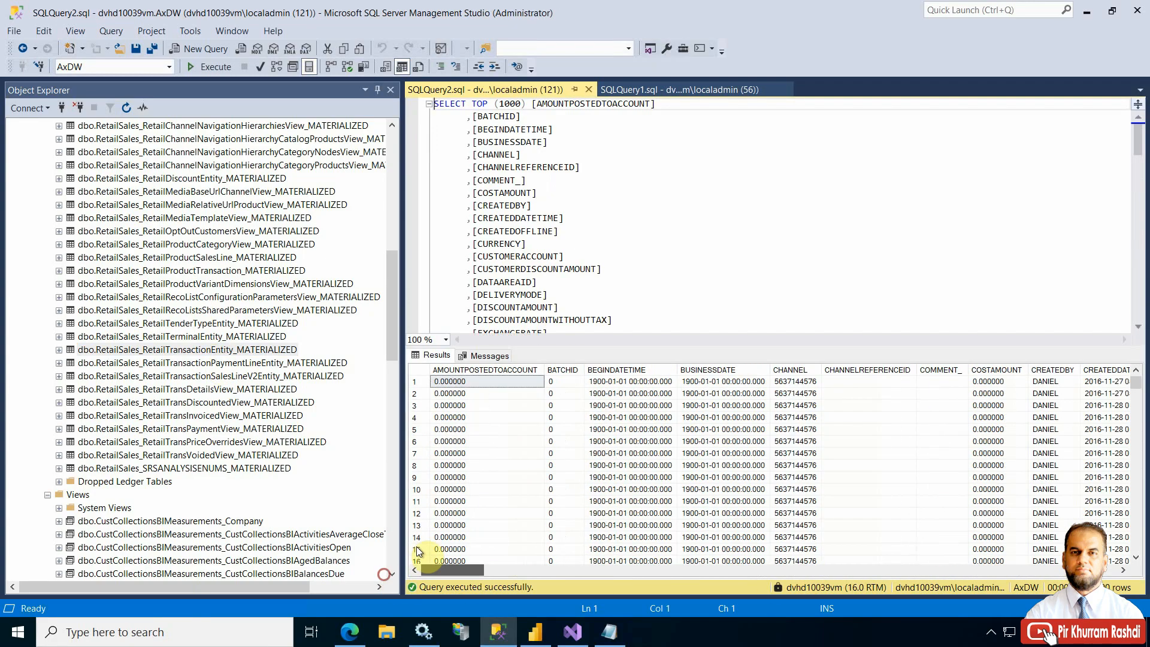
pyautogui.click(588, 90)
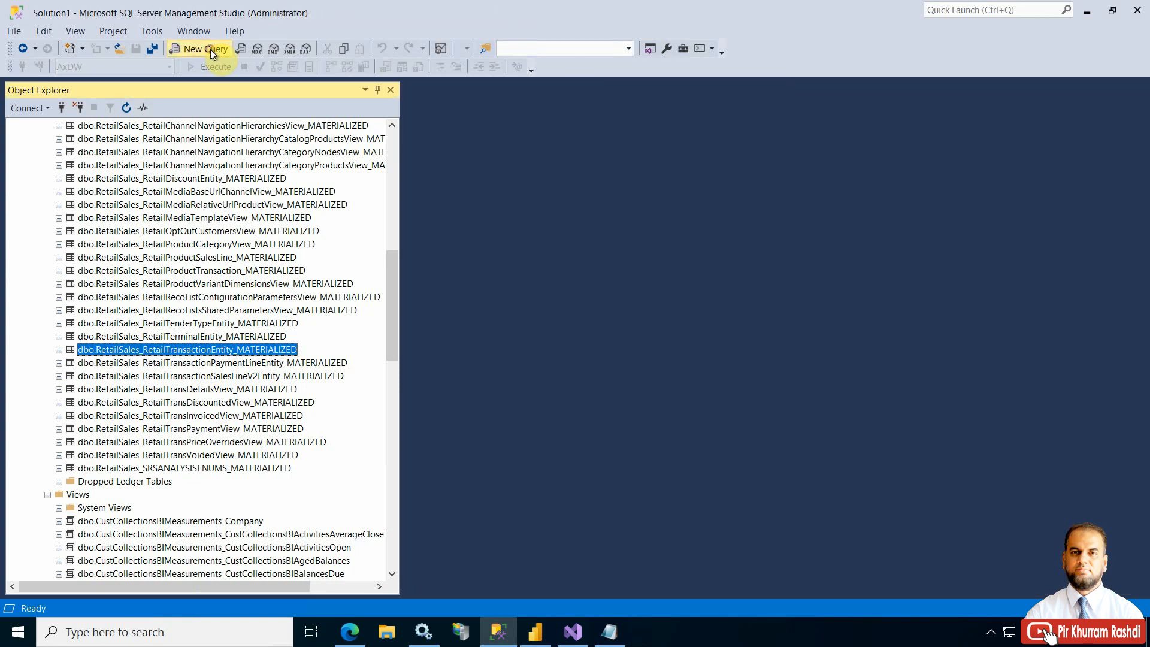
# Open a new query in SQL Server Management Studio and paste in the full SQL statement copied from the desktop's SQL Query text file.
pyautogui.click(206, 49)
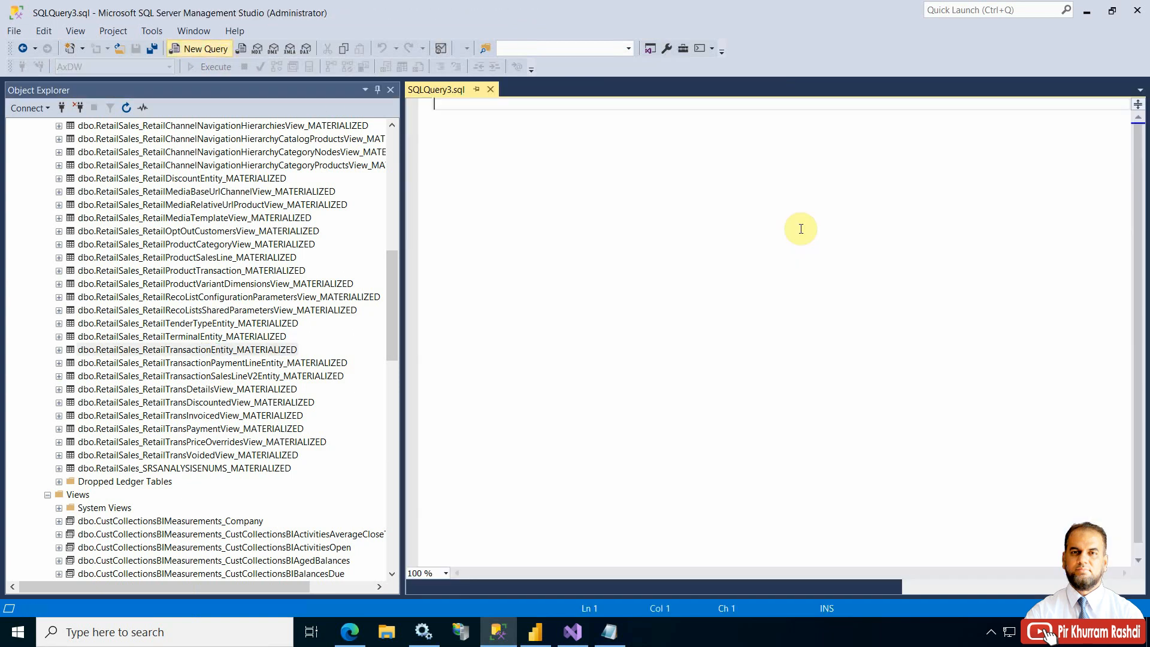
pyautogui.click(1089, 15)
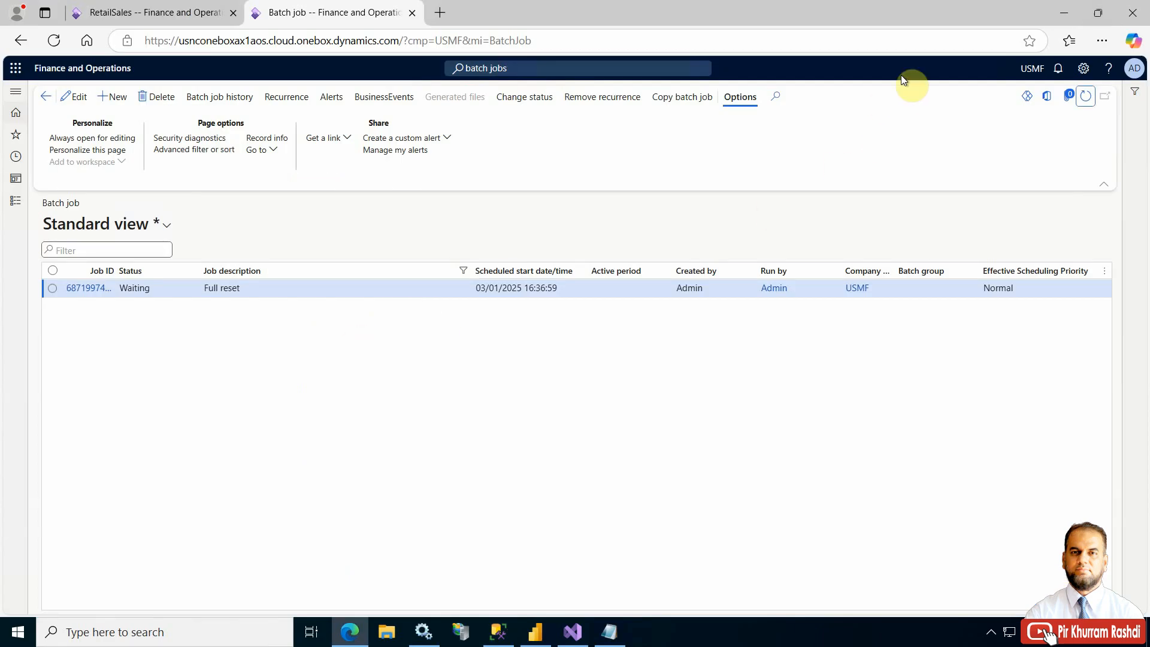
pyautogui.click(1061, 9)
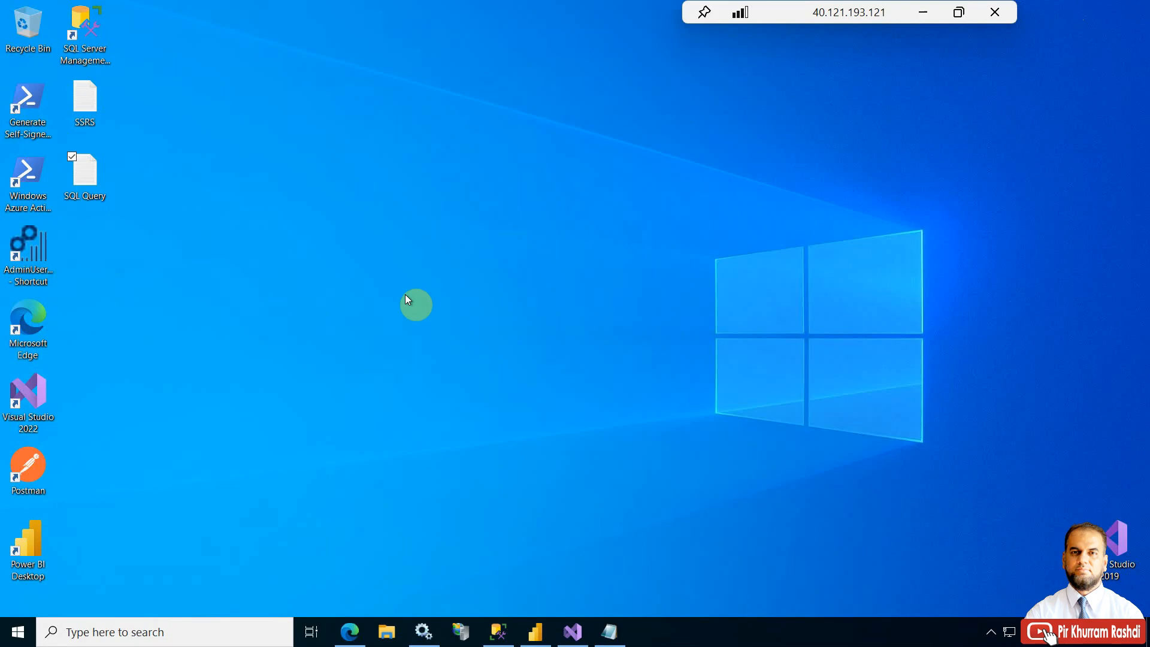
pyautogui.doubleClick(99, 174)
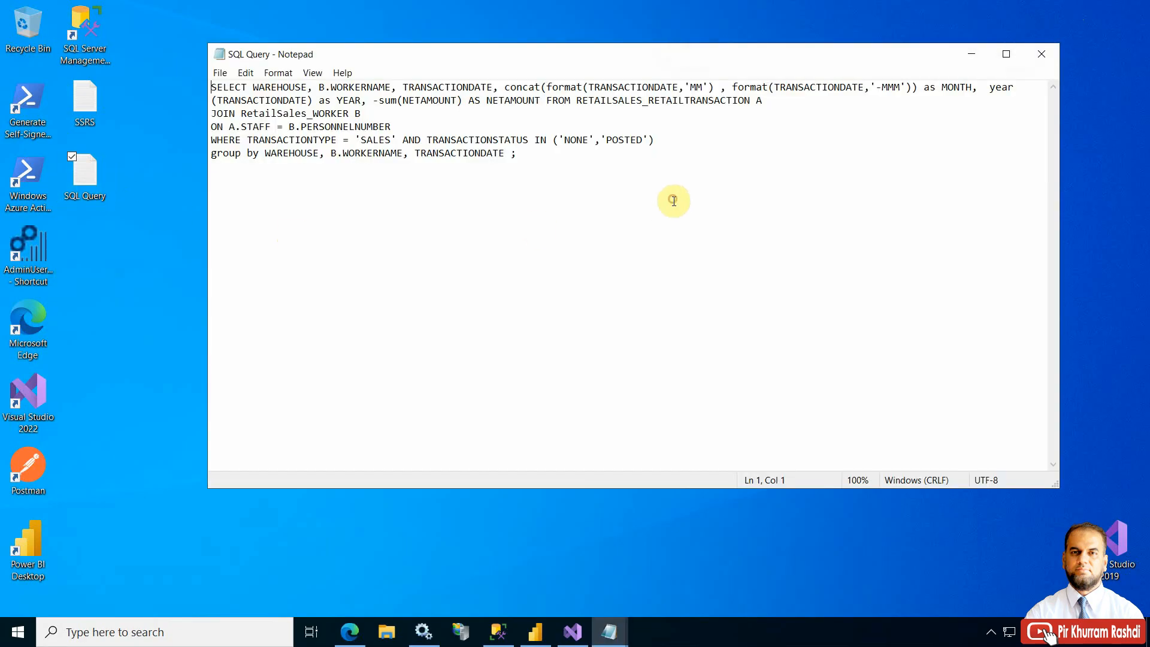
pyautogui.hotkey('ctrl', 'a')
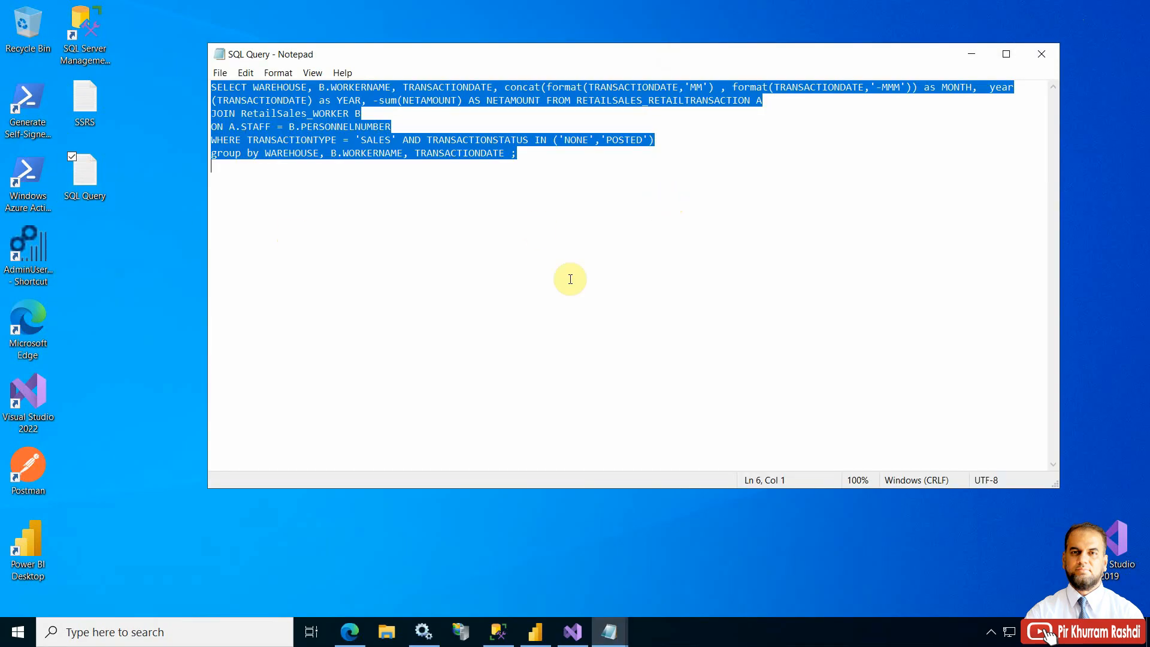
pyautogui.click(498, 632)
pyautogui.hotkey('ctrl', 'v')
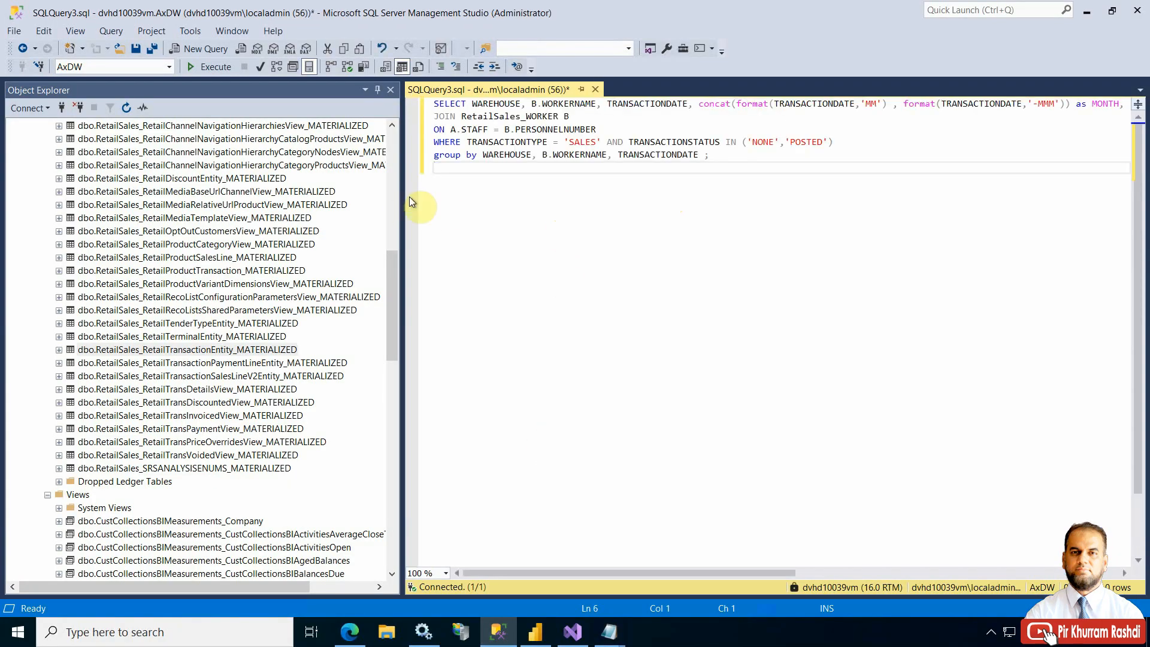
# Narrow the Object Explorer and start a new line before the concat expression in the pasted query.
pyautogui.moveTo(401, 182); pyautogui.dragTo(223, 198)
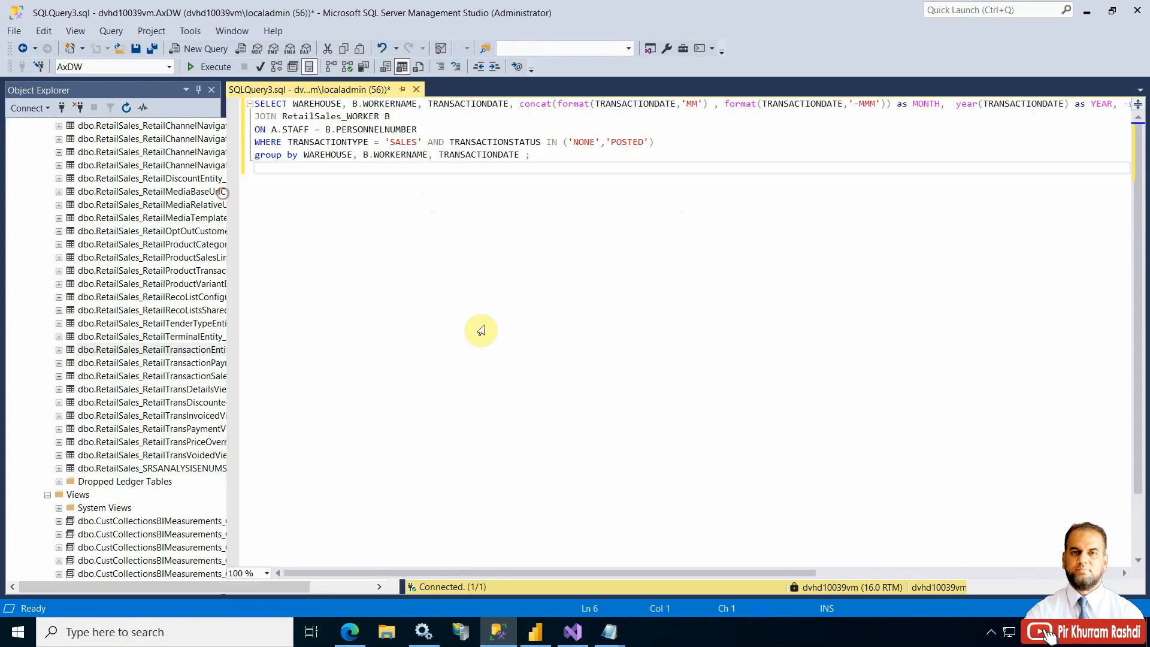
pyautogui.click(521, 105)
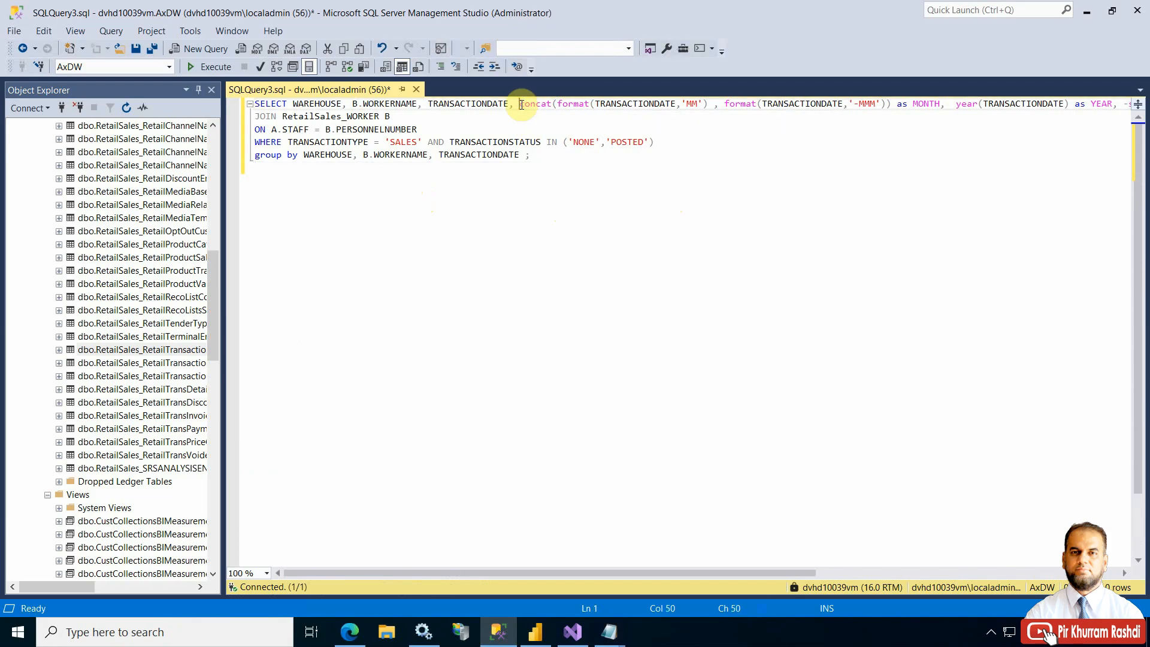
pyautogui.press('Return')
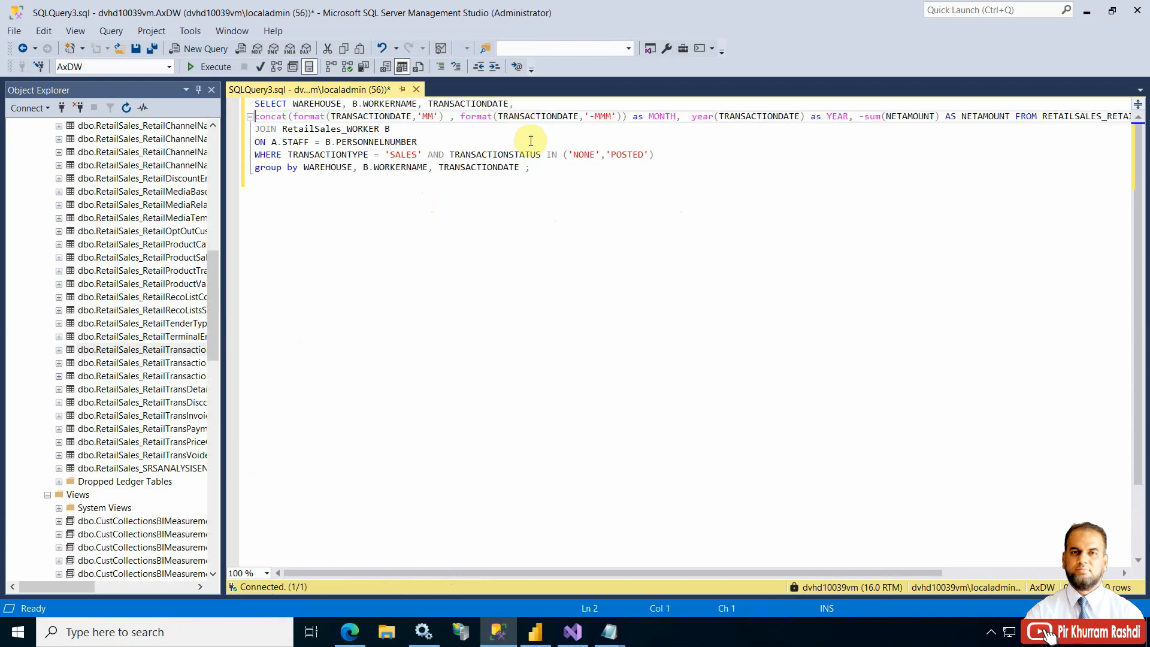
pyautogui.moveTo(537, 155)
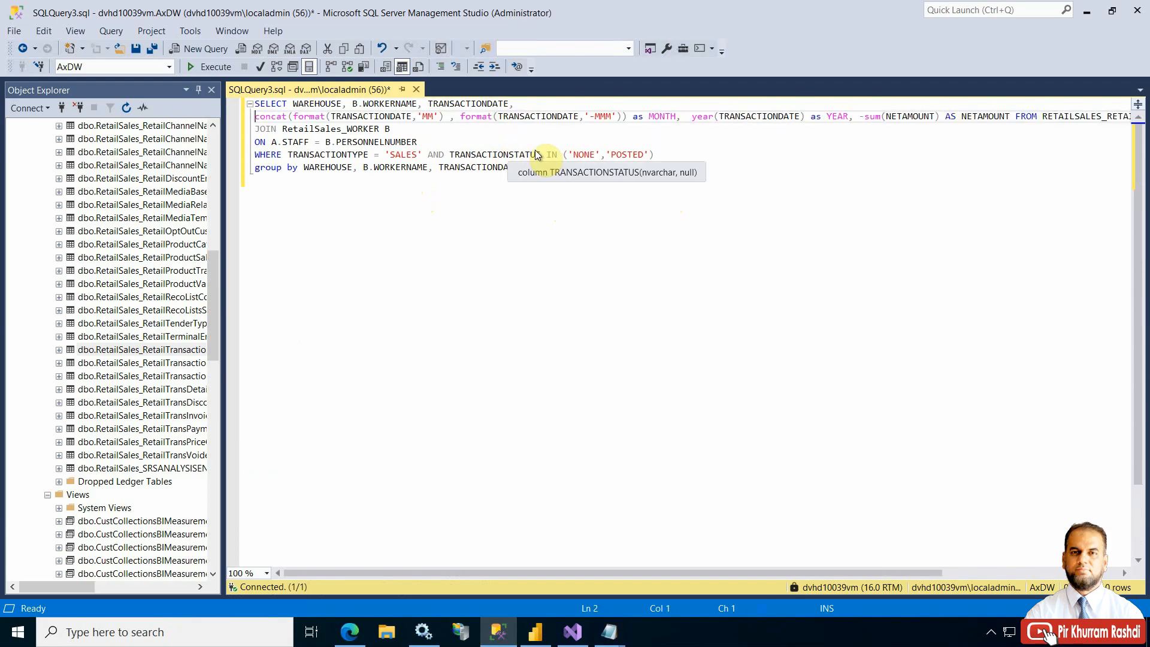
# Set the query editor's zoom to 150 %.
pyautogui.click(77, 31)
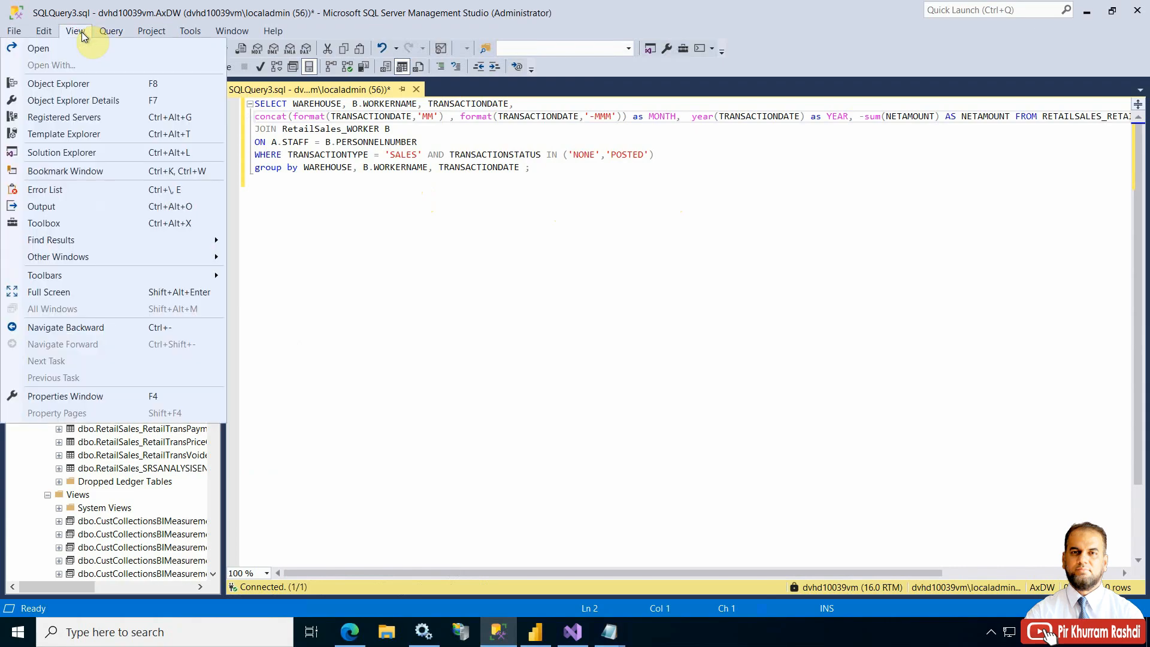
pyautogui.click(543, 229)
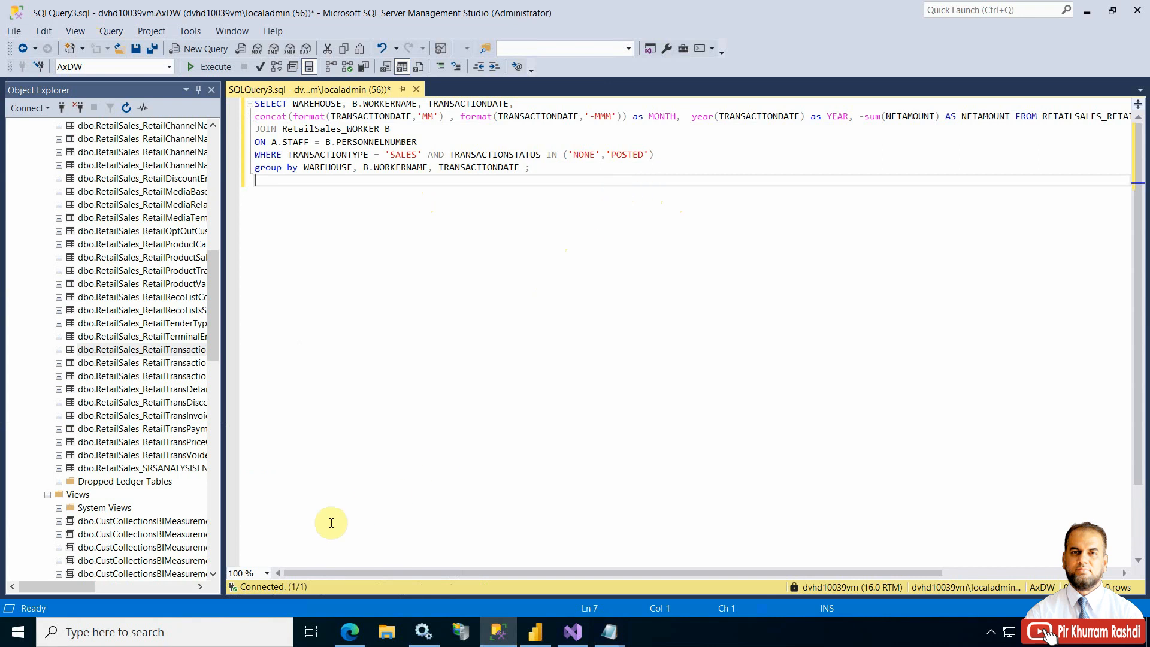
pyautogui.click(266, 574)
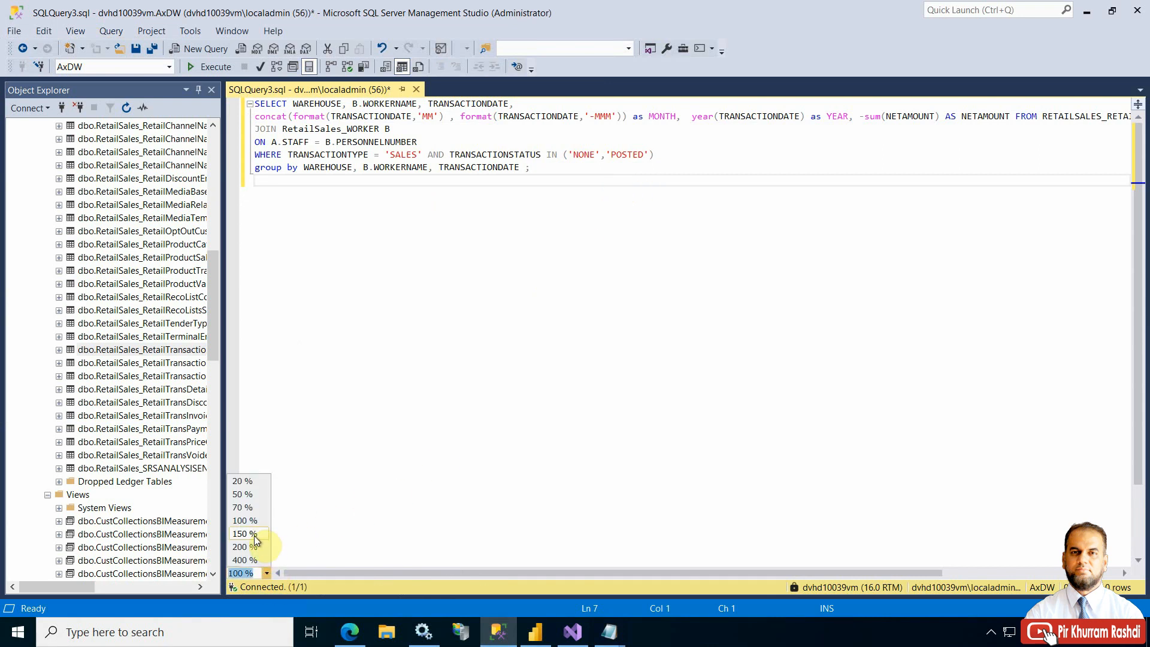
pyautogui.click(242, 534)
pyautogui.click(533, 145)
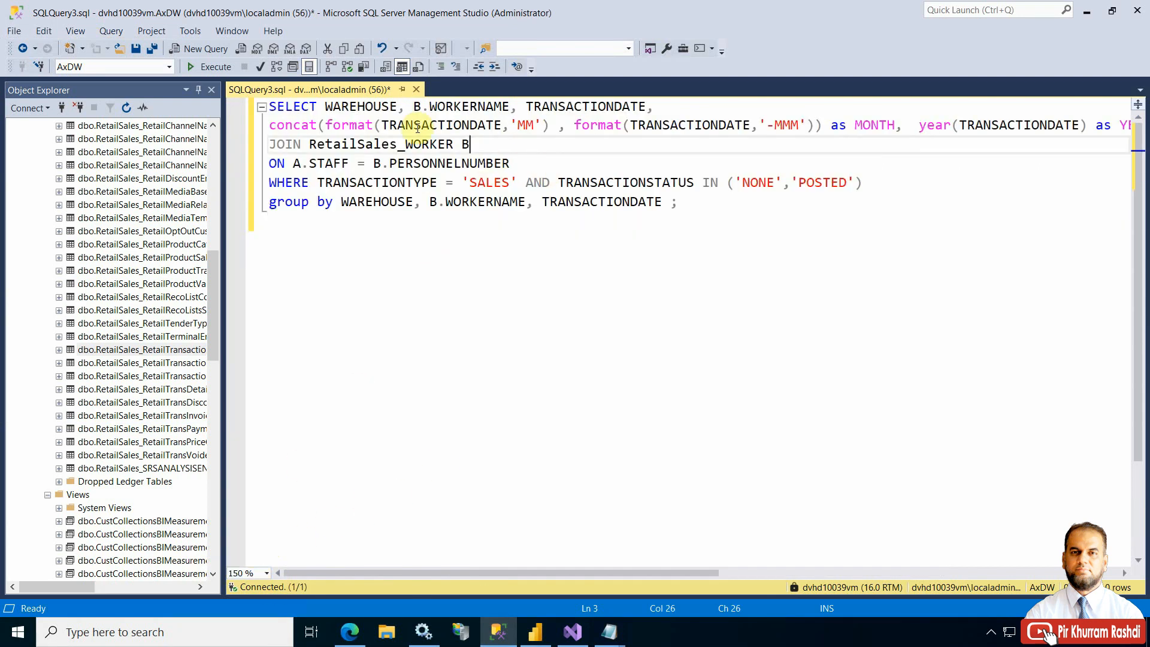
# Break the SELECT statement onto new lines before year(TRANSACTIONDATE) and before the FROM clause.
pyautogui.moveTo(325, 106); pyautogui.dragTo(666, 96)
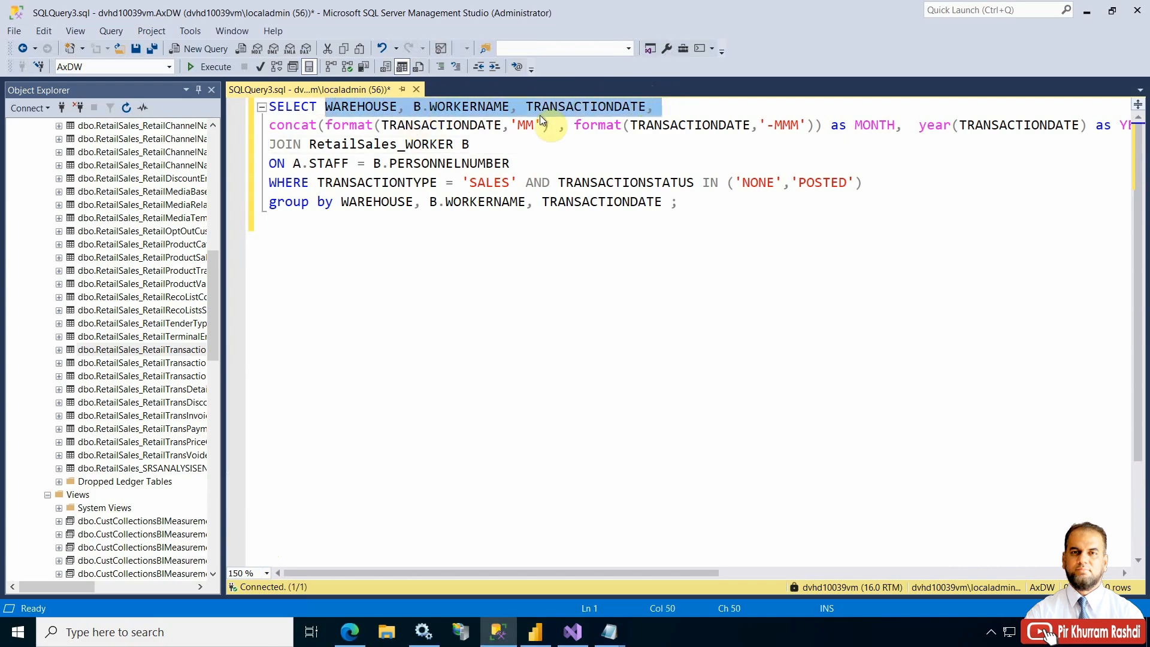
pyautogui.click(936, 126)
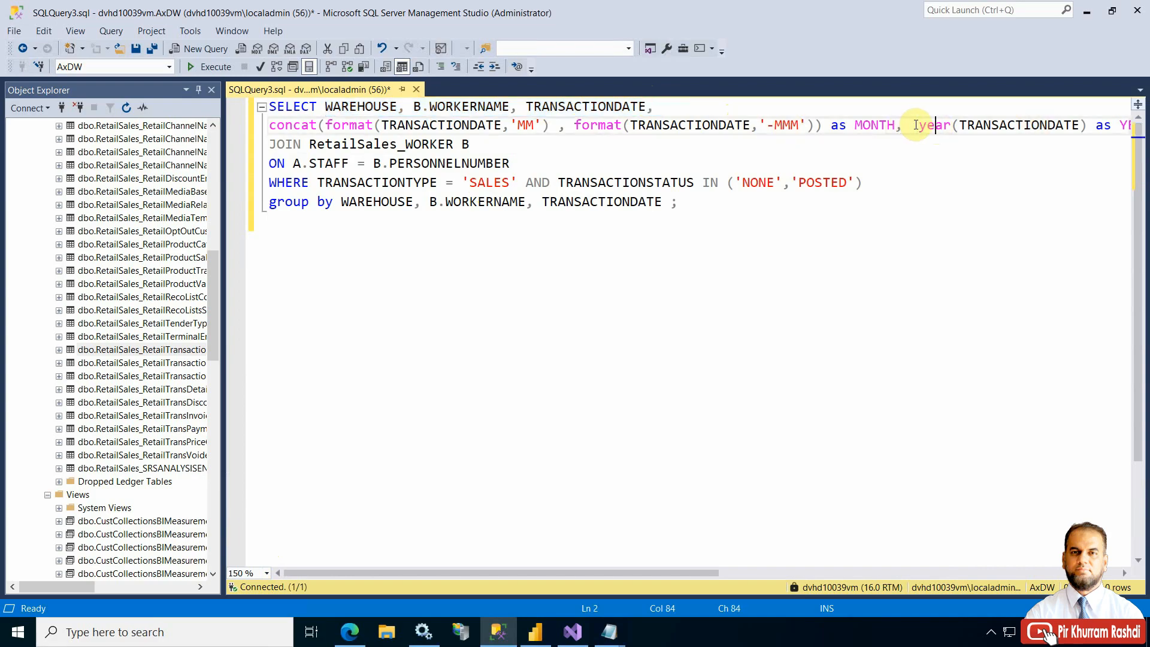
pyautogui.press('Return')
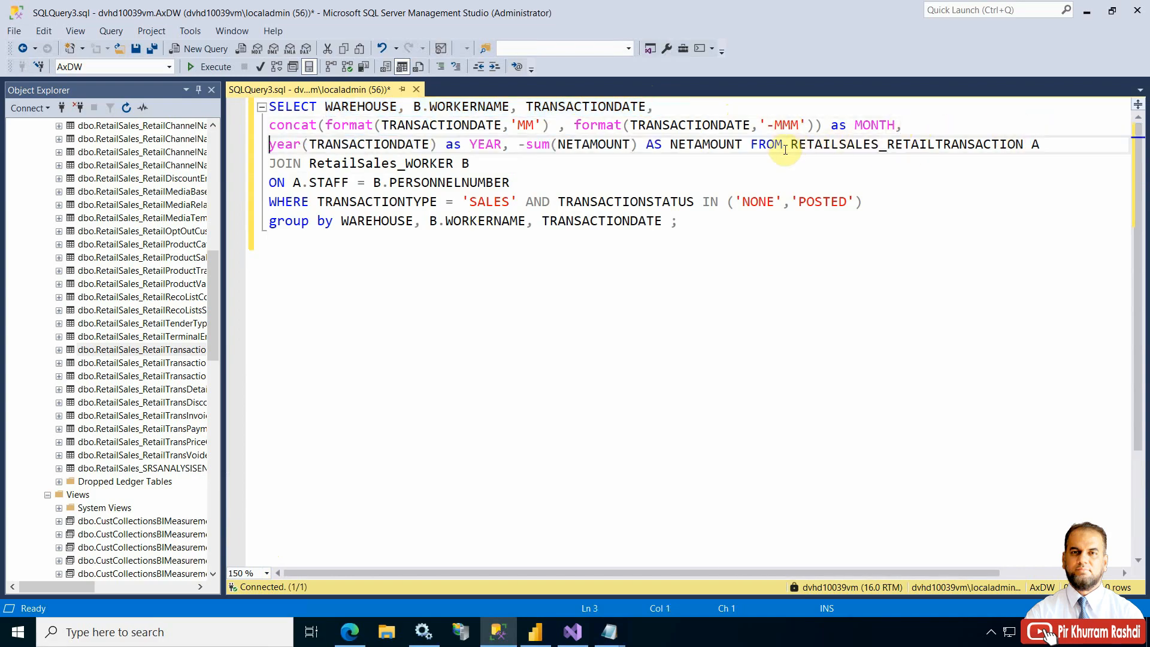
pyautogui.click(750, 144)
pyautogui.press('Return')
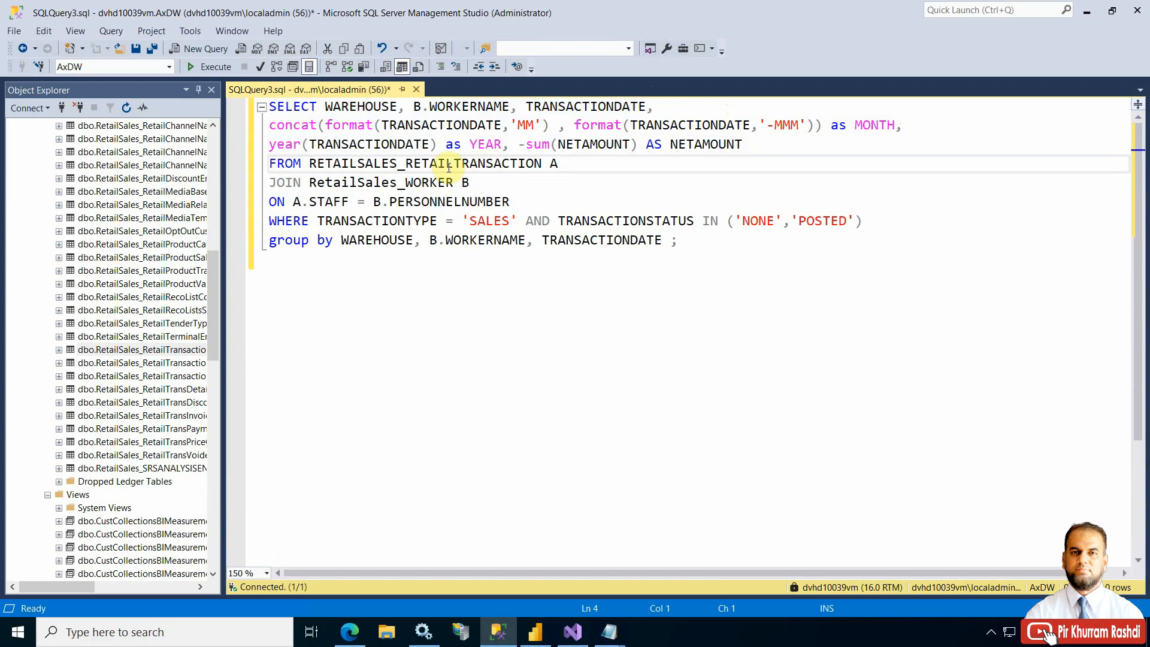
# Widen the Object Explorer and query the top 1000 rows of the joined dbo.RetailSales_Worker view.
pyautogui.click(280, 182)
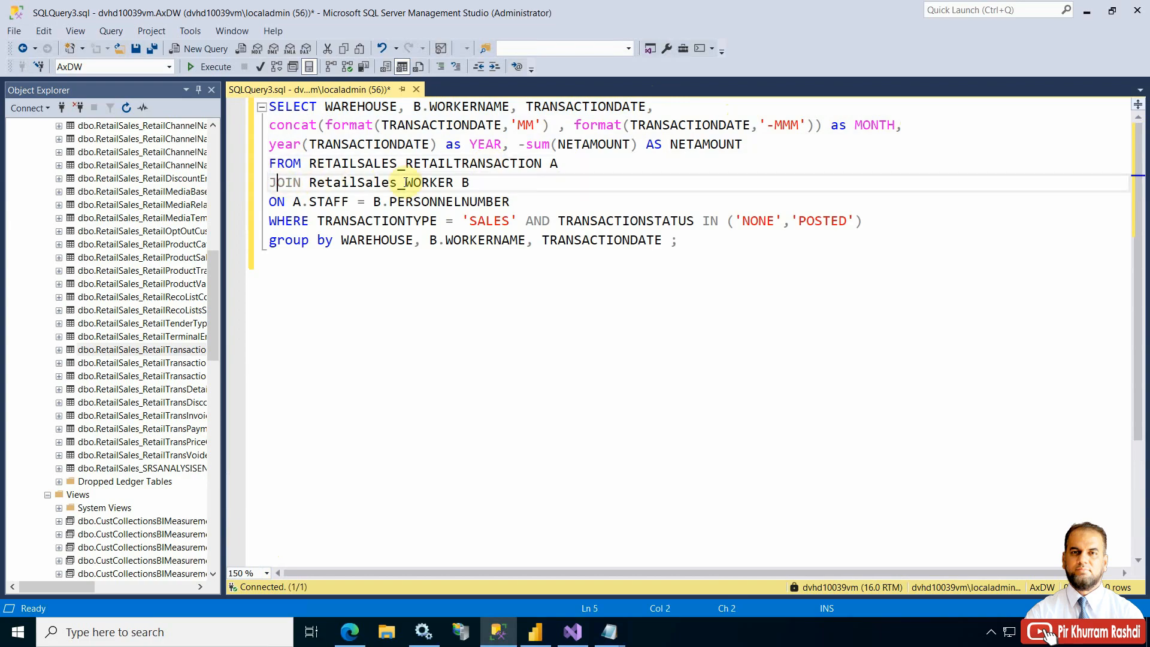
pyautogui.click(423, 182)
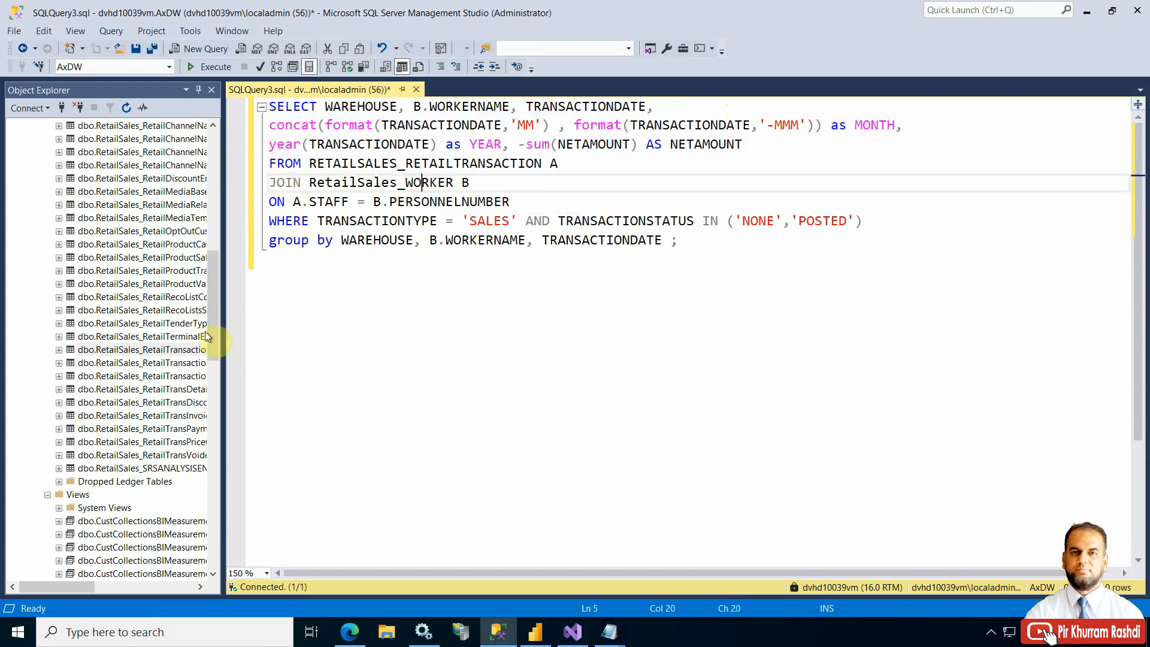
pyautogui.moveTo(380, 297); pyautogui.dragTo(337, 476)
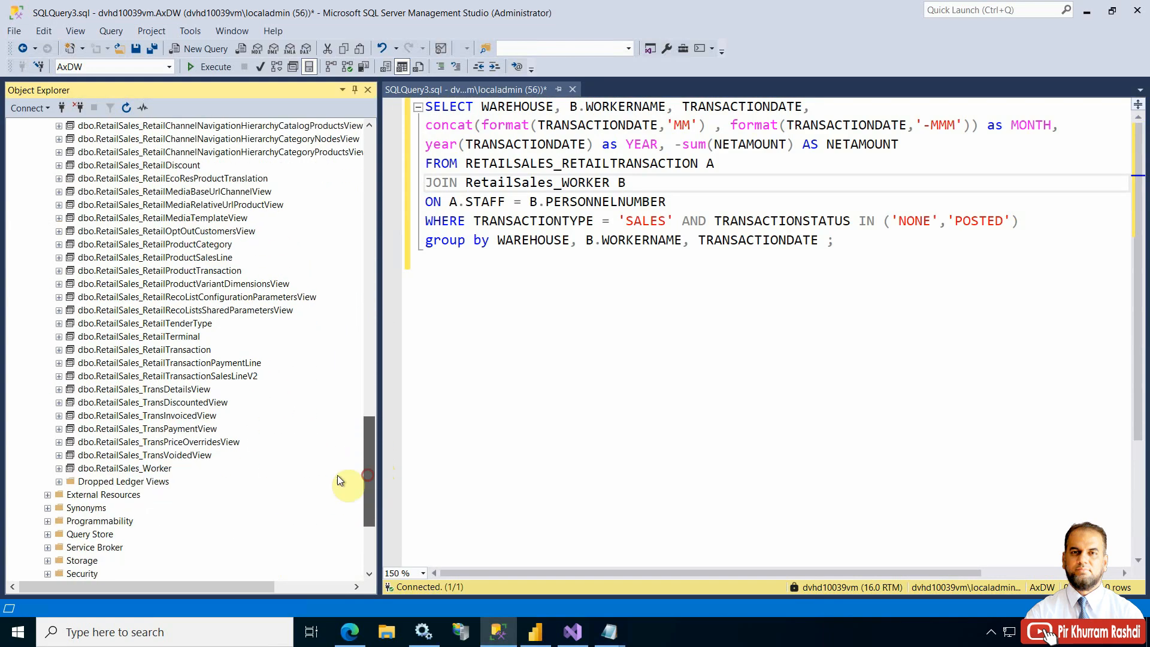
pyautogui.rightClick(150, 468)
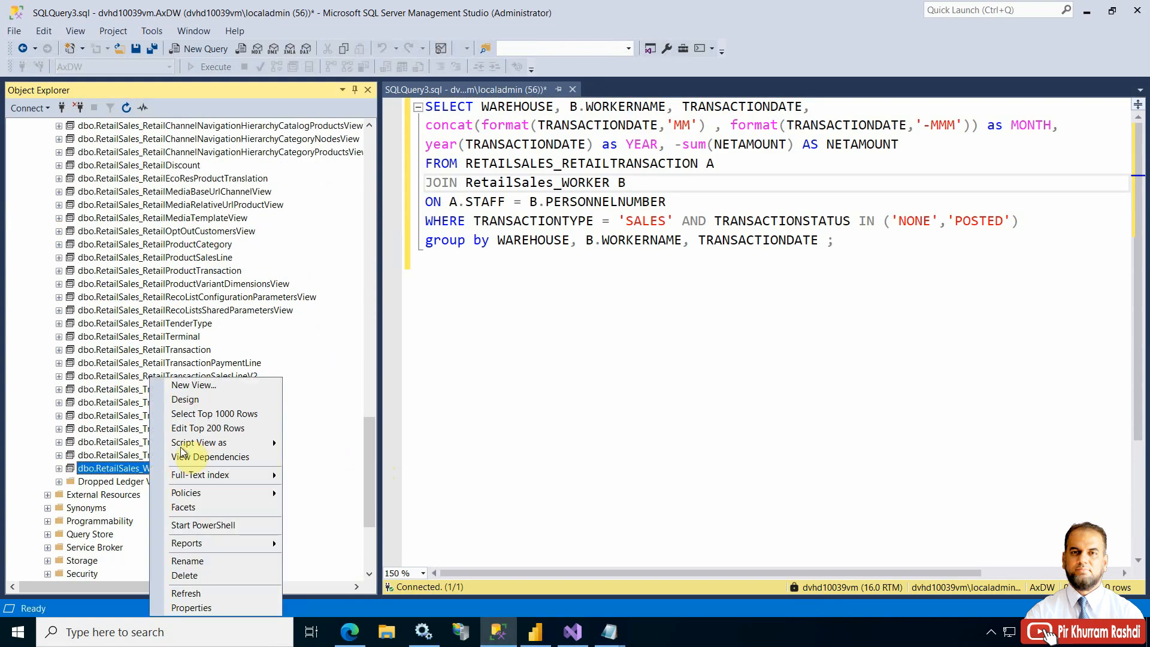
pyautogui.click(197, 414)
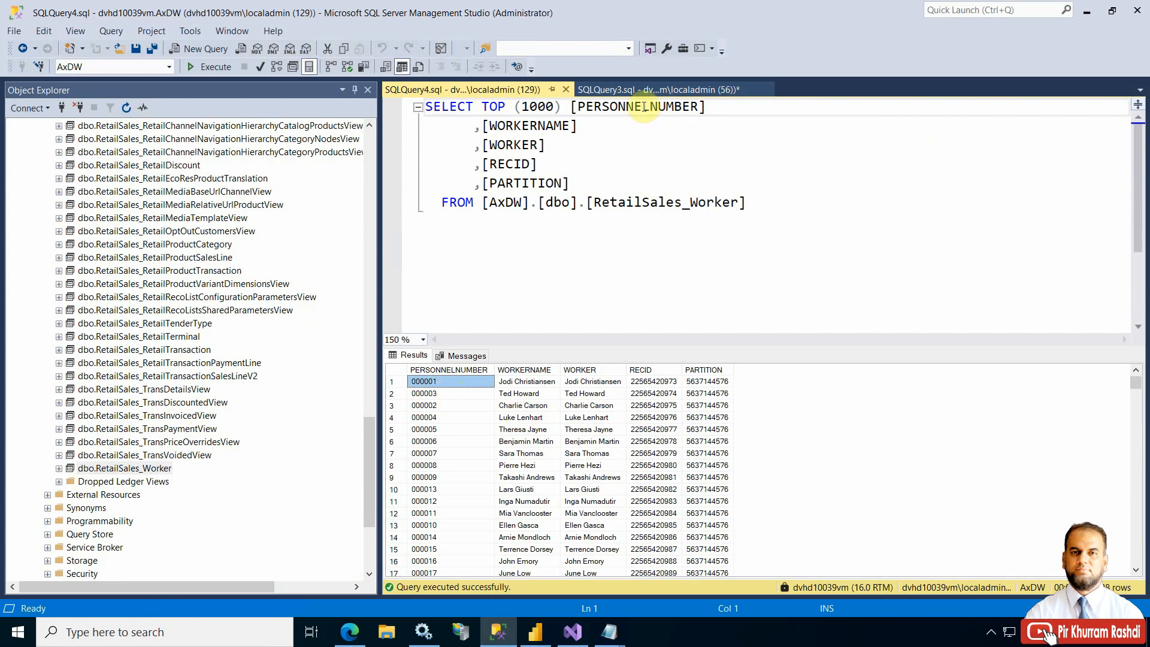
# Check the join's STAFF field by querying the top 1000 rows of dbo.RetailSales_RetailTransaction and locating that column in the results.
pyautogui.click(658, 89)
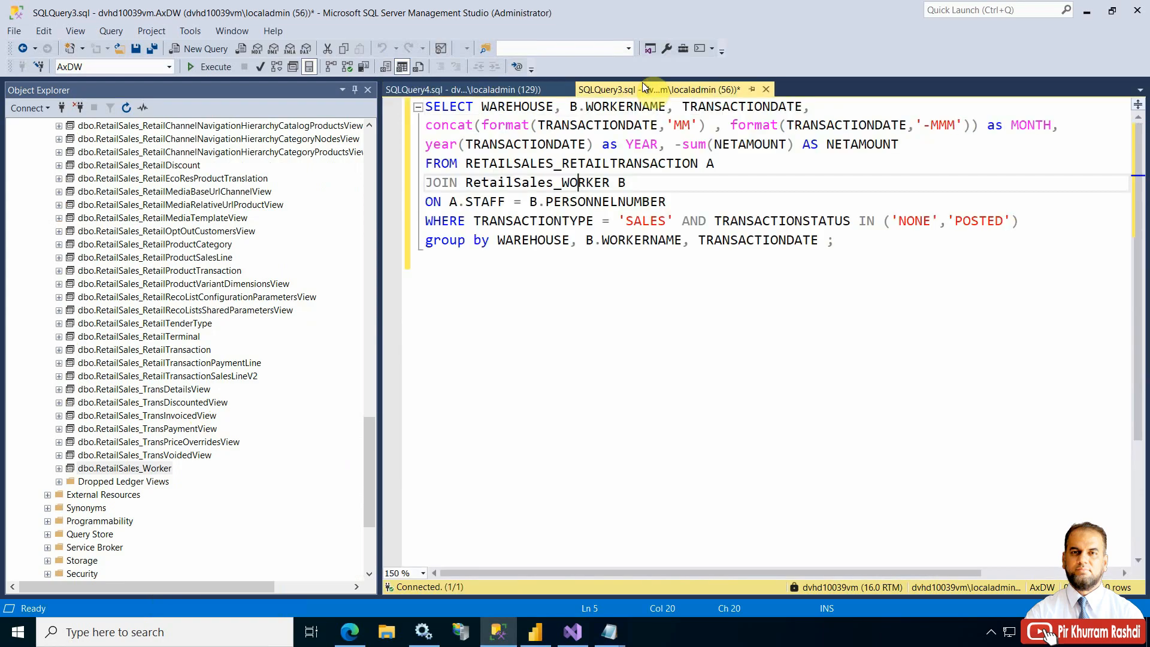
pyautogui.doubleClick(495, 203)
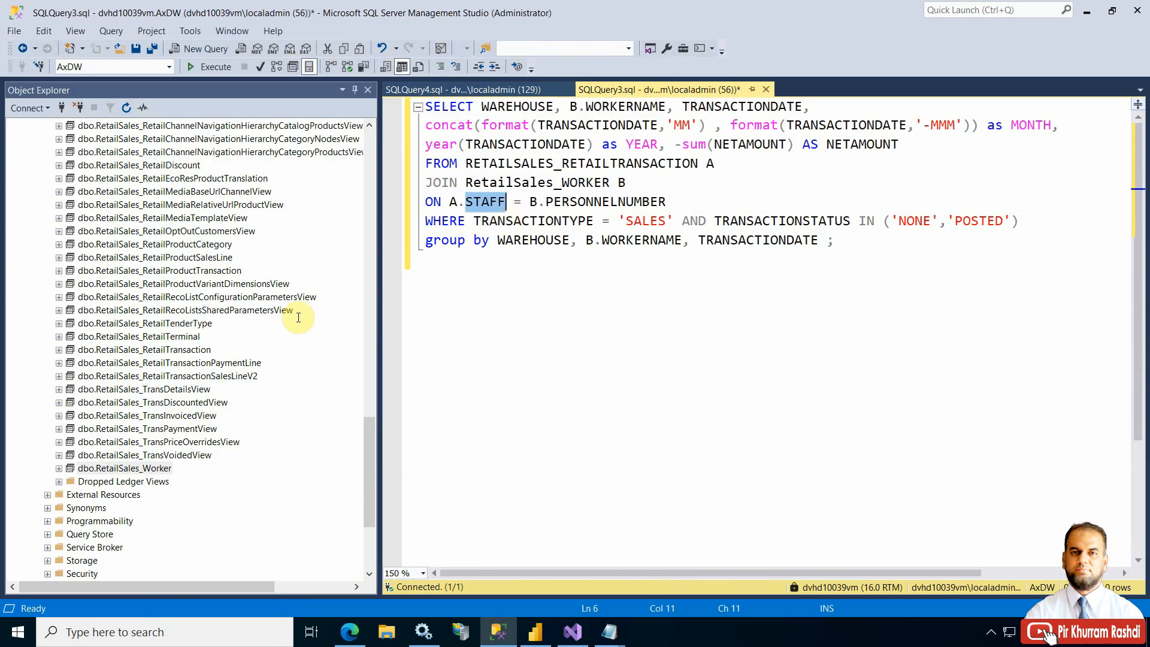
pyautogui.rightClick(173, 349)
pyautogui.click(197, 384)
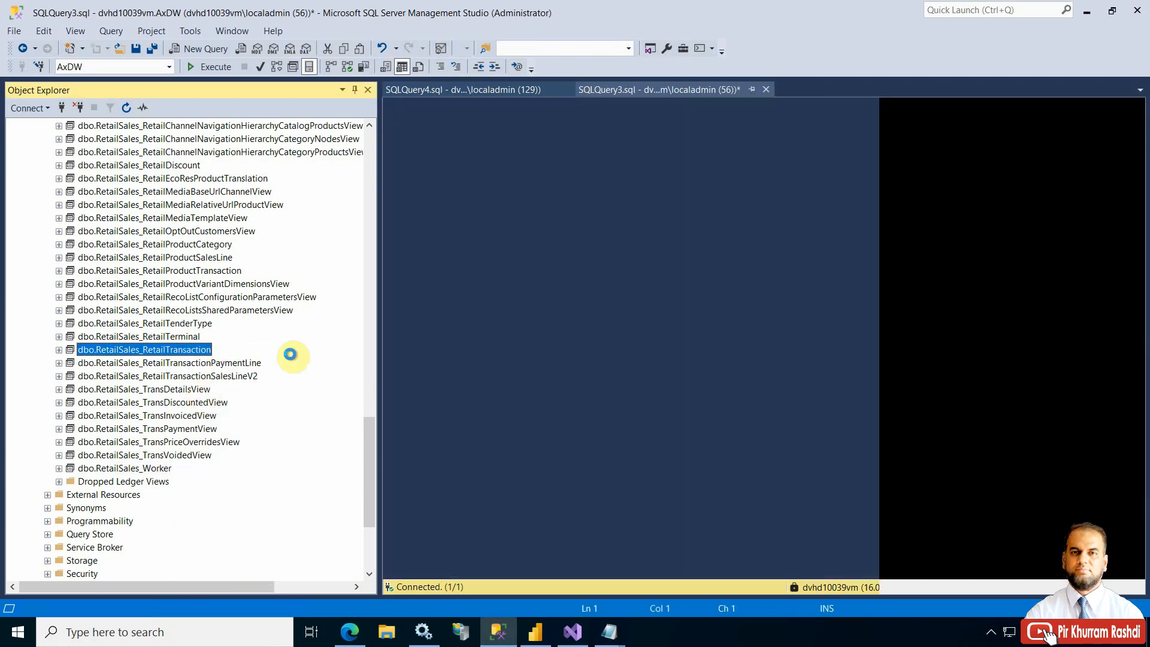
pyautogui.moveTo(381, 276); pyautogui.dragTo(203, 286)
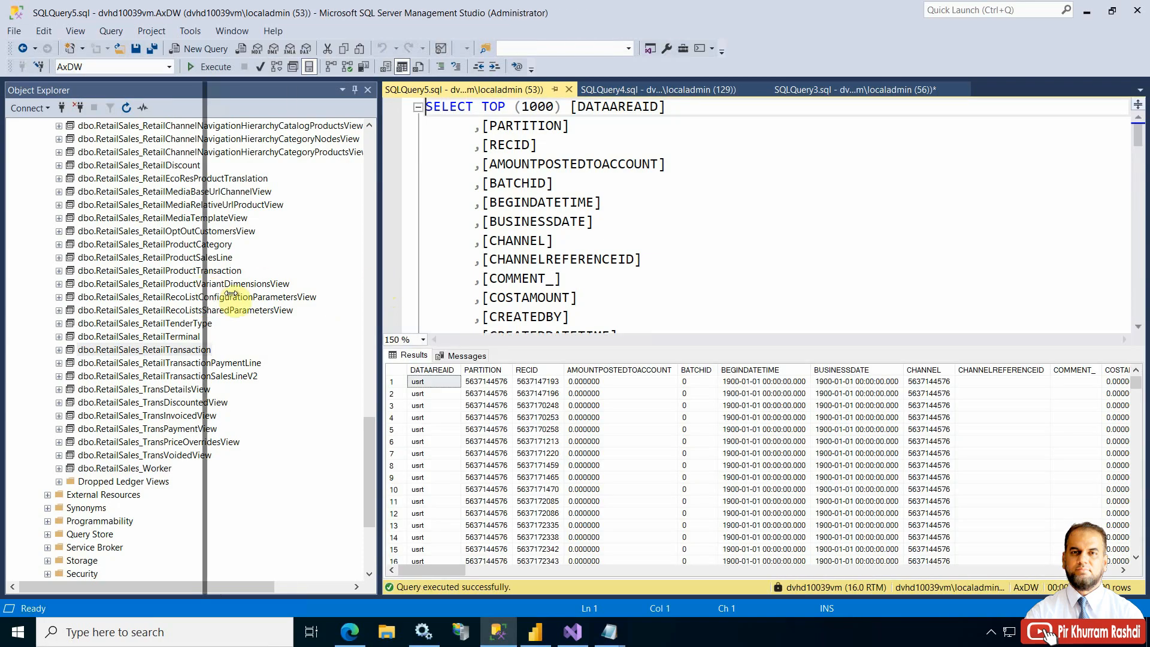
pyautogui.moveTo(292, 576); pyautogui.dragTo(858, 576)
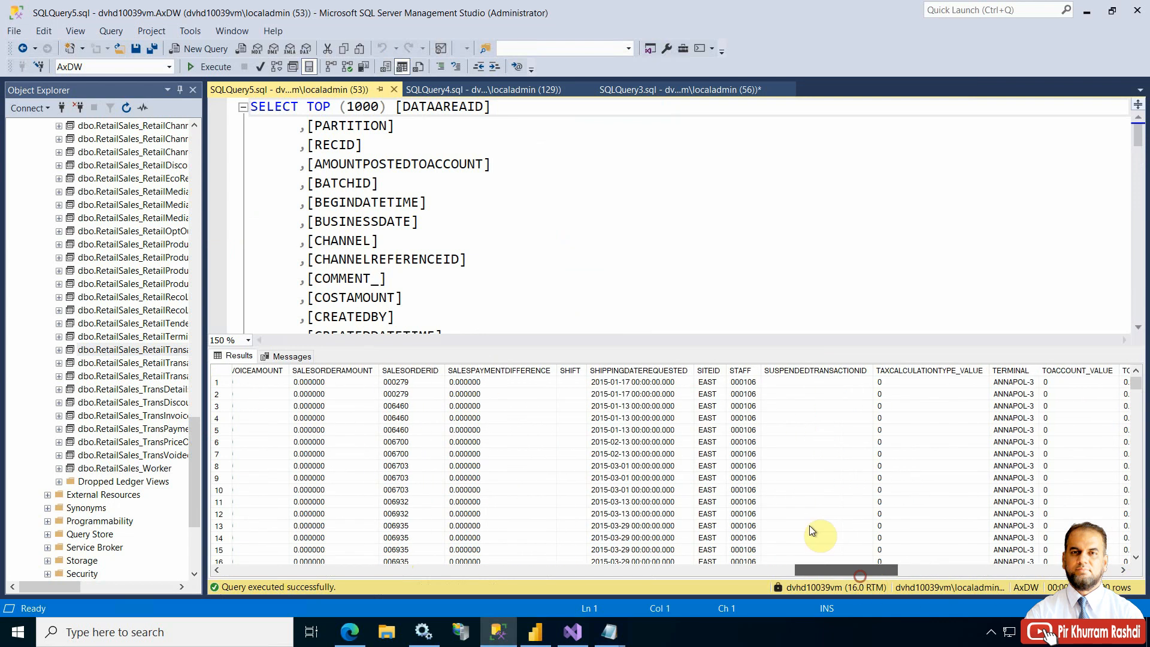
pyautogui.click(742, 382)
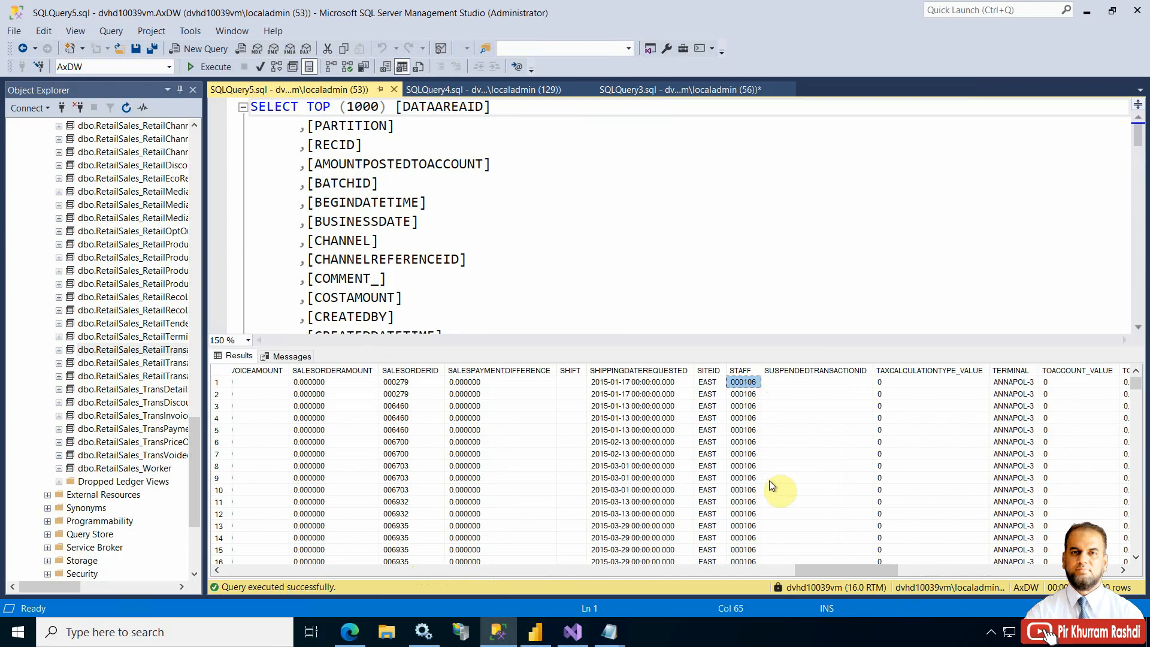
pyautogui.moveTo(842, 570); pyautogui.dragTo(278, 572)
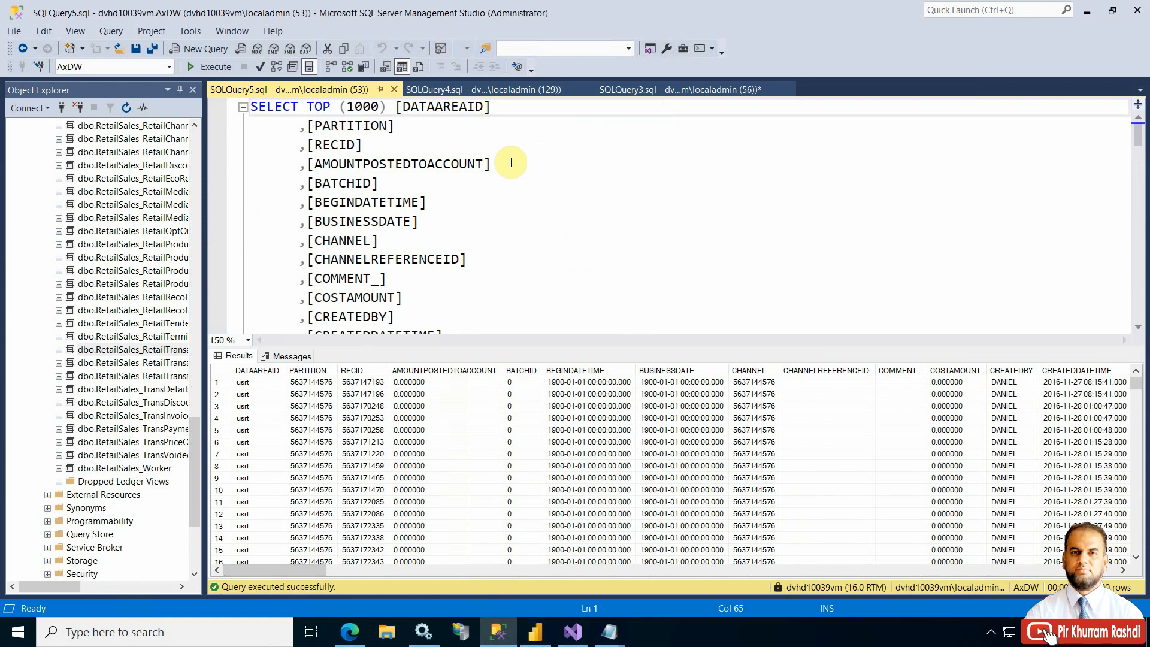
# Return to the prepared sales query, execute it against AxDW, and enlarge the results grid to examine the YEAR and NETAMOUNT columns.
pyautogui.click(662, 89)
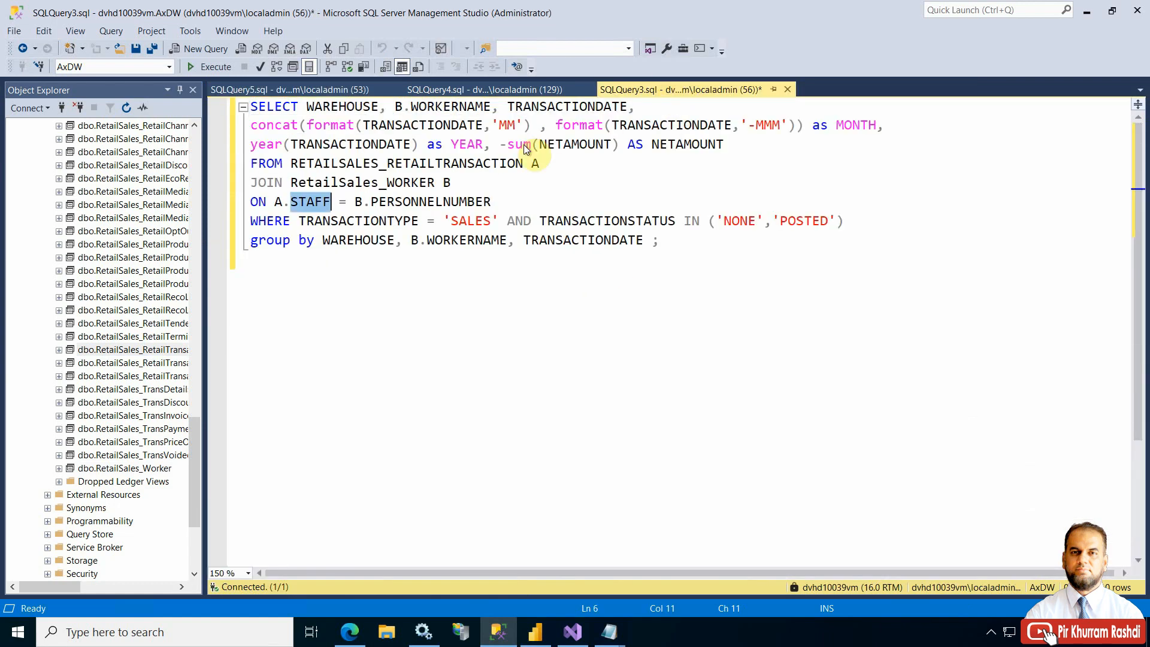
pyautogui.click(339, 108)
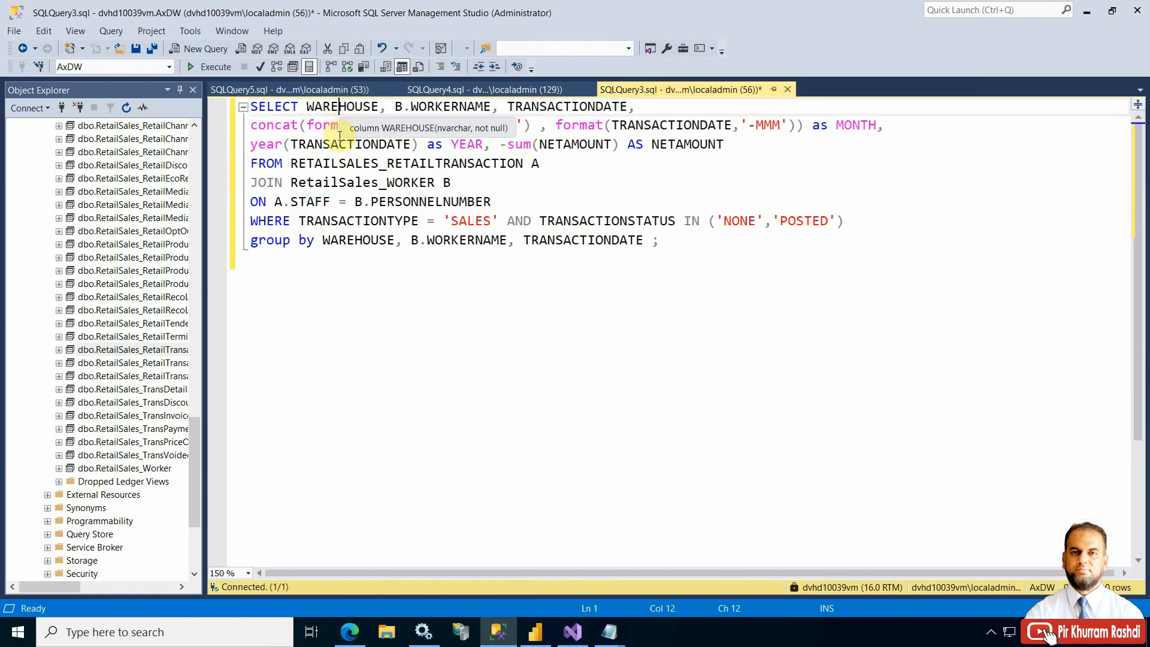
pyautogui.click(667, 164)
pyautogui.click(201, 66)
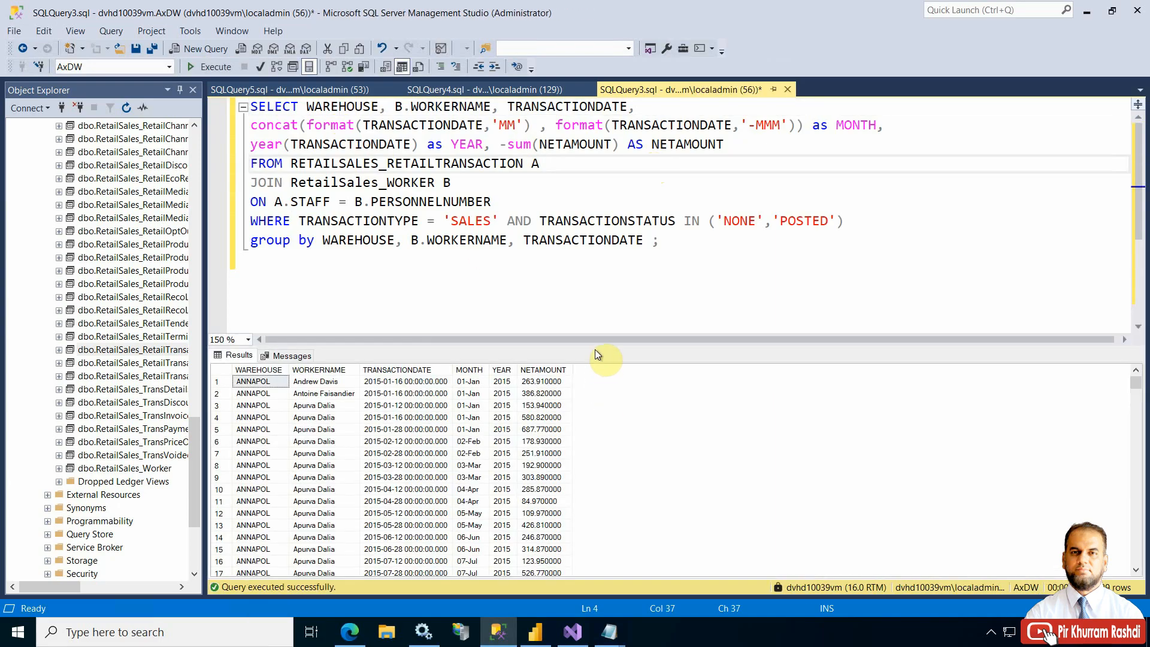
pyautogui.moveTo(595, 346); pyautogui.dragTo(601, 293)
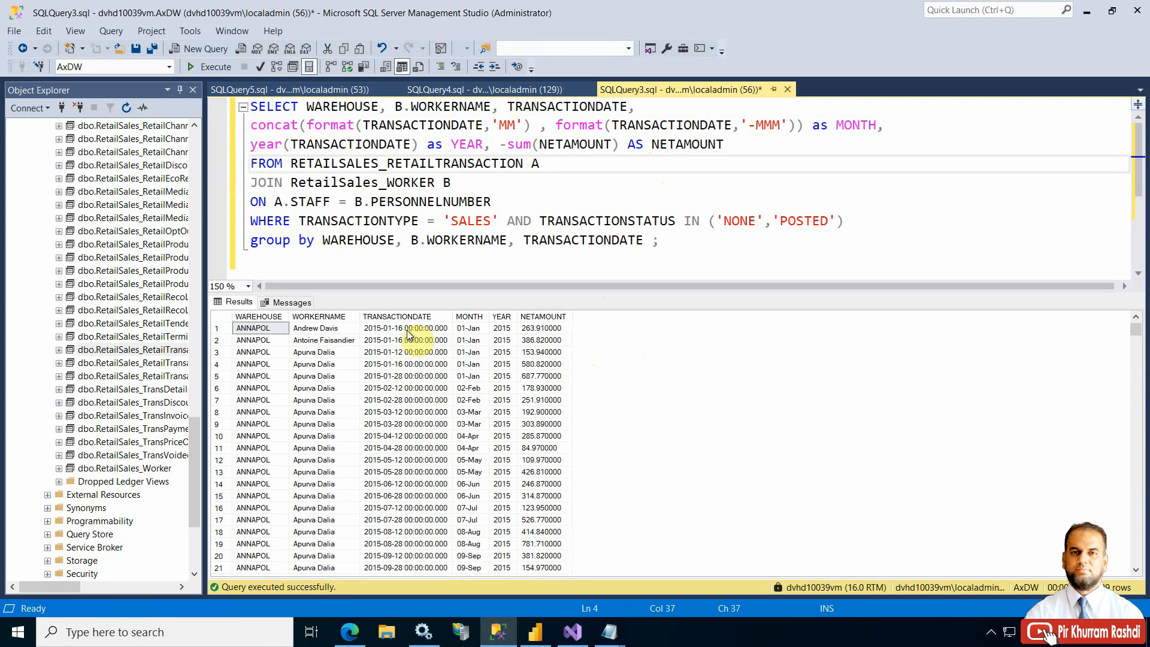
pyautogui.click(502, 328)
pyautogui.click(536, 330)
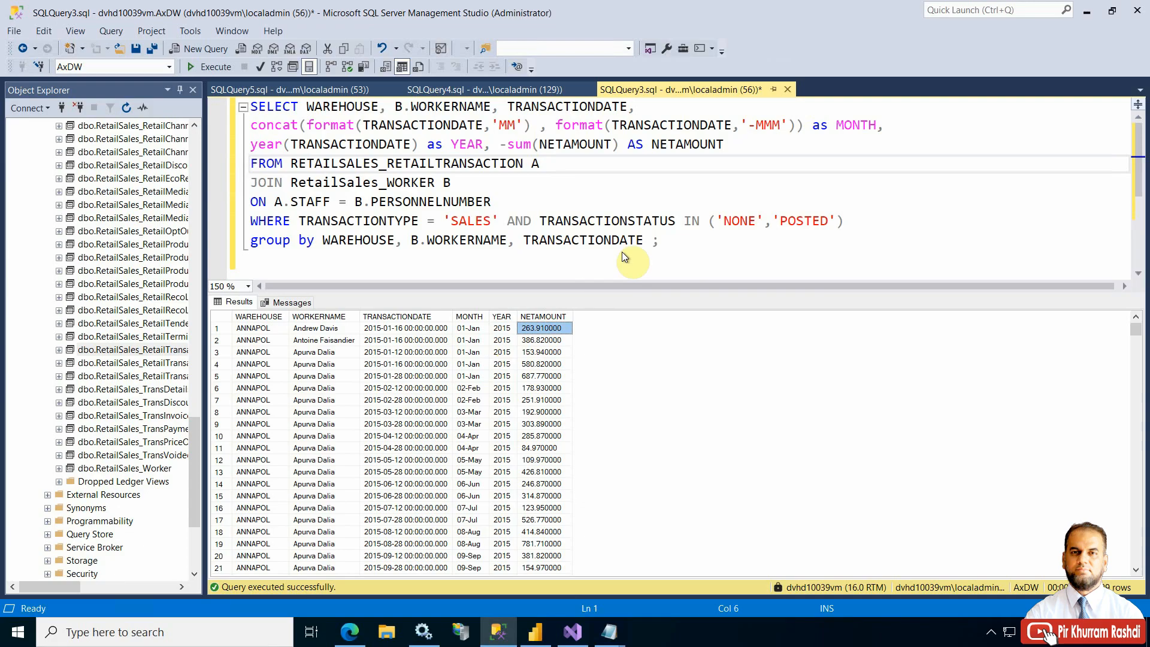
# Select the complete sales query for copying, switch to Power BI Desktop, and start a SQL Server data connection.
pyautogui.moveTo(666, 241); pyautogui.dragTo(378, 201)
pyautogui.moveTo(254, 145); pyautogui.dragTo(206, 98)
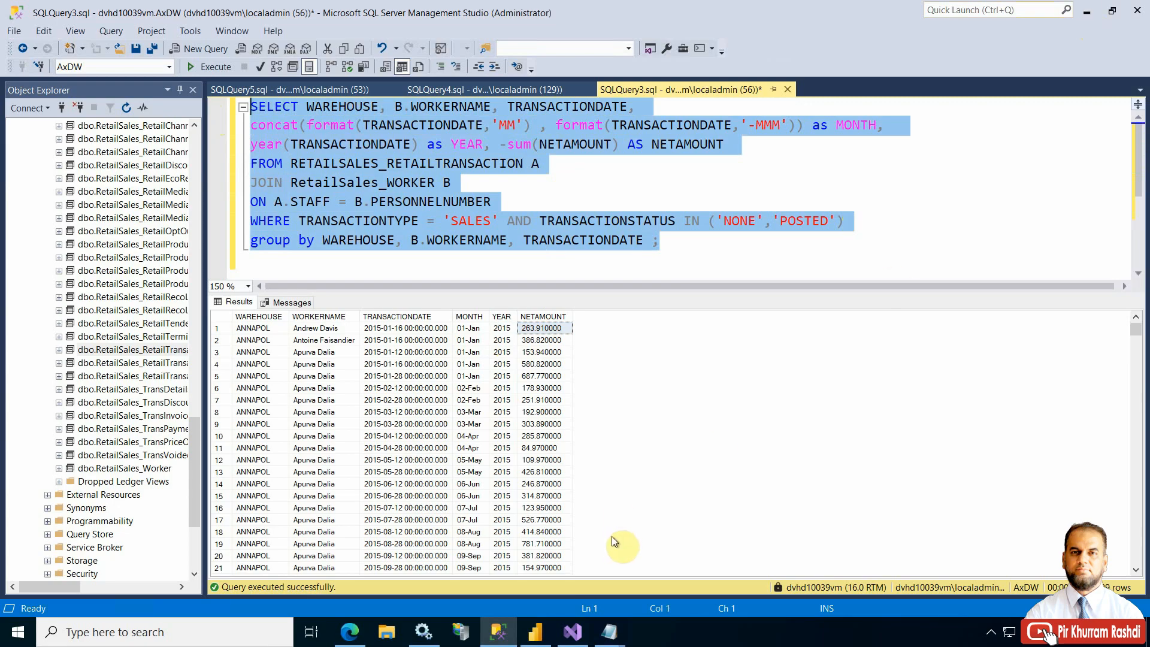
pyautogui.click(537, 633)
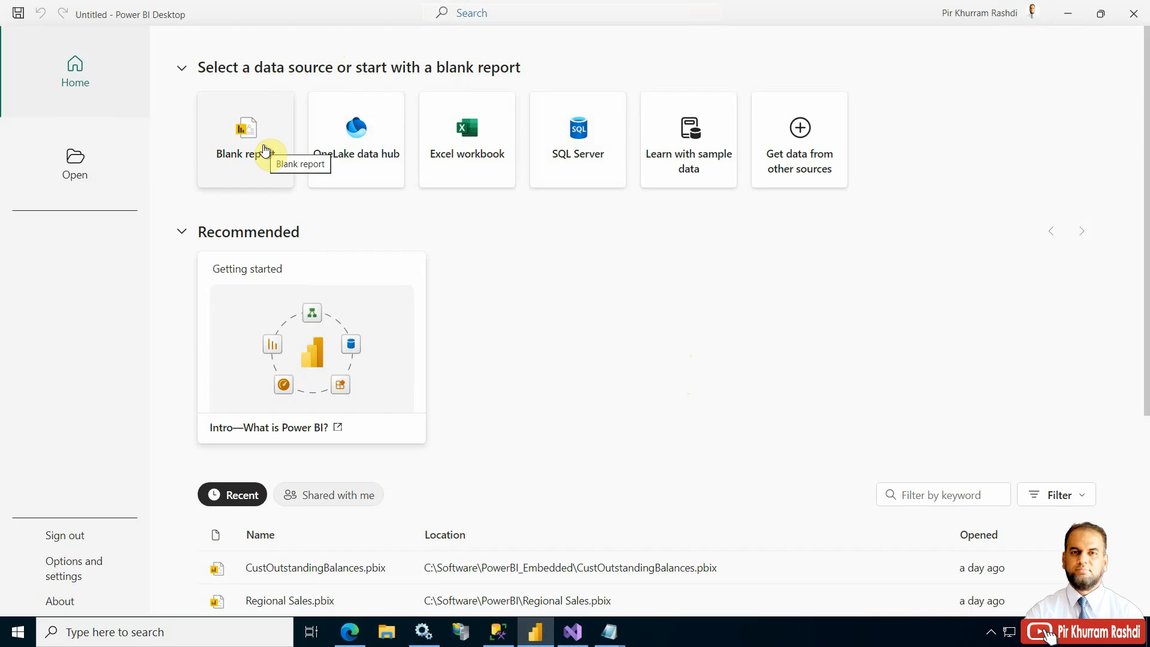
pyautogui.click(569, 139)
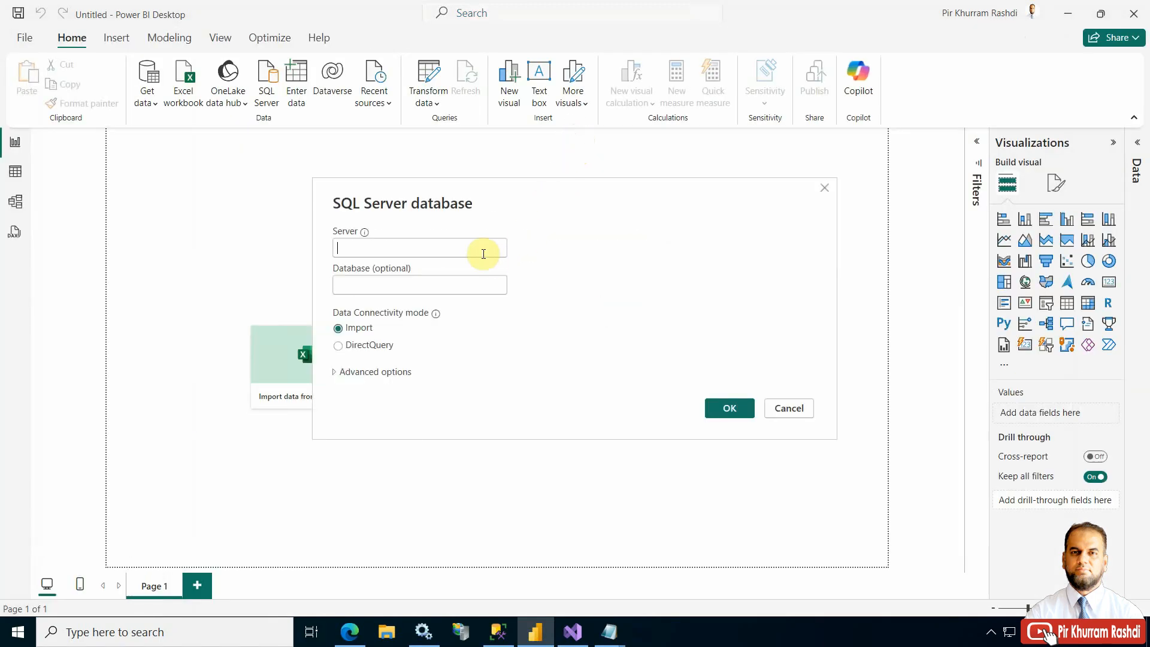
# Set the SQL Server connection's server to "." for the local instance.
pyautogui.click(359, 249)
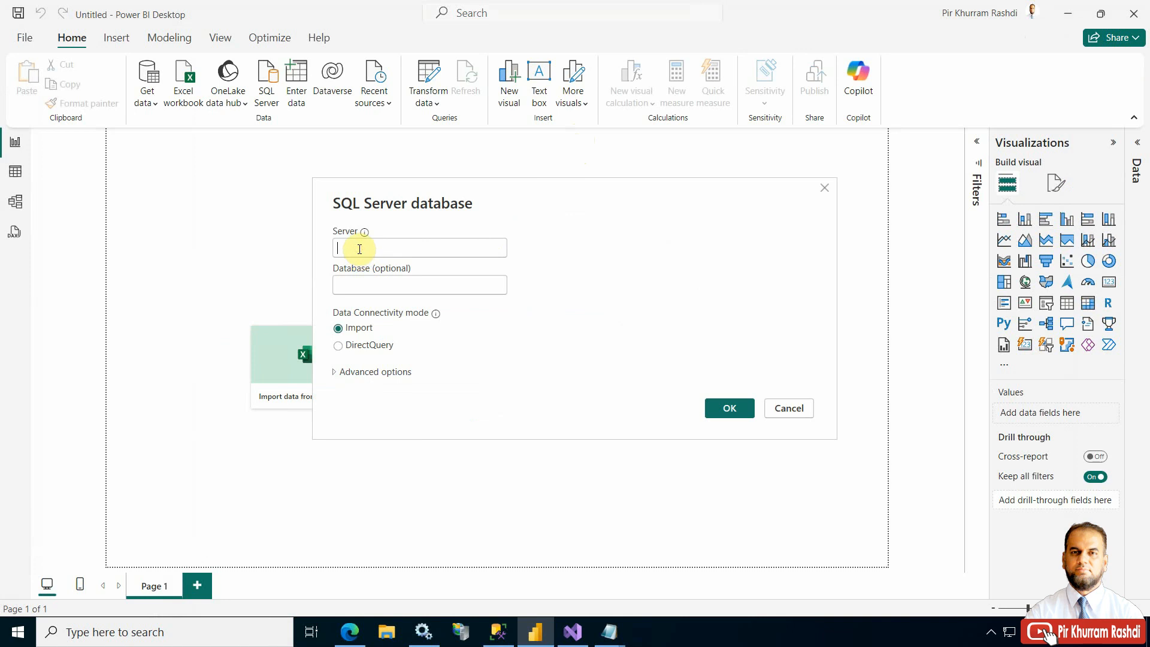
pyautogui.write('.')
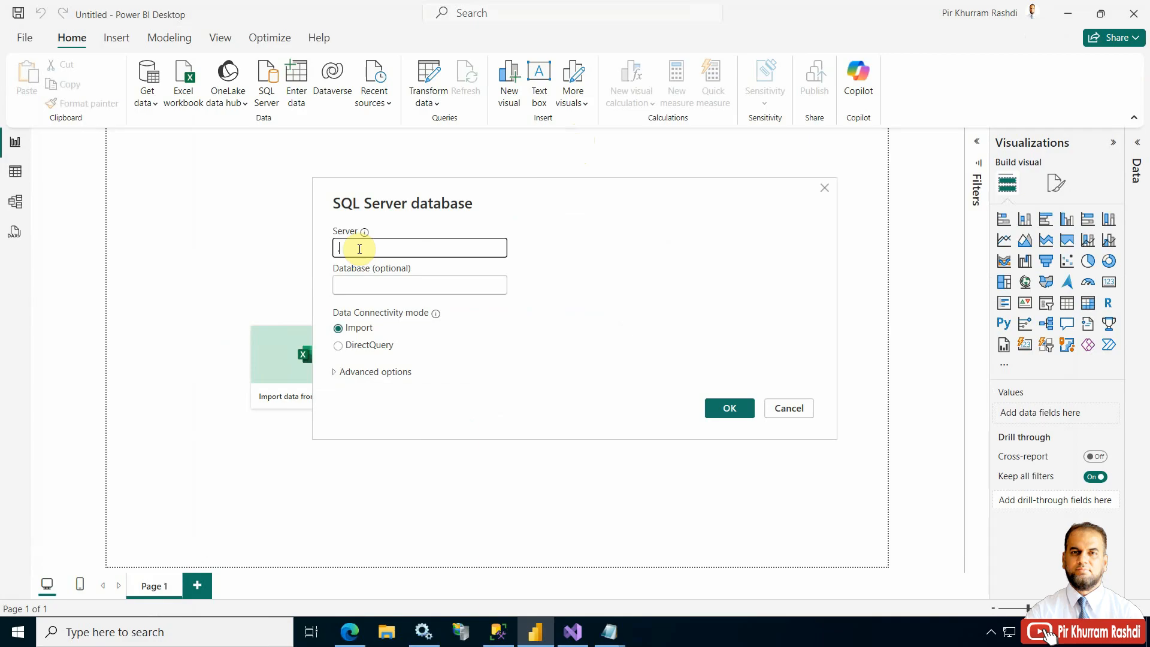
pyautogui.click(355, 284)
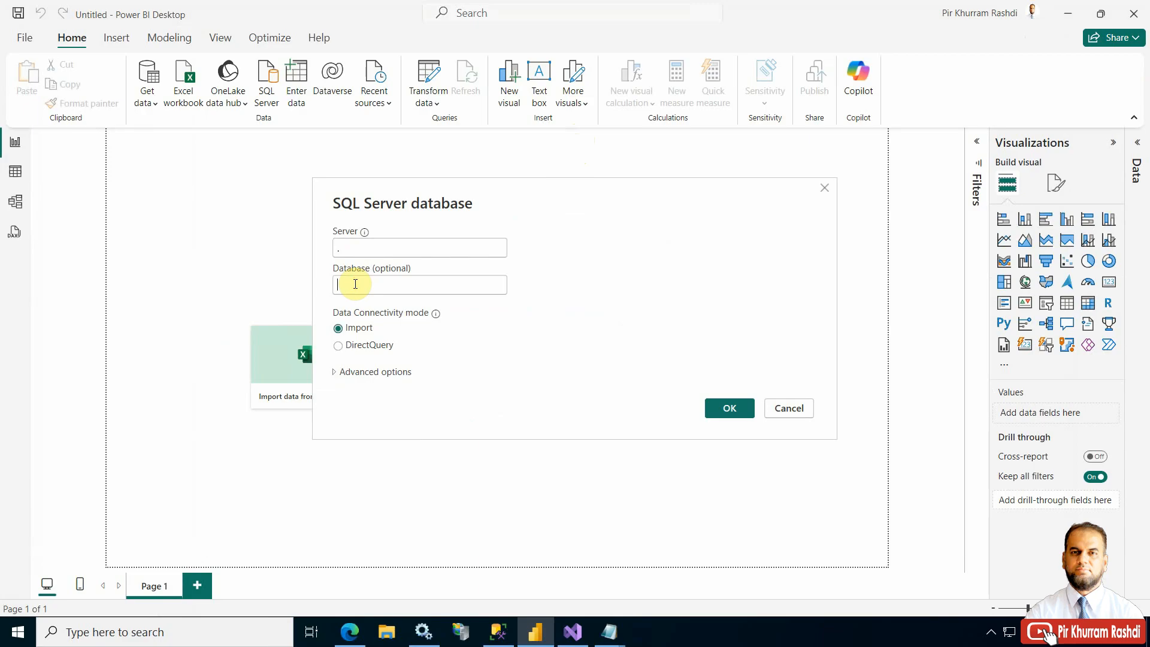
pyautogui.click(358, 249)
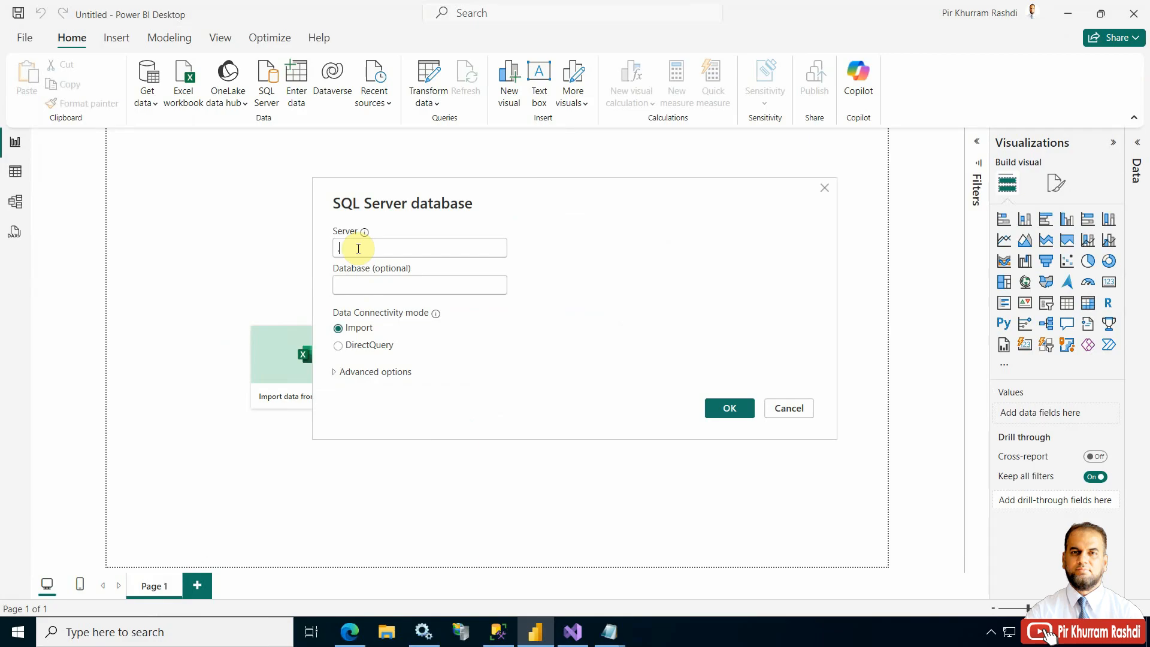
pyautogui.write('.')
pyautogui.click(357, 284)
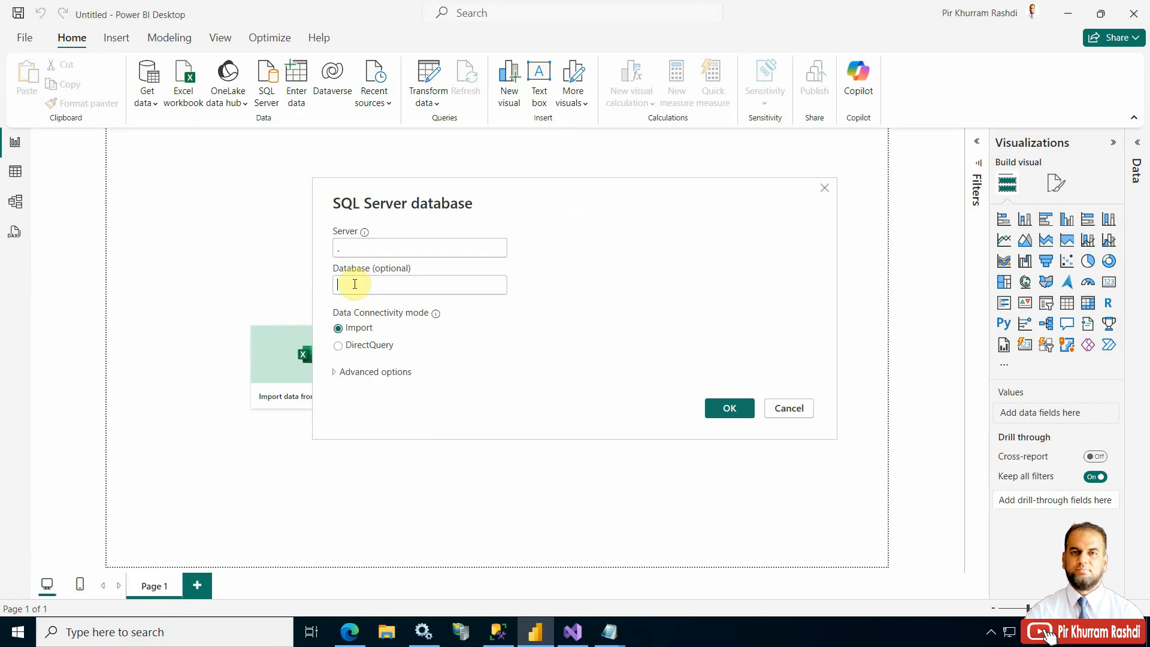
# Check the AxDW database name in SQL Server Management Studio, and enter AXDW as the database in Power BI's connection.
pyautogui.click(499, 632)
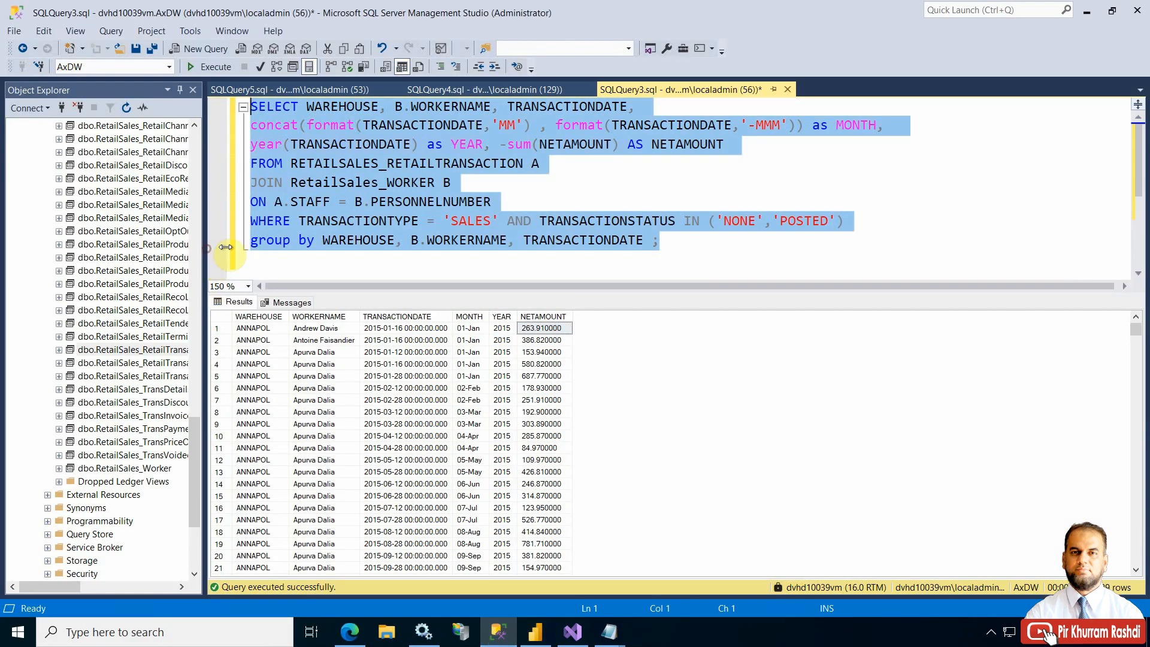
pyautogui.moveTo(207, 252); pyautogui.dragTo(376, 323)
pyautogui.moveTo(367, 422); pyautogui.dragTo(367, 133)
pyautogui.click(68, 191)
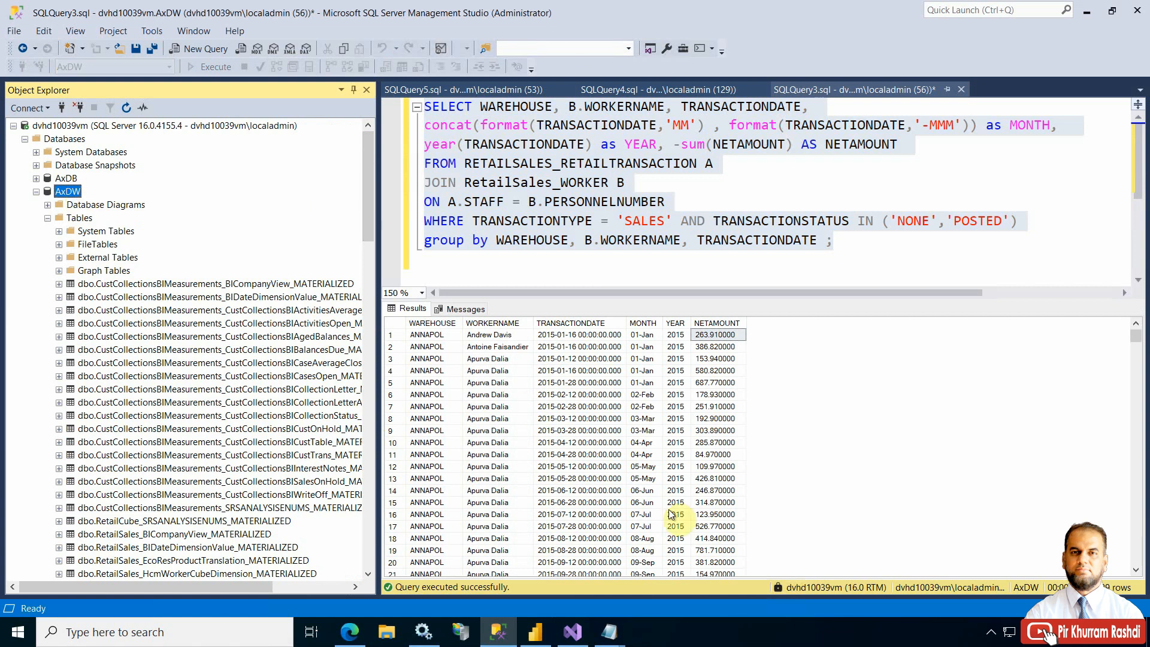
pyautogui.click(535, 632)
pyautogui.click(433, 292)
pyautogui.write('AX')
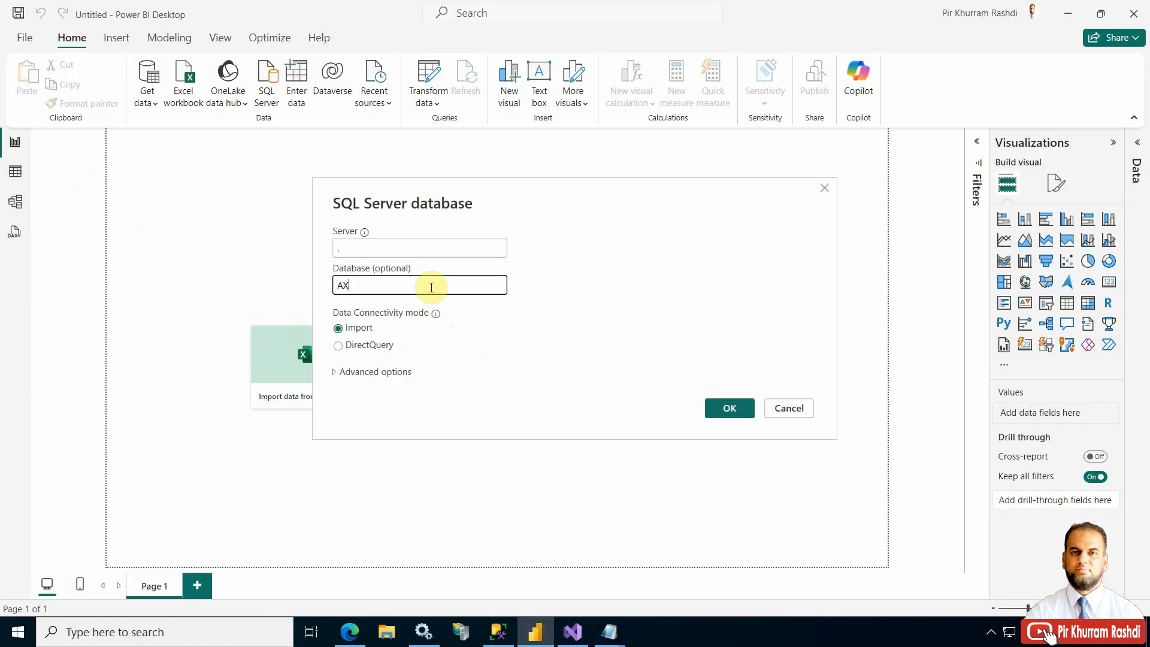
pyautogui.write('DW')
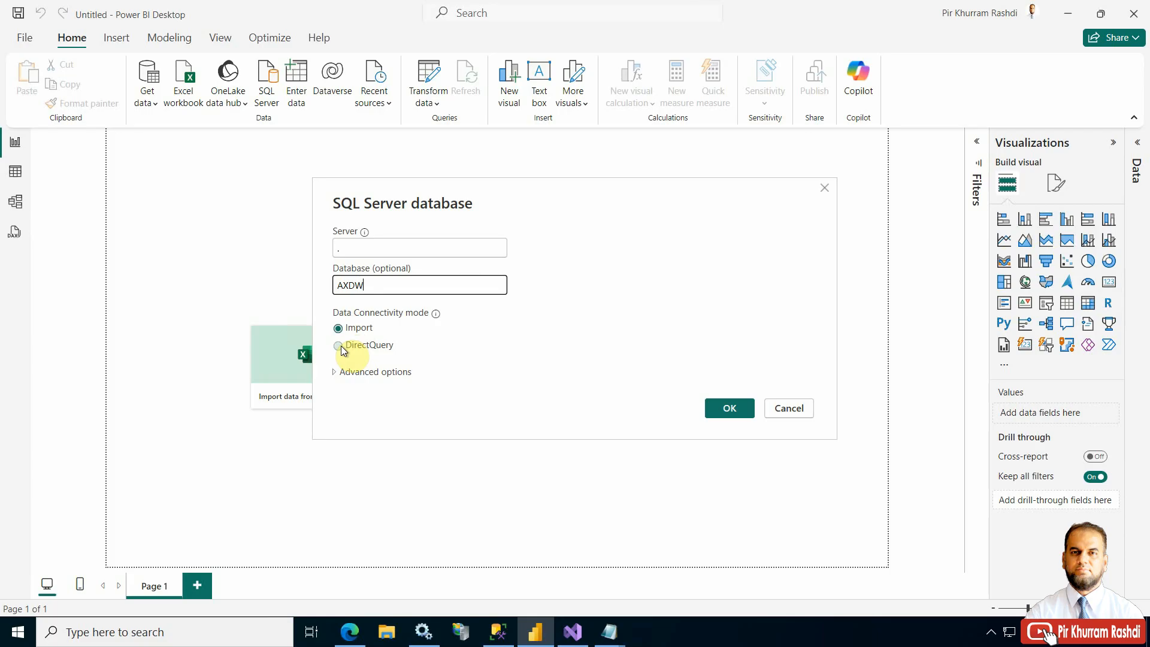
# Set the data connectivity mode to DirectQuery and expand the connection's advanced options.
pyautogui.click(339, 346)
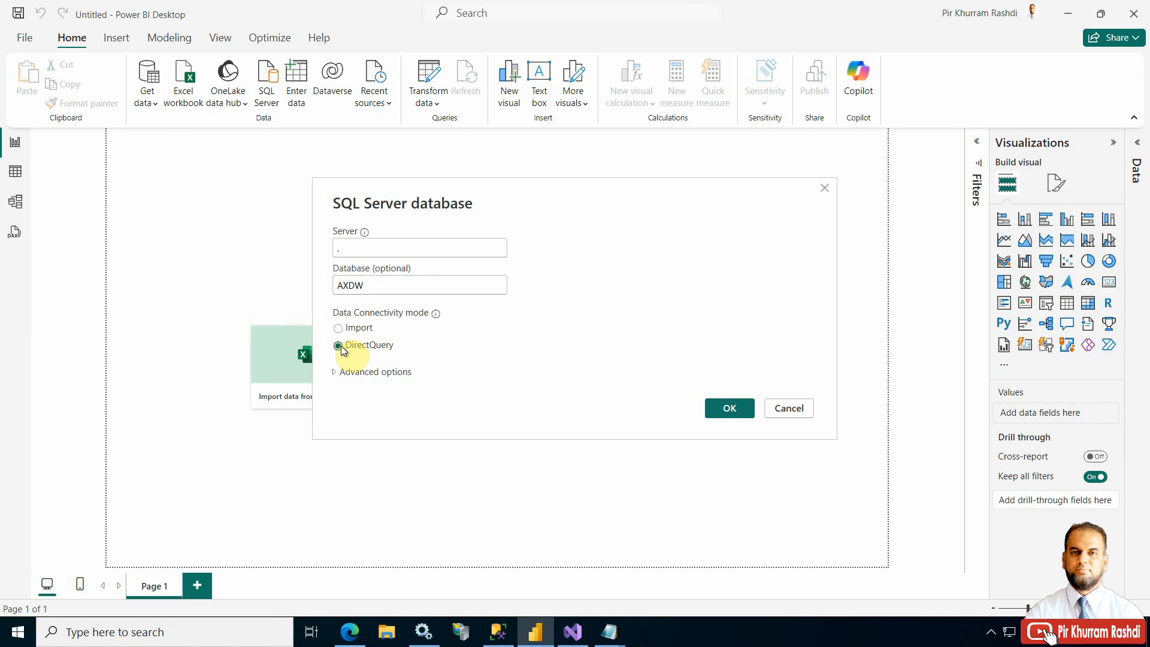
pyautogui.click(334, 373)
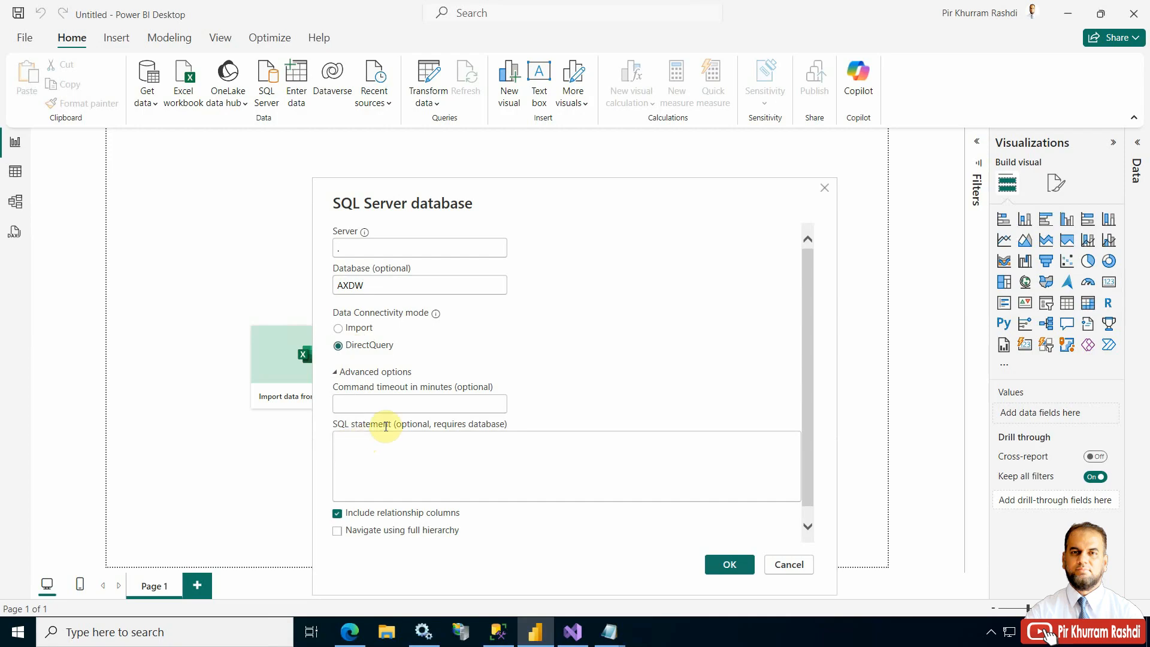
pyautogui.click(401, 403)
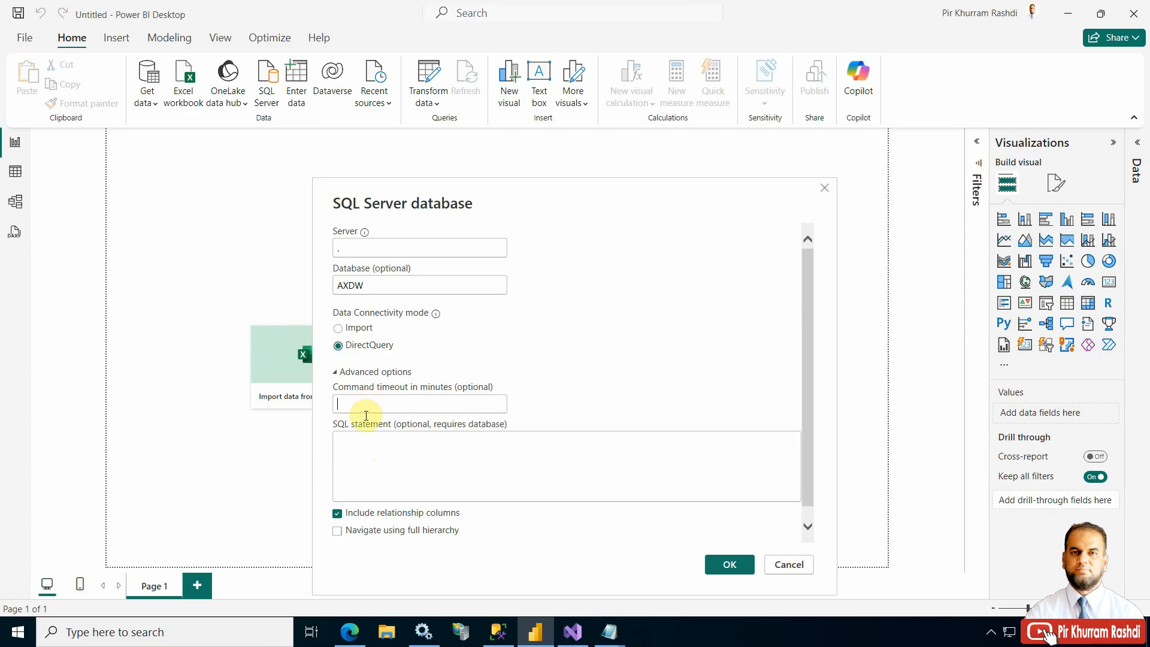
# Copy the complete sales query from SQL Server Management Studio and paste it as the SQL statement of Power BI's connection.
pyautogui.click(362, 443)
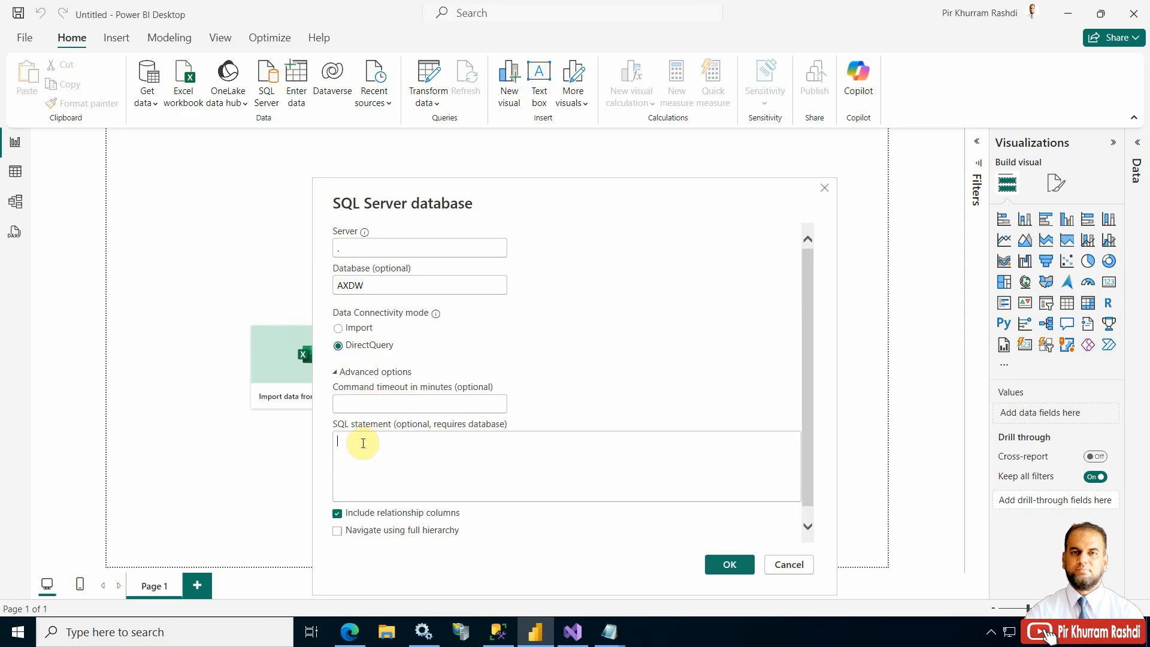
pyautogui.click(499, 631)
pyautogui.click(871, 240)
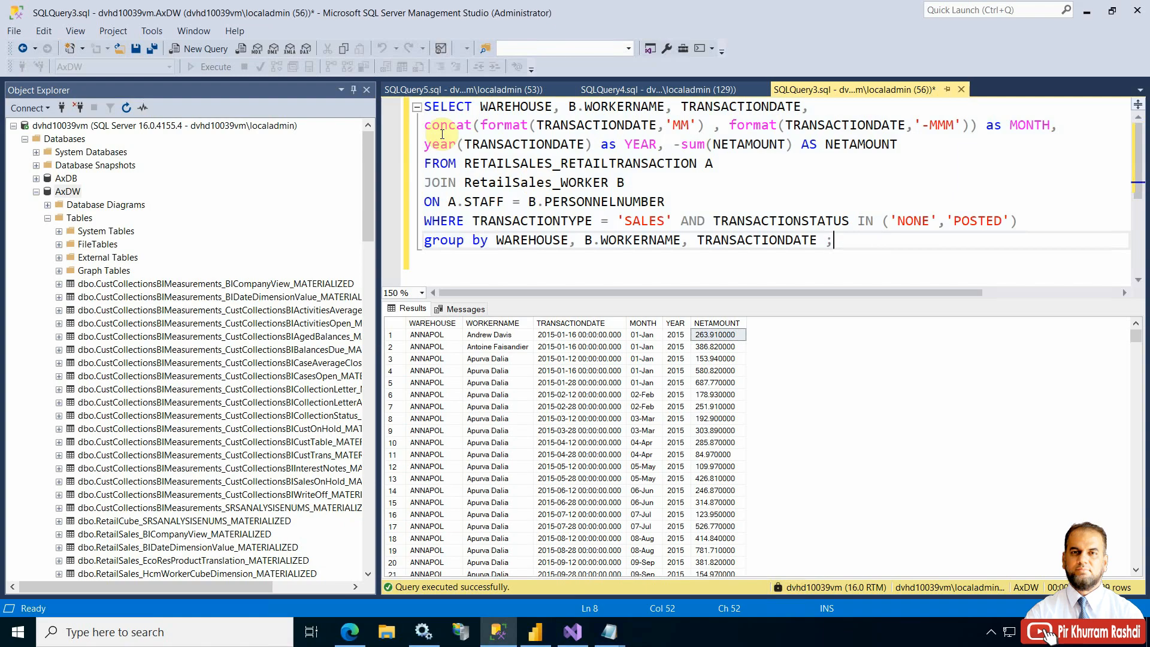
pyautogui.keyDown('shift'); pyautogui.click(424, 106); pyautogui.keyUp('shift')
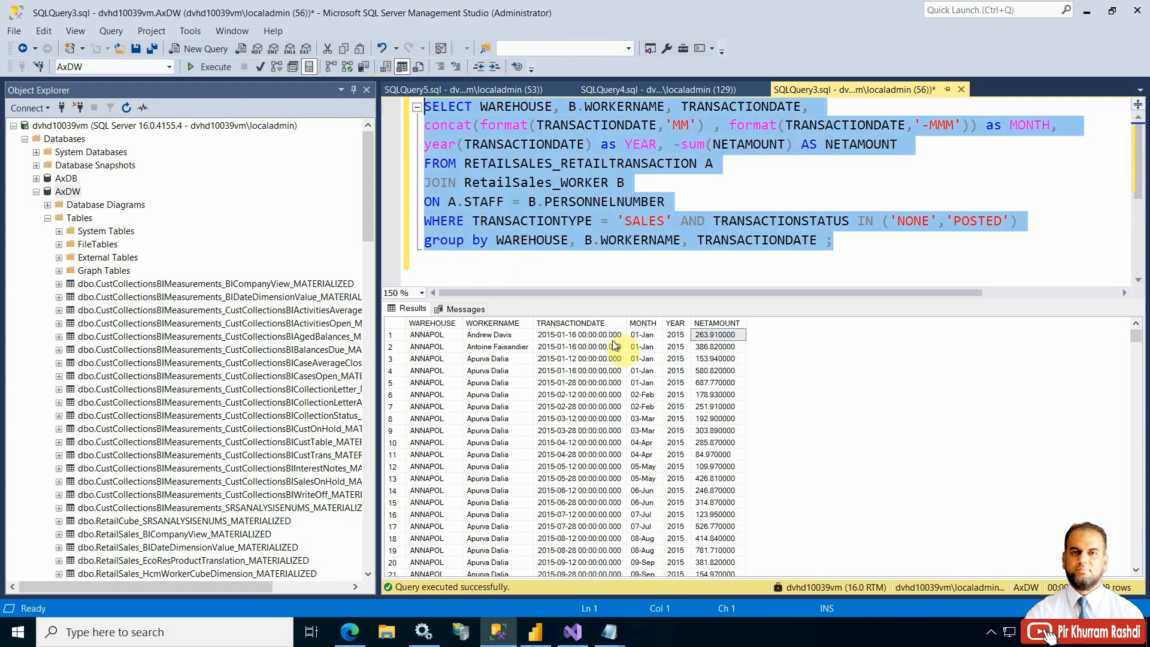
pyautogui.click(574, 631)
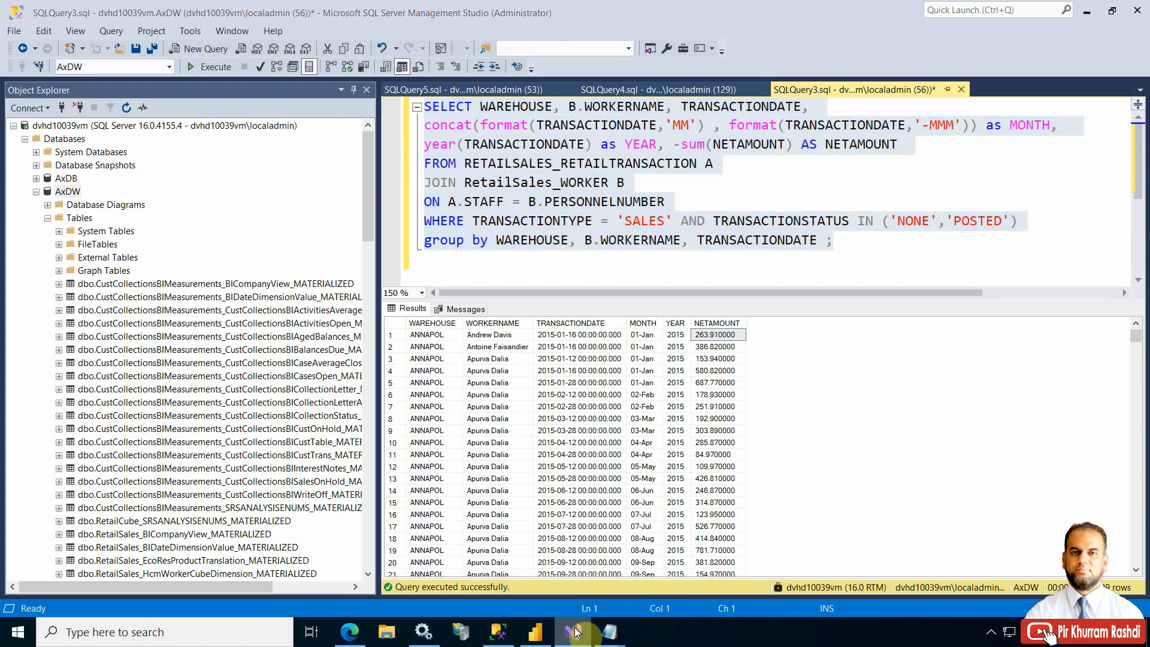
pyautogui.click(535, 634)
pyautogui.click(502, 469)
pyautogui.hotkey('ctrl', 'v')
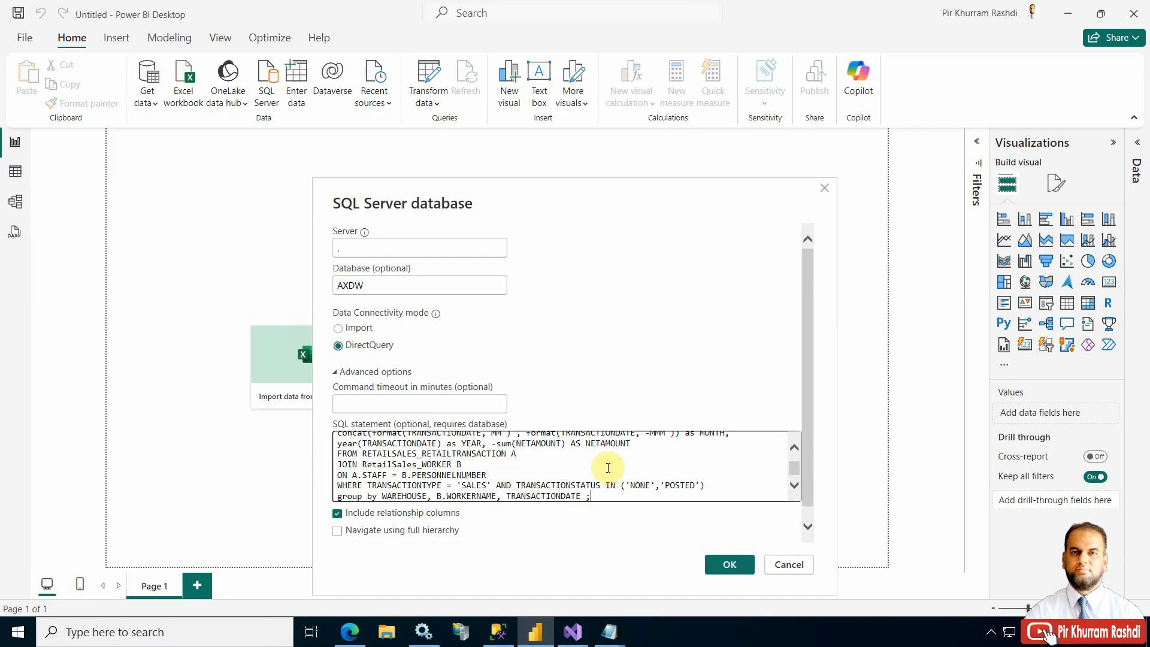
pyautogui.moveTo(794, 469); pyautogui.dragTo(798, 417)
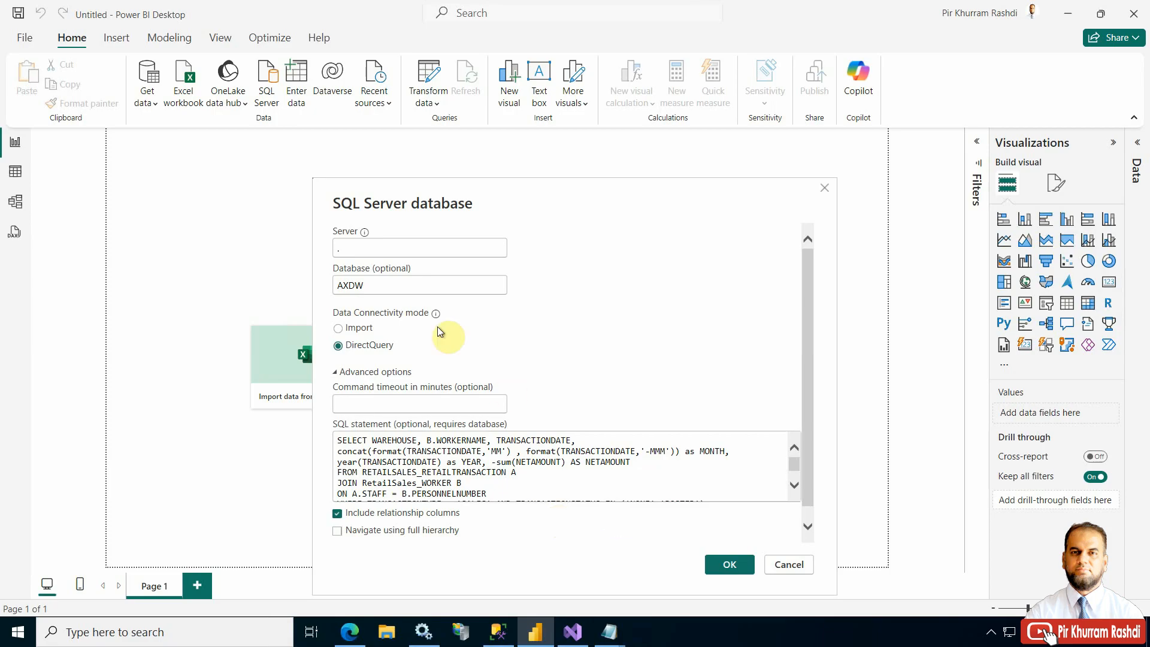
# Review the server, database and SQL statement entries, and connect to preview the query's data.
pyautogui.click(372, 246)
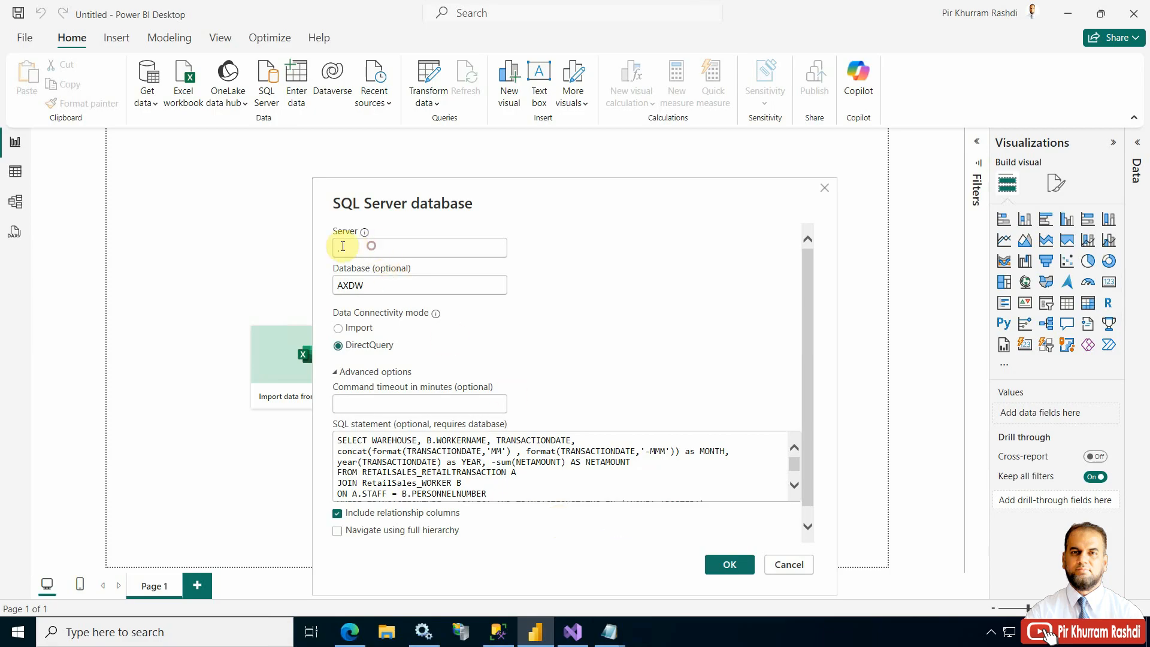
pyautogui.click(551, 256)
pyautogui.click(368, 285)
pyautogui.moveTo(368, 285); pyautogui.dragTo(333, 284)
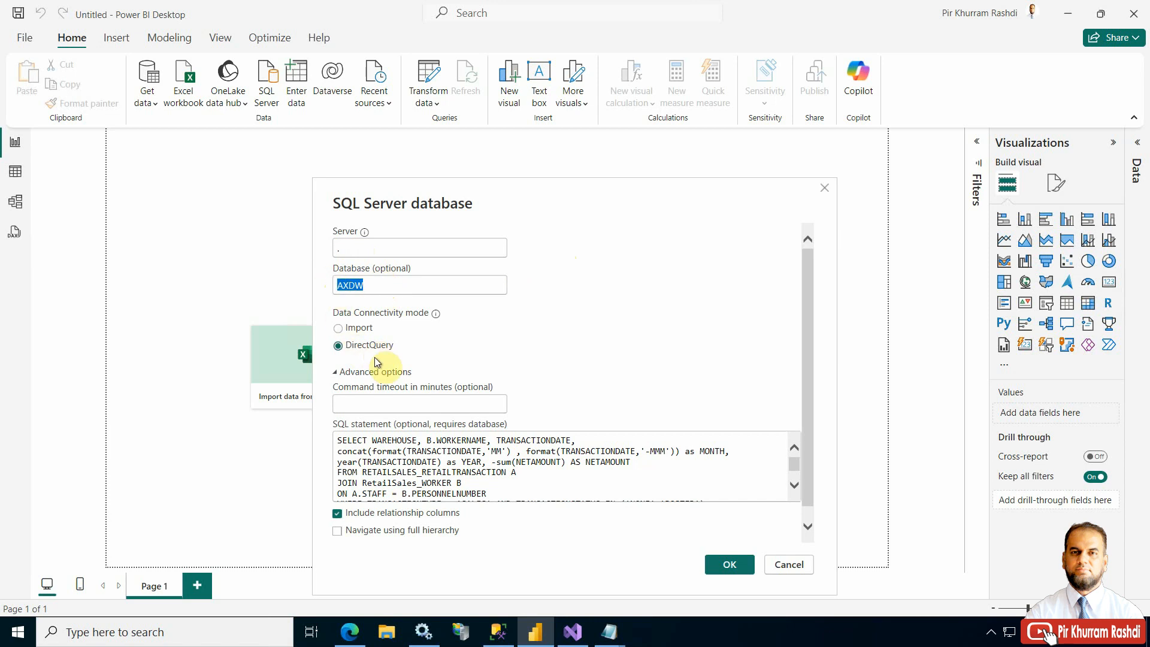
pyautogui.click(441, 472)
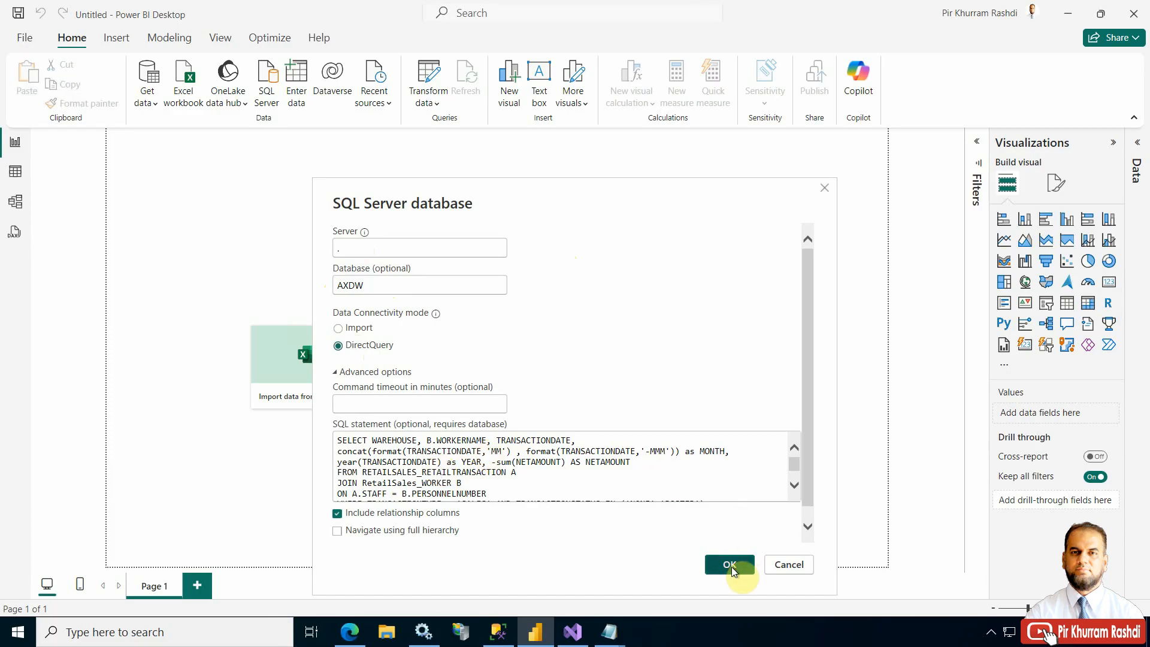
pyautogui.click(732, 566)
pyautogui.click(724, 562)
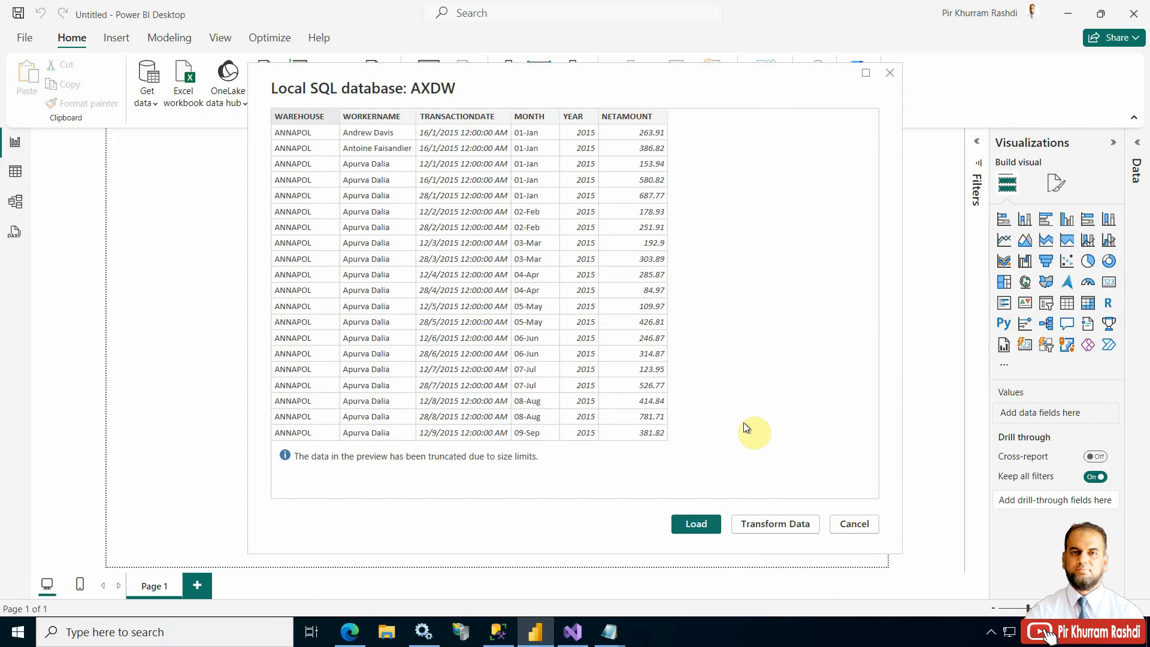
# Compare the Power BI data preview with the query results in SQL Server Management Studio.
pyautogui.click(500, 632)
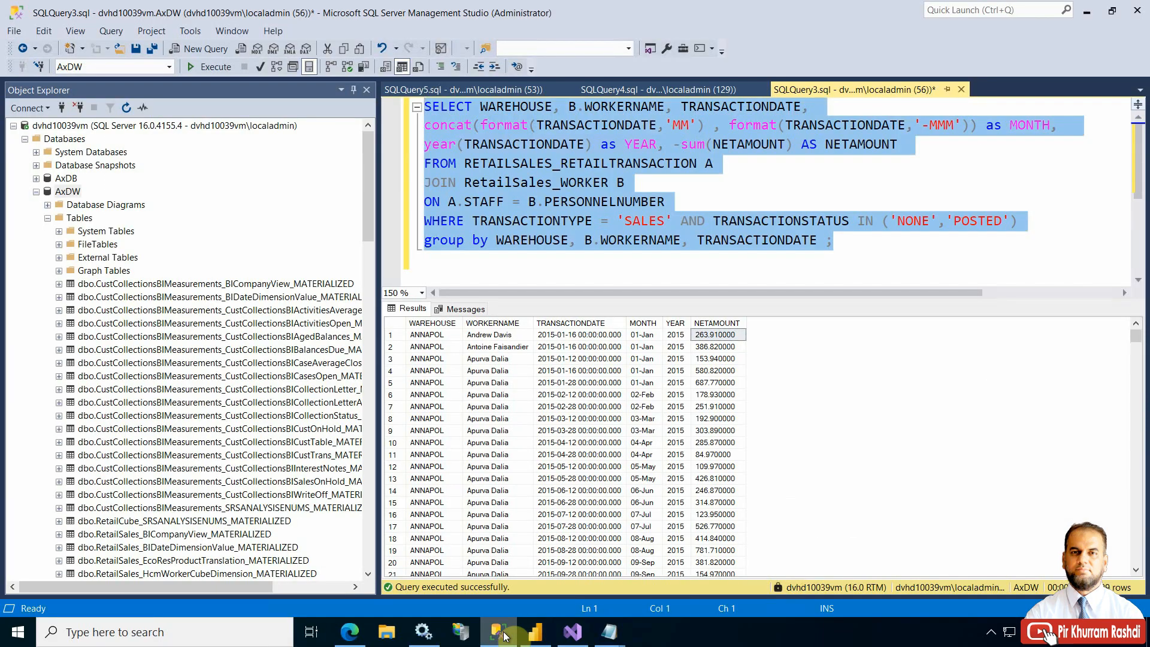
pyautogui.click(502, 632)
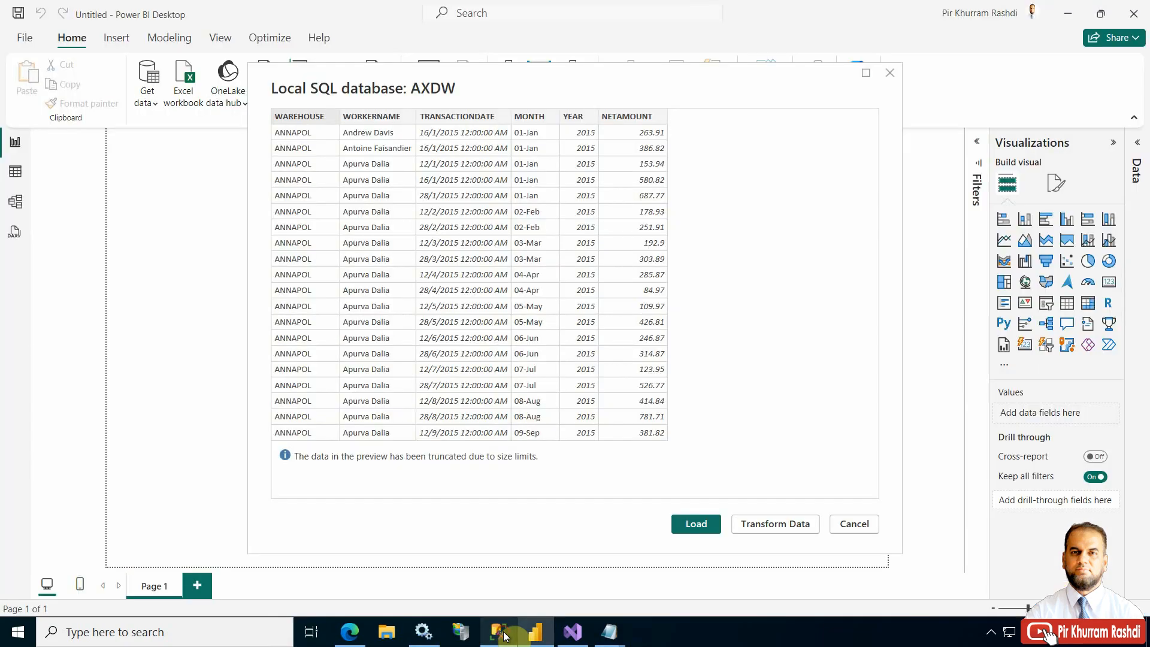
pyautogui.click(500, 632)
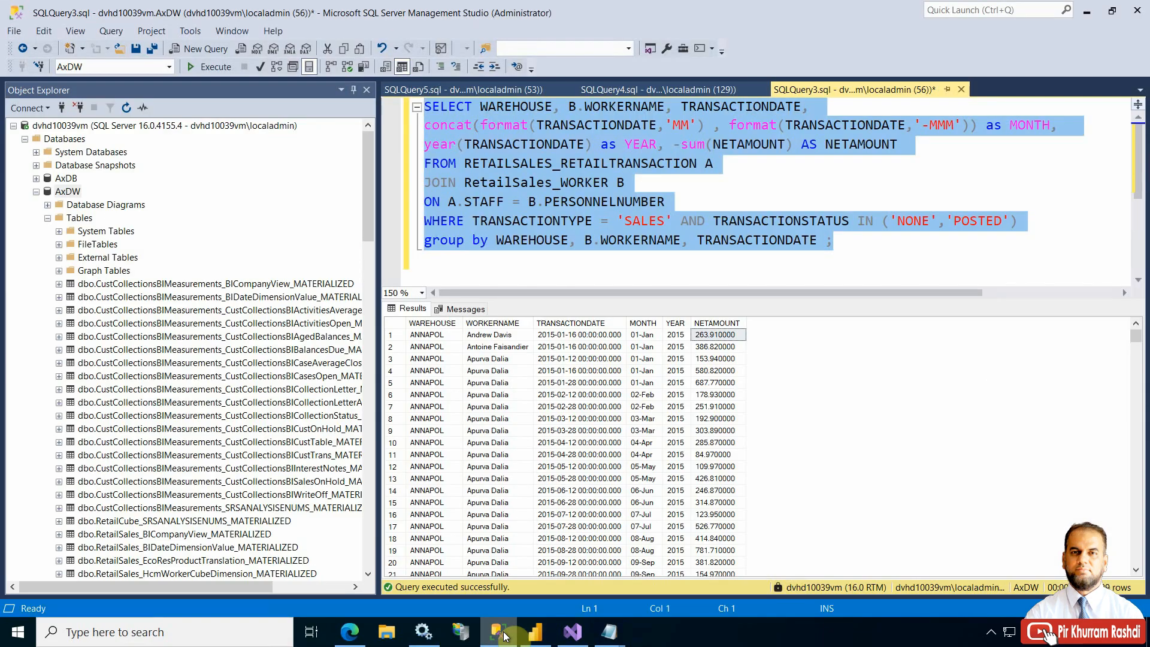
pyautogui.click(502, 632)
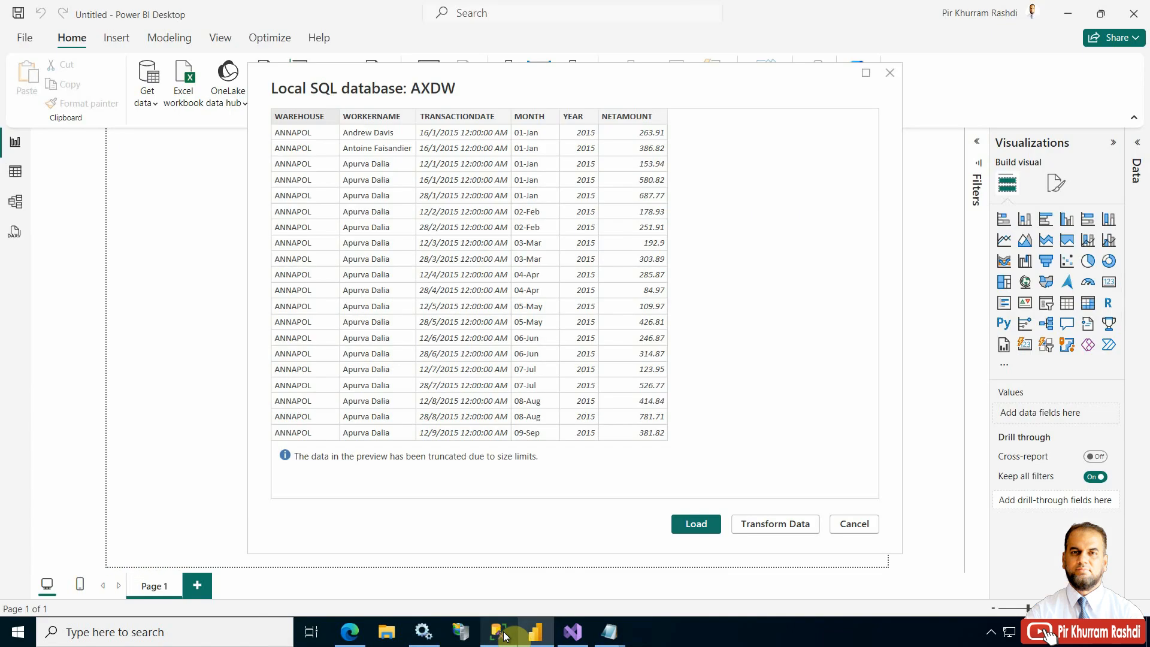
# Load the previewed data into the report and expand the Query1 table, widening the area so its field names are readable.
pyautogui.click(690, 529)
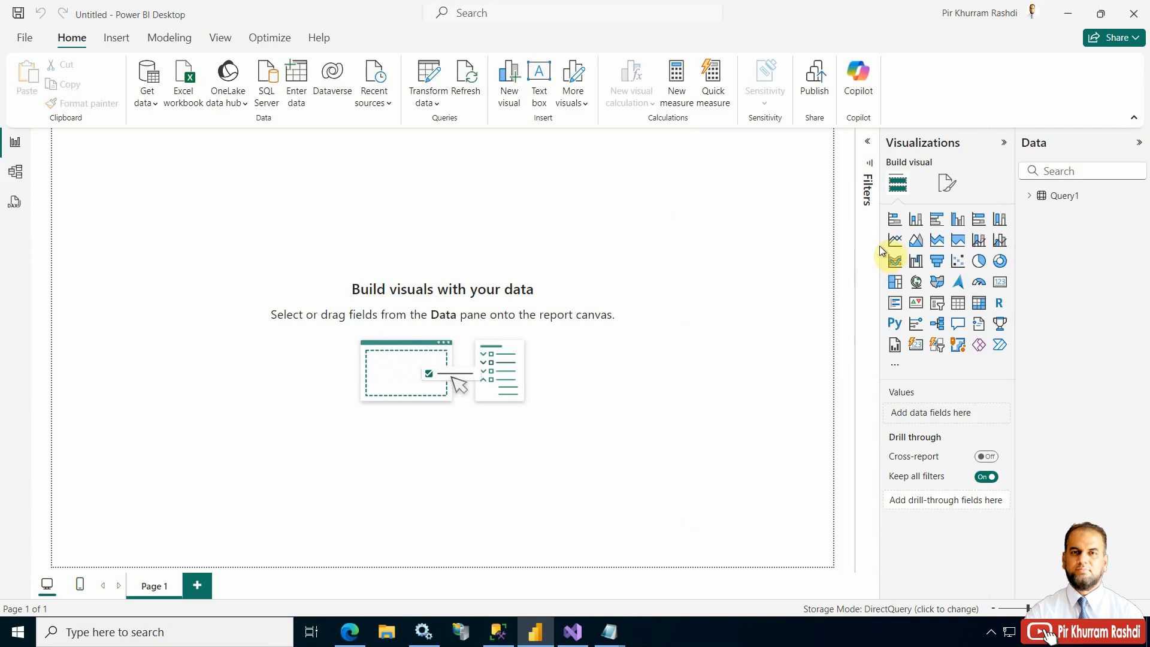
pyautogui.moveTo(880, 246); pyautogui.dragTo(755, 245)
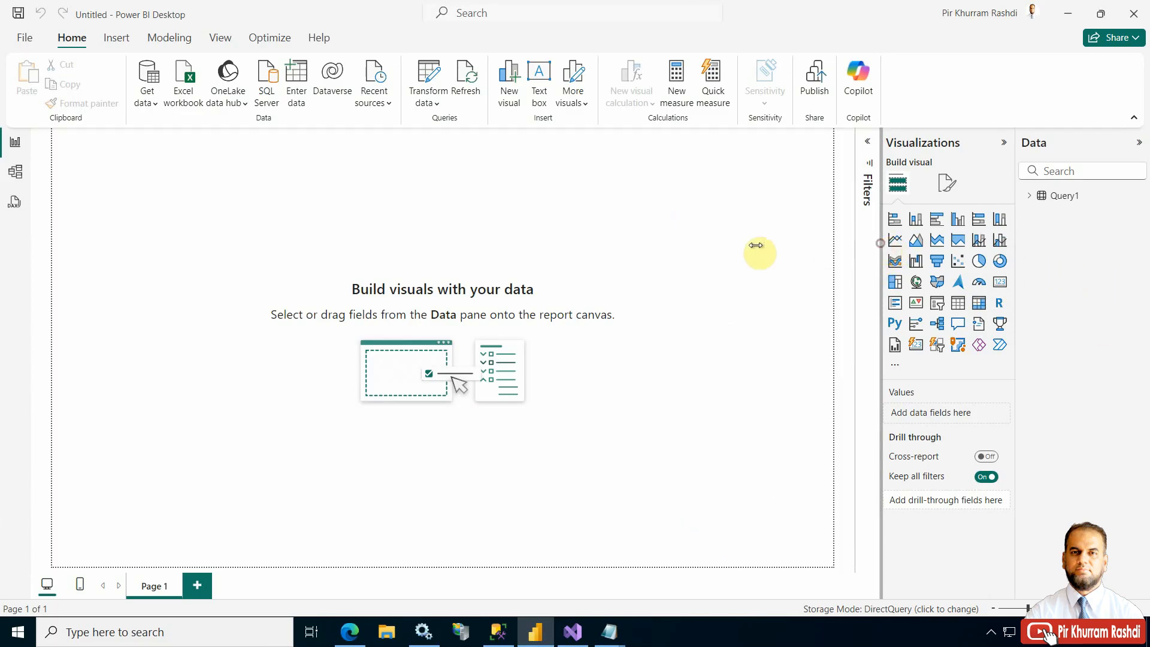
pyautogui.click(1029, 196)
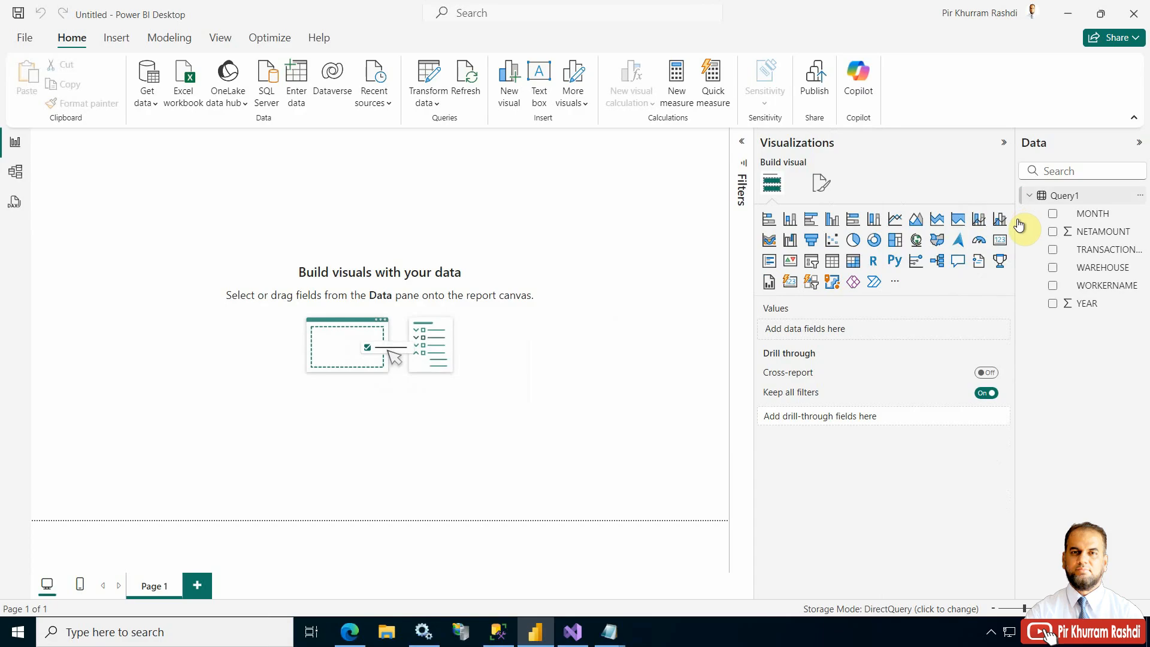
pyautogui.moveTo(1018, 226); pyautogui.dragTo(870, 229)
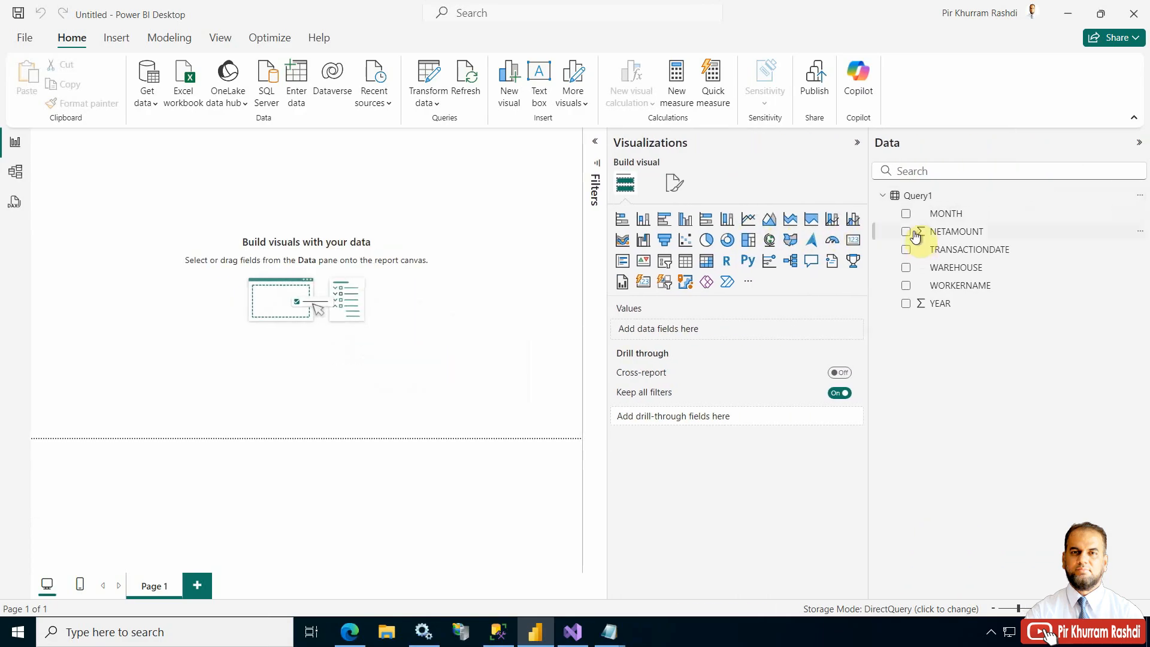
# Rename the Query1 table as RetailSalesAnalysisQuery.
pyautogui.rightClick(927, 199)
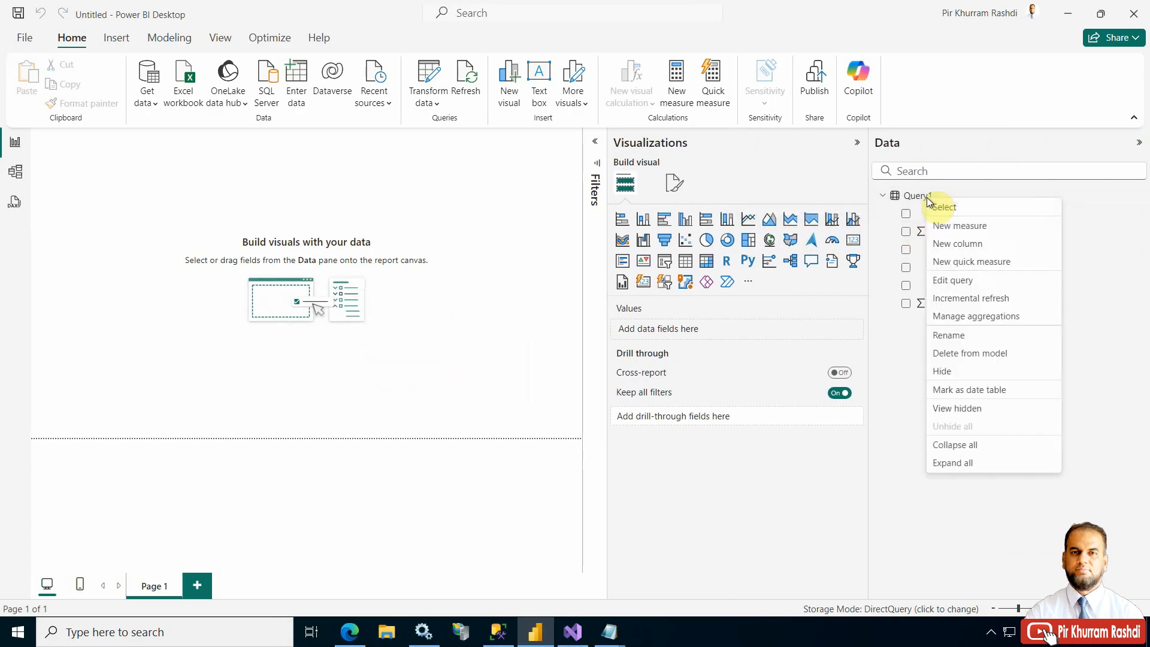
pyautogui.click(955, 336)
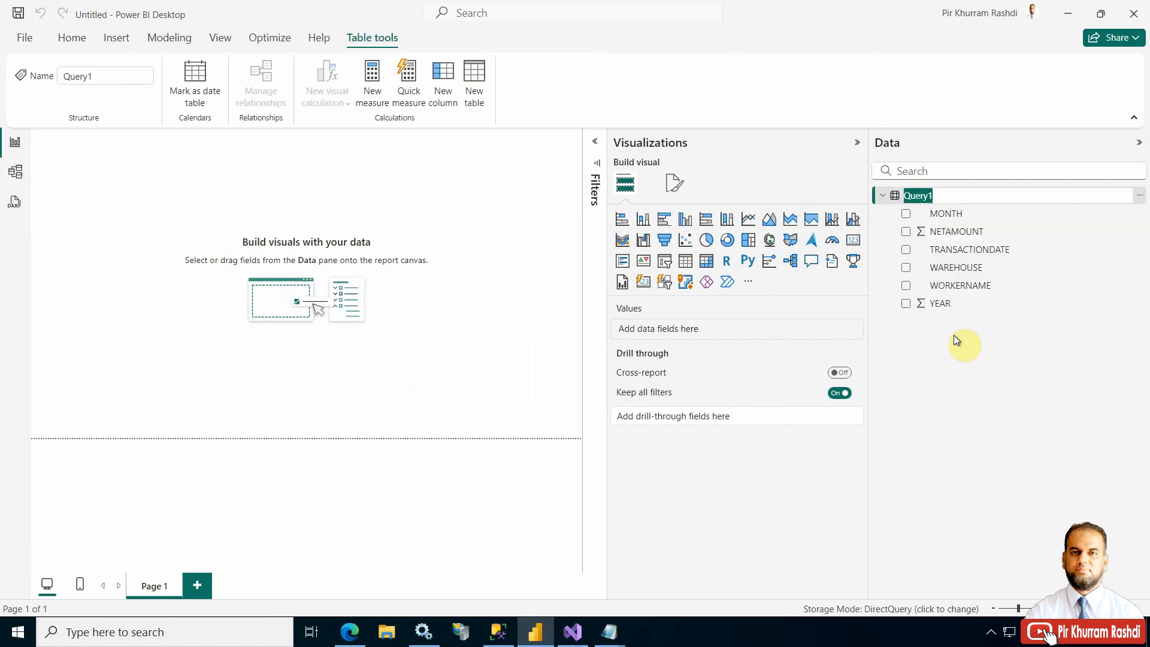
pyautogui.write('RetailSalesAnalysis')
pyautogui.press('Return')
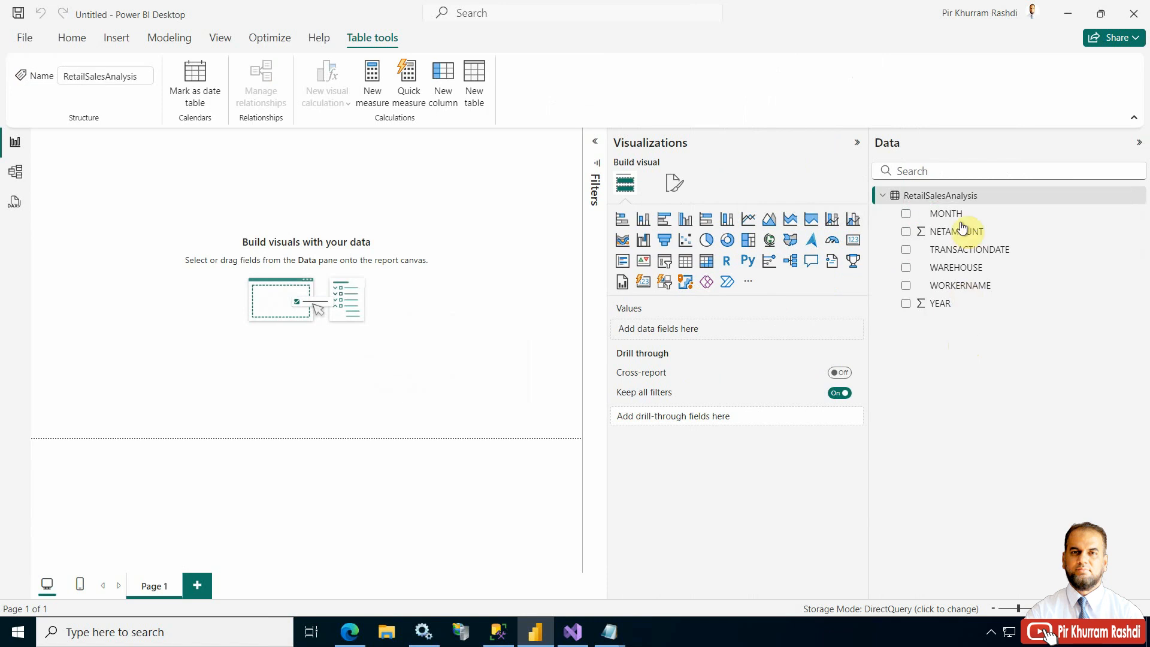
pyautogui.rightClick(967, 203)
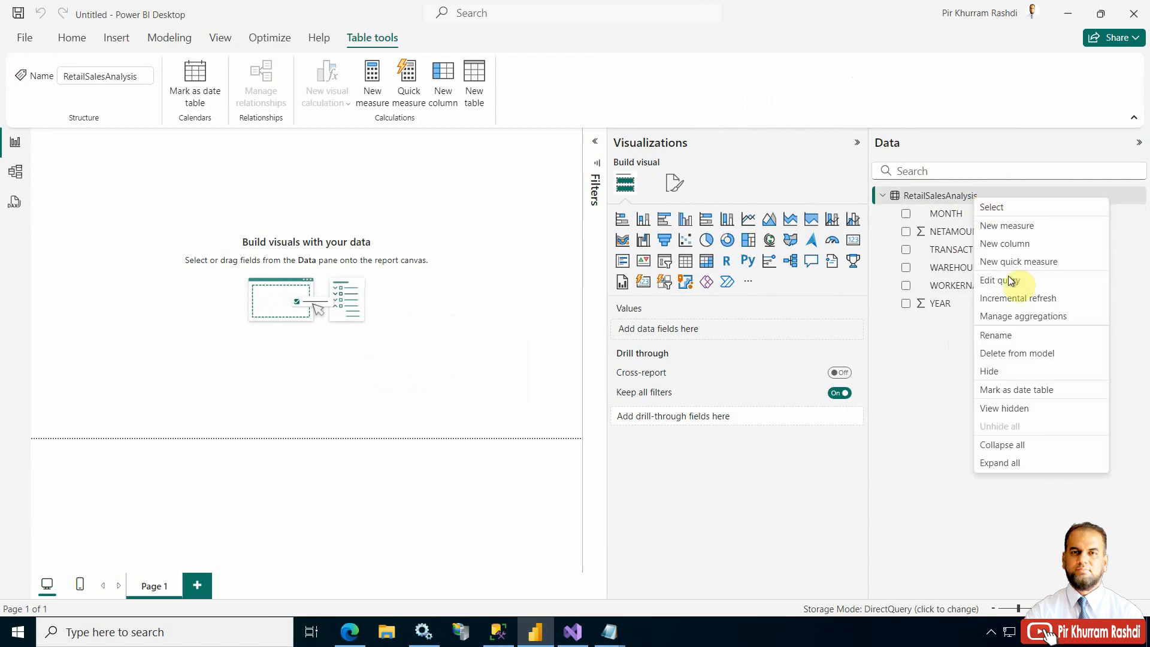
pyautogui.click(1011, 336)
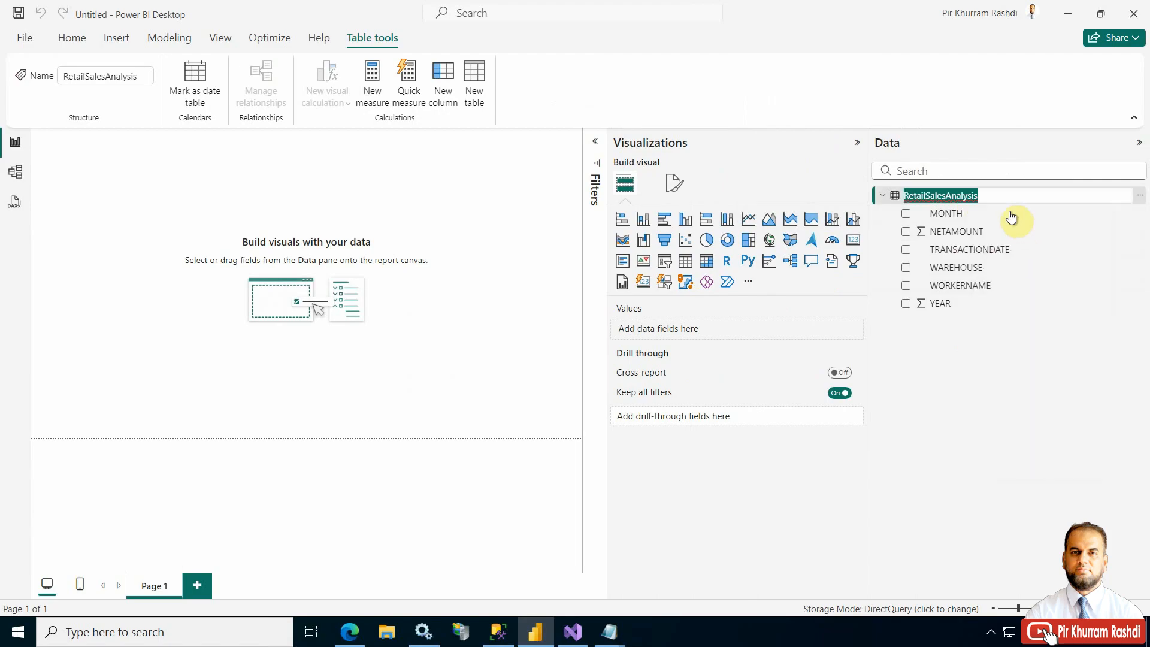
pyautogui.click(993, 194)
pyautogui.write('Query')
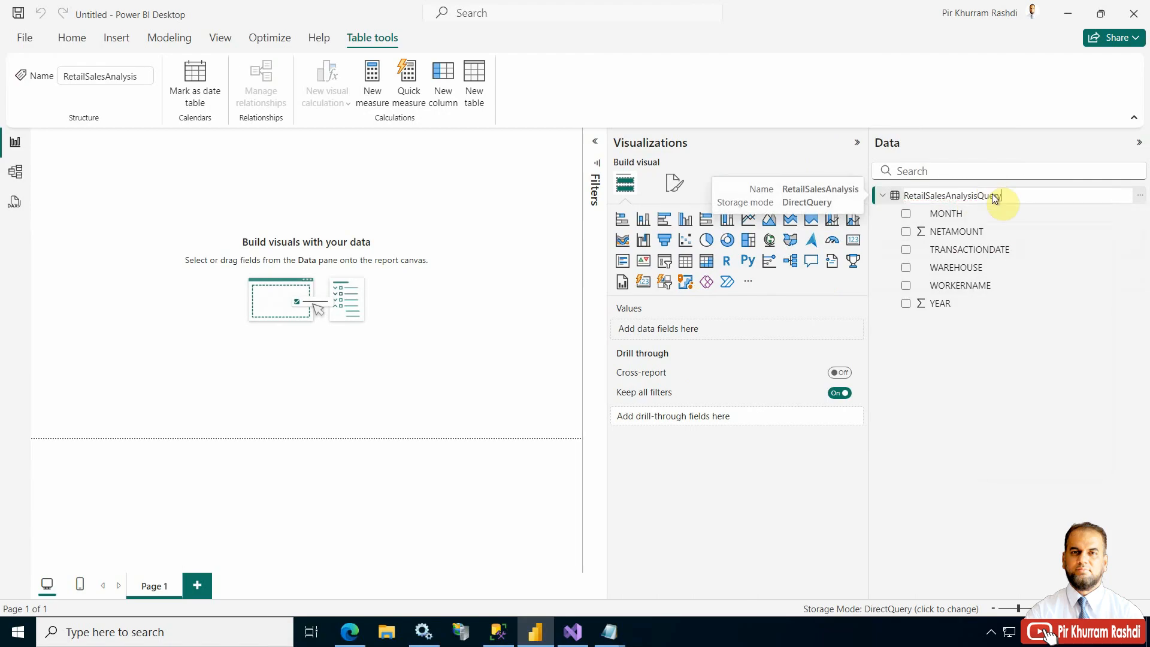
pyautogui.press('Return')
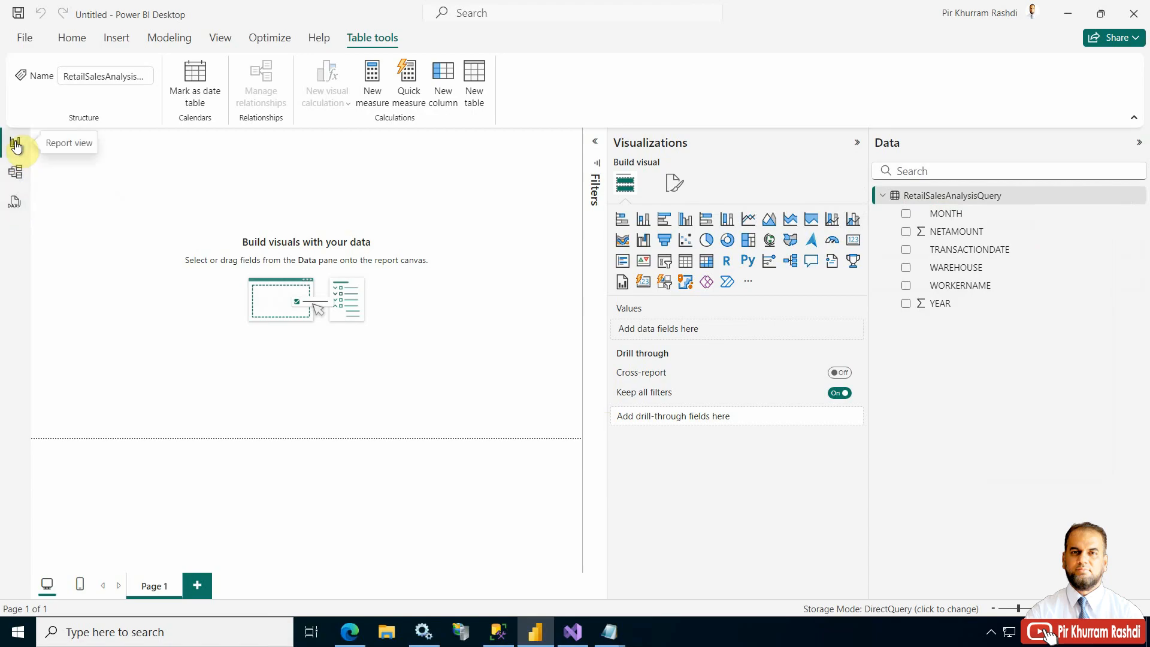
# Show the data model, enlarge the RetailSalesAnalysisQuery card, and examine the table's fields and the semantic model's items.
pyautogui.click(16, 175)
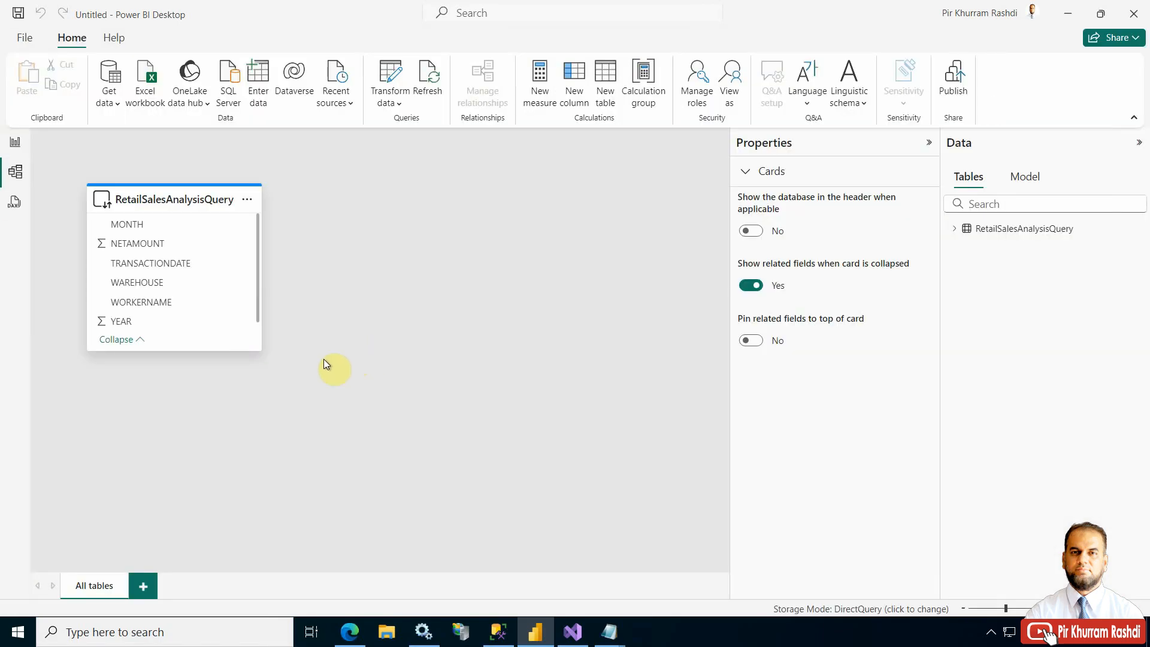
pyautogui.moveTo(260, 353); pyautogui.dragTo(266, 445)
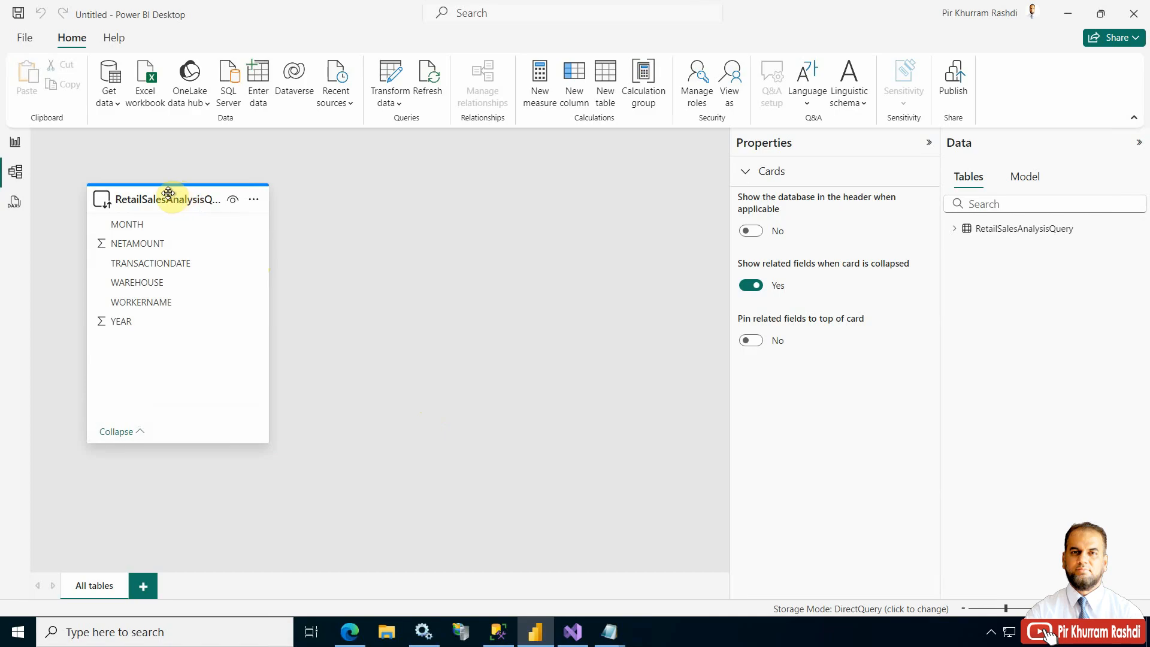
pyautogui.moveTo(154, 206)
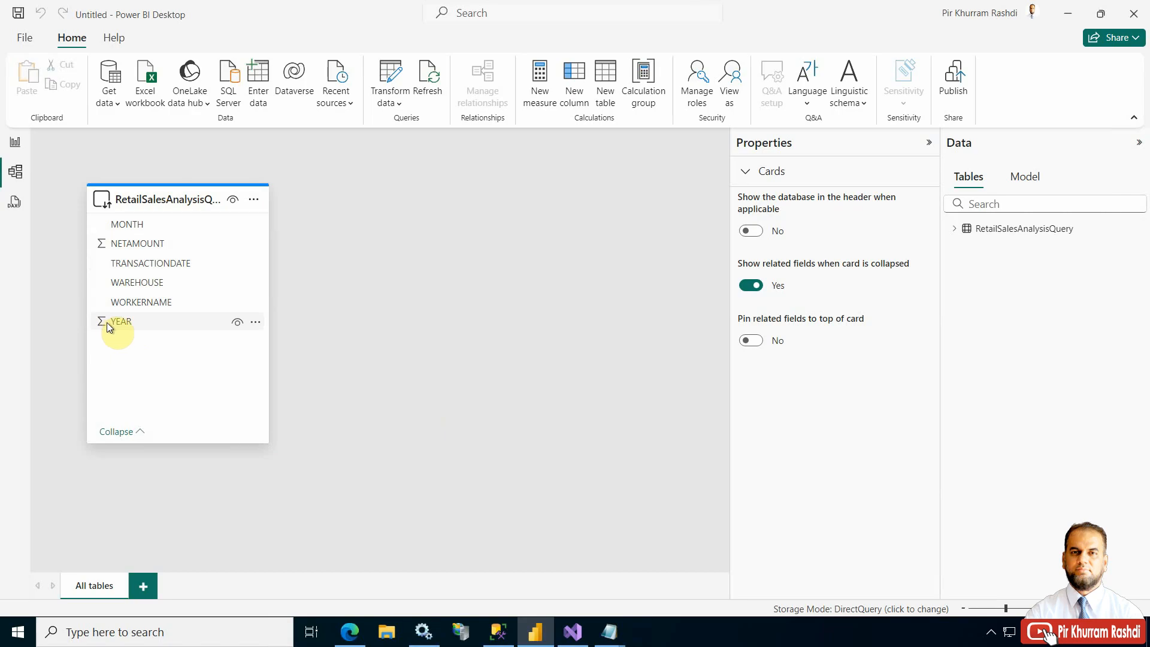
pyautogui.click(954, 231)
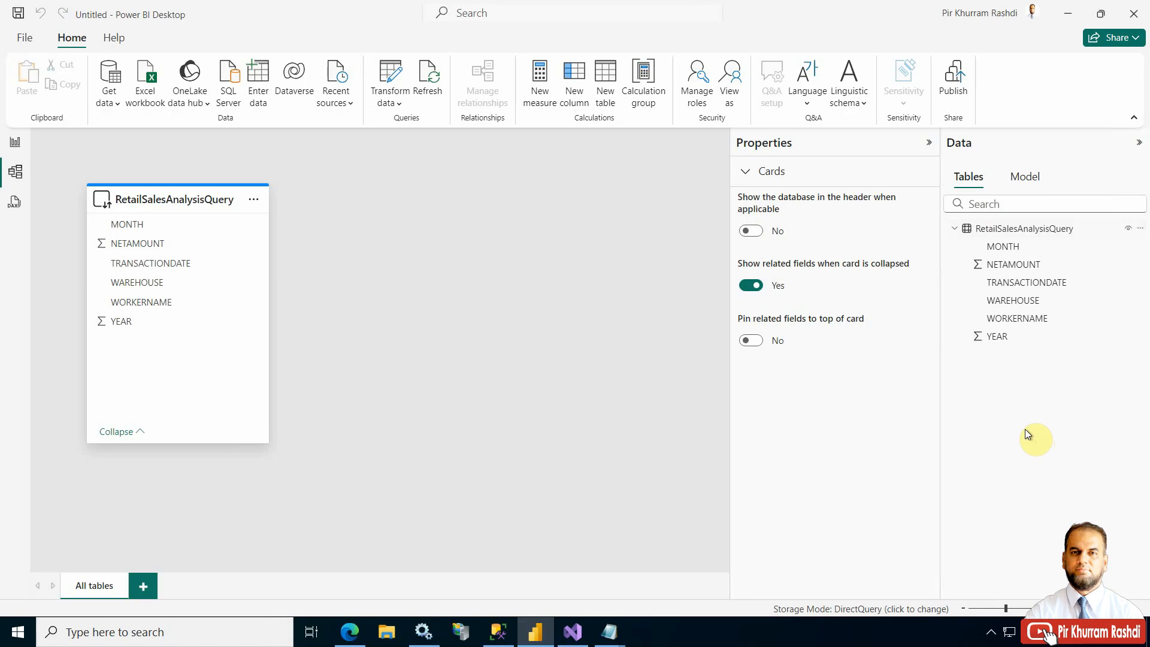
pyautogui.click(1025, 177)
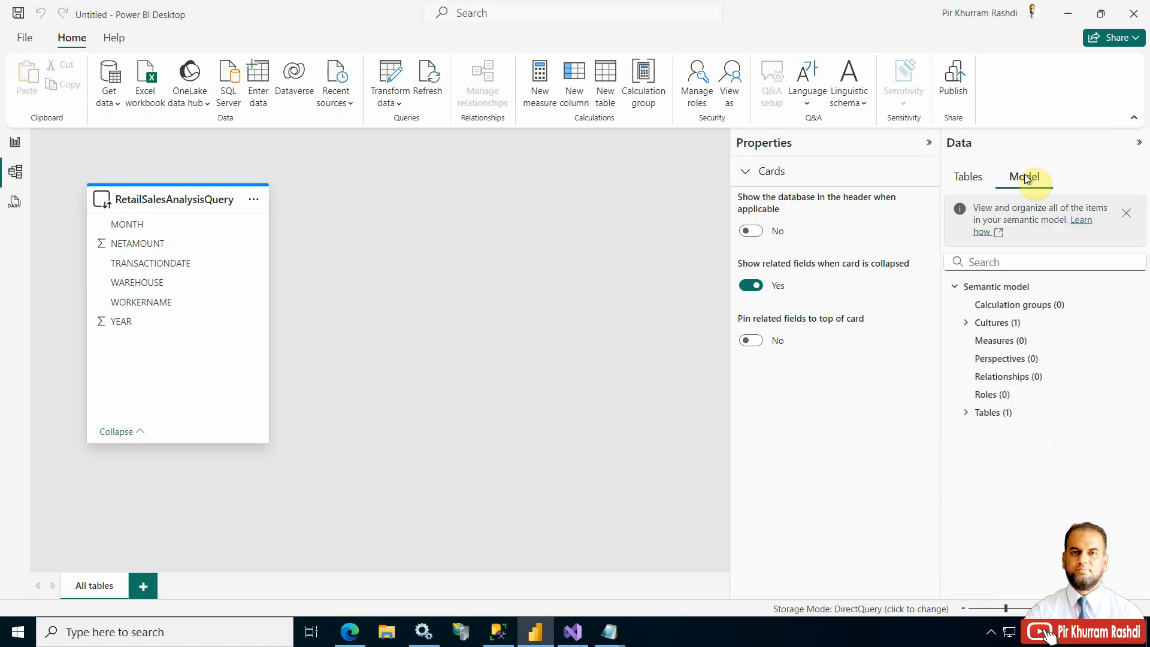
pyautogui.click(974, 178)
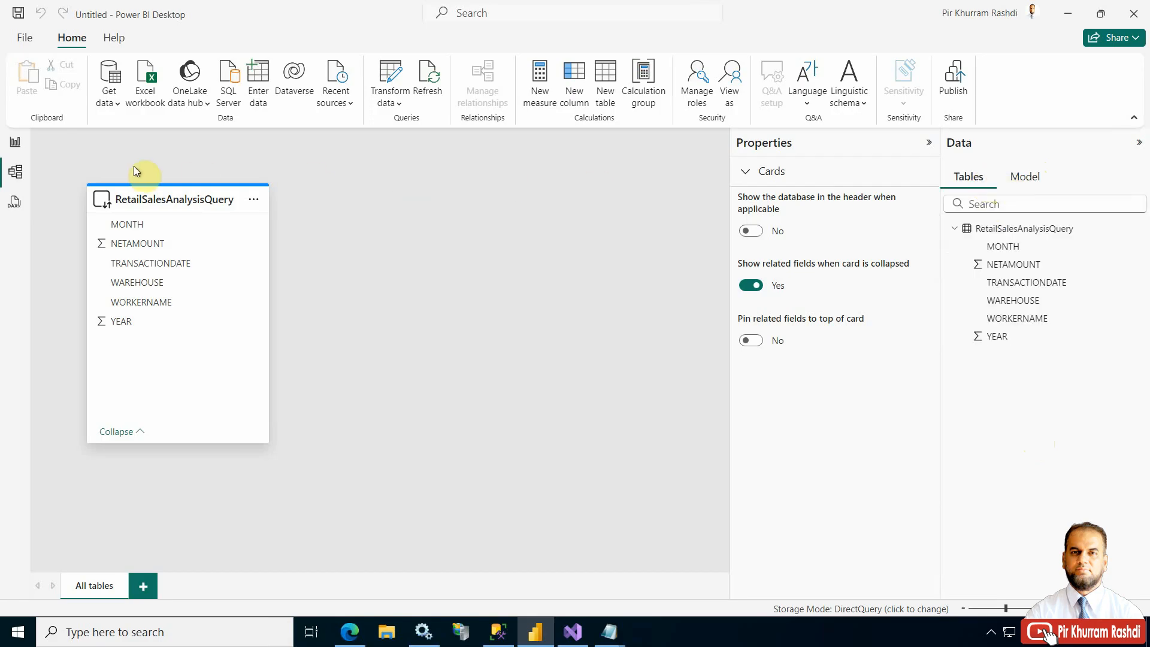
# Return to the report canvas and narrow the visualization and data areas to give the canvas more room.
pyautogui.click(15, 142)
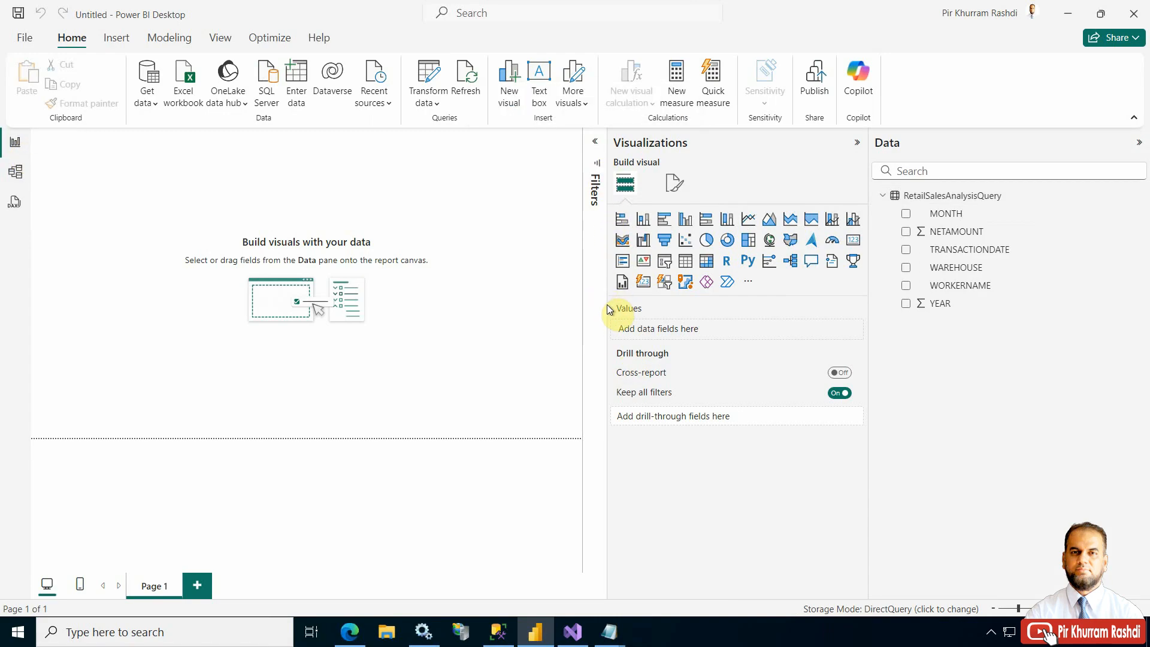
pyautogui.moveTo(608, 308); pyautogui.dragTo(736, 307)
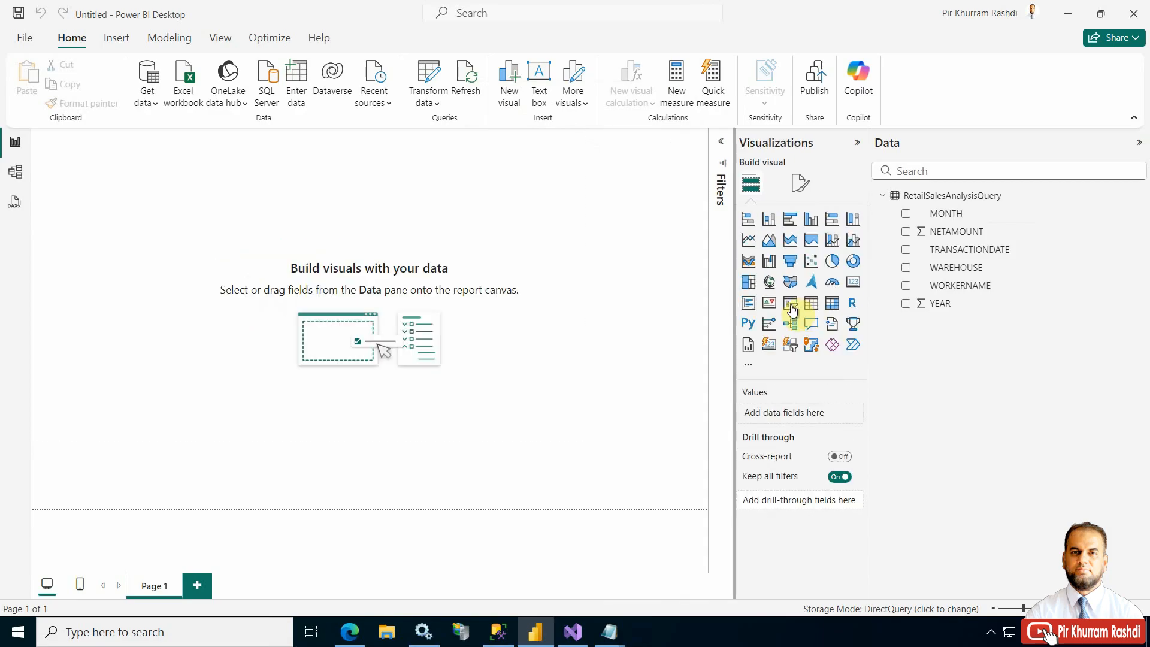
pyautogui.moveTo(871, 300); pyautogui.dragTo(1012, 295)
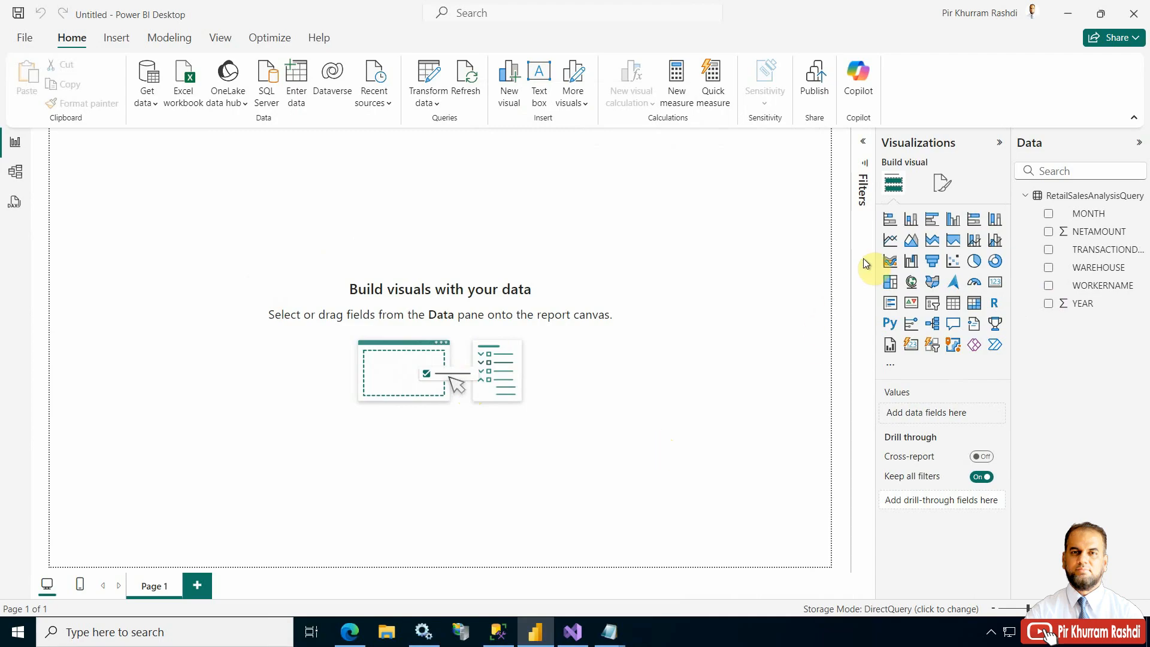
pyautogui.click(895, 220)
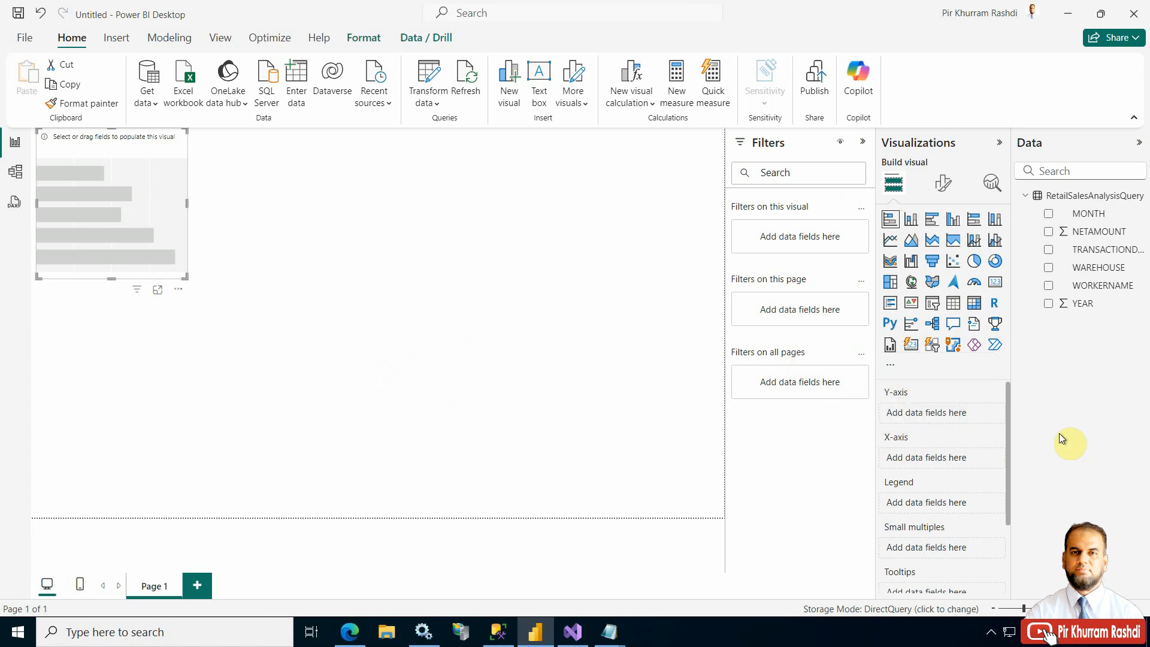
pyautogui.click(1049, 232)
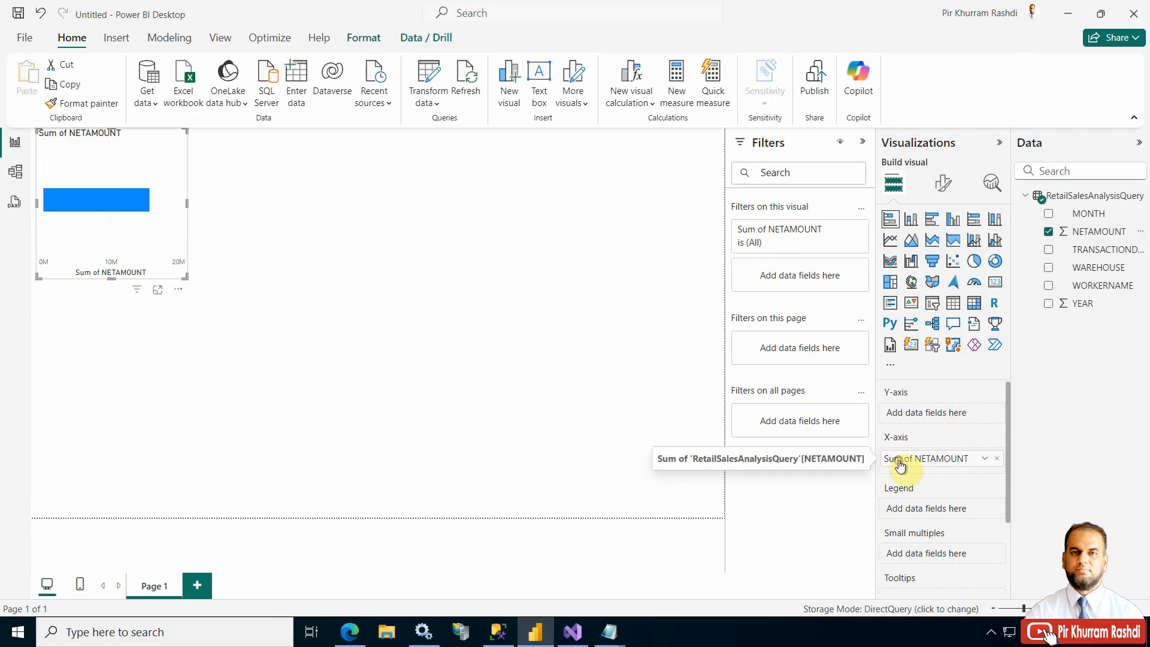
pyautogui.moveTo(909, 465); pyautogui.dragTo(904, 418)
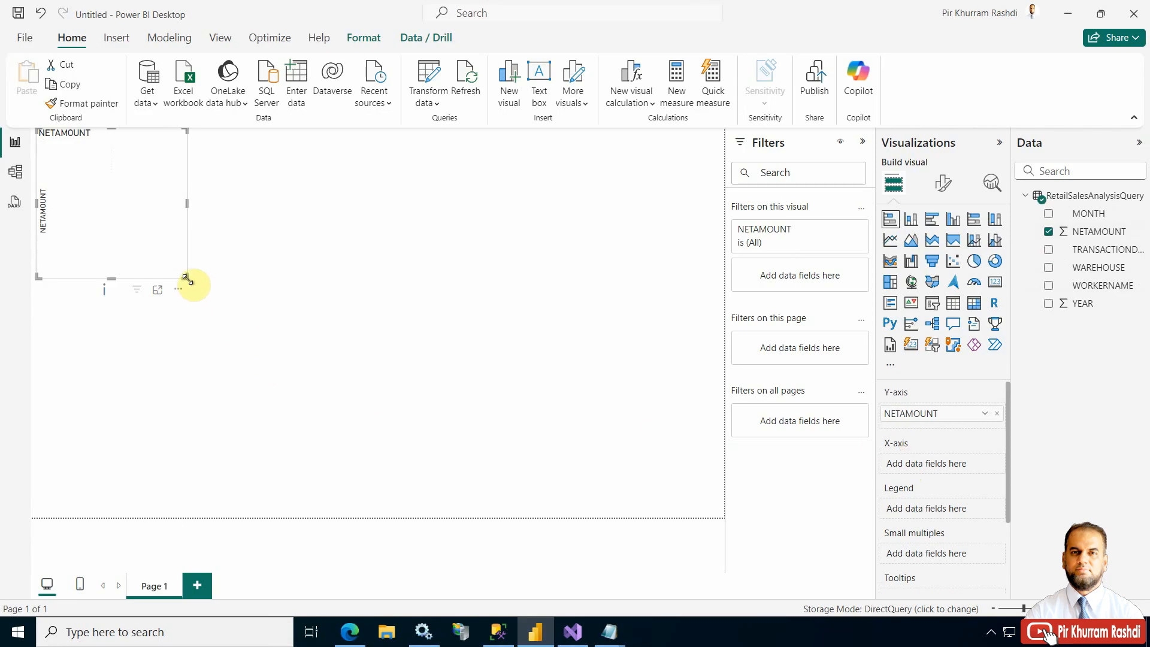
pyautogui.moveTo(187, 279); pyautogui.dragTo(382, 343)
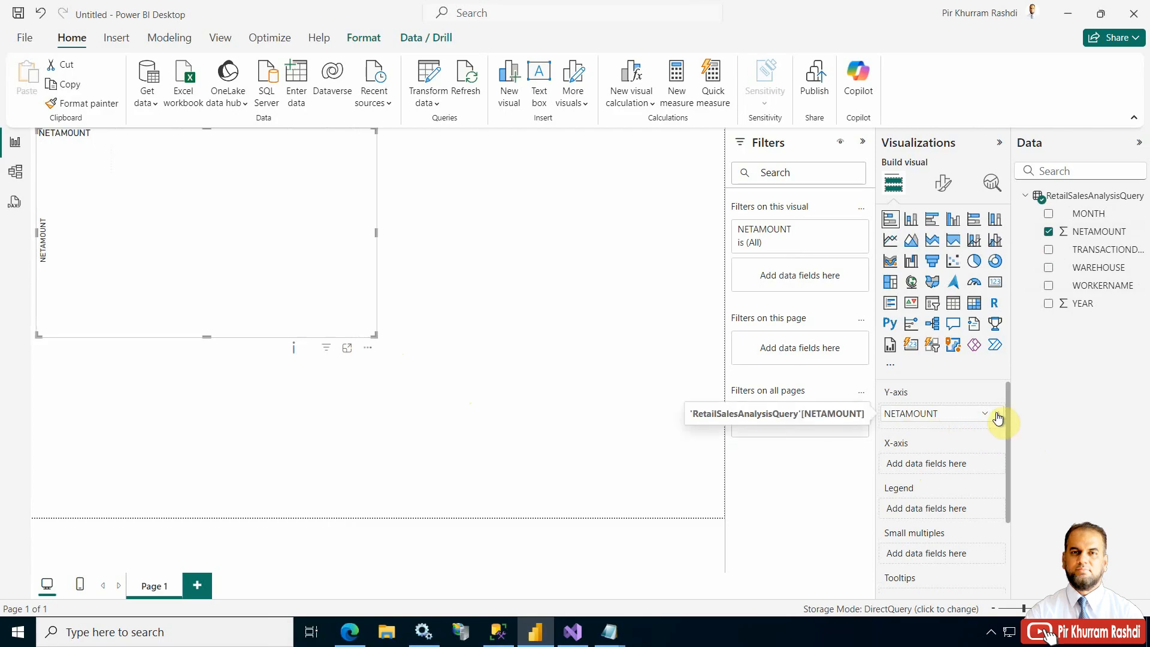
pyautogui.click(910, 220)
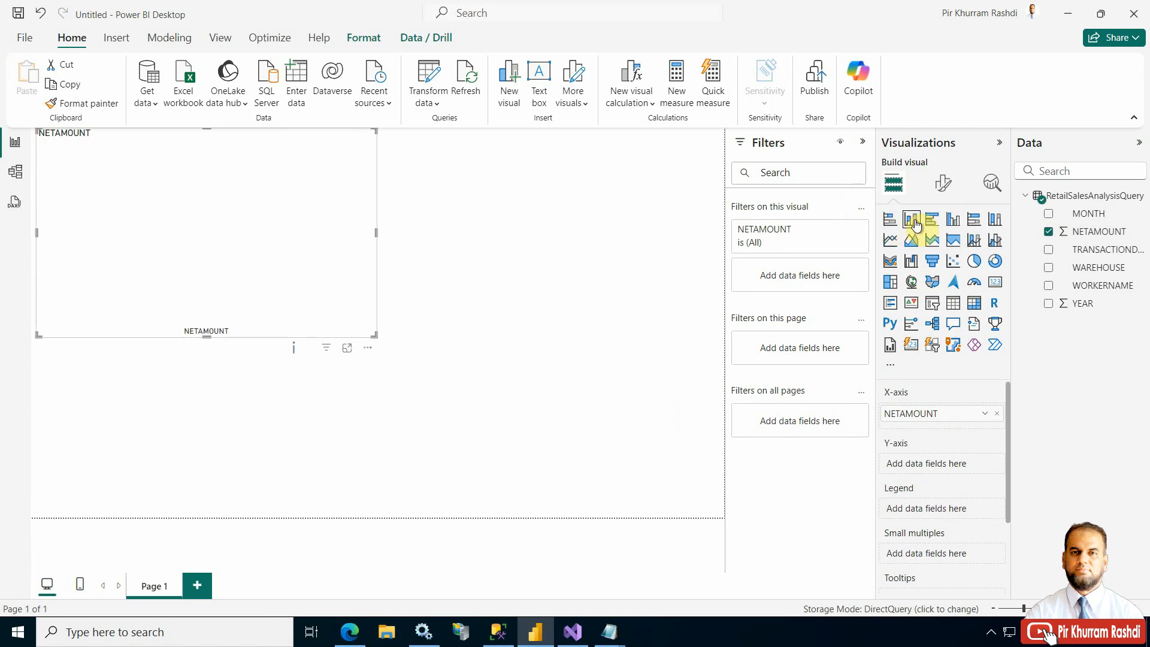
pyautogui.click(997, 413)
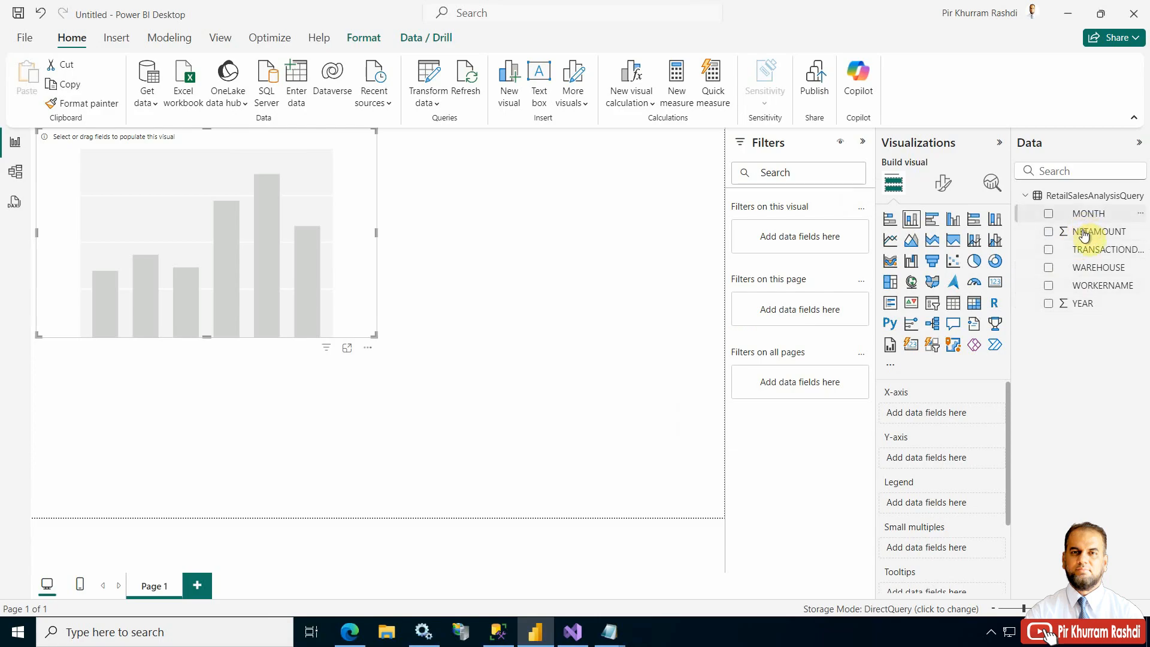
pyautogui.moveTo(1082, 230); pyautogui.dragTo(938, 419)
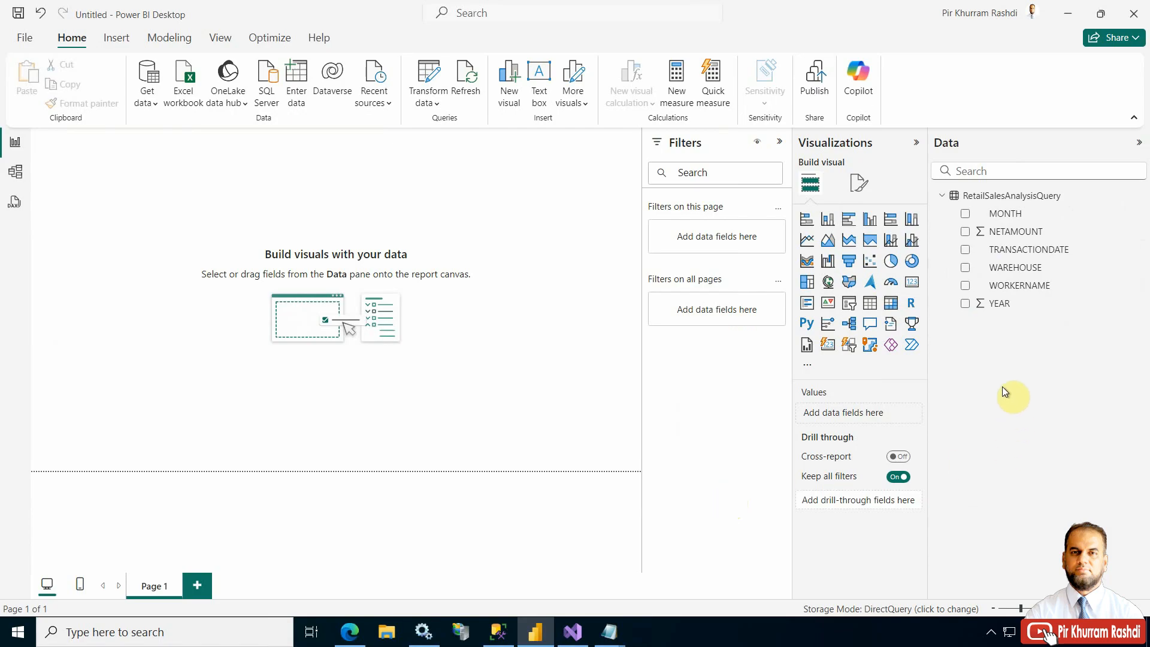
# Add a stacked bar chart of NETAMOUNT by WORKERNAME, enlarge it moderately in the page's upper-left corner, and collapse the filters area.
pyautogui.click(808, 224)
pyautogui.click(807, 222)
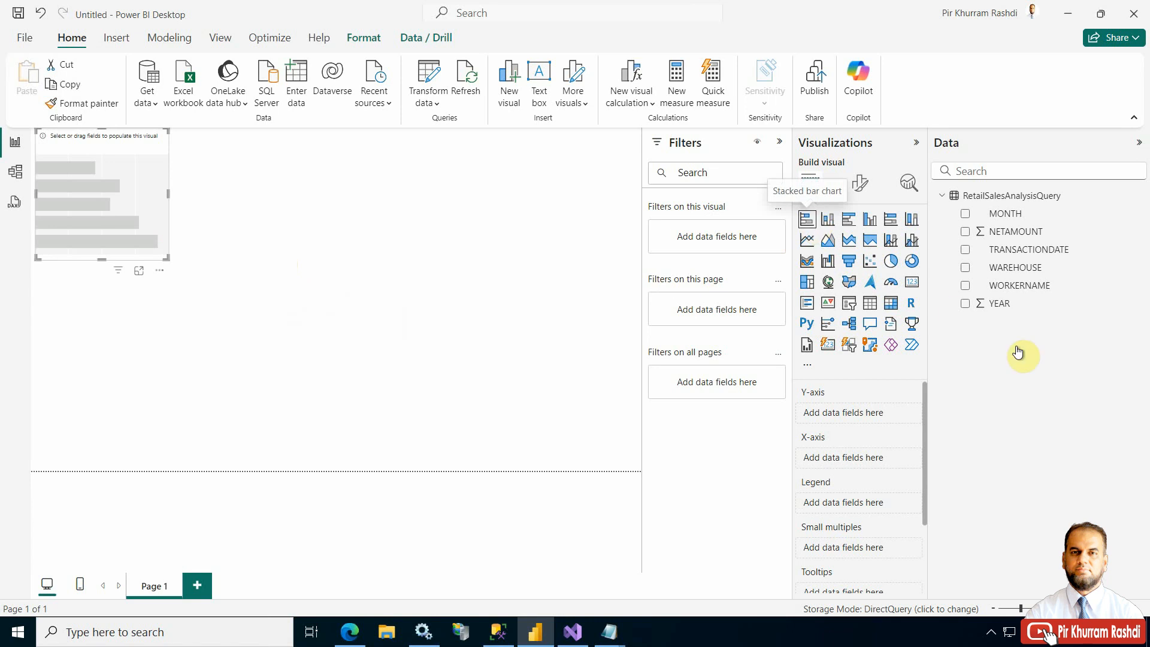
pyautogui.click(966, 234)
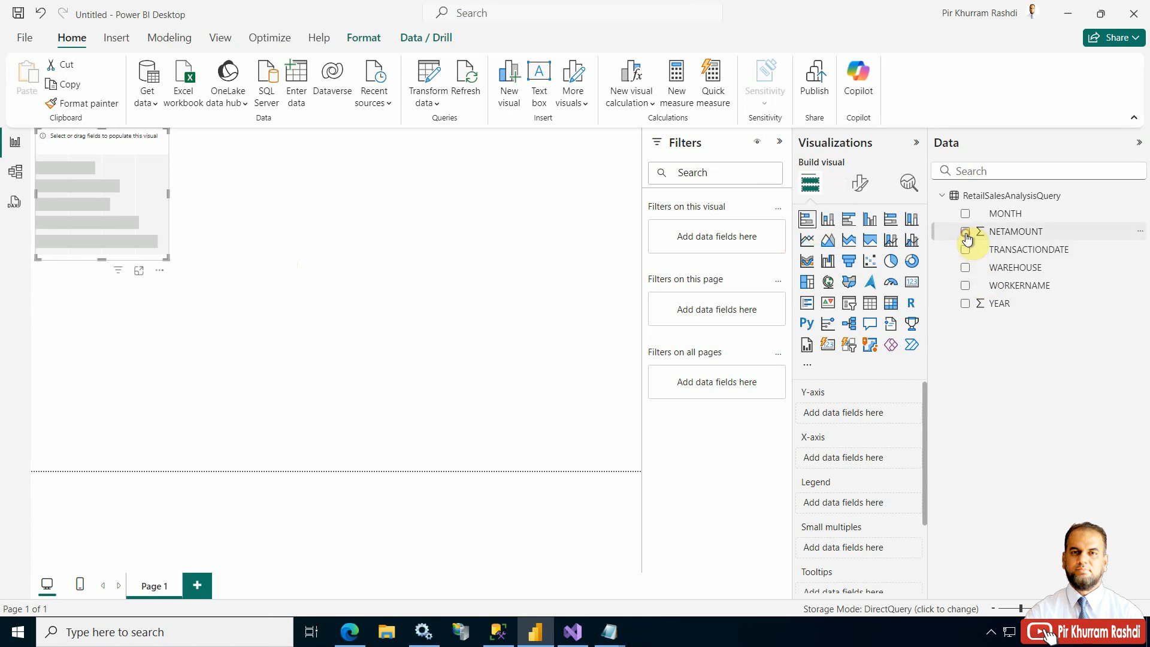
pyautogui.click(965, 286)
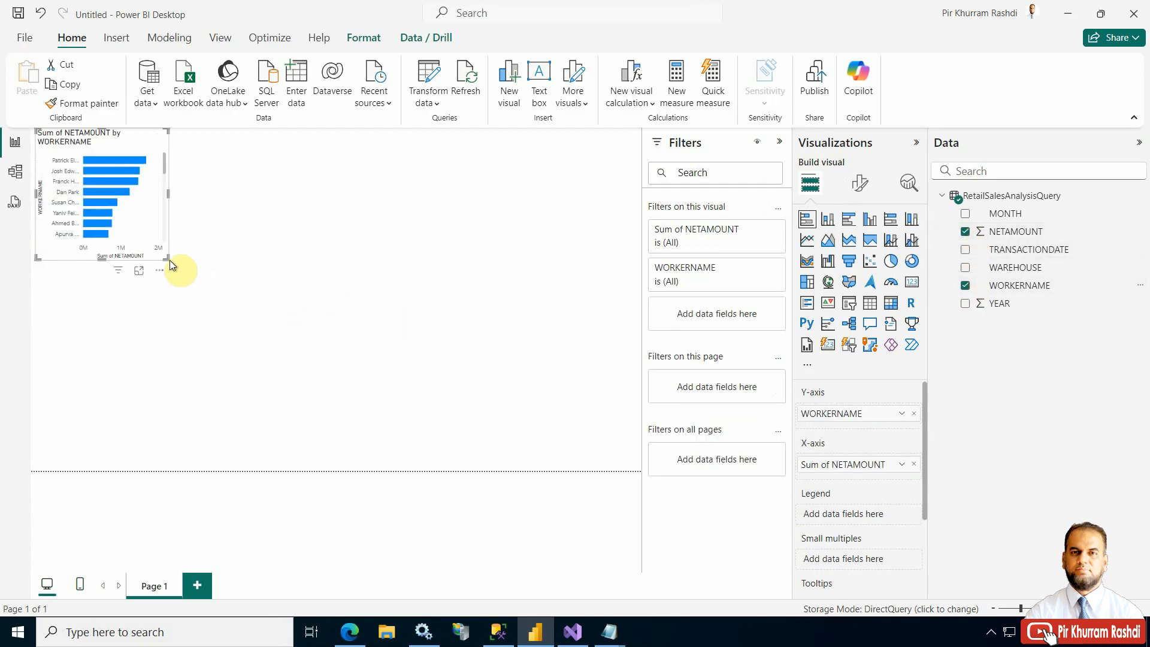
pyautogui.moveTo(191, 280); pyautogui.dragTo(200, 287)
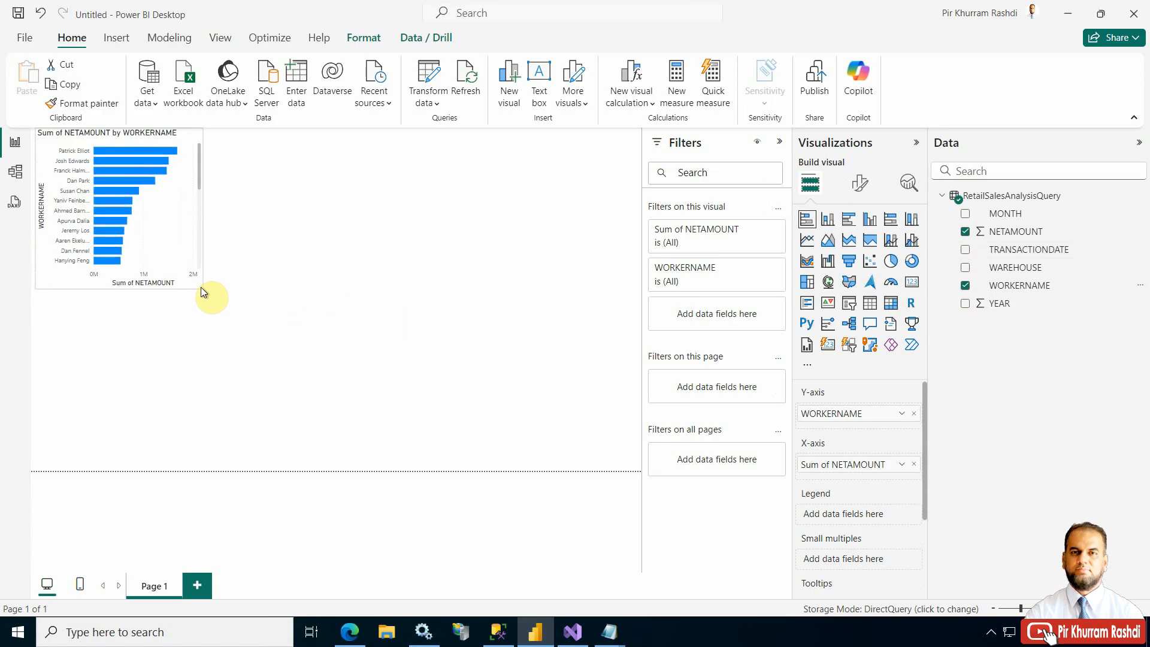
pyautogui.click(778, 141)
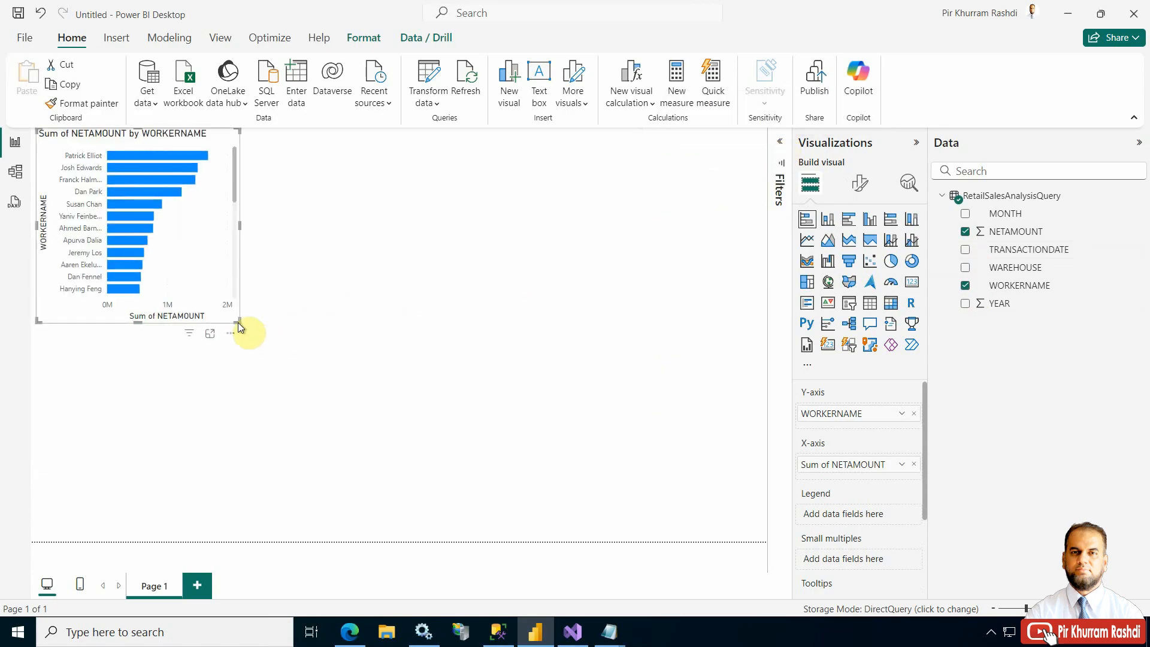
pyautogui.moveTo(234, 298); pyautogui.dragTo(233, 290)
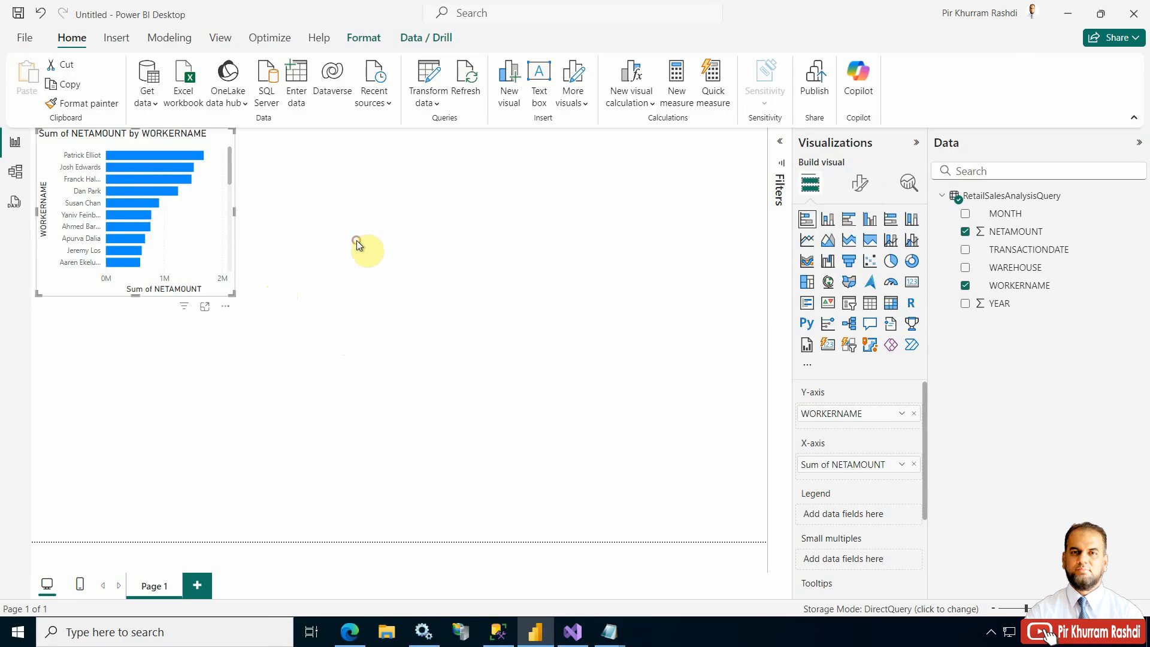
# Add a stacked column chart of NETAMOUNT by WAREHOUSE directly to the right of the worker chart.
pyautogui.click(296, 236)
pyautogui.click(827, 220)
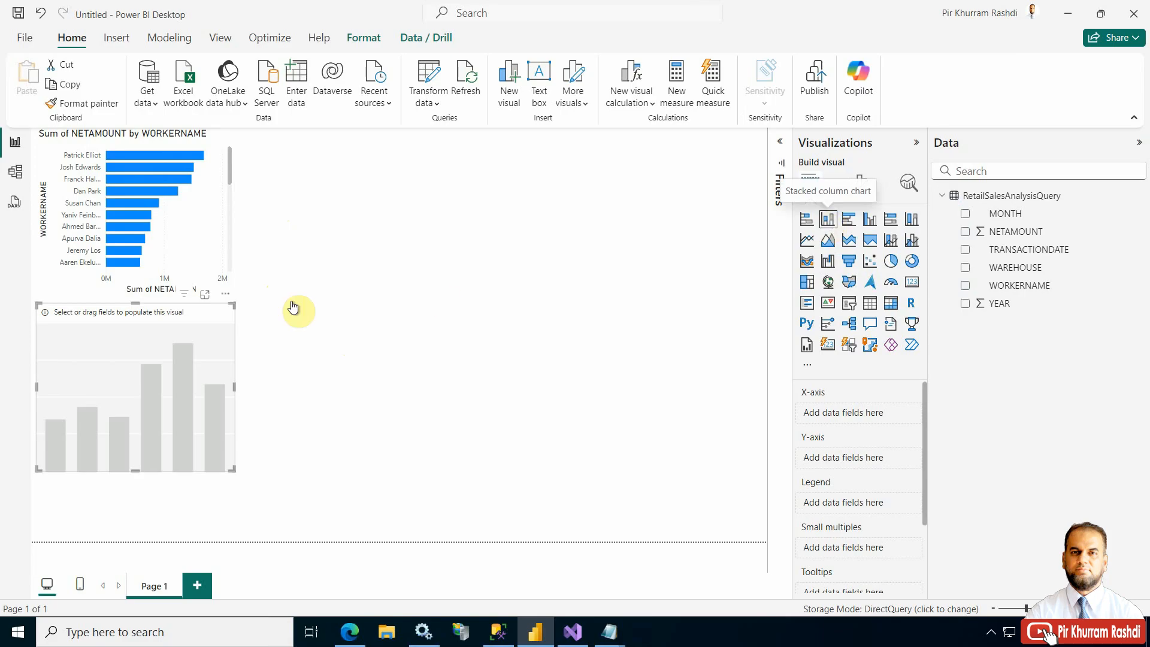
pyautogui.moveTo(334, 267); pyautogui.dragTo(366, 136)
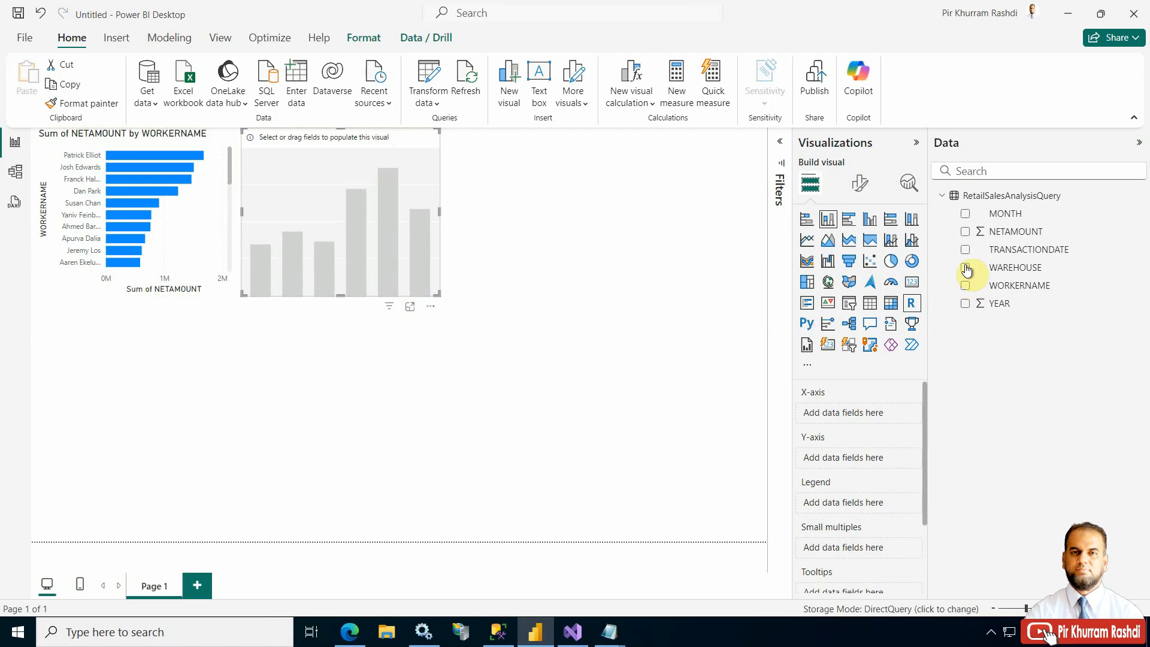
pyautogui.click(966, 231)
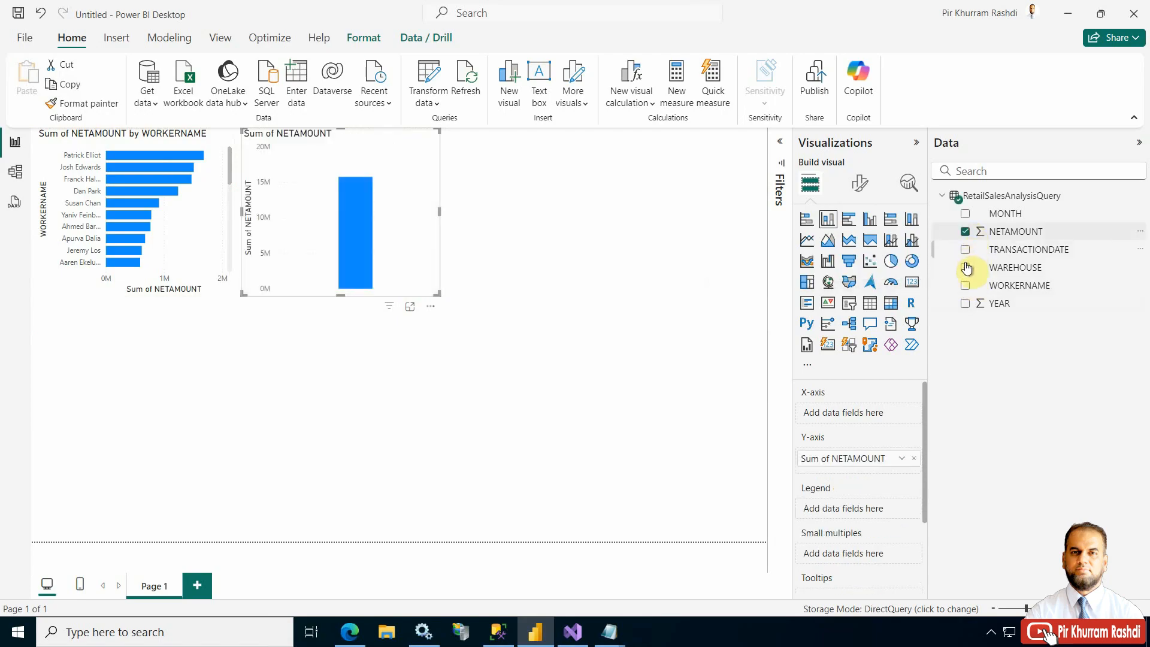
pyautogui.click(966, 269)
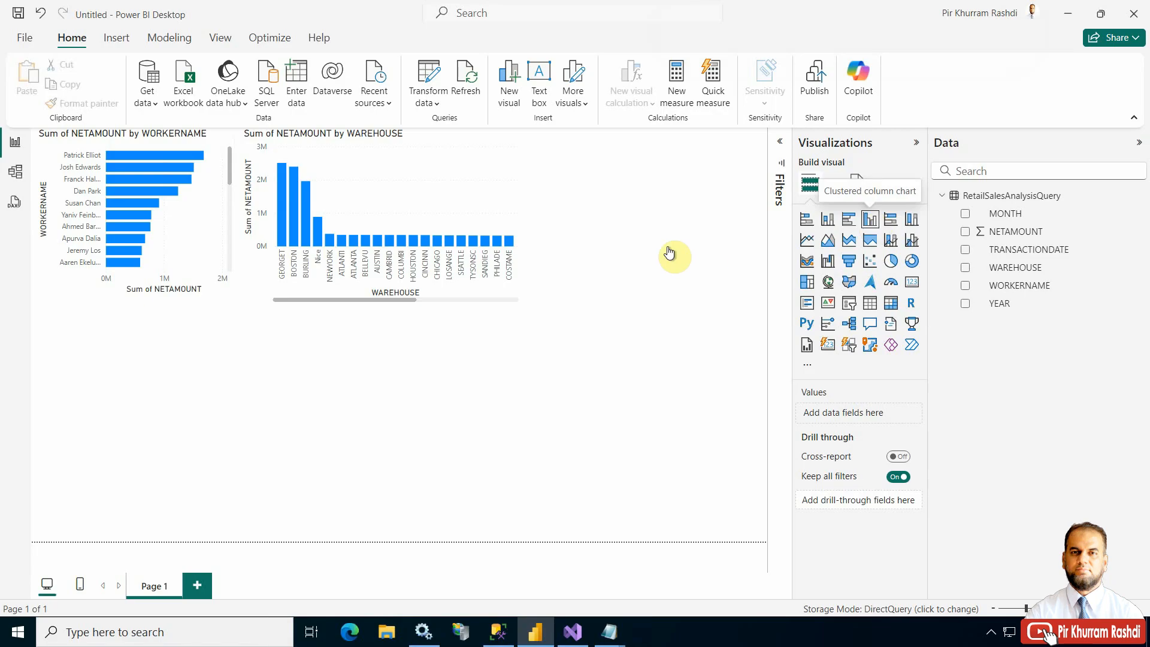
# Add a clustered column chart of NETAMOUNT with YEAR above MONTH on the X-axis, placed directly to the right of the warehouse chart.
pyautogui.click(870, 220)
pyautogui.moveTo(541, 304); pyautogui.dragTo(678, 168)
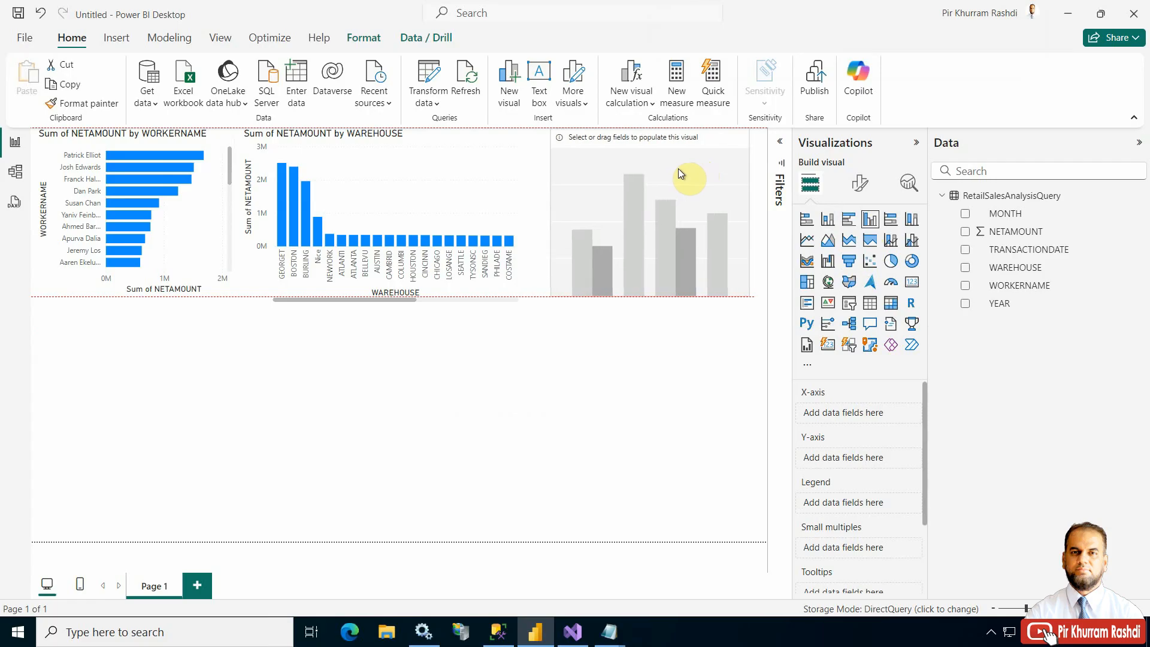
pyautogui.click(966, 232)
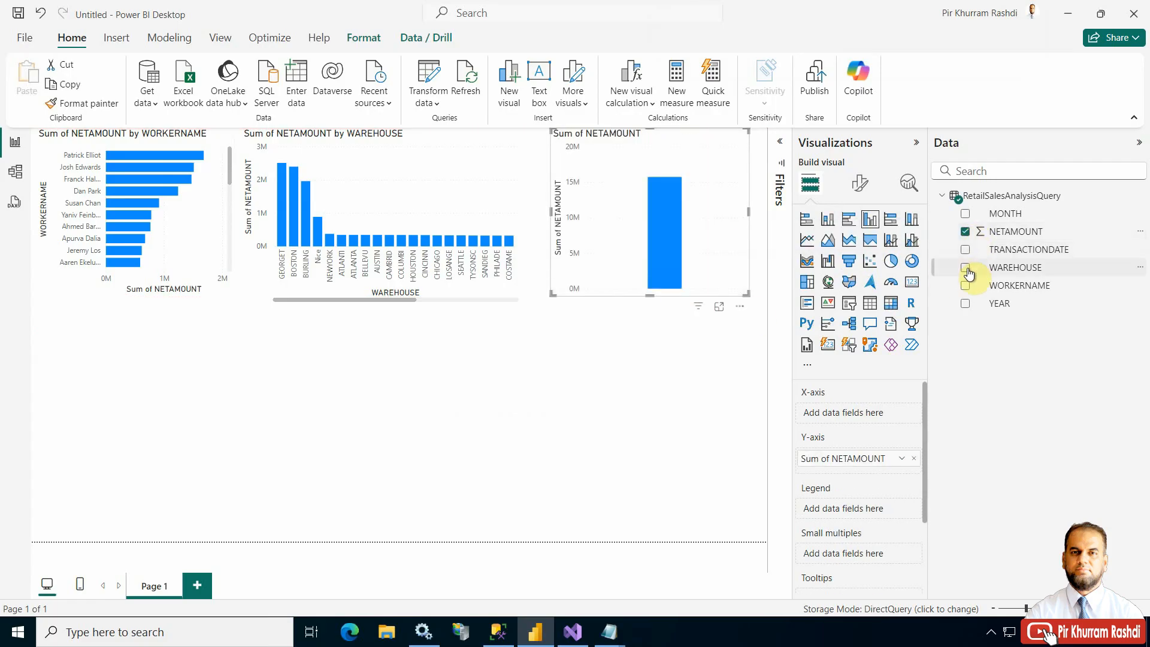
pyautogui.click(967, 214)
pyautogui.click(966, 304)
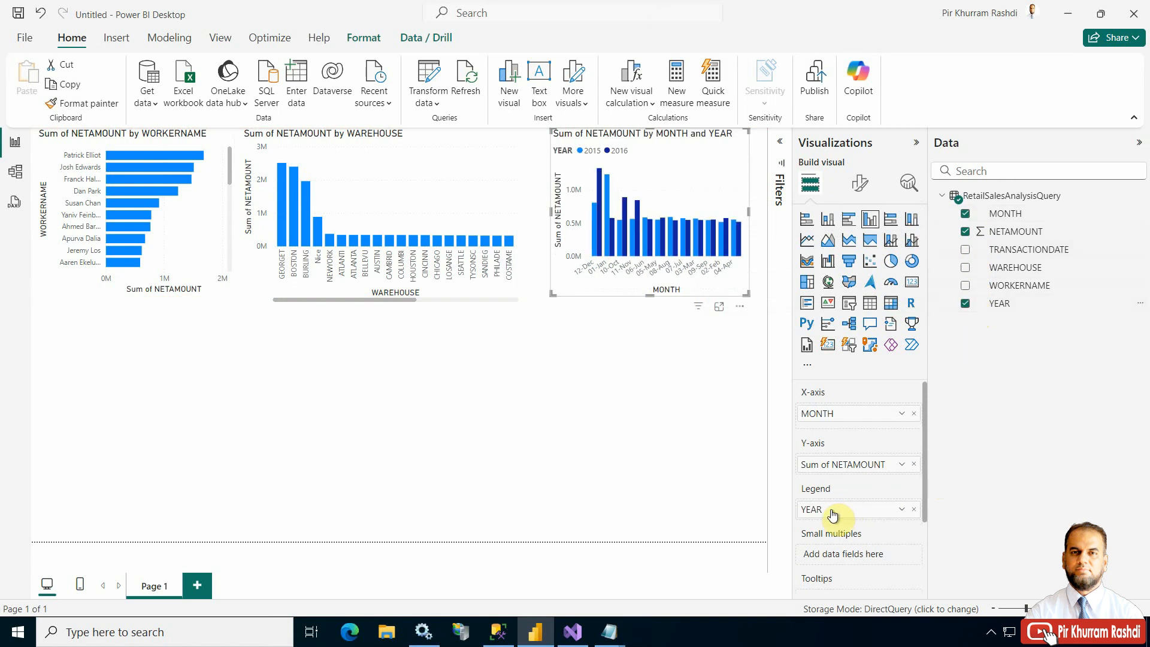
pyautogui.moveTo(832, 514); pyautogui.dragTo(833, 412)
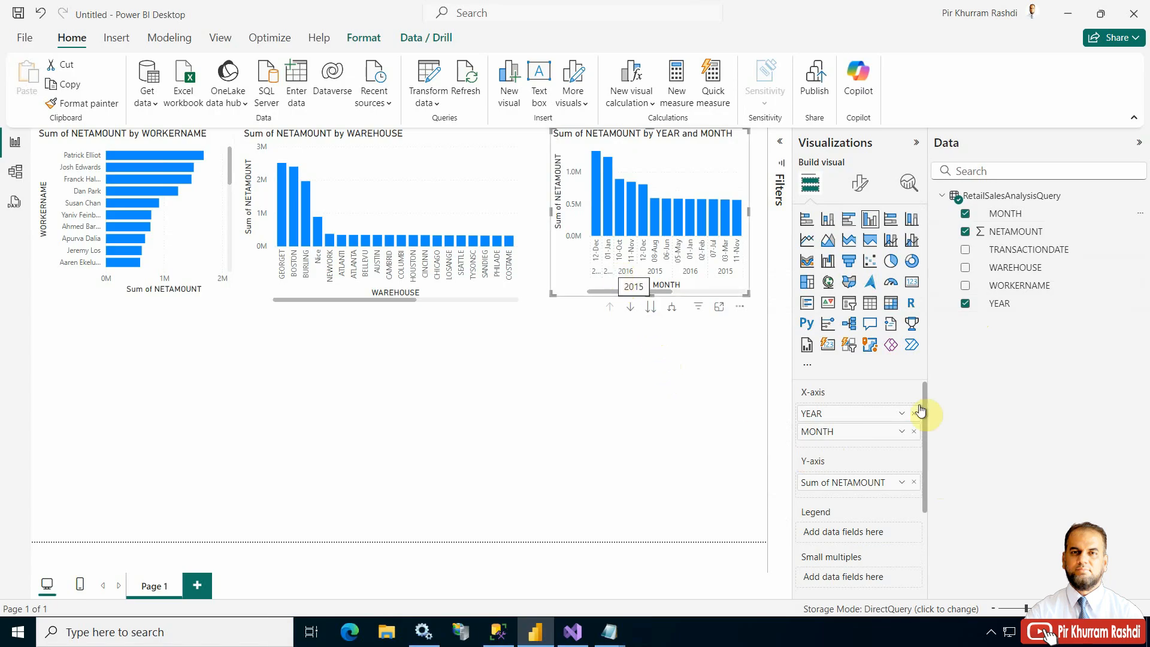
# Sort the year-and-month column chart's axis by YEAR MONTH in ascending order.
pyautogui.click(738, 307)
pyautogui.moveTo(805, 418)
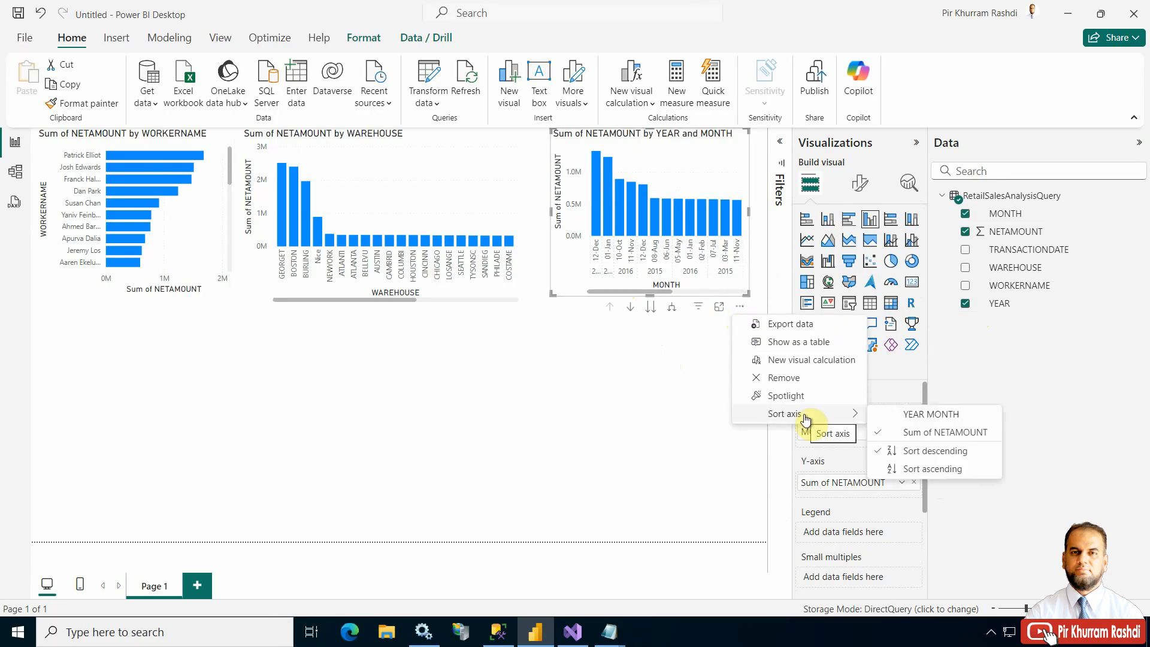
pyautogui.click(922, 415)
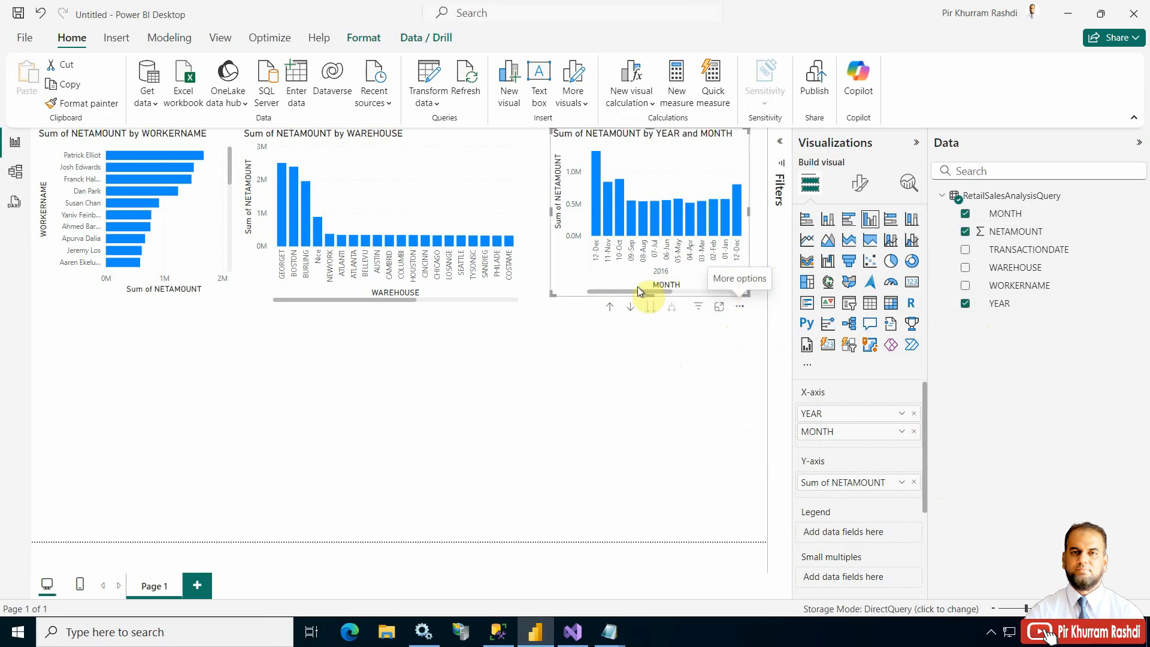
pyautogui.click(740, 308)
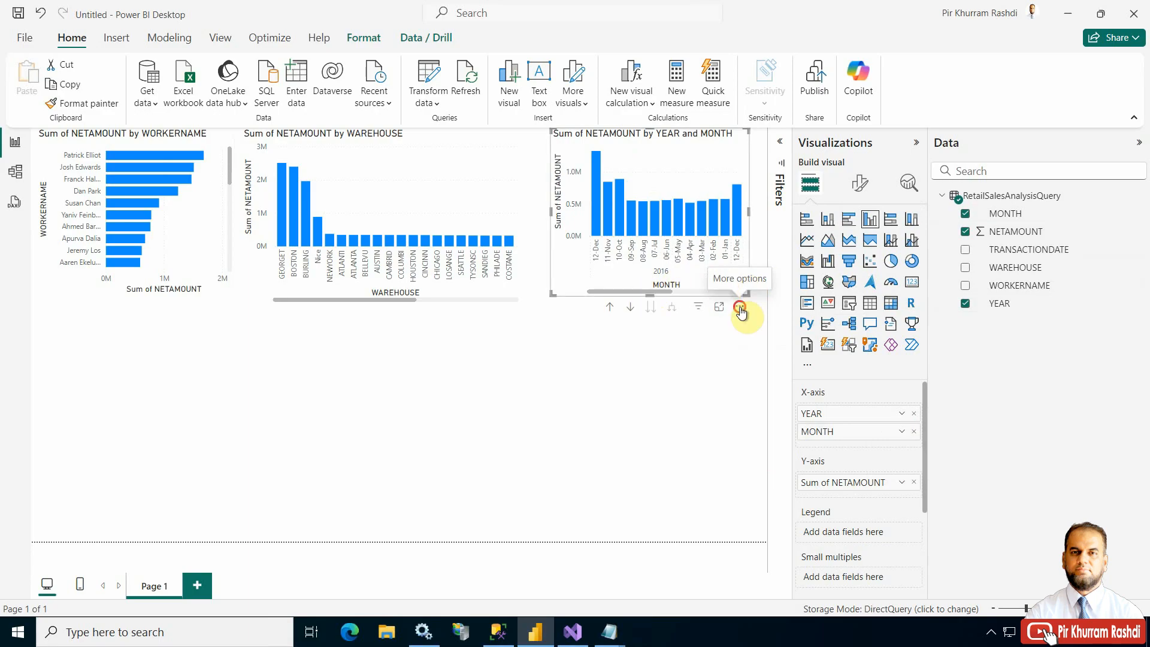
pyautogui.moveTo(860, 417)
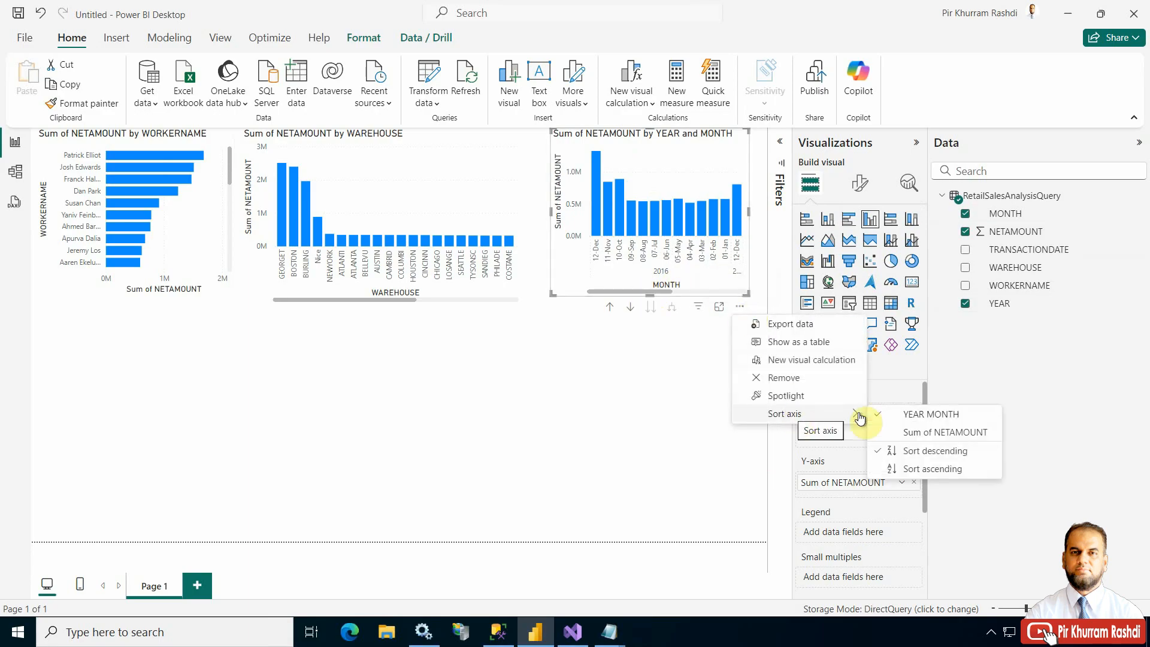
pyautogui.click(890, 469)
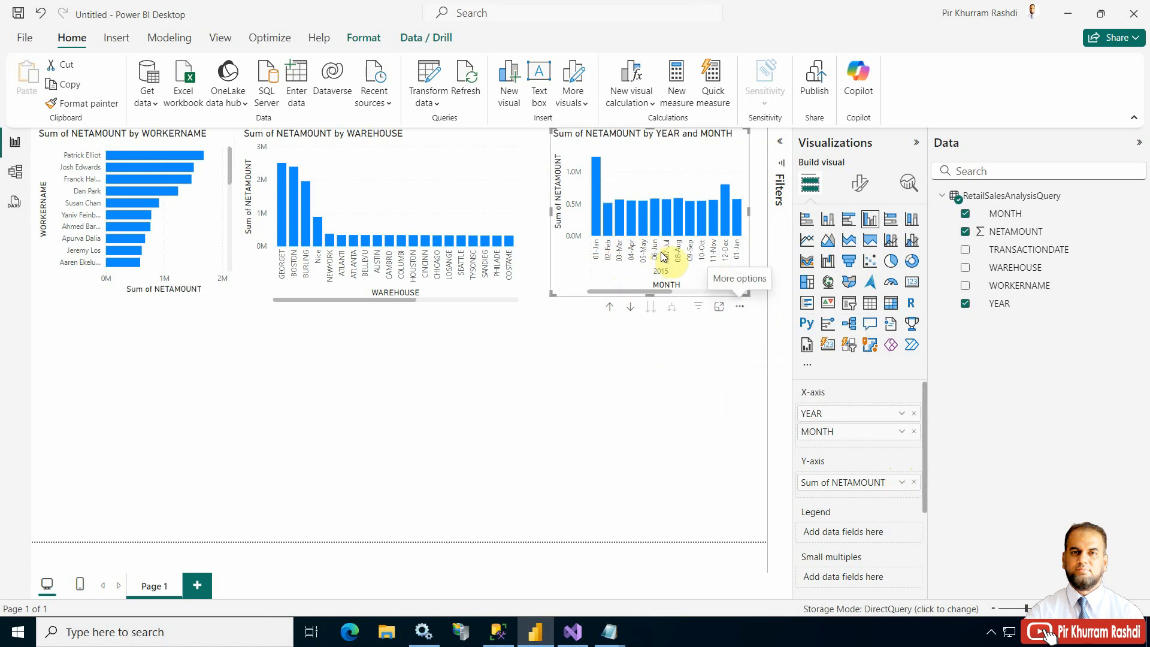
pyautogui.moveTo(639, 293); pyautogui.dragTo(542, 292)
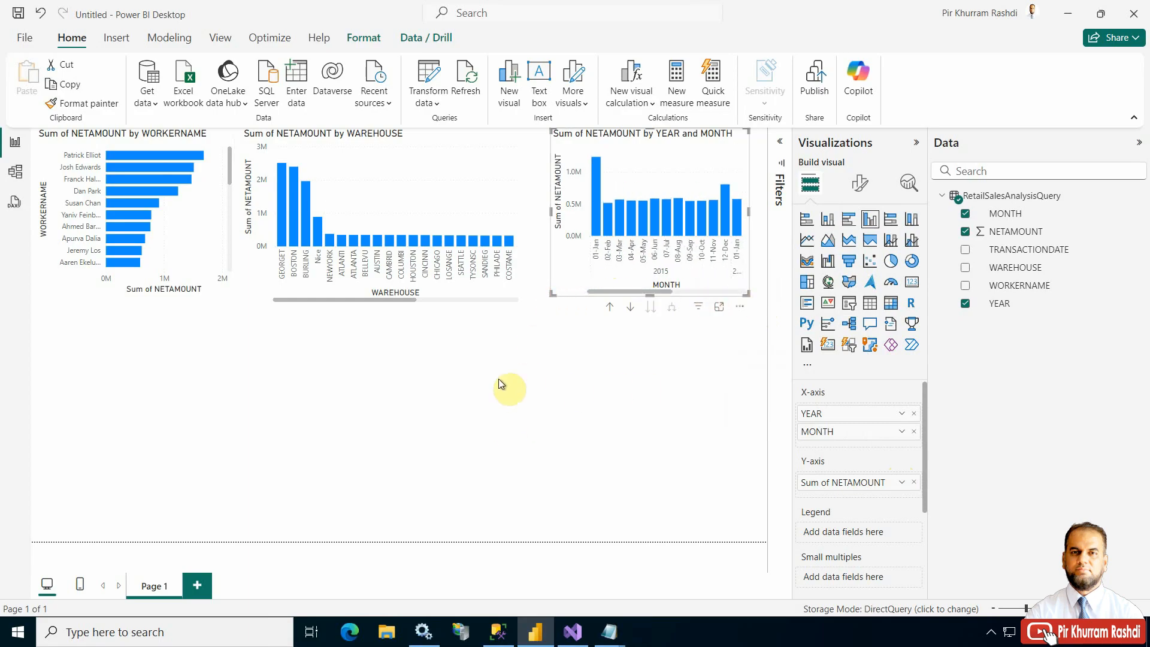
# Use WAREHOUSE as the legend in both the worker bar chart and the warehouse column chart.
pyautogui.click(206, 242)
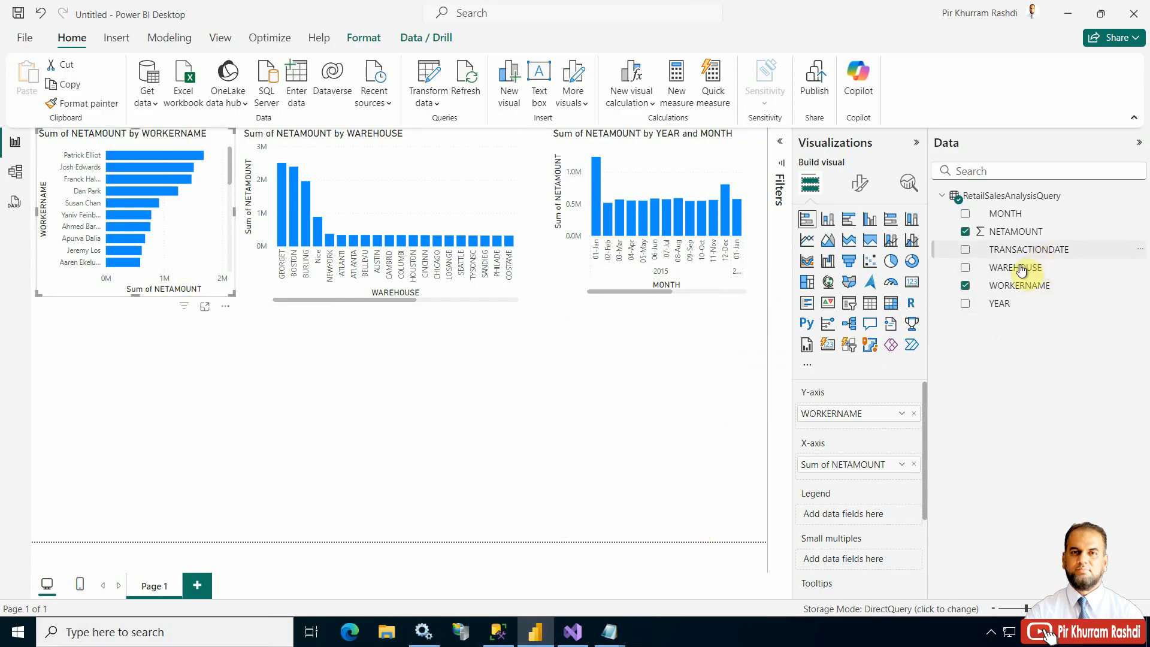
pyautogui.moveTo(1030, 268); pyautogui.dragTo(854, 515)
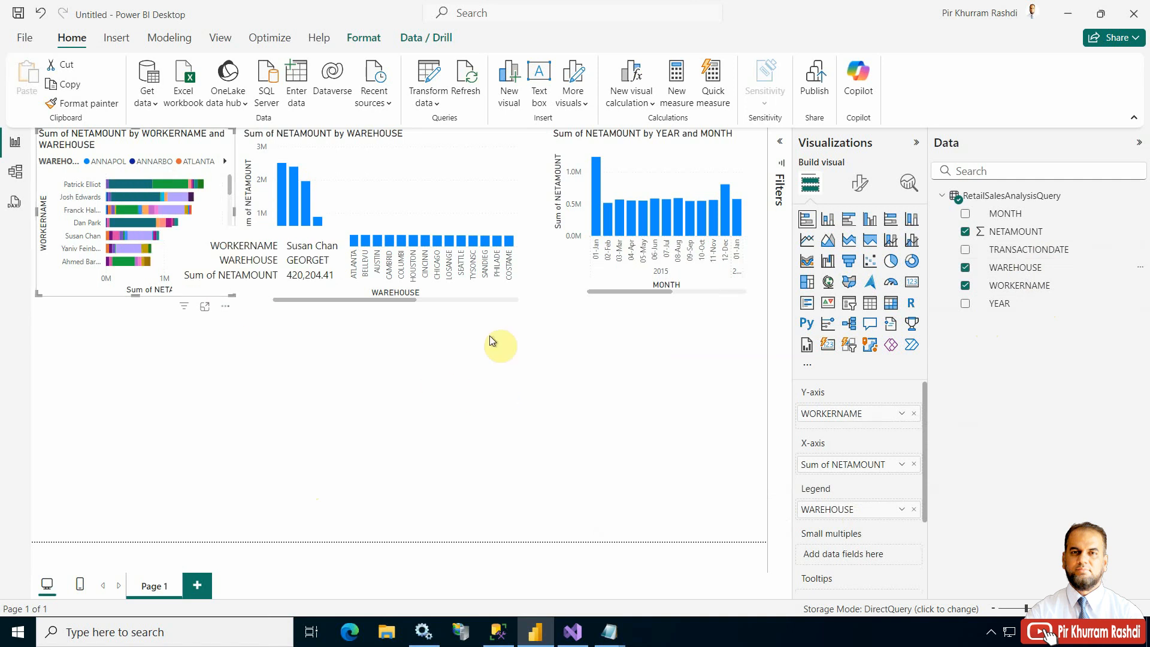
pyautogui.click(472, 211)
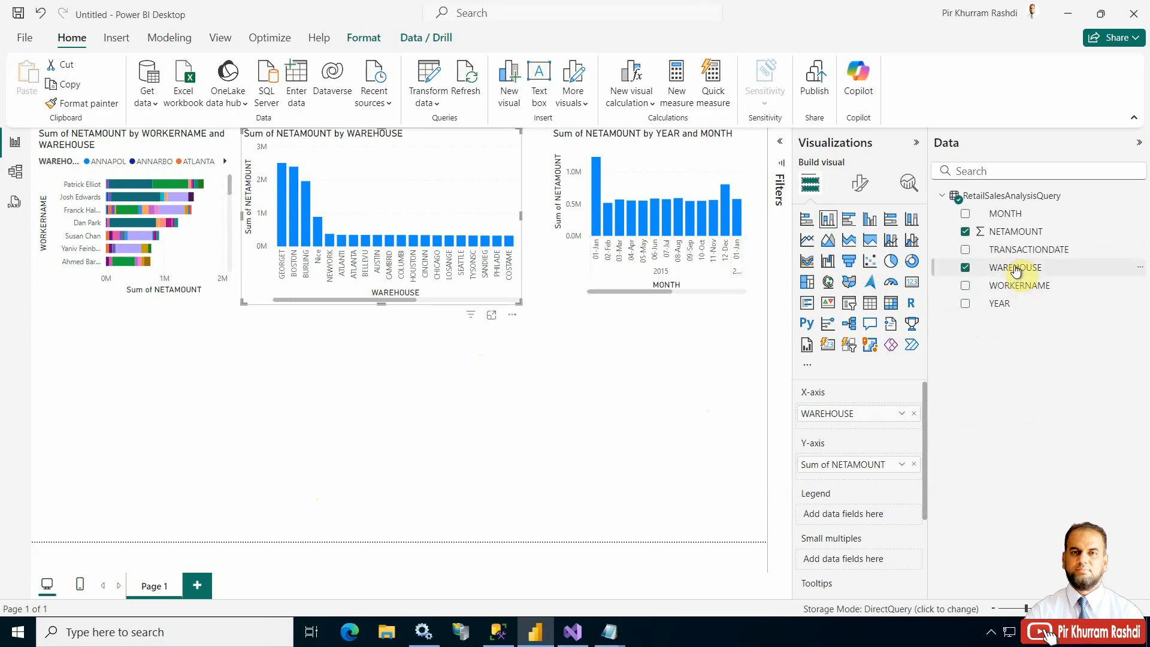
pyautogui.moveTo(1015, 271); pyautogui.dragTo(840, 521)
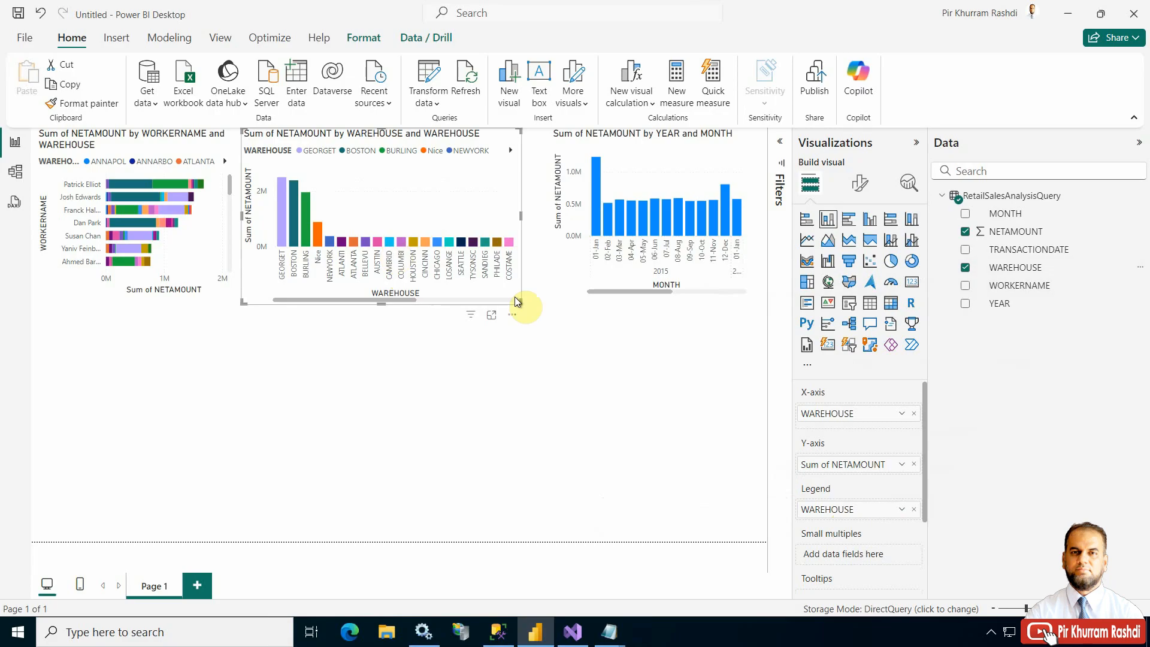
# Try WAREHOUSE and MONTH in turn as the legend of the year-and-month chart, removing each from the legend again.
pyautogui.click(611, 275)
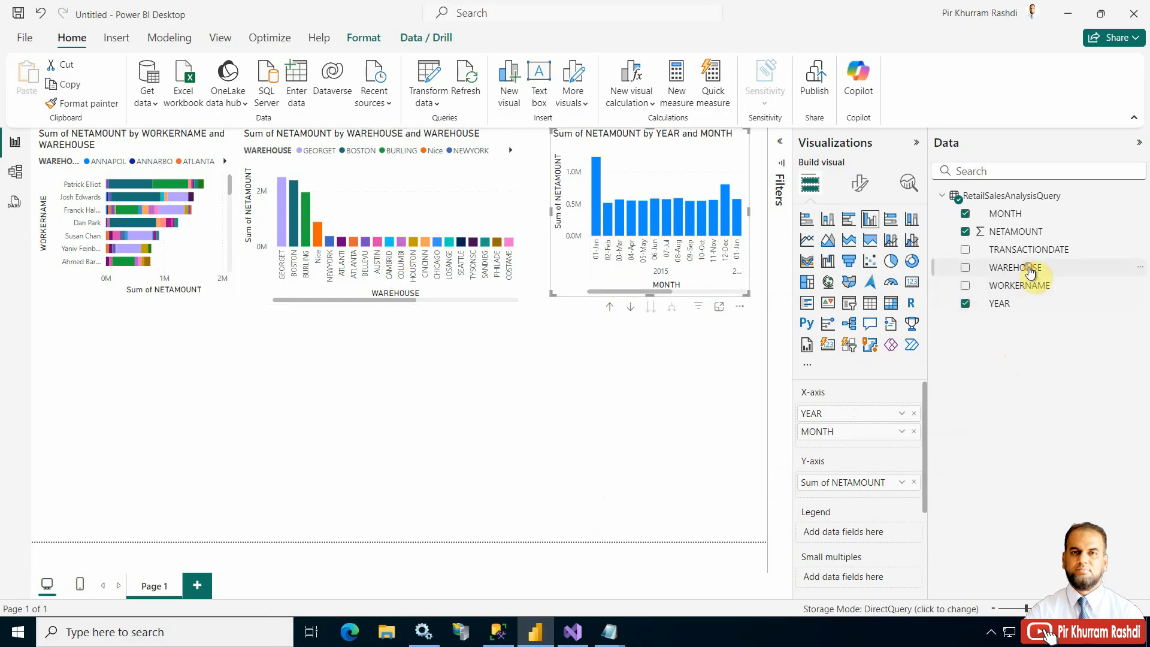
pyautogui.moveTo(1025, 269); pyautogui.dragTo(859, 533)
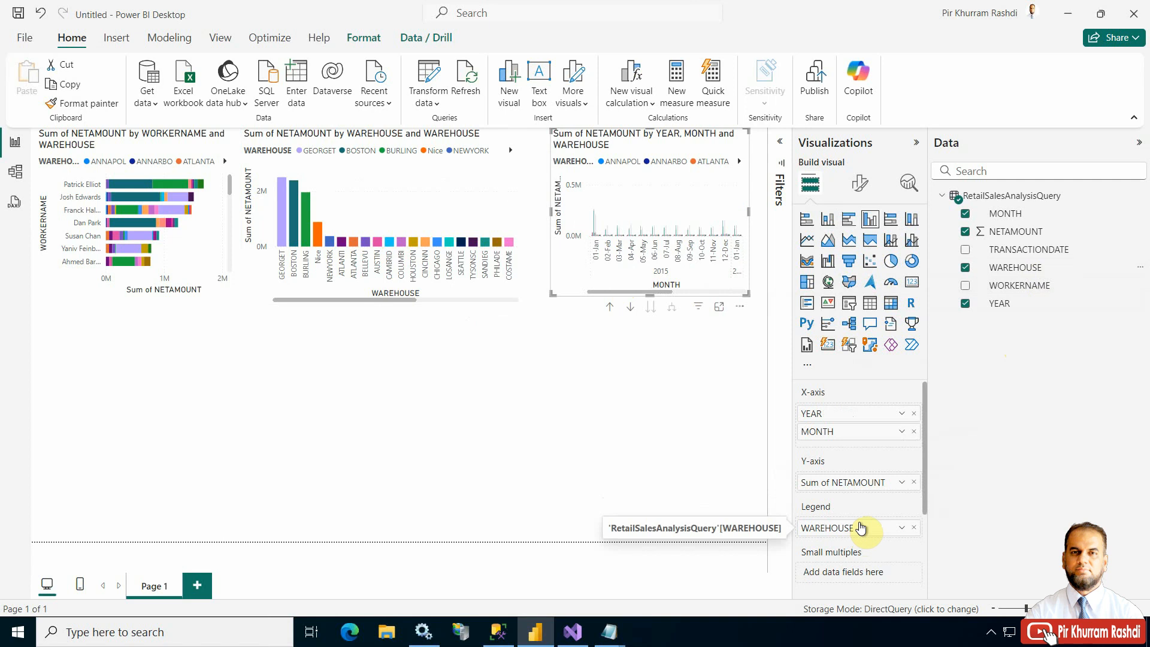
pyautogui.click(913, 527)
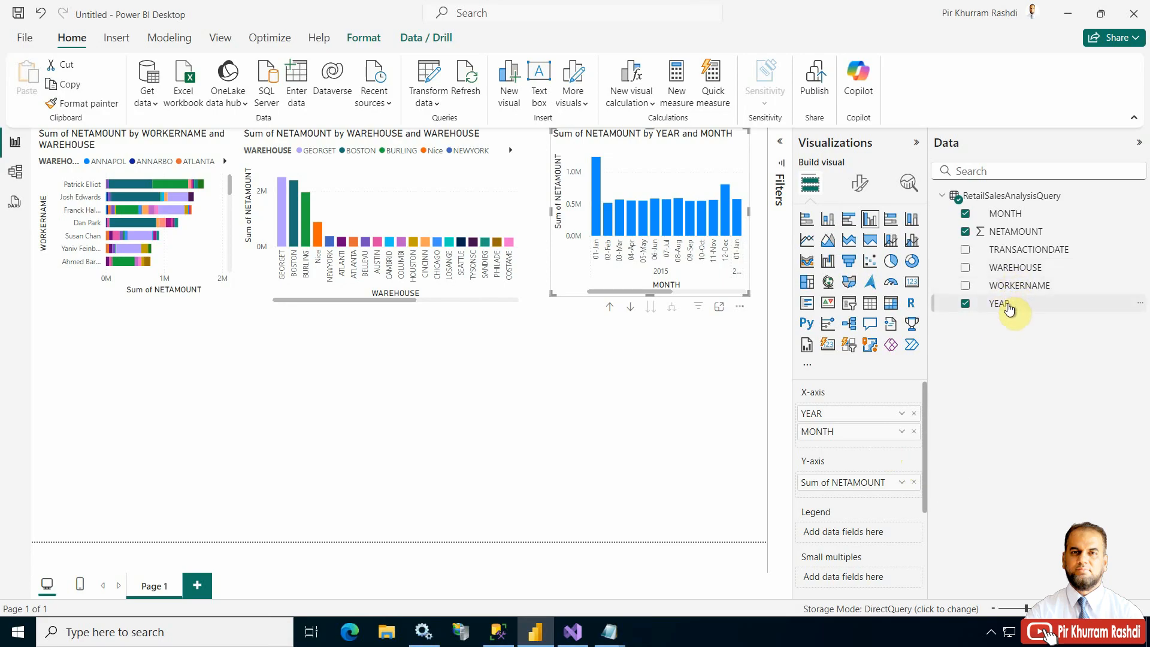
pyautogui.moveTo(1011, 214); pyautogui.dragTo(868, 533)
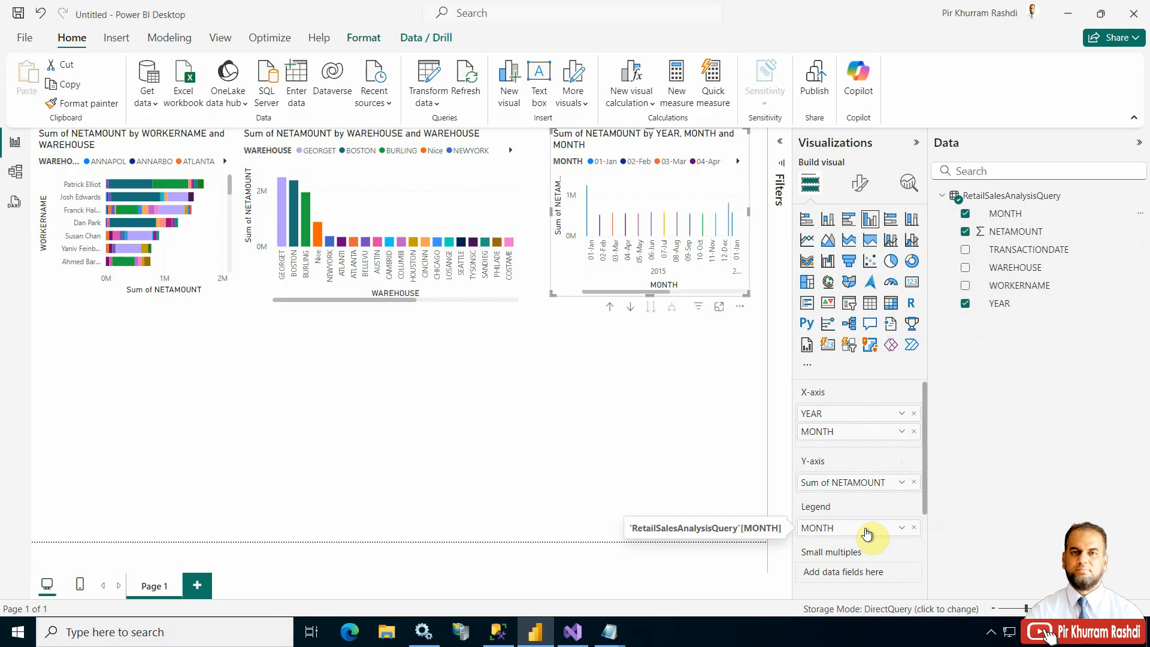
pyautogui.click(913, 527)
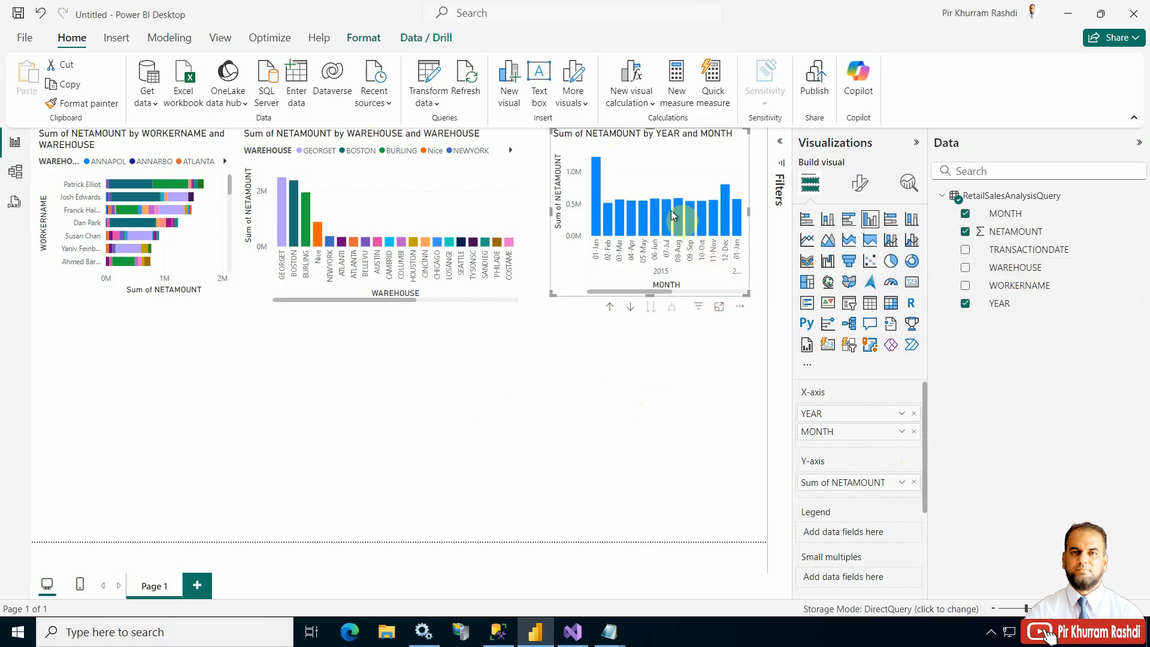
# Set the column color of the year-and-month chart to pink for all categories.
pyautogui.click(860, 185)
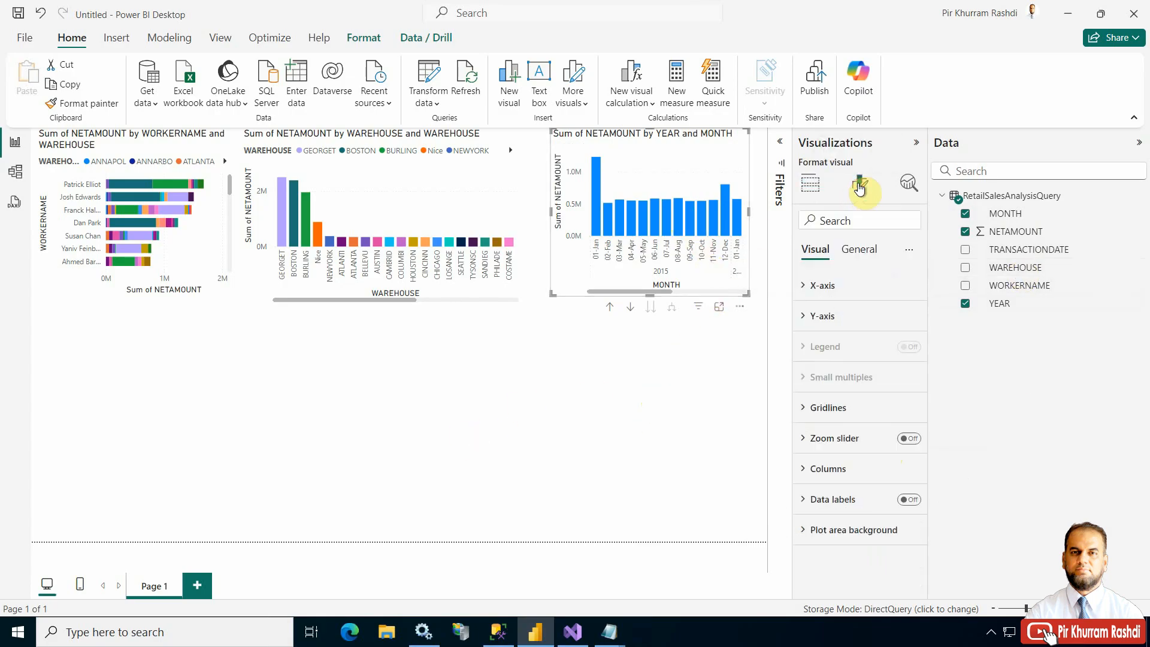
pyautogui.click(859, 252)
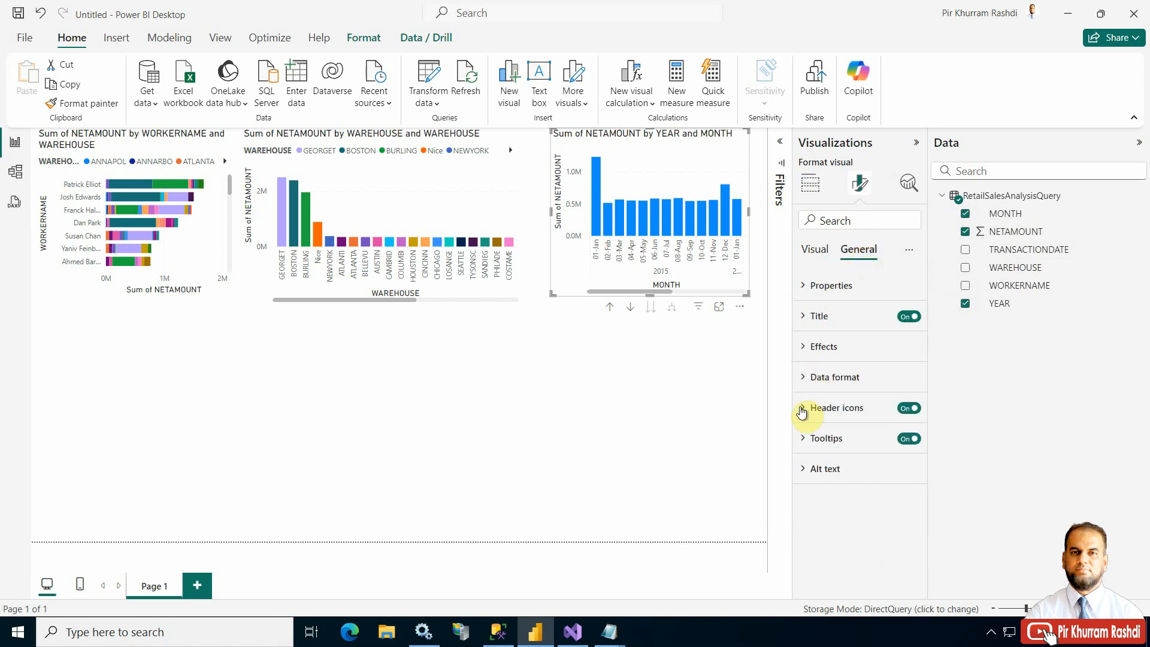
pyautogui.click(815, 249)
pyautogui.moveTo(925, 424); pyautogui.dragTo(923, 475)
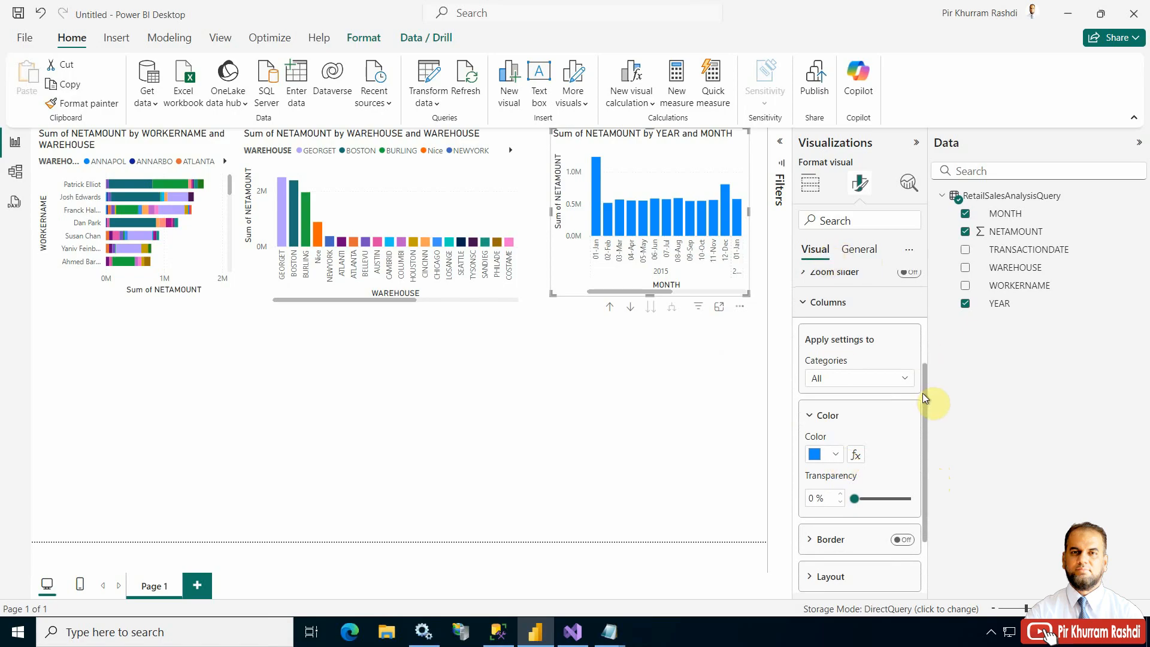
pyautogui.moveTo(922, 393); pyautogui.dragTo(929, 281)
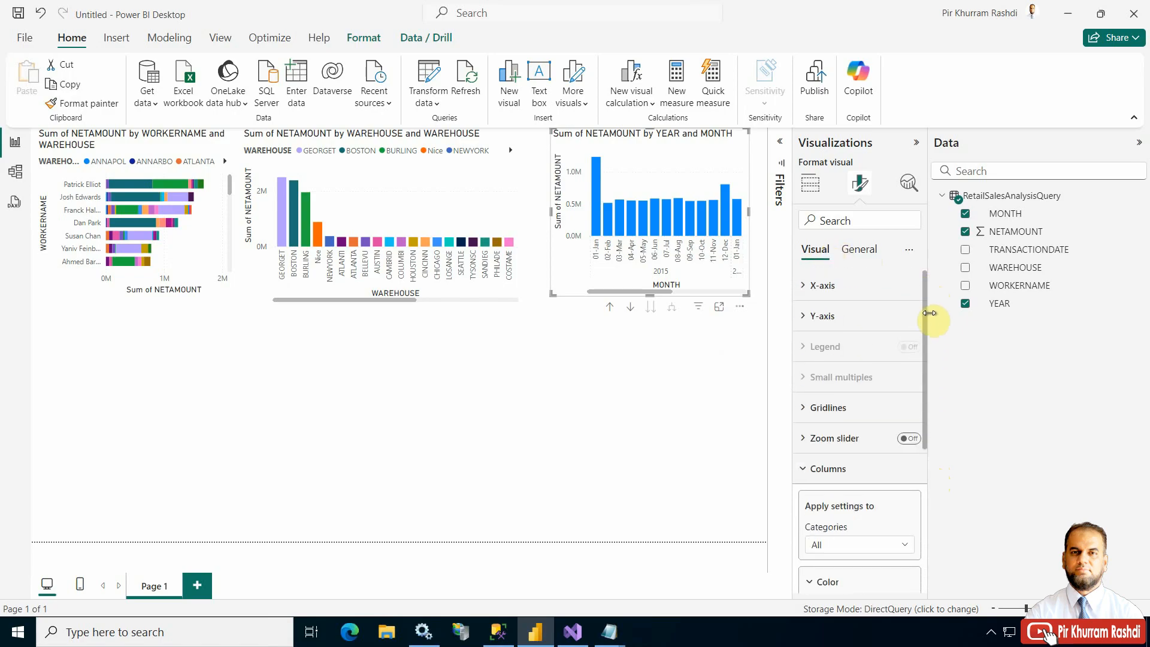
pyautogui.moveTo(930, 321); pyautogui.dragTo(925, 408)
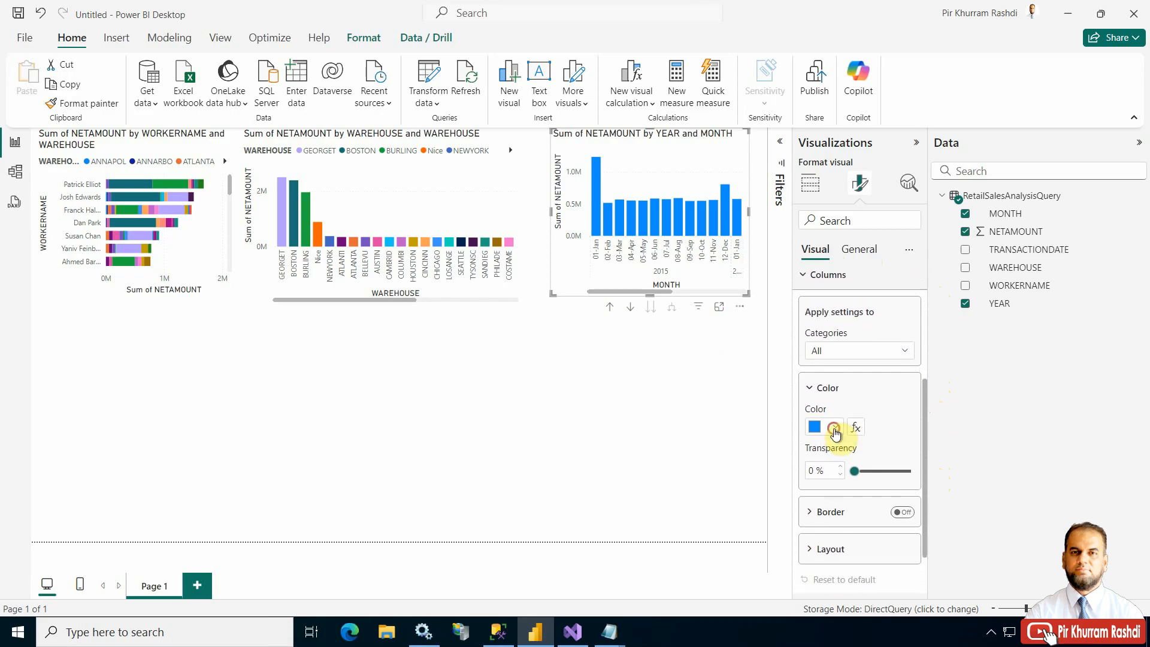
pyautogui.click(834, 428)
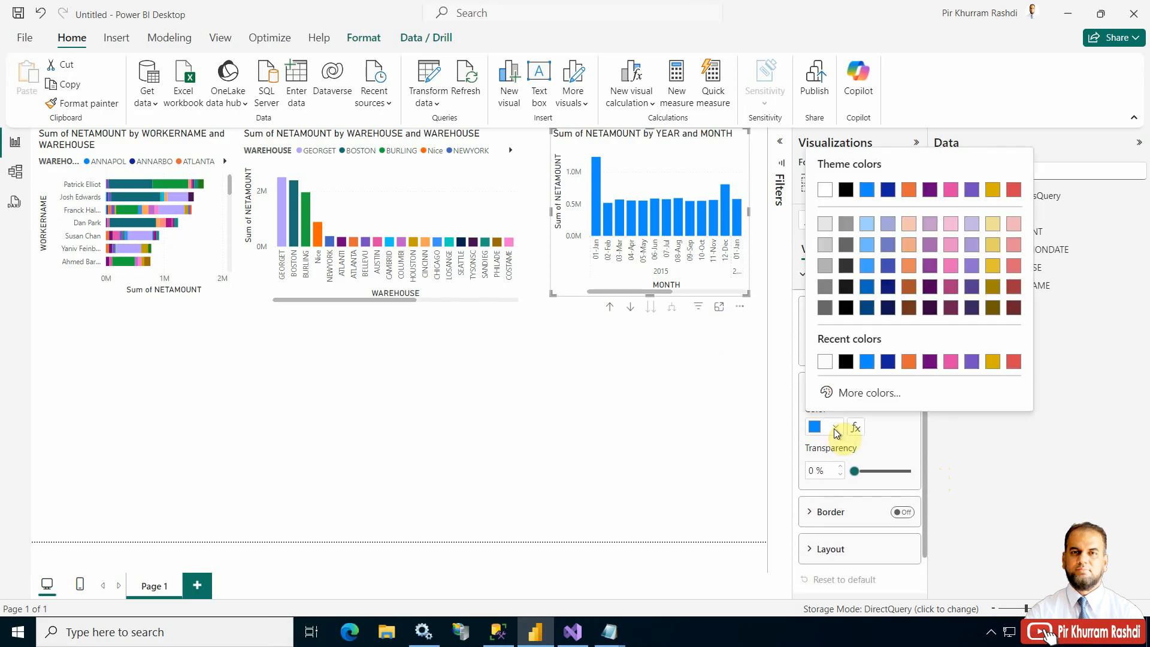
pyautogui.click(951, 269)
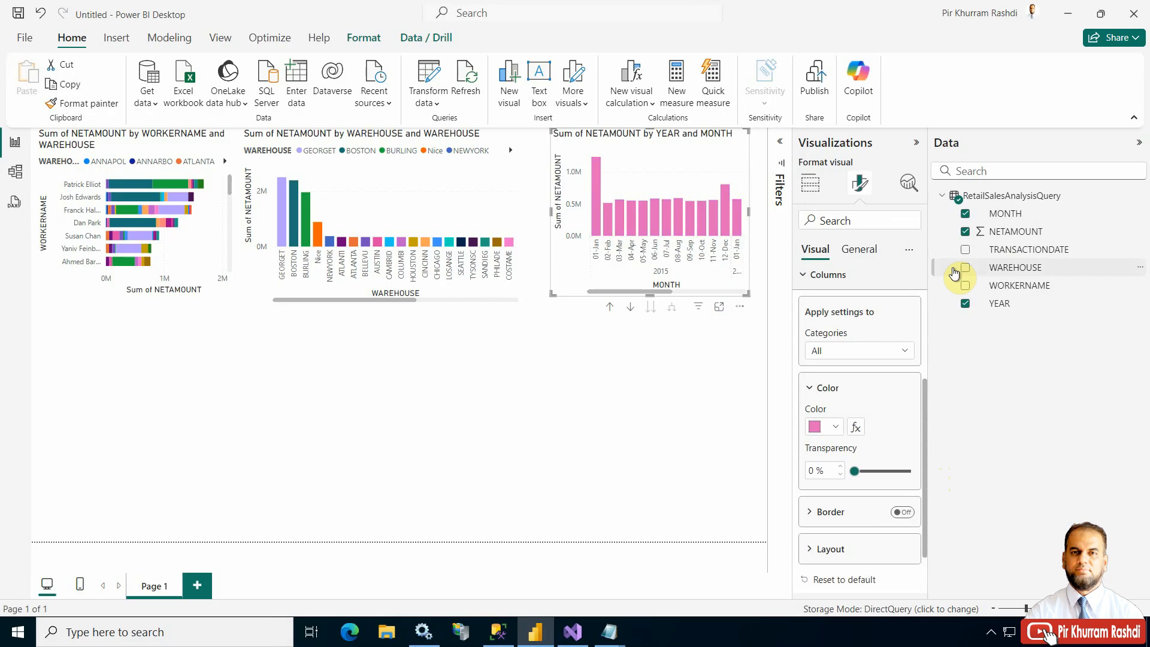
pyautogui.click(1002, 438)
# Add a new slicer on the YEAR field below the worker chart.
pyautogui.click(816, 186)
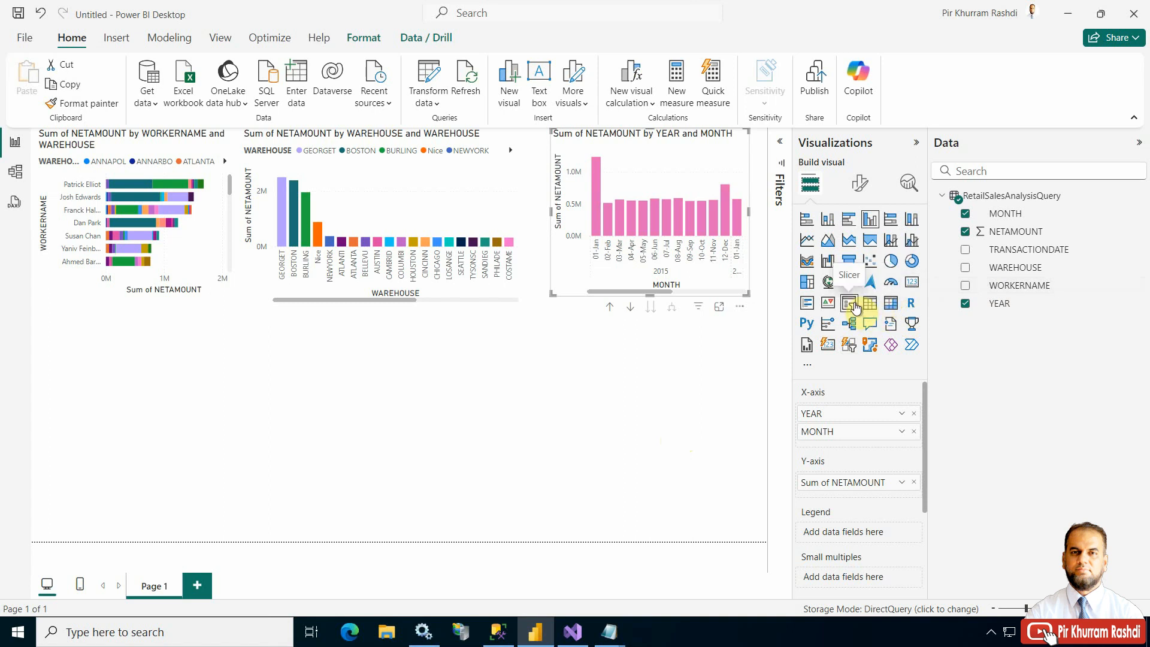
pyautogui.click(682, 382)
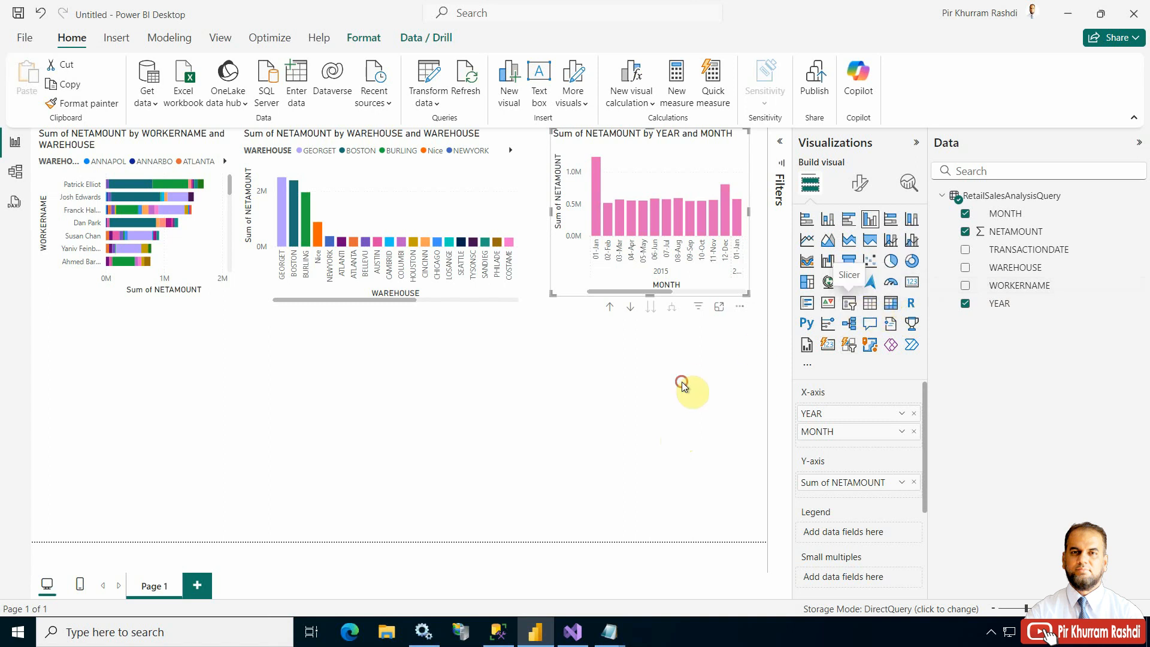
pyautogui.click(851, 307)
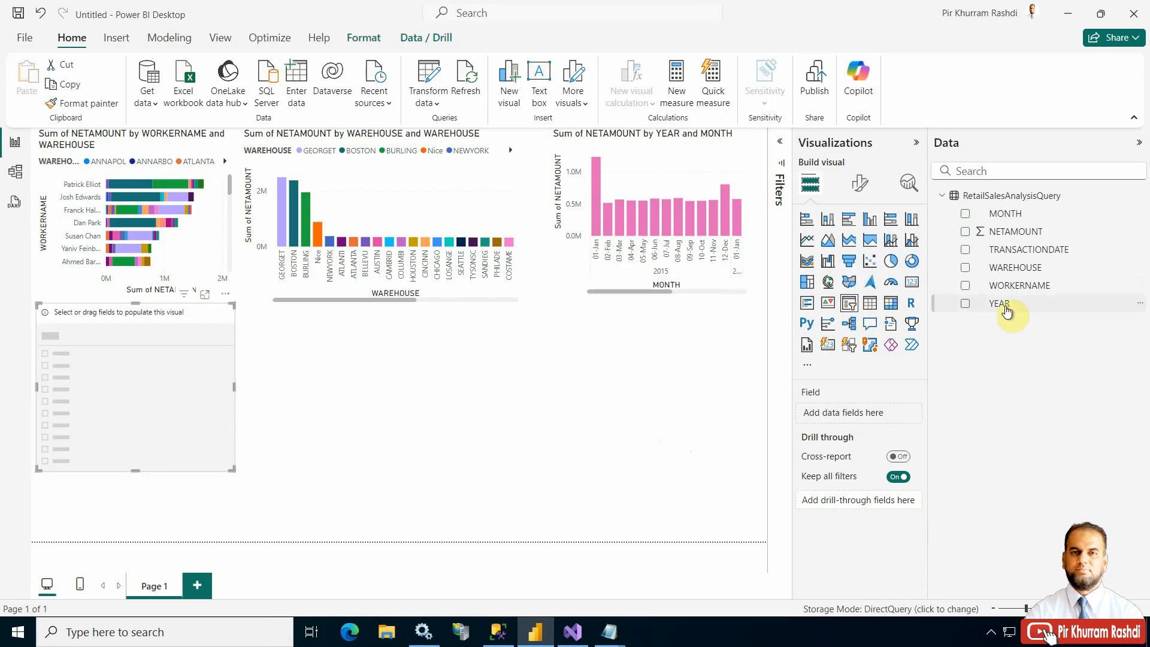
pyautogui.moveTo(997, 307); pyautogui.dragTo(836, 417)
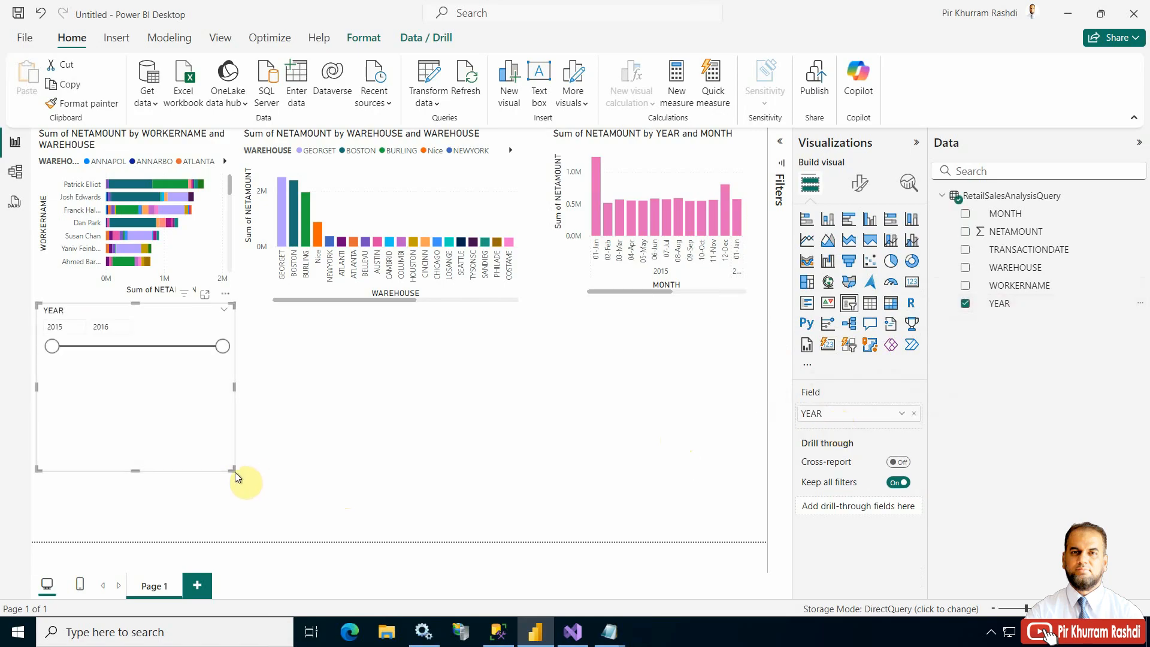
# Change the YEAR slicer's style to Dropdown and shrink its frame to fit just the header and selection box.
pyautogui.click(901, 415)
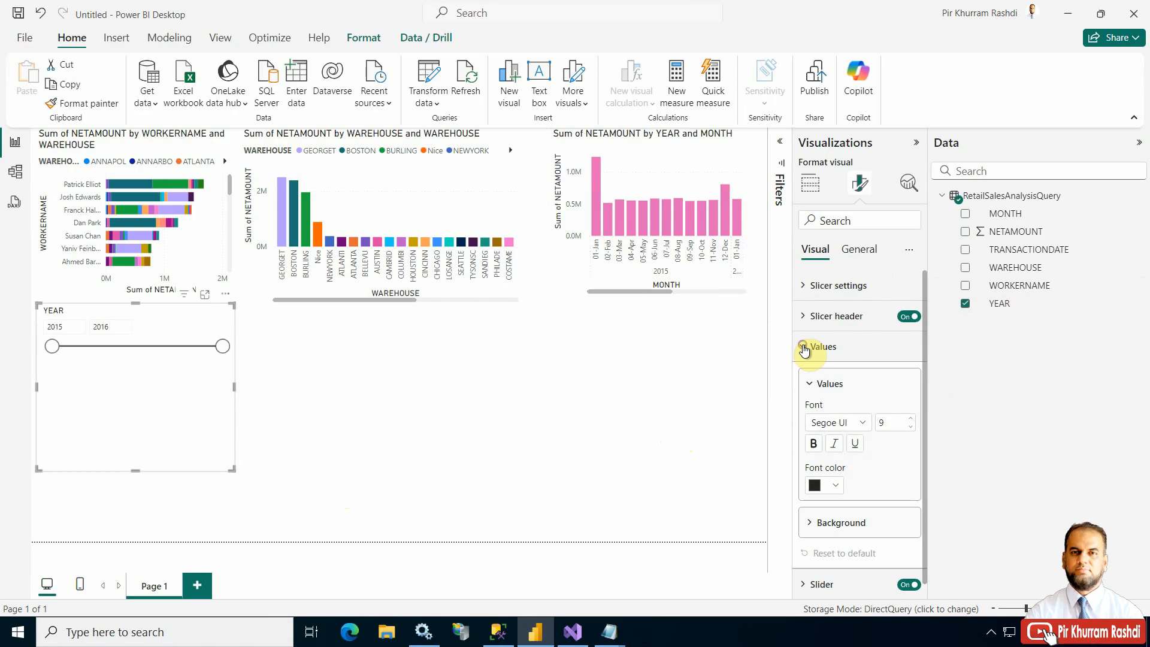
pyautogui.click(802, 346)
pyautogui.click(803, 287)
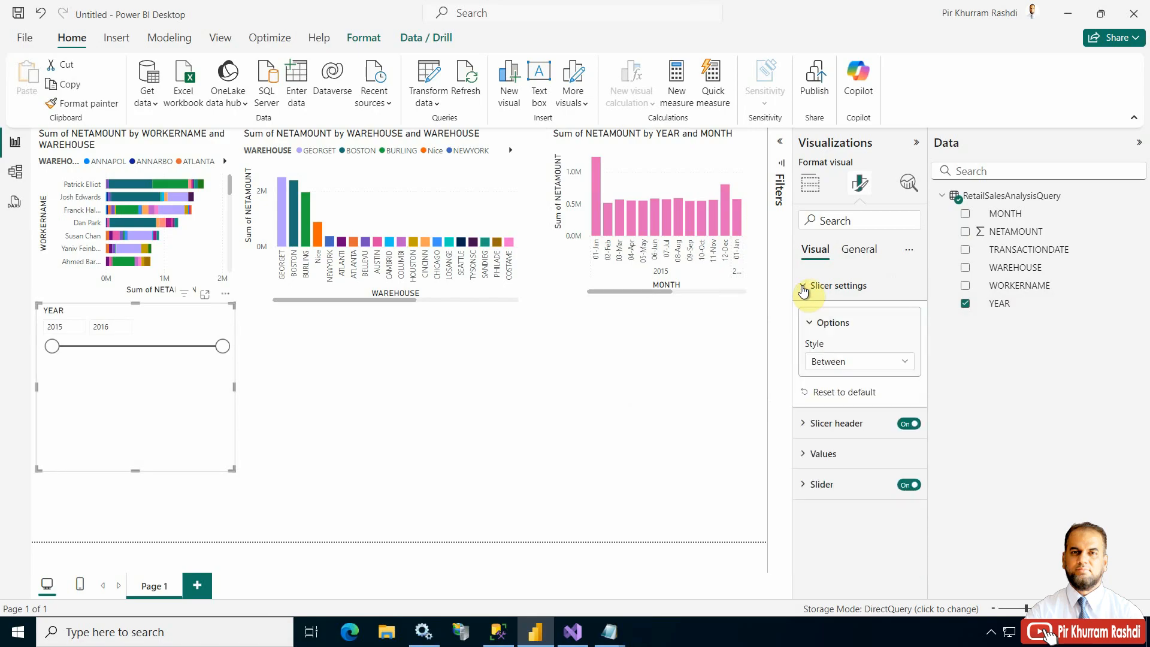
pyautogui.click(848, 362)
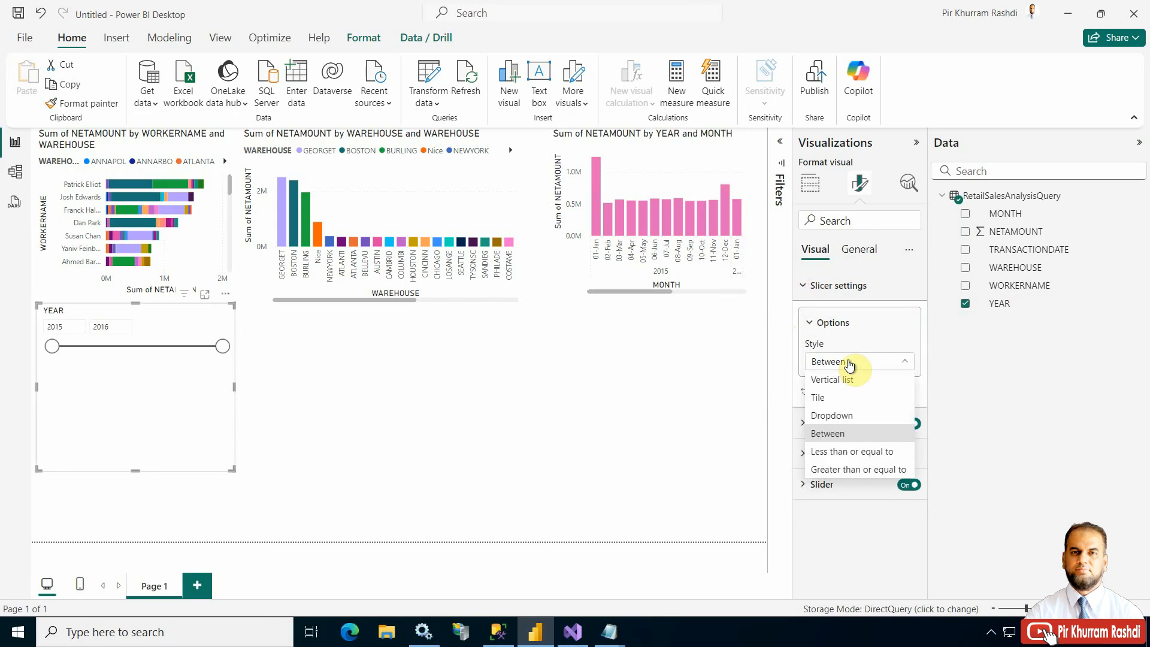
pyautogui.click(839, 416)
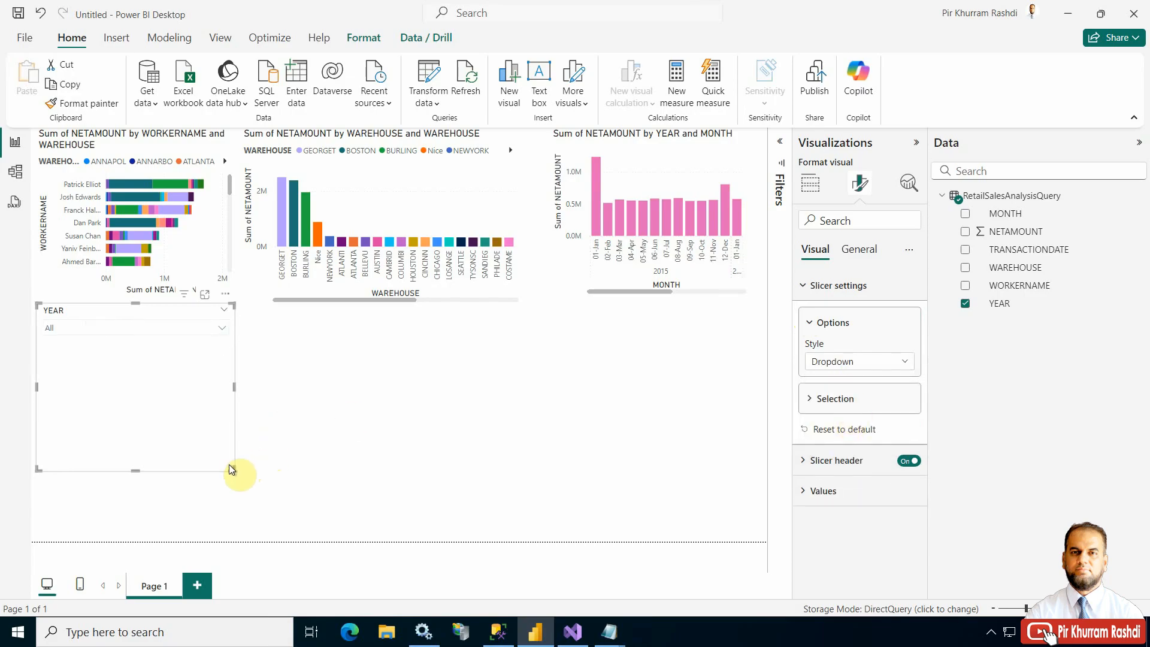
pyautogui.moveTo(233, 471); pyautogui.dragTo(218, 346)
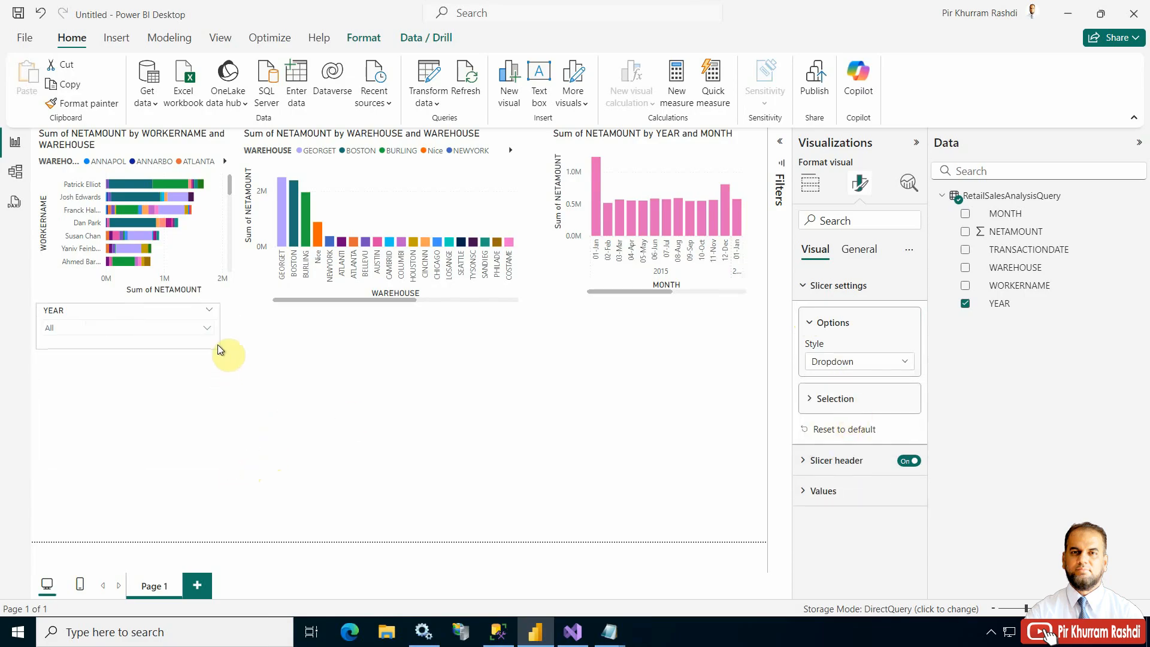
# Move the YEAR slicer slightly down, then copy it and place the copy directly beneath the original.
pyautogui.moveTo(161, 313); pyautogui.dragTo(159, 355)
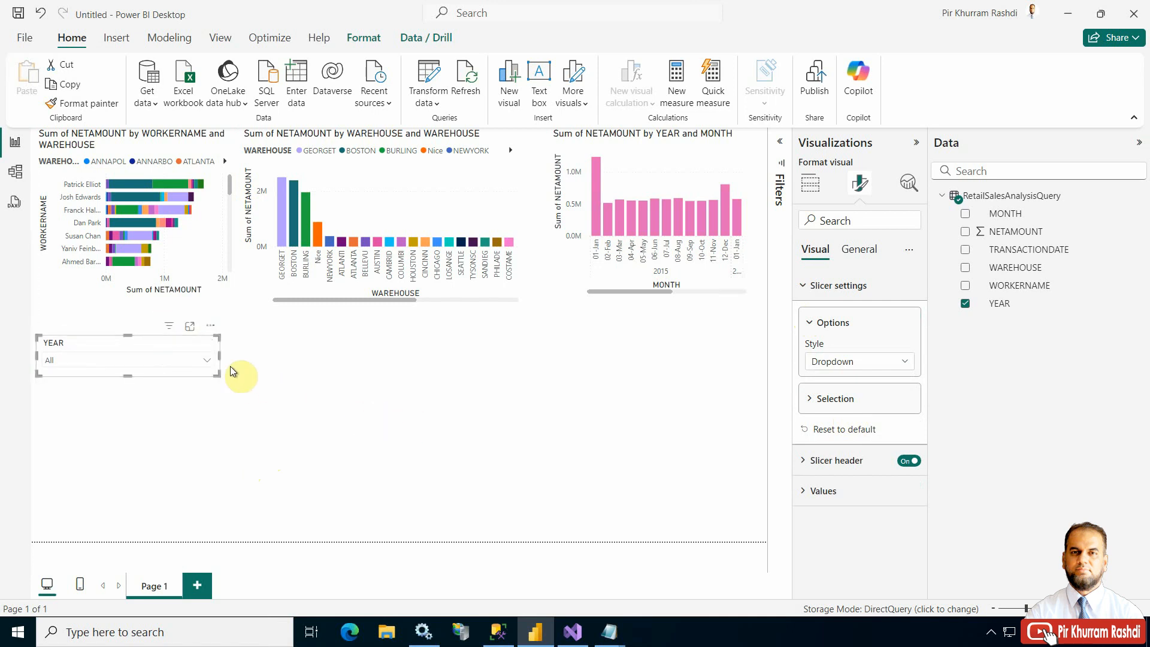
pyautogui.click(230, 366)
pyautogui.click(181, 346)
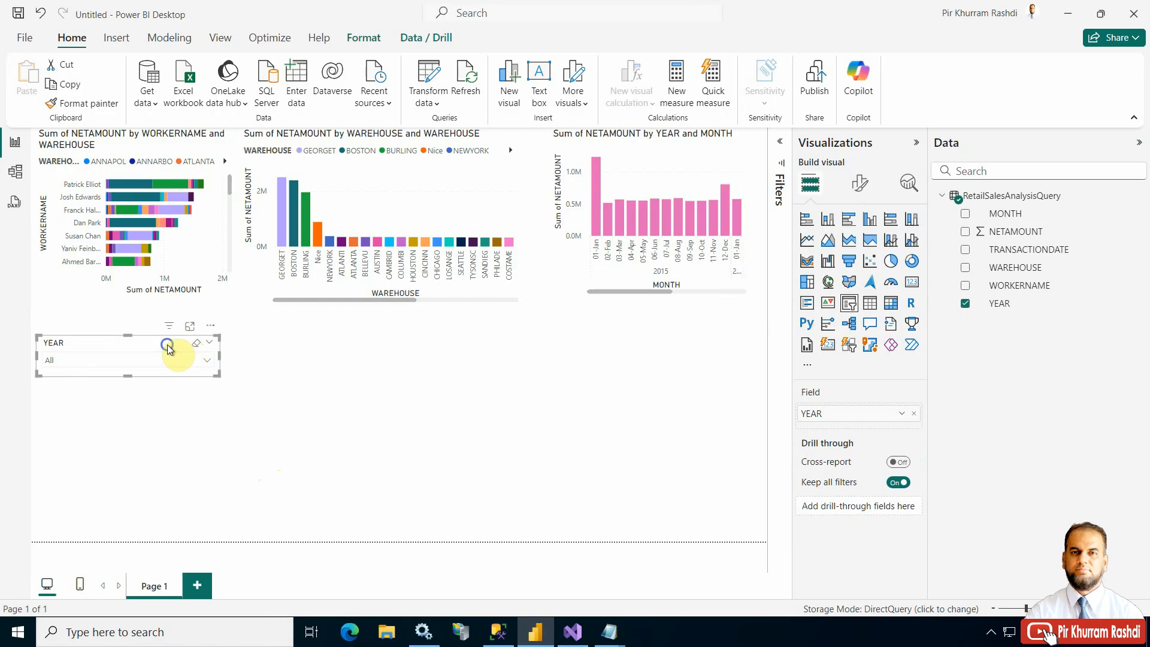
pyautogui.rightClick(168, 345)
pyautogui.moveTo(182, 411)
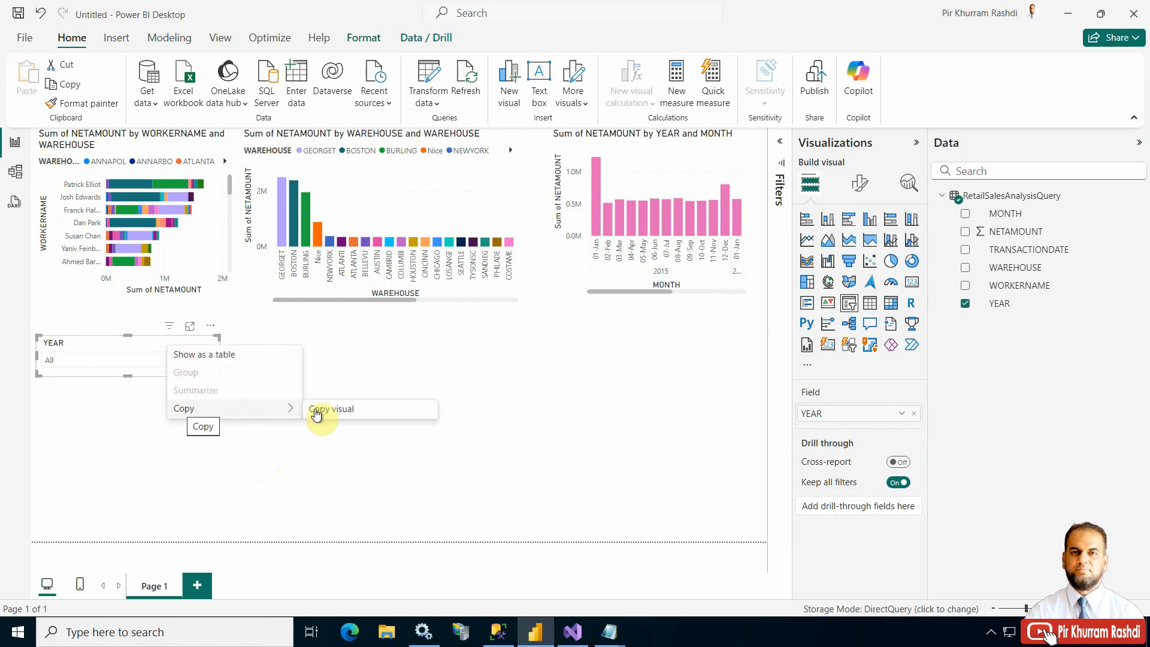
pyautogui.click(339, 418)
pyautogui.click(196, 416)
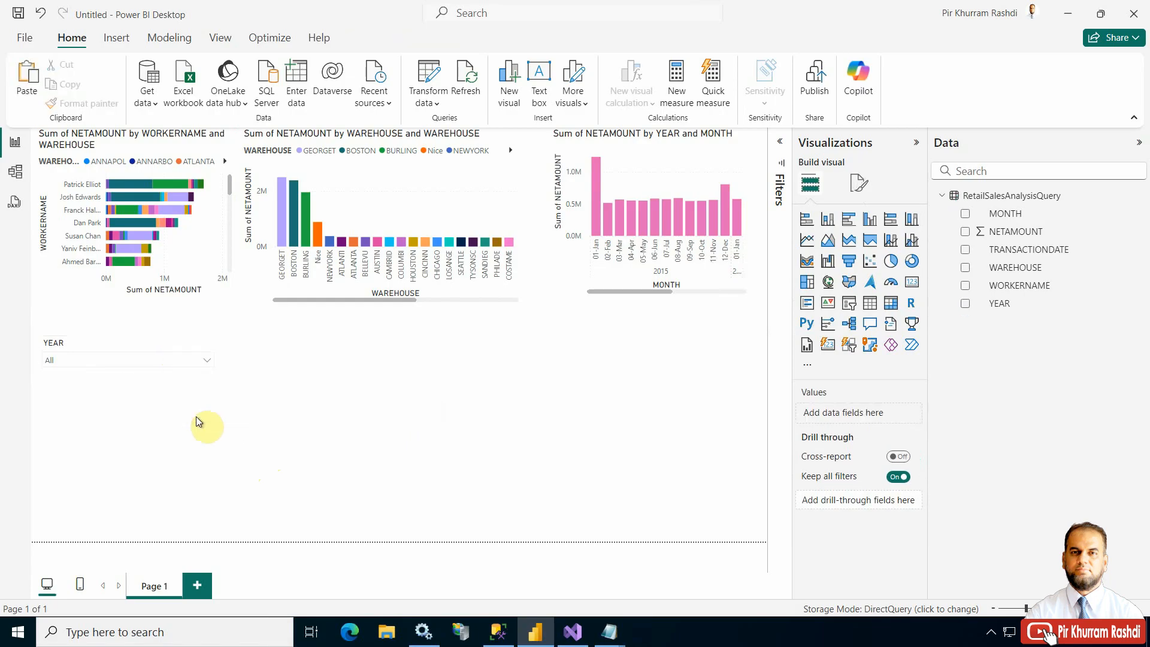
pyautogui.hotkey('ctrl', 'v')
pyautogui.moveTo(159, 384)
pyautogui.mouseDown()
pyautogui.moveTo(156, 415)
pyautogui.moveTo(157, 393)
pyautogui.mouseUp()
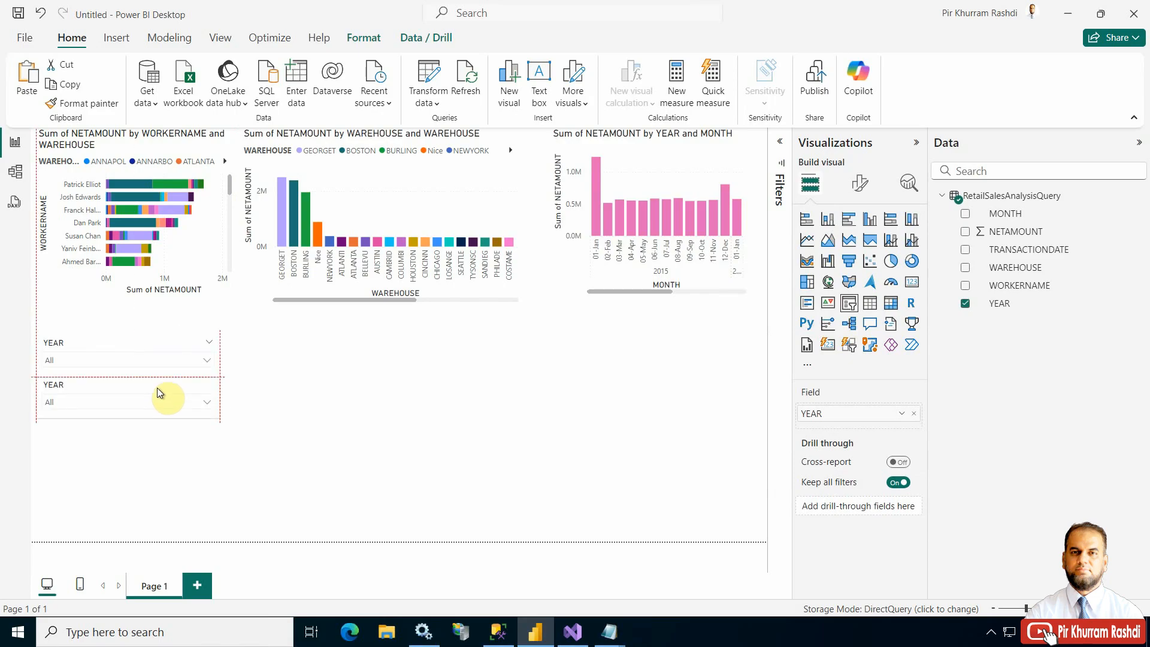
# Paste a second copy of the YEAR slicer and stack it under the first copy.
pyautogui.click(207, 448)
pyautogui.hotkey('ctrl', 'v')
pyautogui.click(153, 355)
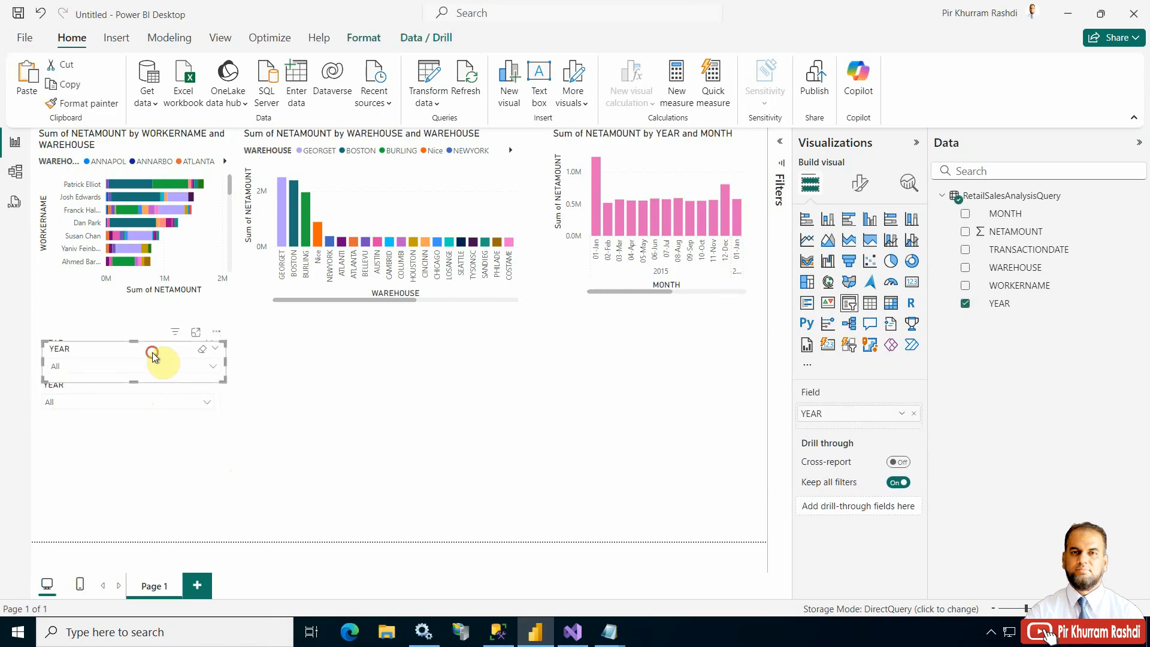
pyautogui.moveTo(145, 438); pyautogui.dragTo(146, 434)
# Replace the YEAR field of the middle slicer with WAREHOUSE.
pyautogui.click(142, 388)
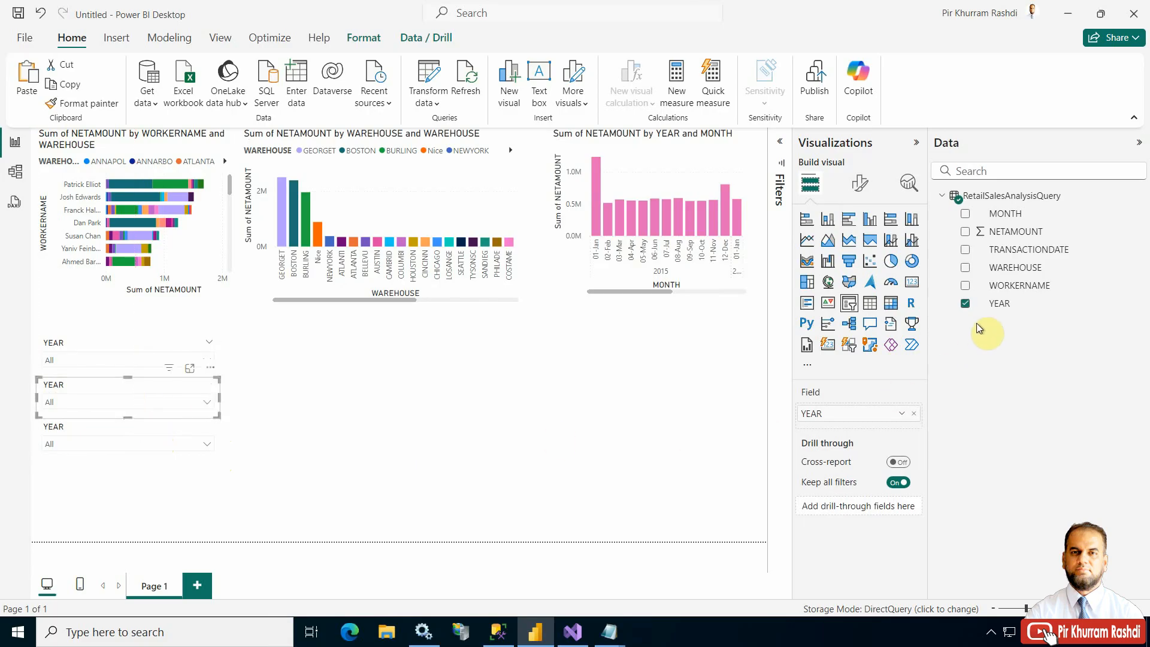
pyautogui.click(966, 267)
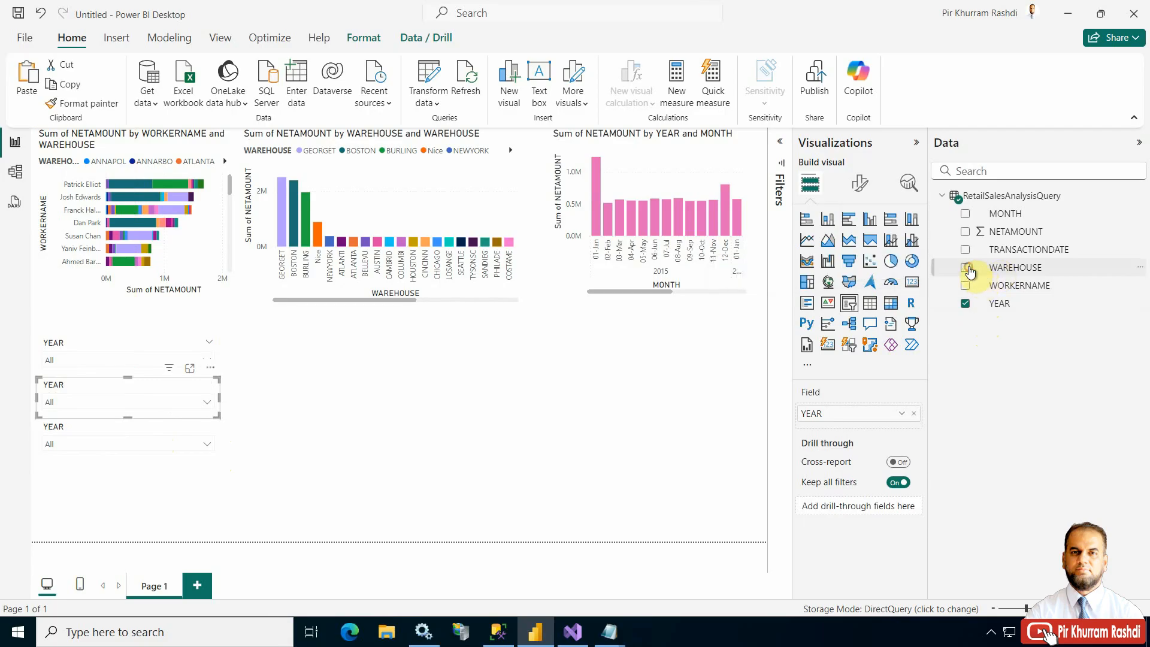
pyautogui.click(965, 305)
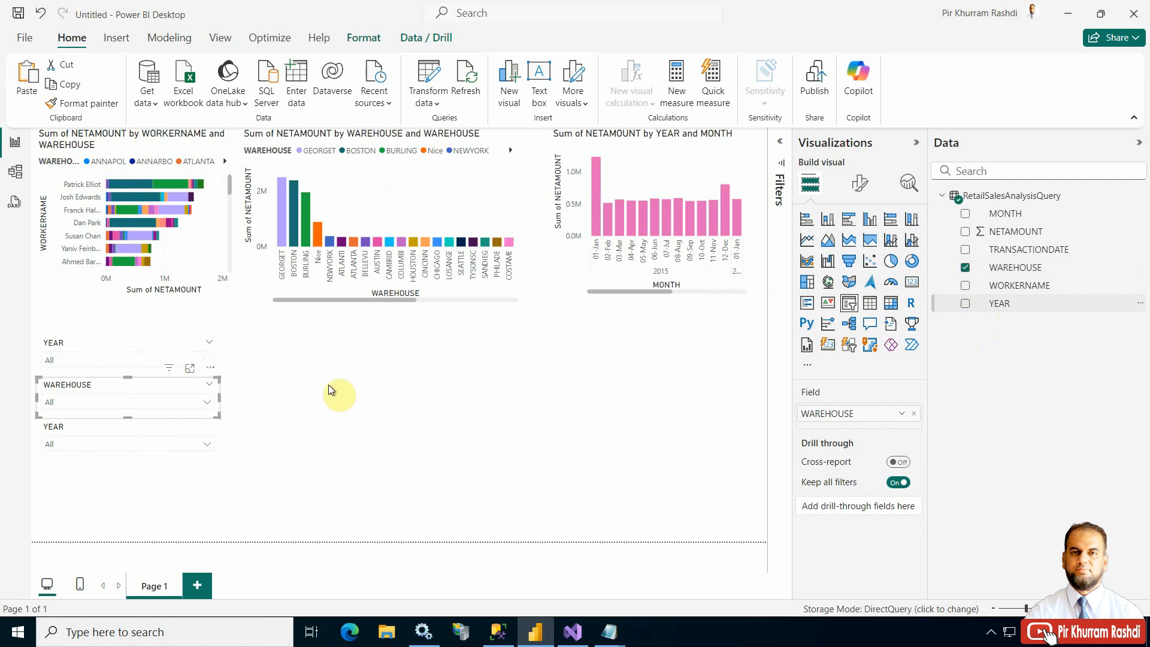
# Replace the YEAR field of the lowest slicer with WORKERNAME.
pyautogui.click(154, 428)
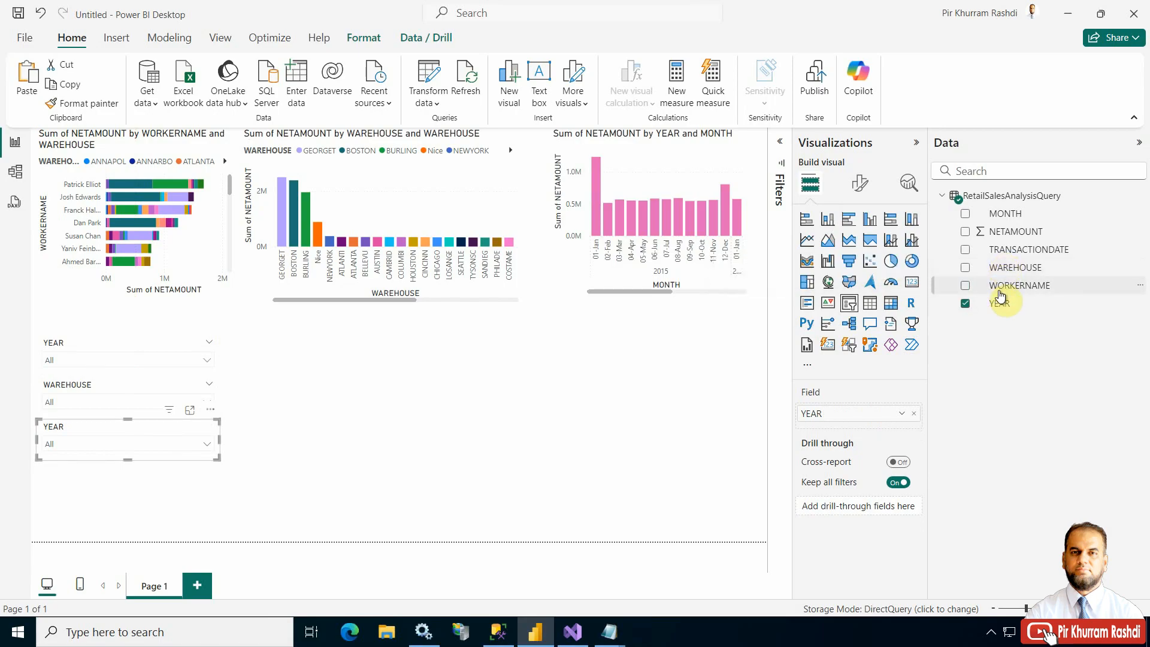
pyautogui.click(964, 287)
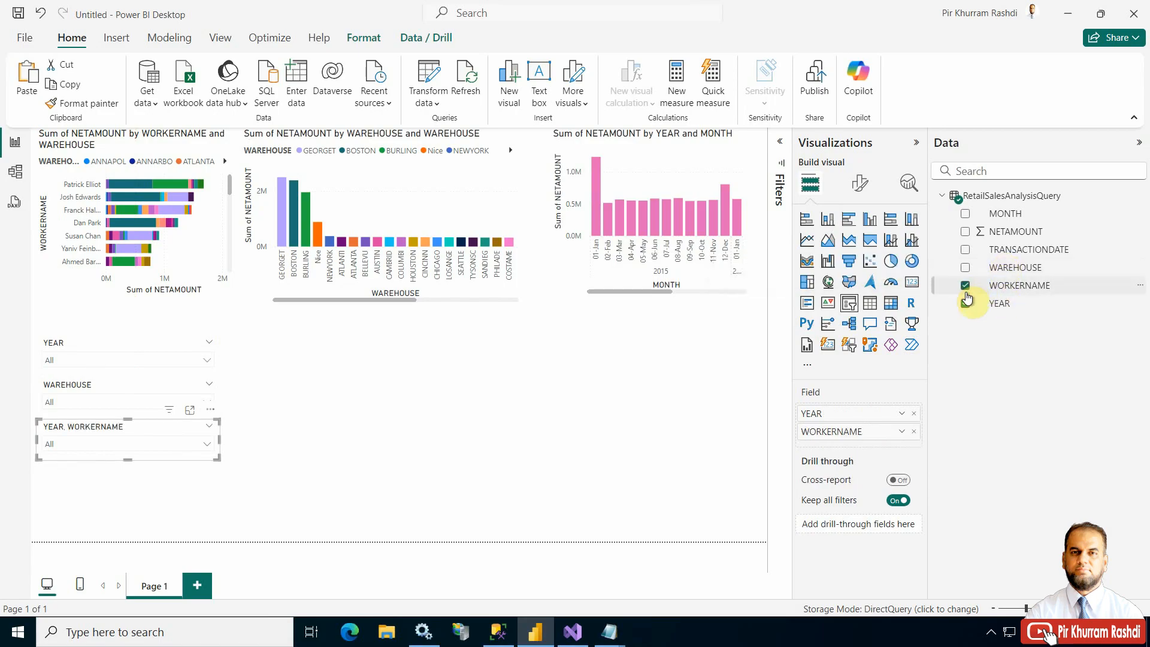
pyautogui.click(968, 305)
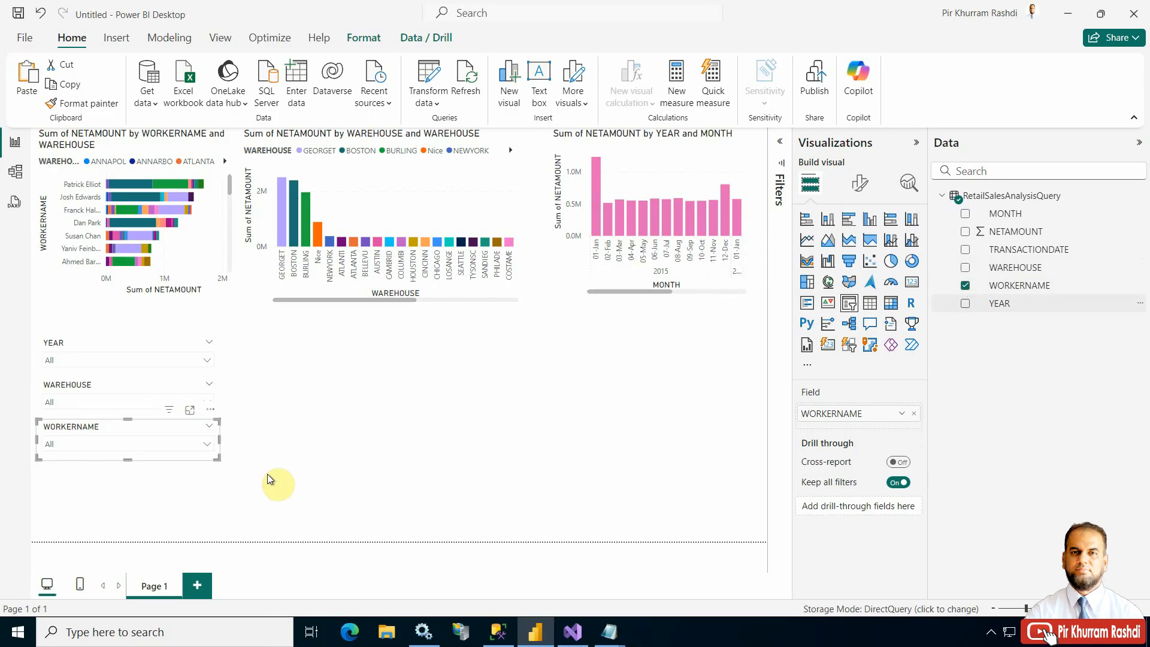
# Move all three slicers together down to the lower edge of the report page, leaving a gap below the worker chart.
pyautogui.click(250, 490)
pyautogui.moveTo(250, 490); pyautogui.dragTo(50, 330)
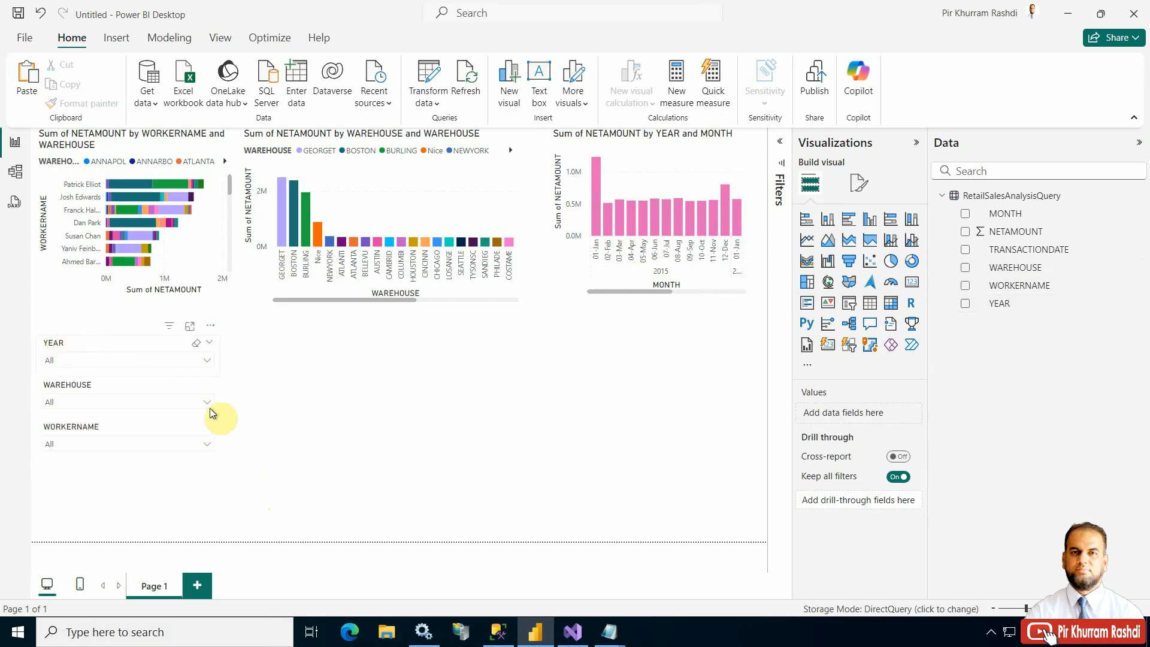
pyautogui.moveTo(242, 497)
pyautogui.mouseDown()
pyautogui.moveTo(21, 317)
pyautogui.moveTo(80, 389)
pyautogui.moveTo(79, 420)
pyautogui.mouseUp()
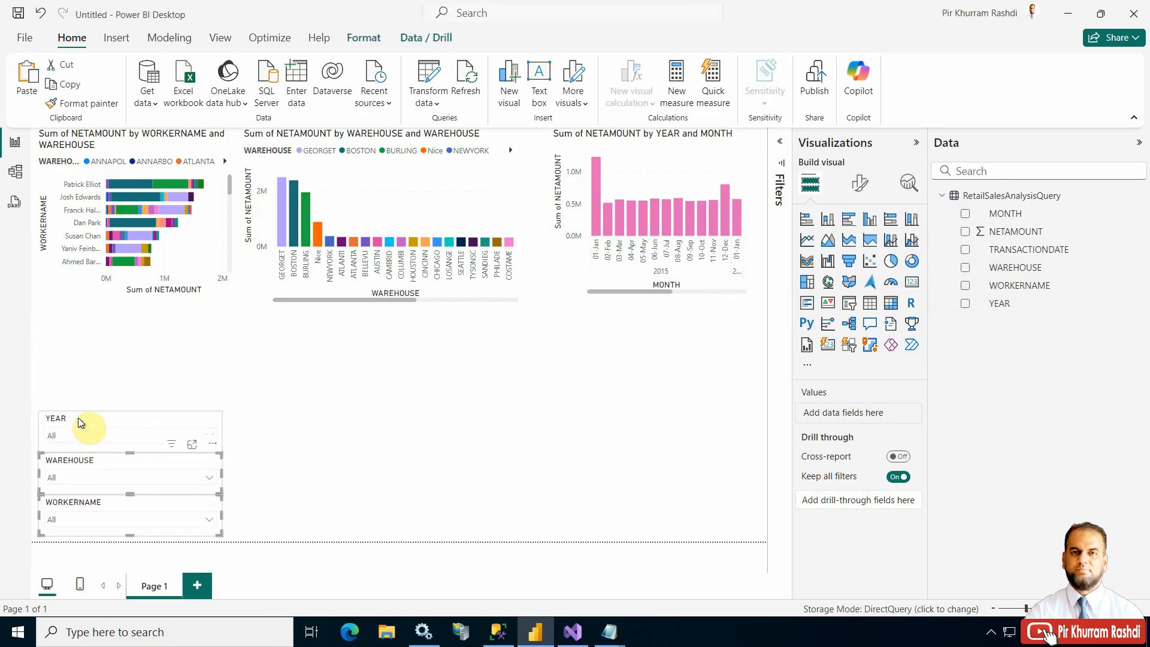
pyautogui.click(81, 423)
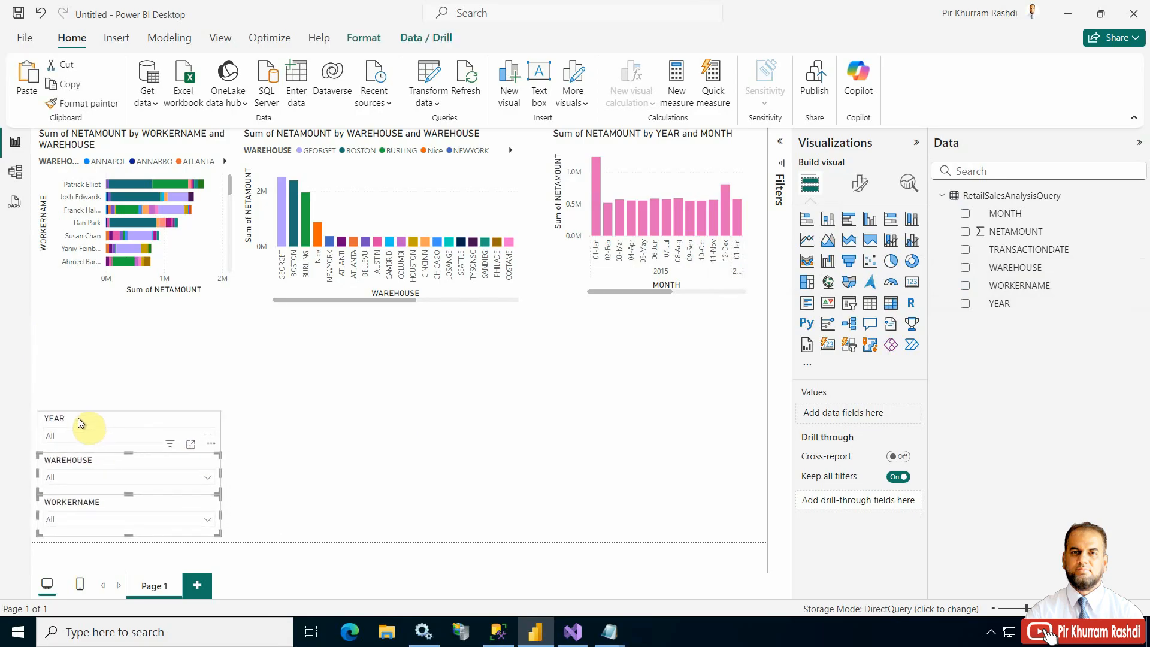
pyautogui.click(331, 423)
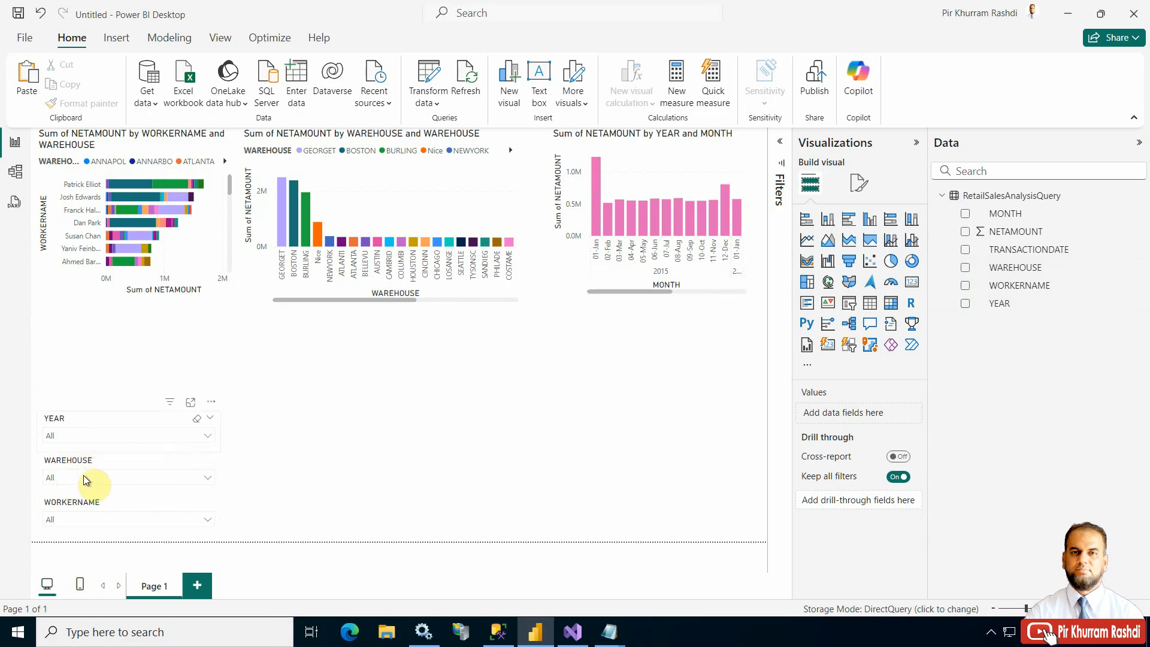
pyautogui.click(332, 441)
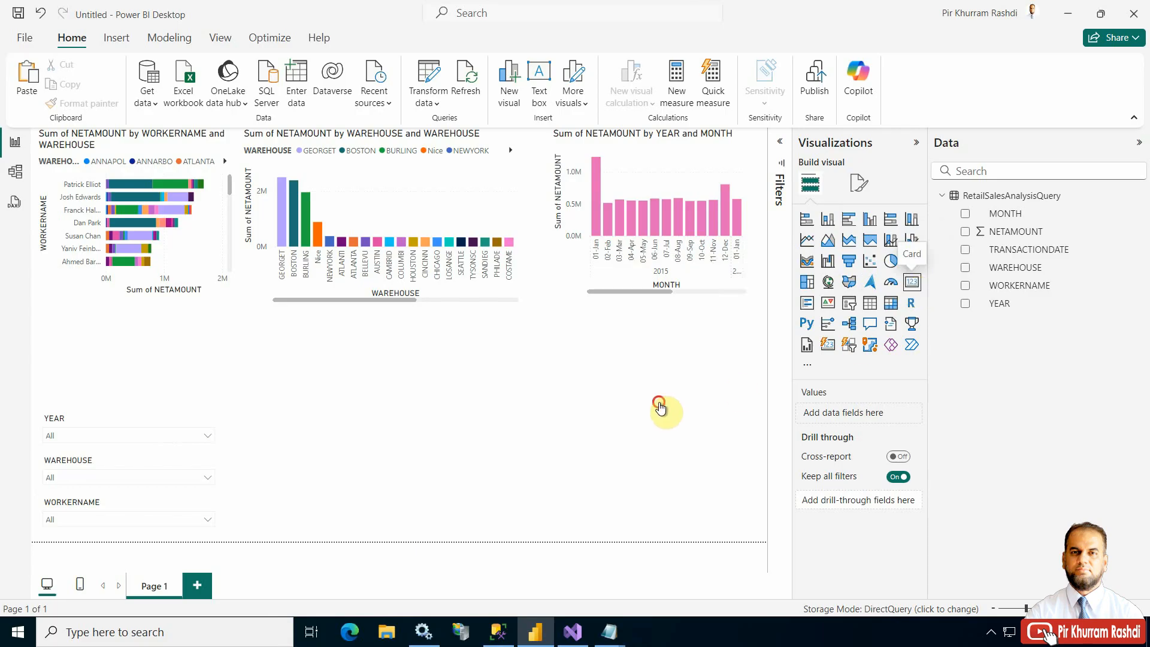
# Add a card showing the sum of NETAMOUNT between the worker chart and the YEAR slicer, narrowed to the slicers' width.
pyautogui.click(911, 284)
pyautogui.moveTo(181, 479); pyautogui.dragTo(174, 338)
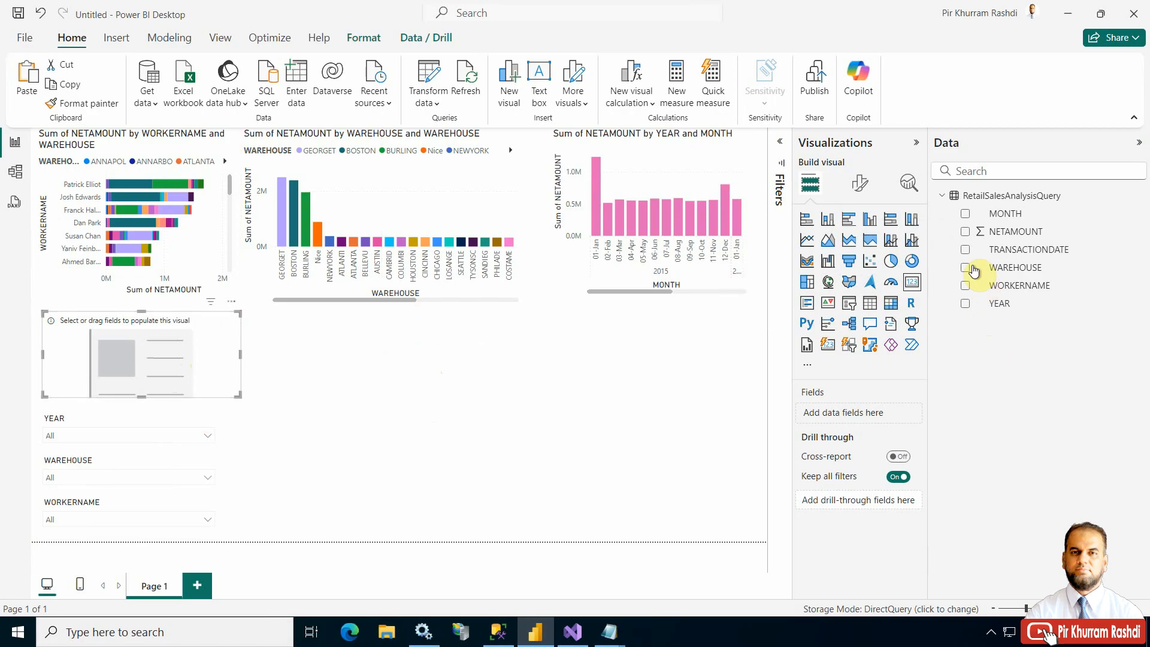
pyautogui.click(965, 231)
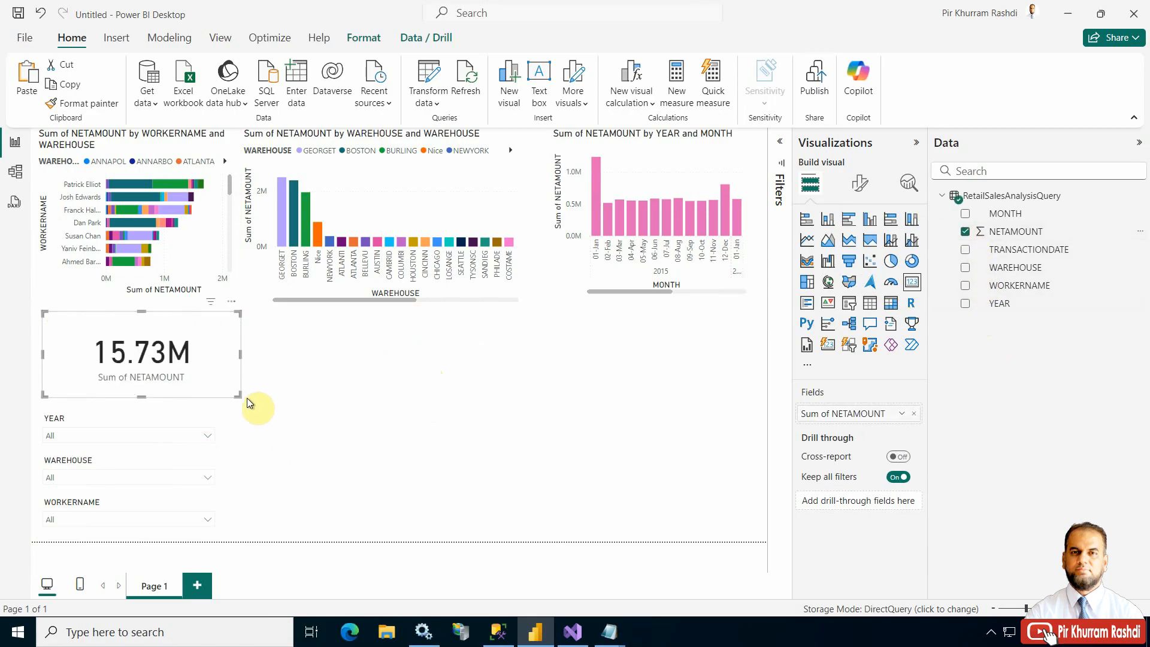
pyautogui.moveTo(206, 396); pyautogui.dragTo(209, 398)
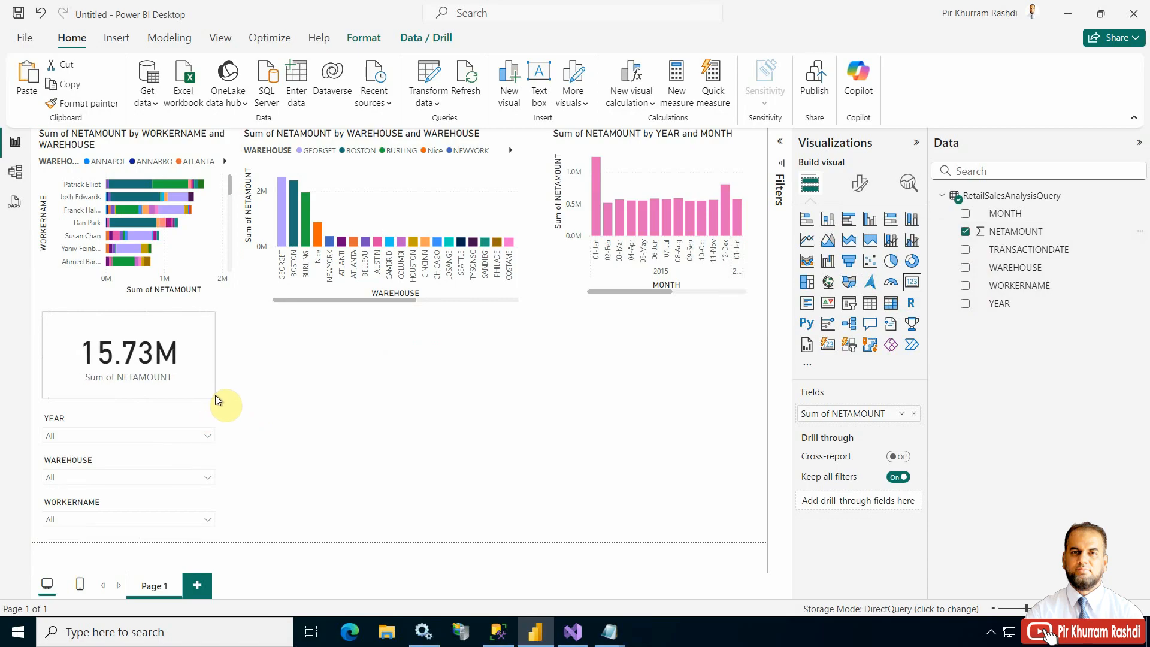
pyautogui.click(214, 394)
pyautogui.click(369, 464)
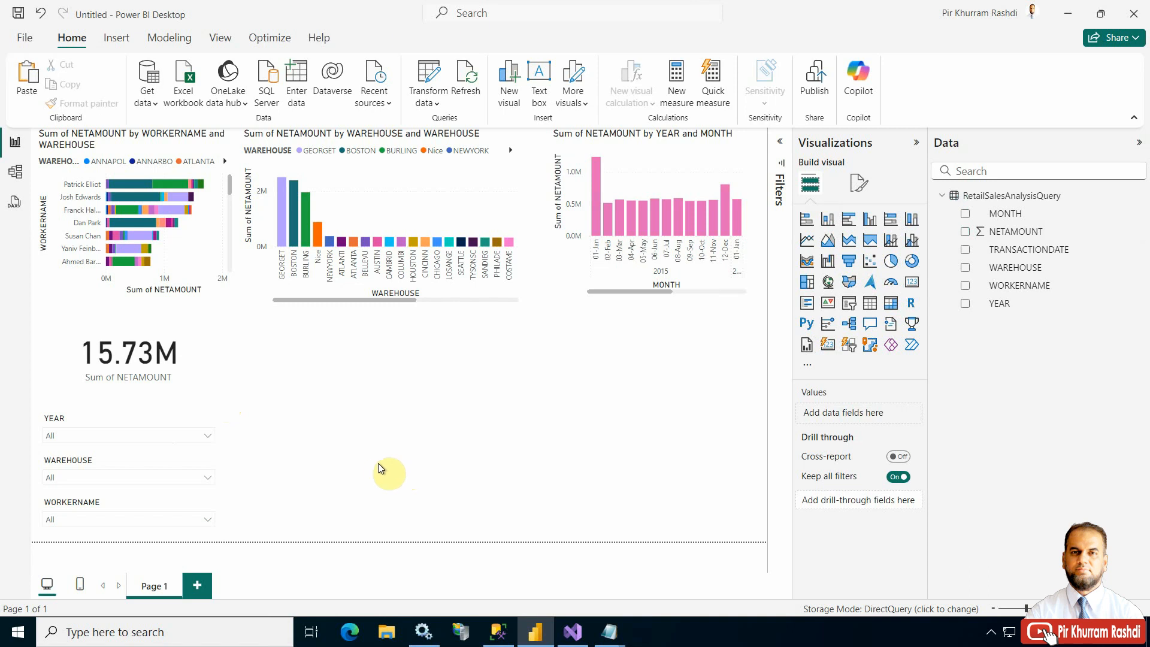
# Make the warehouse chart slightly taller and narrower, freeing space between it and the worker chart.
pyautogui.click(521, 304)
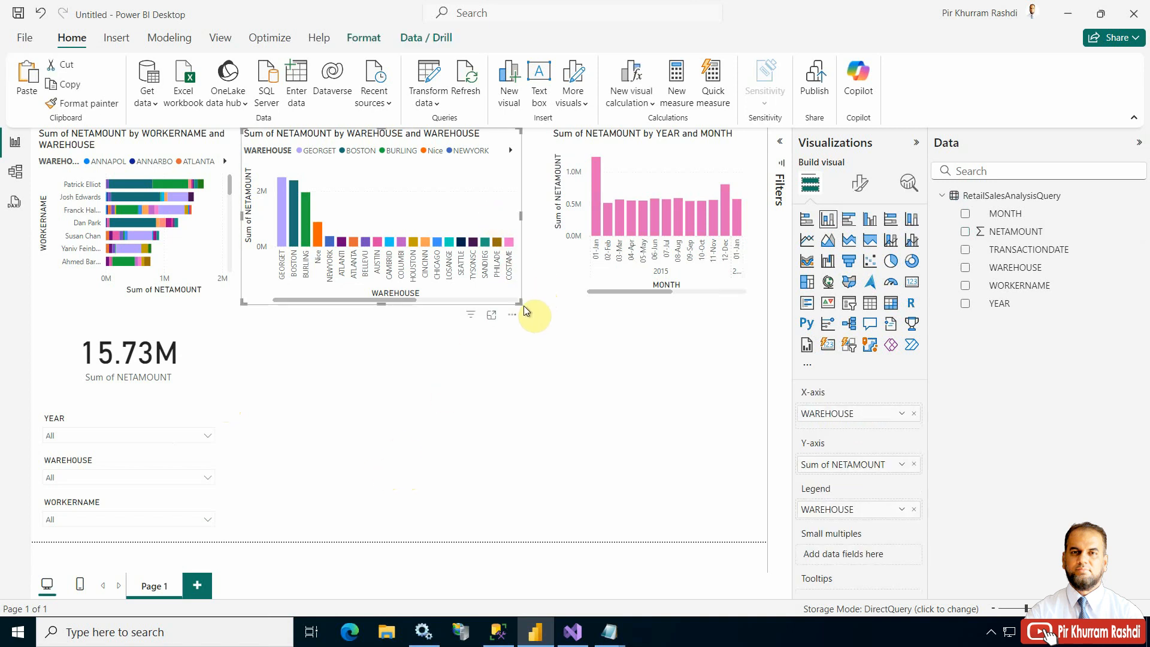
pyautogui.moveTo(521, 305)
pyautogui.mouseDown()
pyautogui.moveTo(477, 304)
pyautogui.moveTo(512, 307)
pyautogui.mouseUp()
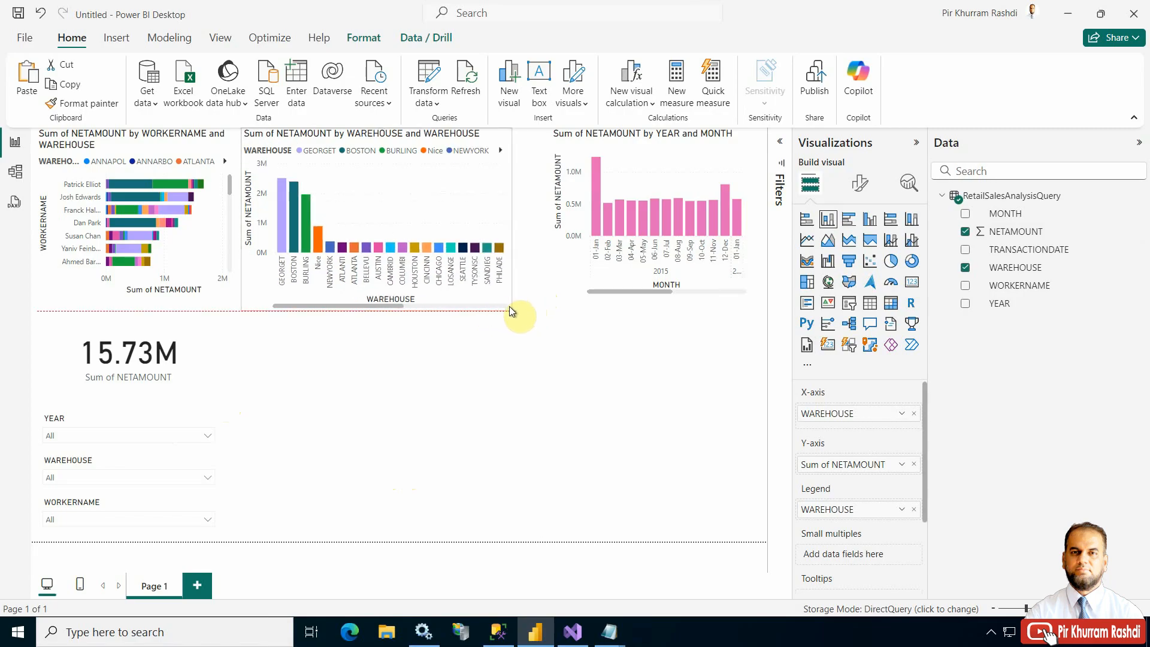
pyautogui.moveTo(243, 220); pyautogui.dragTo(274, 214)
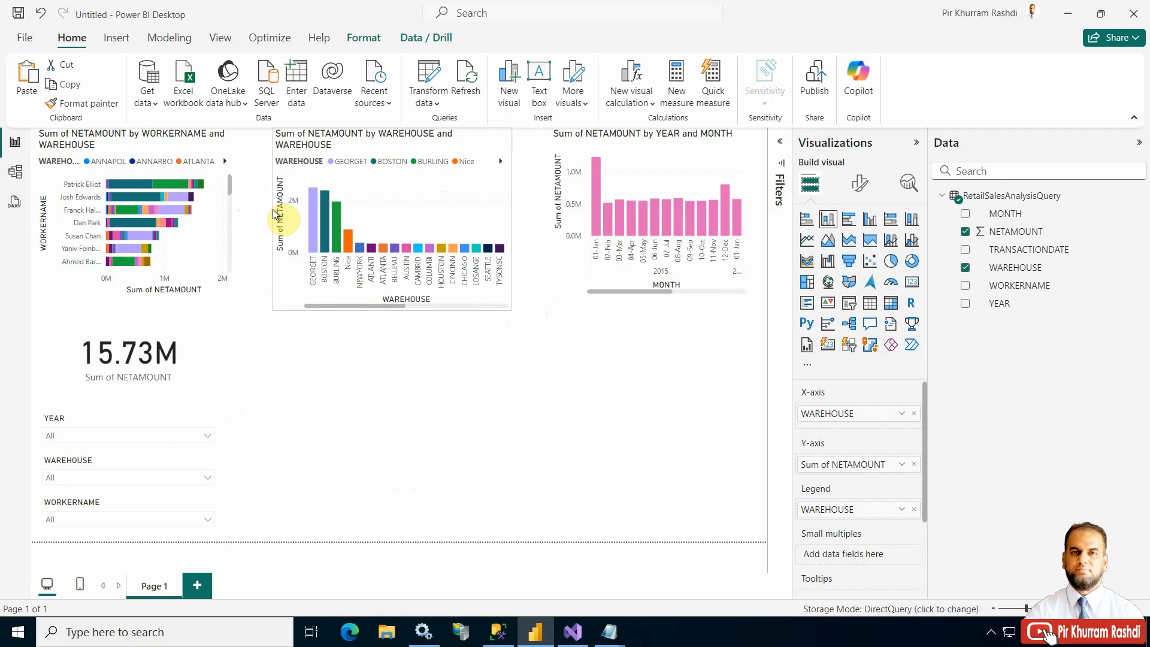
# Widen the worker chart toward the warehouse chart and extend its lower edge to match that chart's.
pyautogui.click(237, 215)
pyautogui.moveTo(237, 214); pyautogui.dragTo(267, 214)
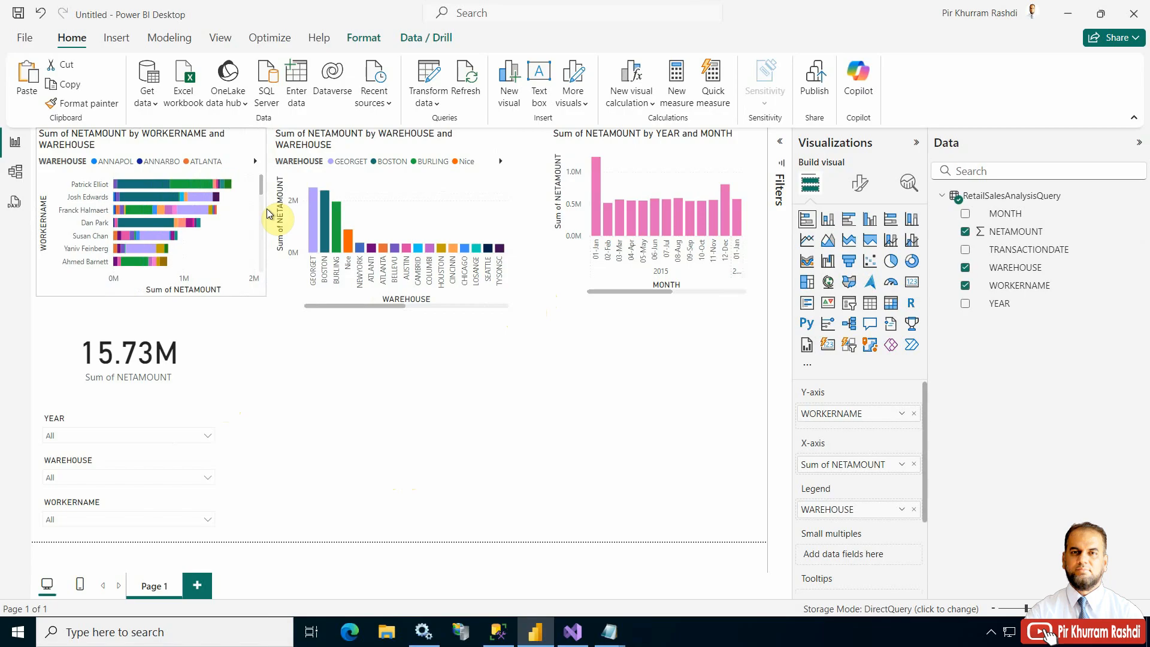
pyautogui.moveTo(148, 295); pyautogui.dragTo(148, 308)
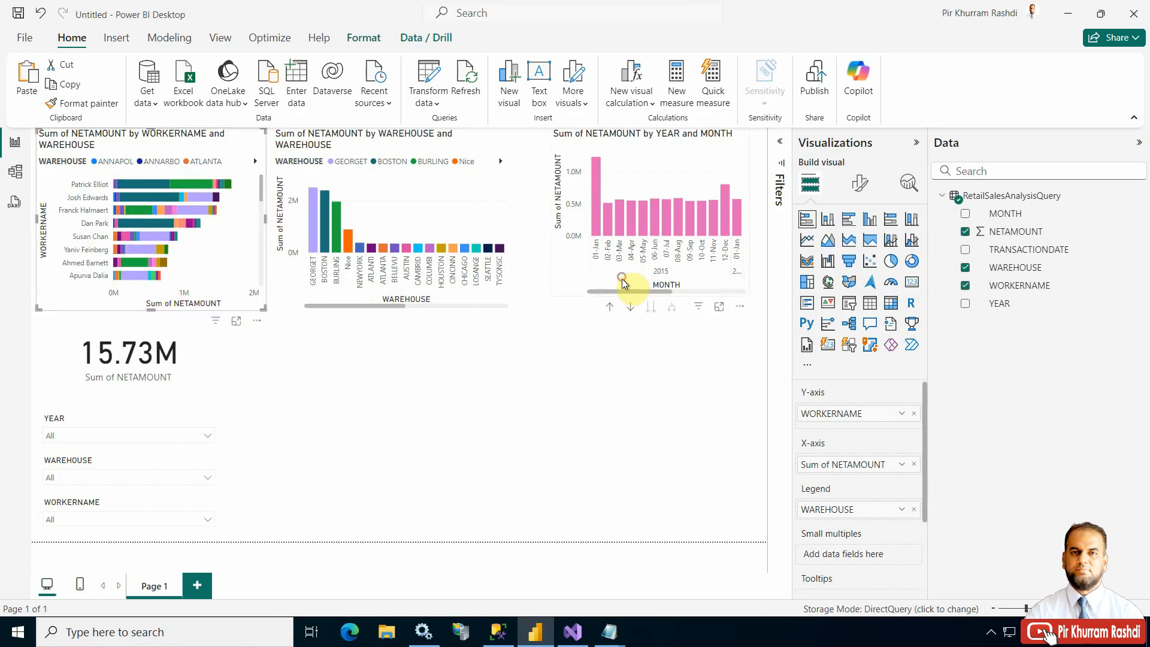
# Extend the year-and-month chart's lower edge to align with the other two charts.
pyautogui.click(623, 274)
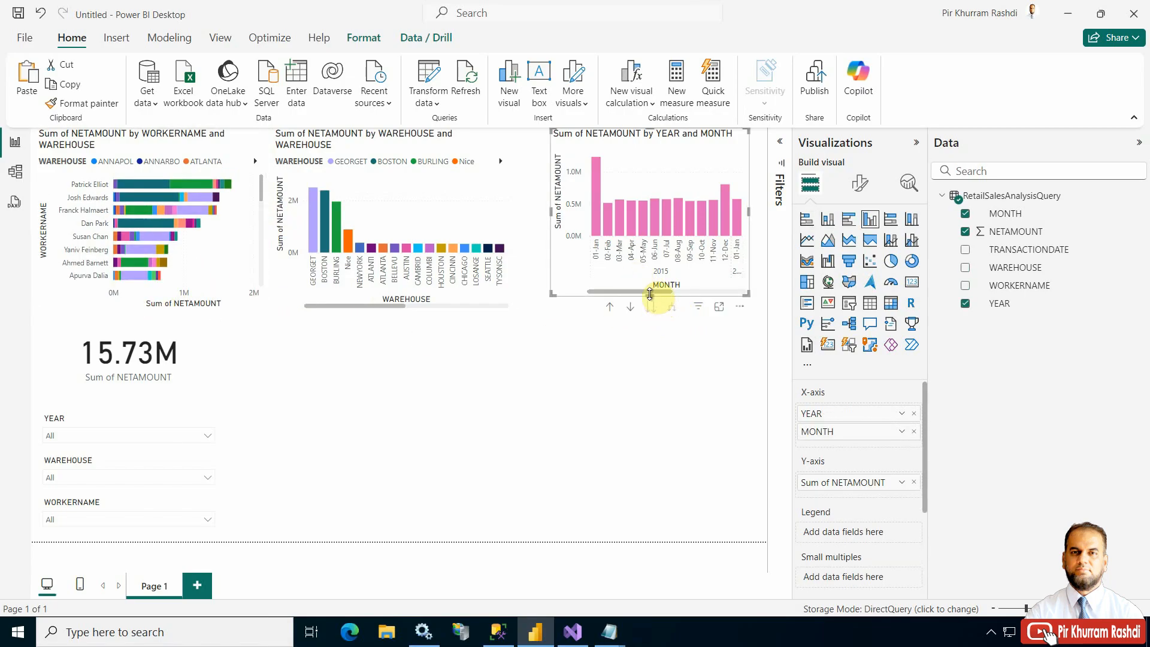
pyautogui.moveTo(650, 294); pyautogui.dragTo(650, 308)
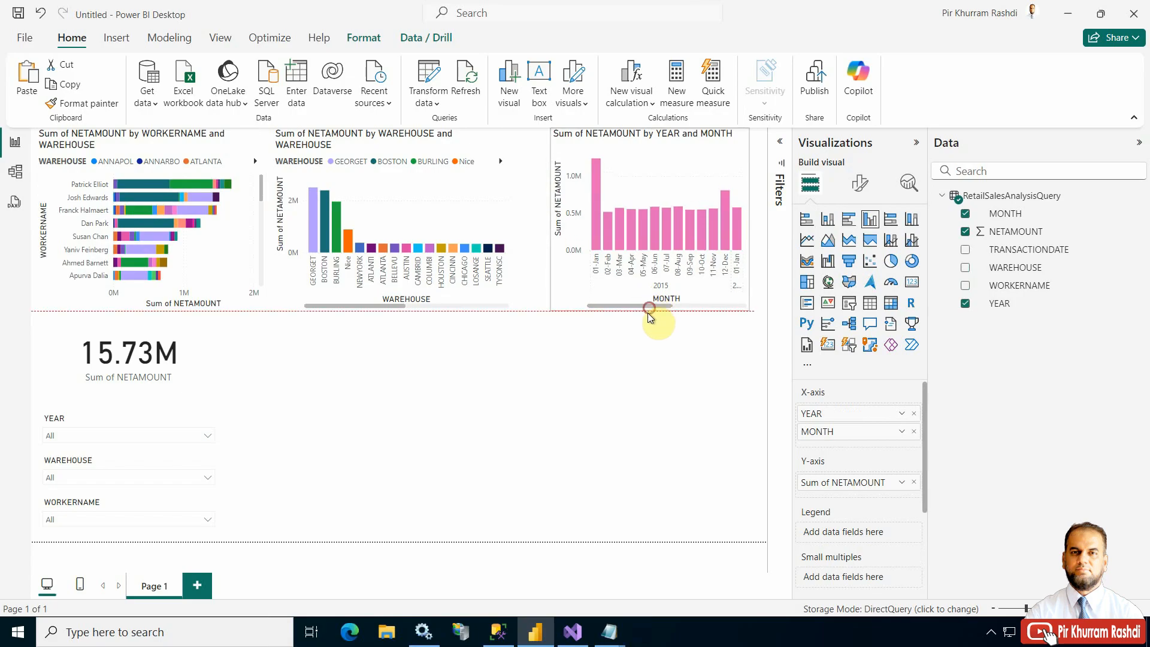
pyautogui.click(580, 363)
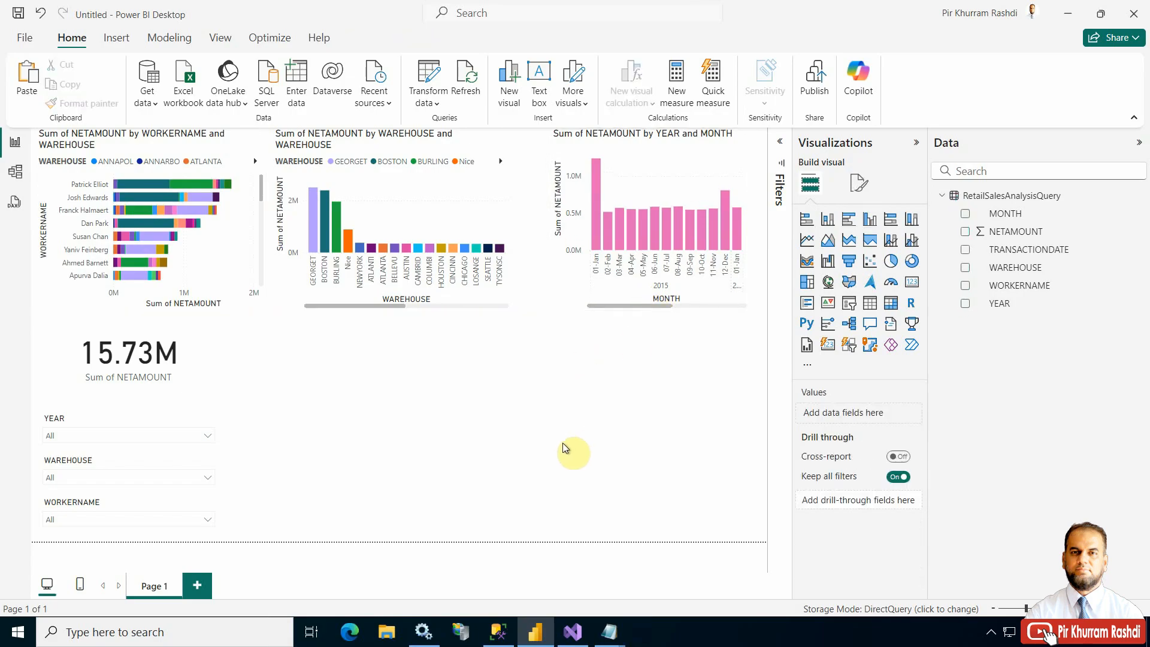
# Place duplicates of the warehouse chart and the year-and-month chart directly below their originals.
pyautogui.click(408, 208)
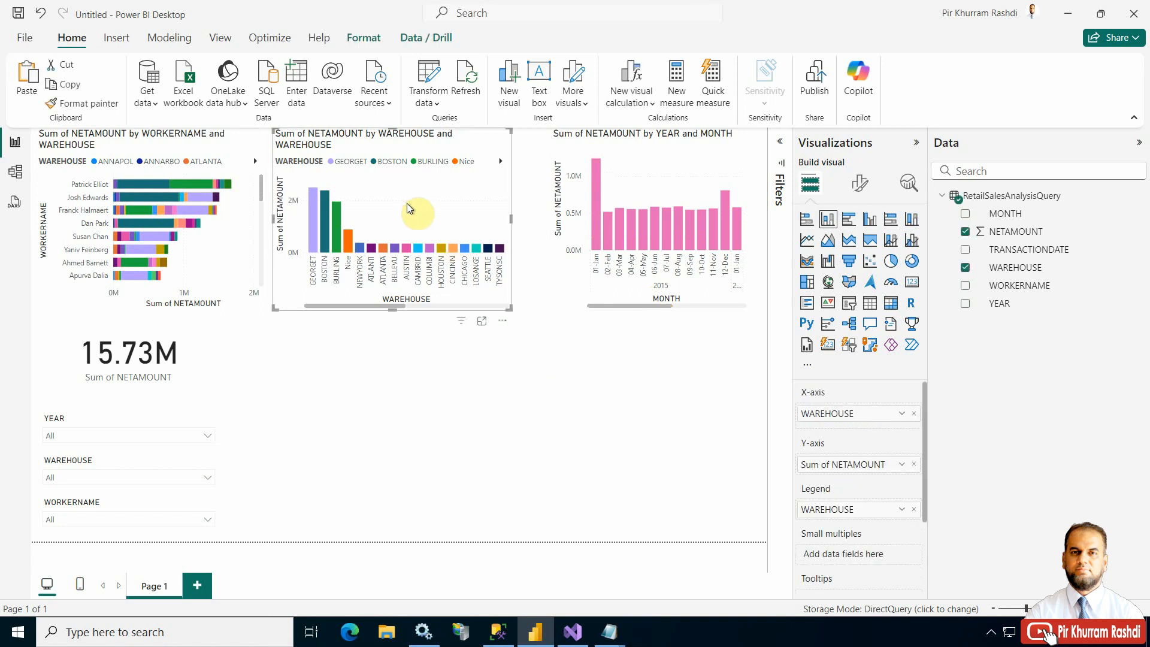
pyautogui.moveTo(408, 207); pyautogui.dragTo(416, 435)
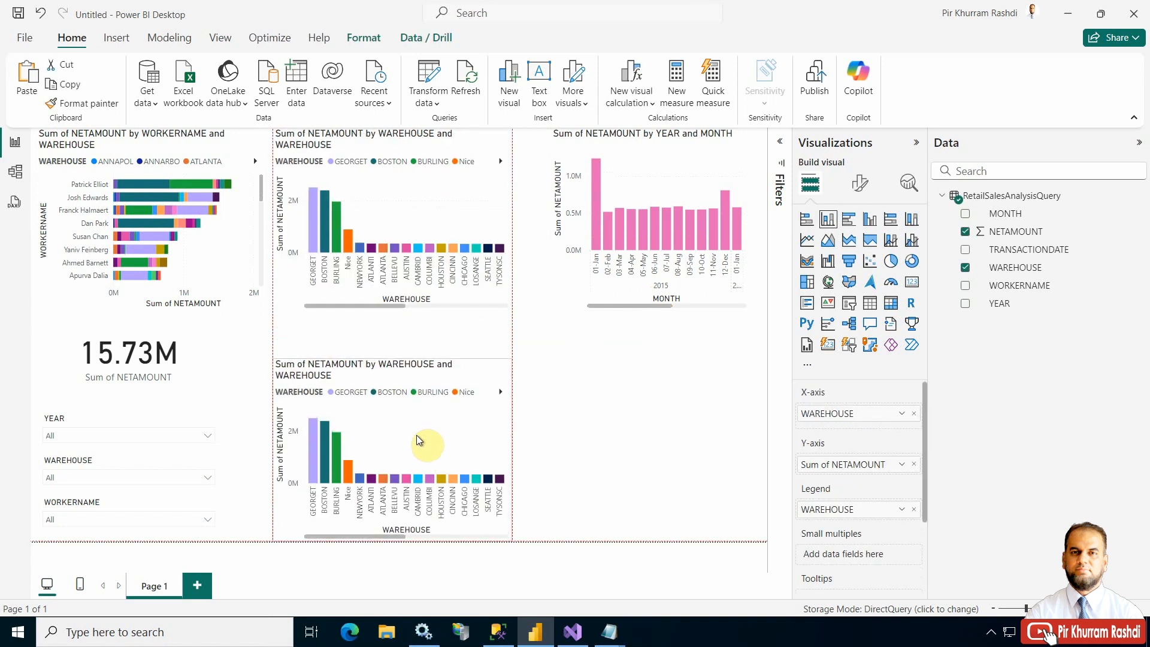
pyautogui.click(588, 280)
pyautogui.moveTo(587, 281); pyautogui.dragTo(597, 484)
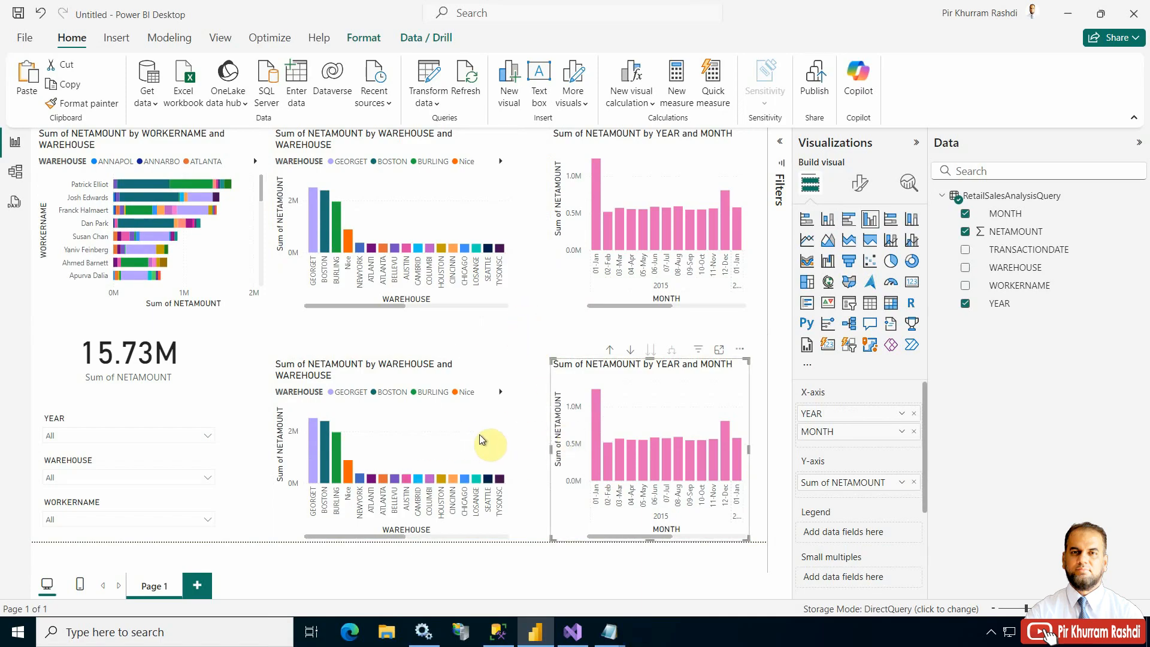
# Change the lower warehouse chart to a line chart and after that to an area chart.
pyautogui.click(479, 431)
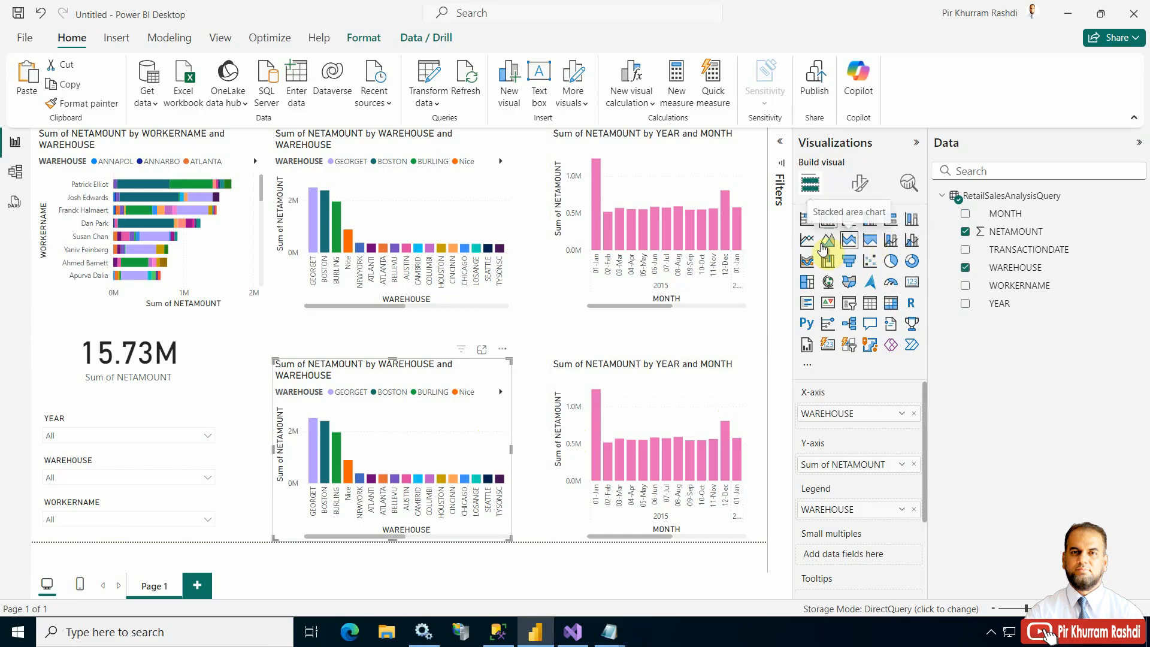
pyautogui.click(812, 240)
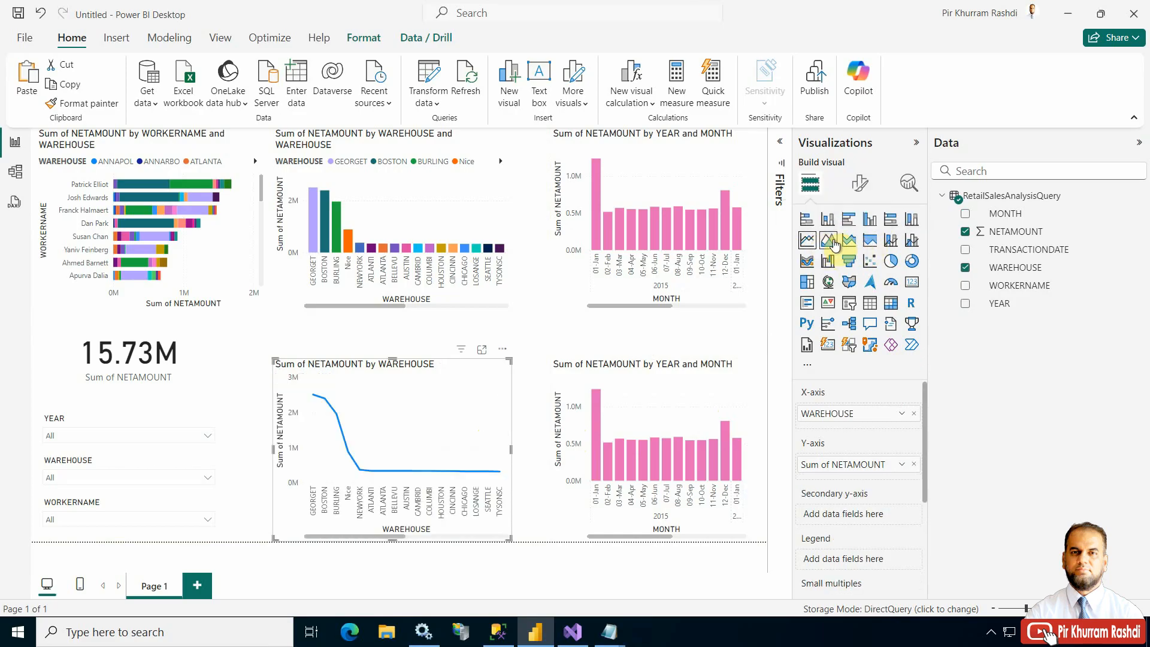
pyautogui.click(833, 242)
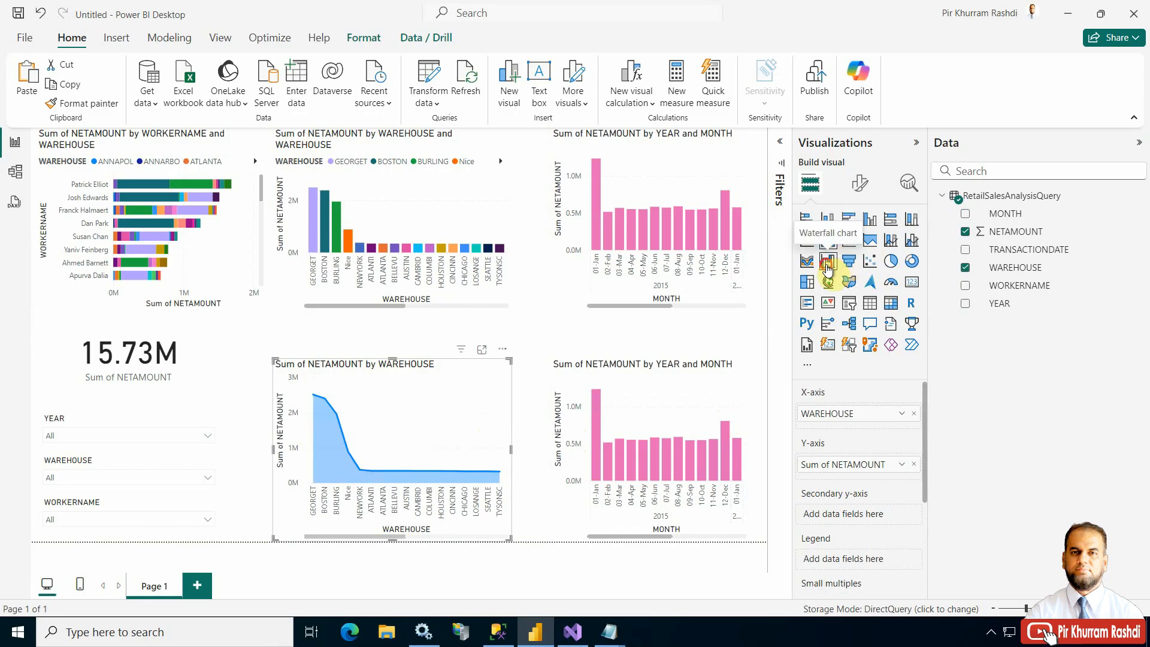
# Try the waterfall and ribbon types on the lower warehouse chart, and settle on a donut chart.
pyautogui.click(828, 266)
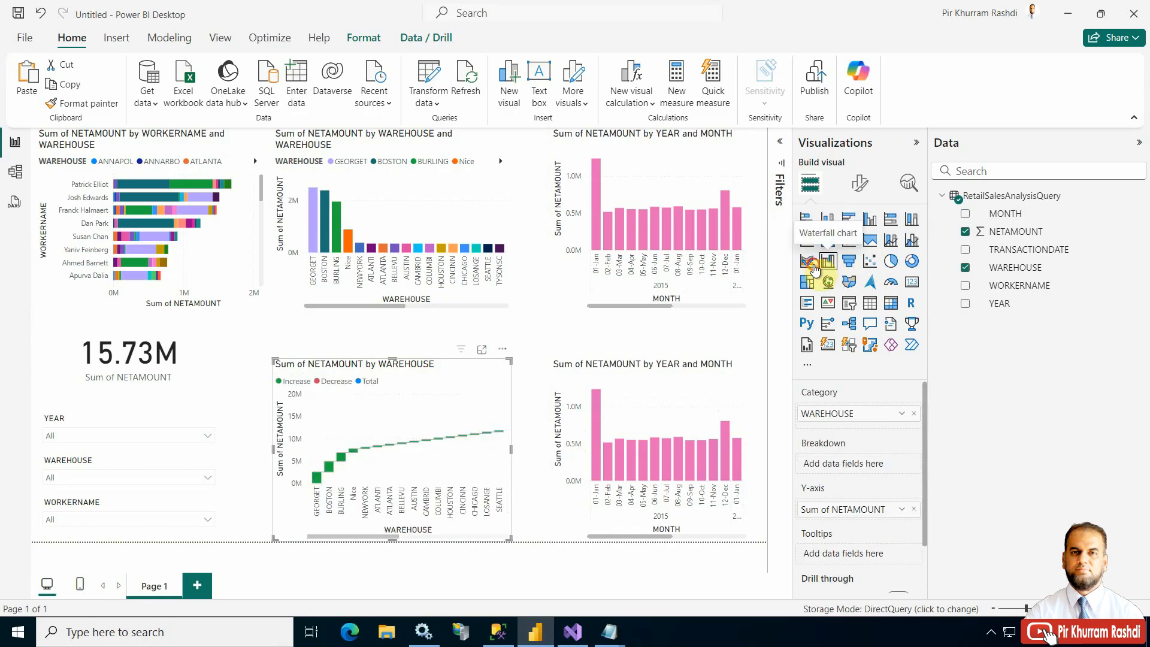
pyautogui.click(814, 266)
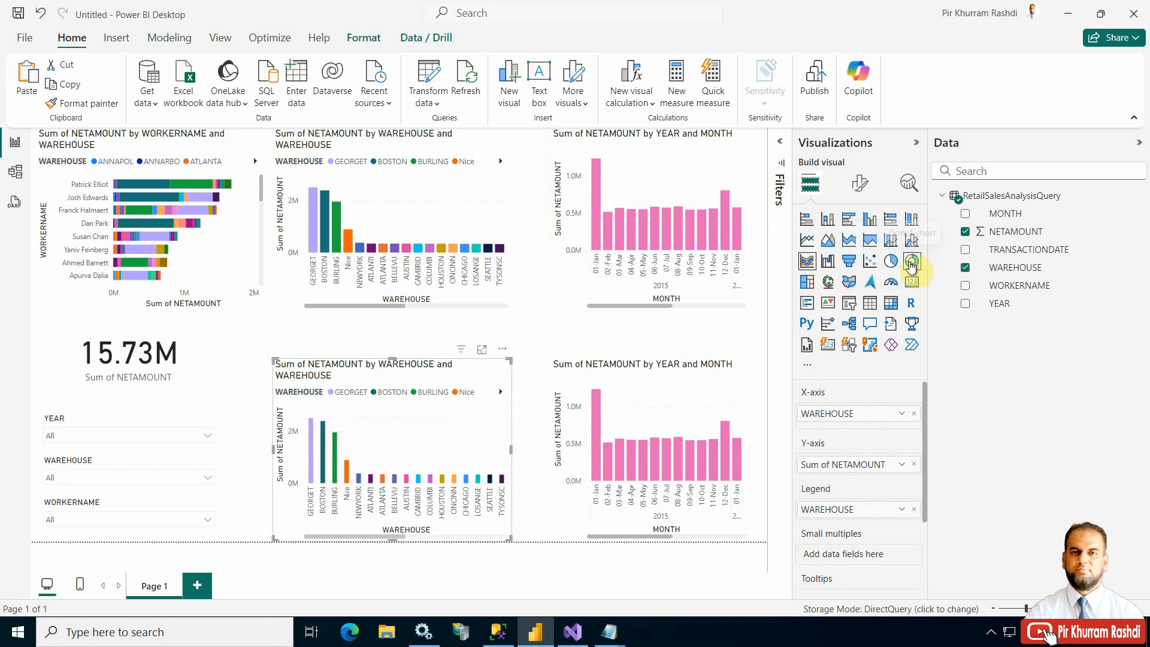
pyautogui.click(911, 263)
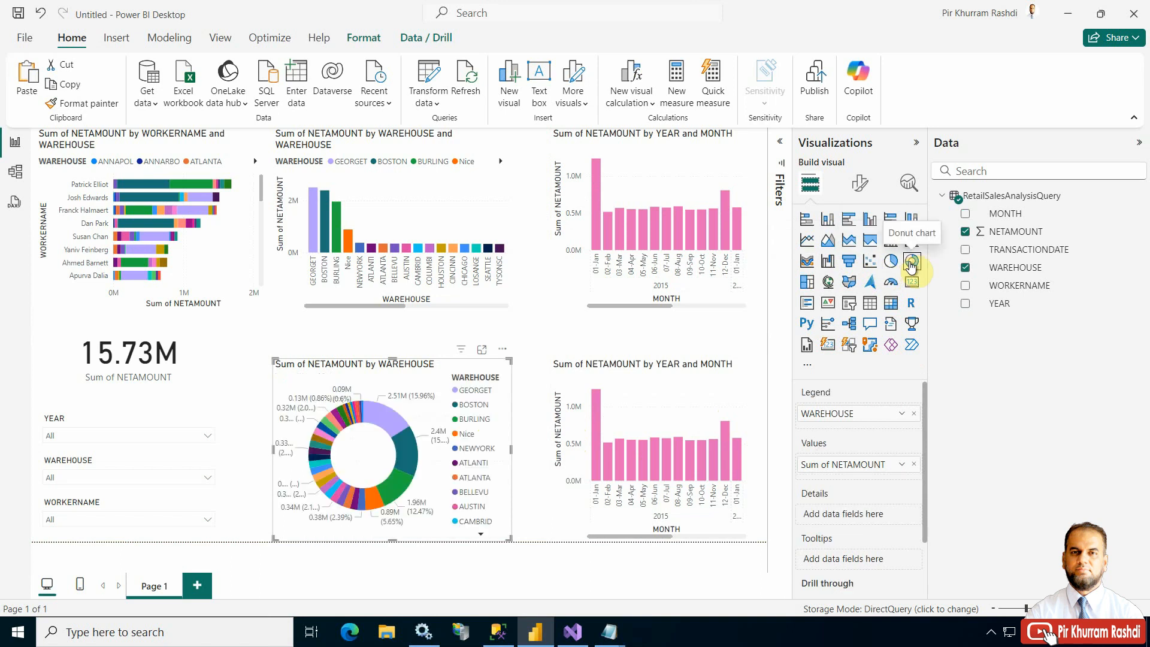
# Change the lower year-and-month chart to a line chart after trying the line and stacked column type.
pyautogui.click(662, 396)
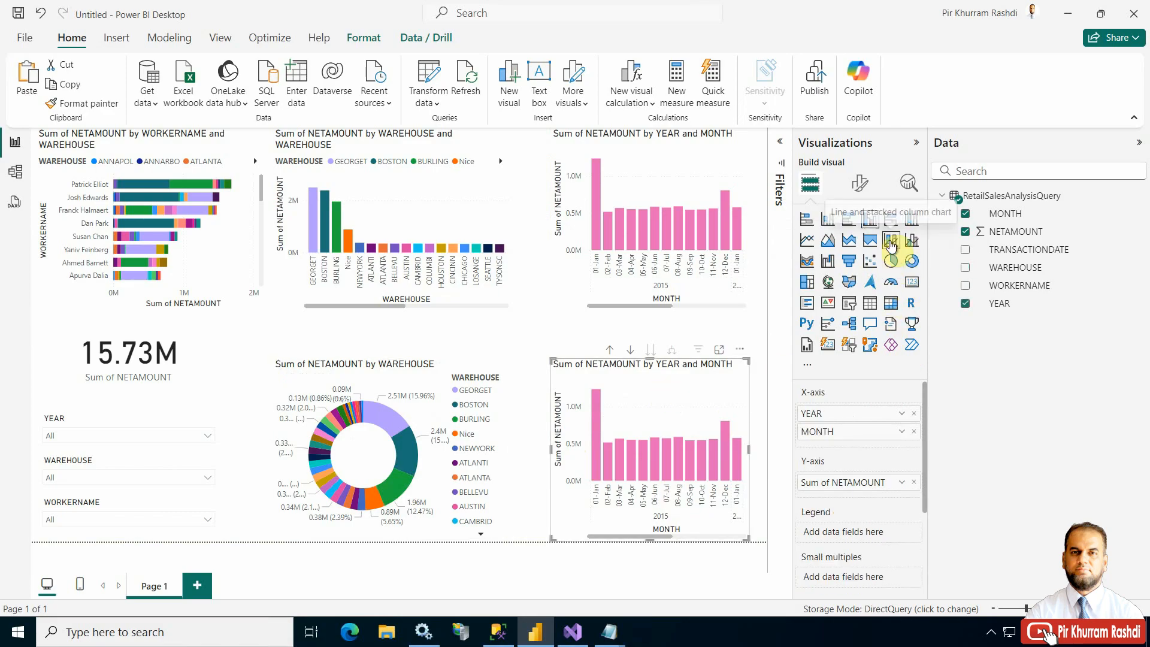
pyautogui.click(890, 243)
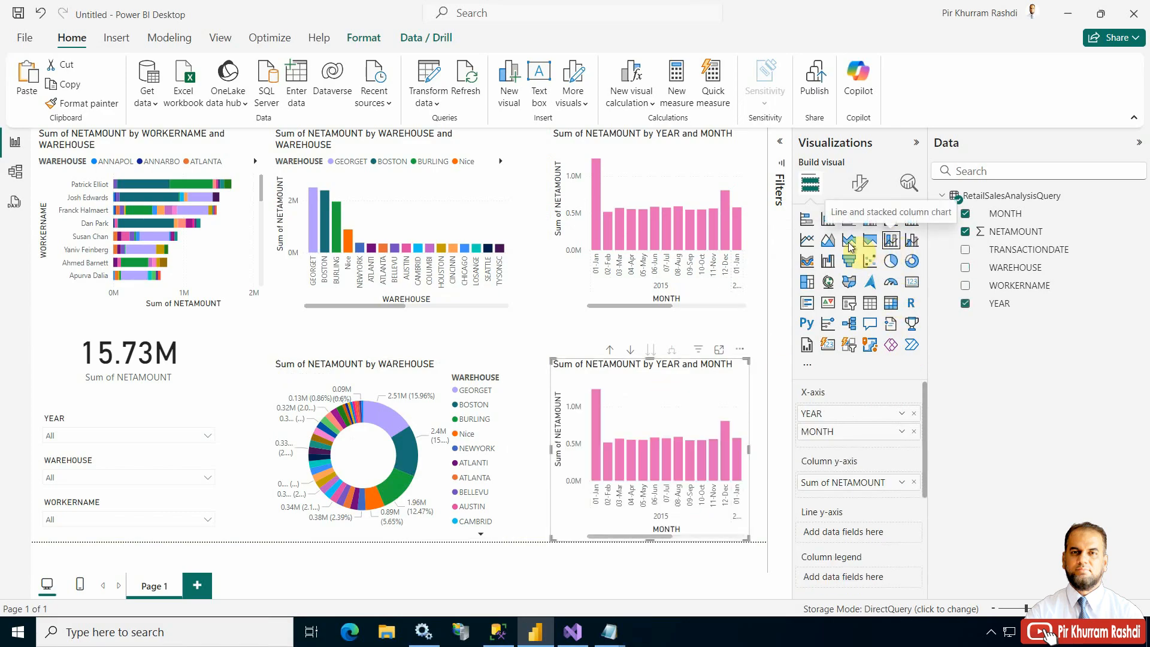
pyautogui.click(808, 242)
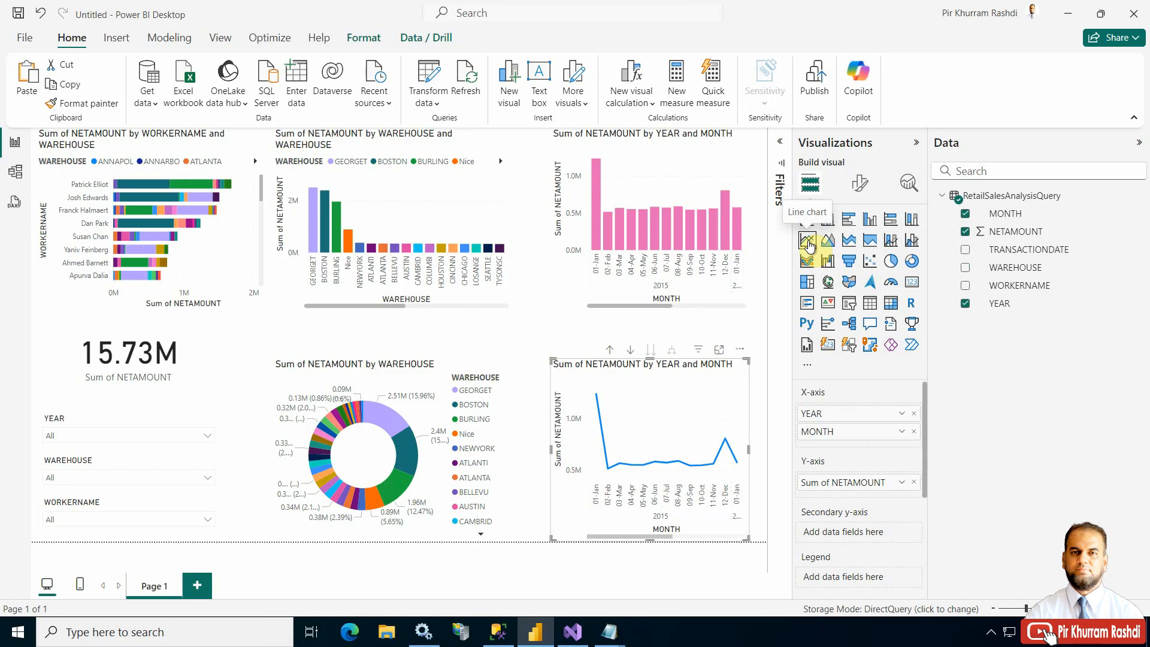
pyautogui.moveTo(675, 420)
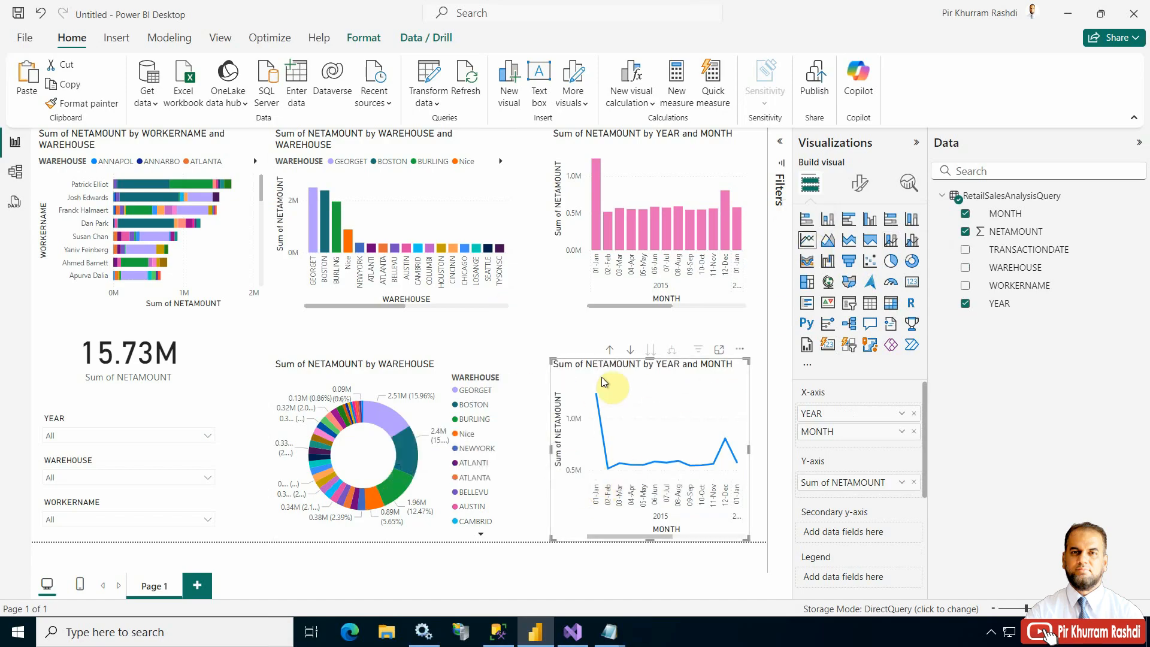
# Set the title text of the worker bar chart to SALES PER SALES PERSON.
pyautogui.click(134, 146)
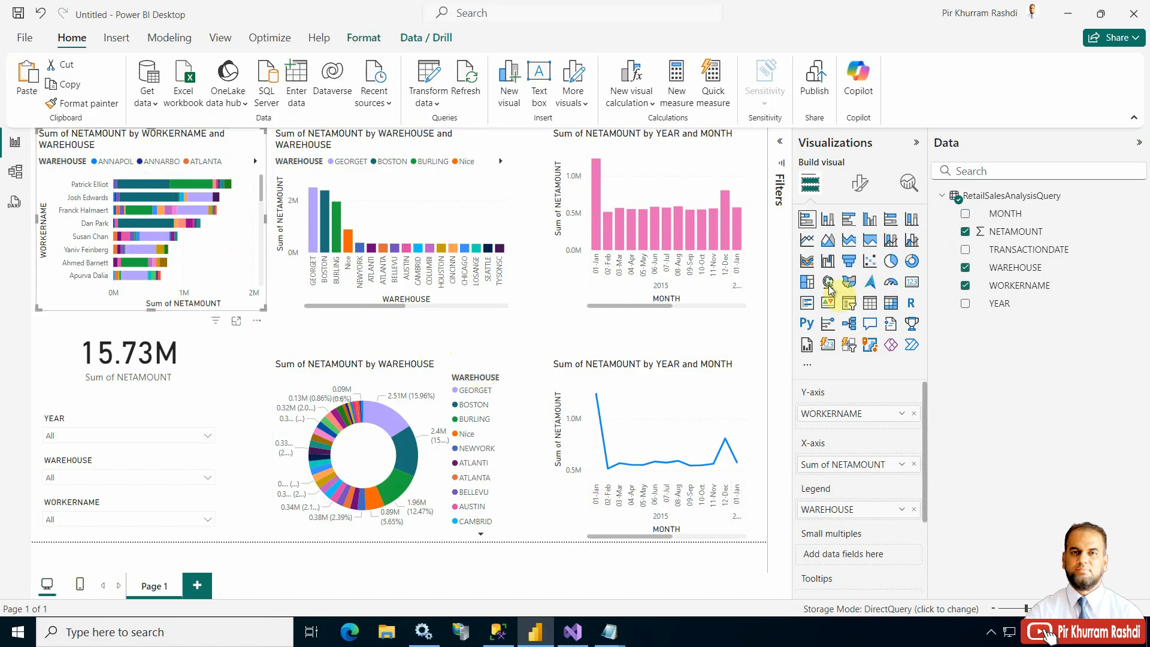
pyautogui.click(860, 186)
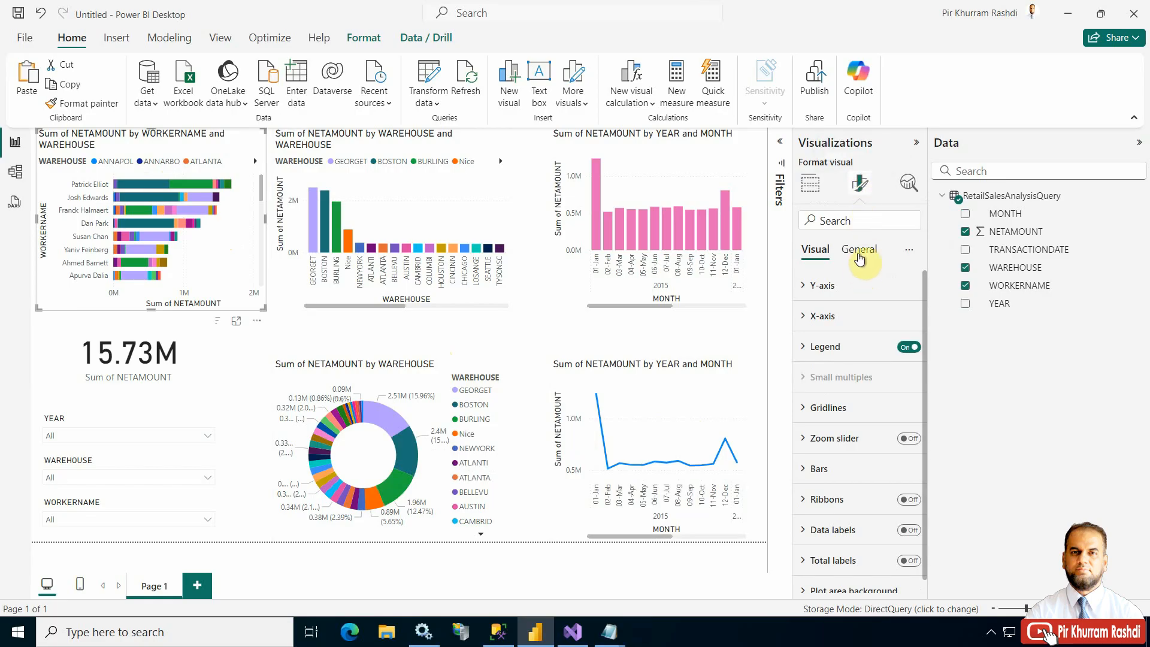
pyautogui.click(860, 252)
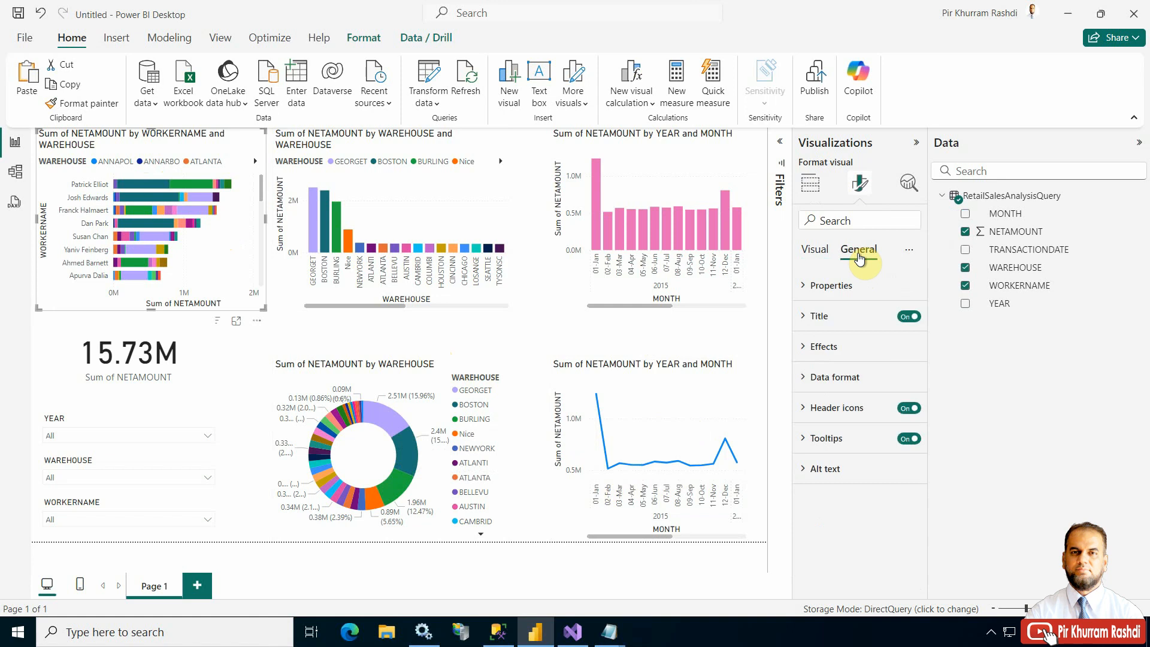
pyautogui.click(805, 317)
pyautogui.click(819, 392)
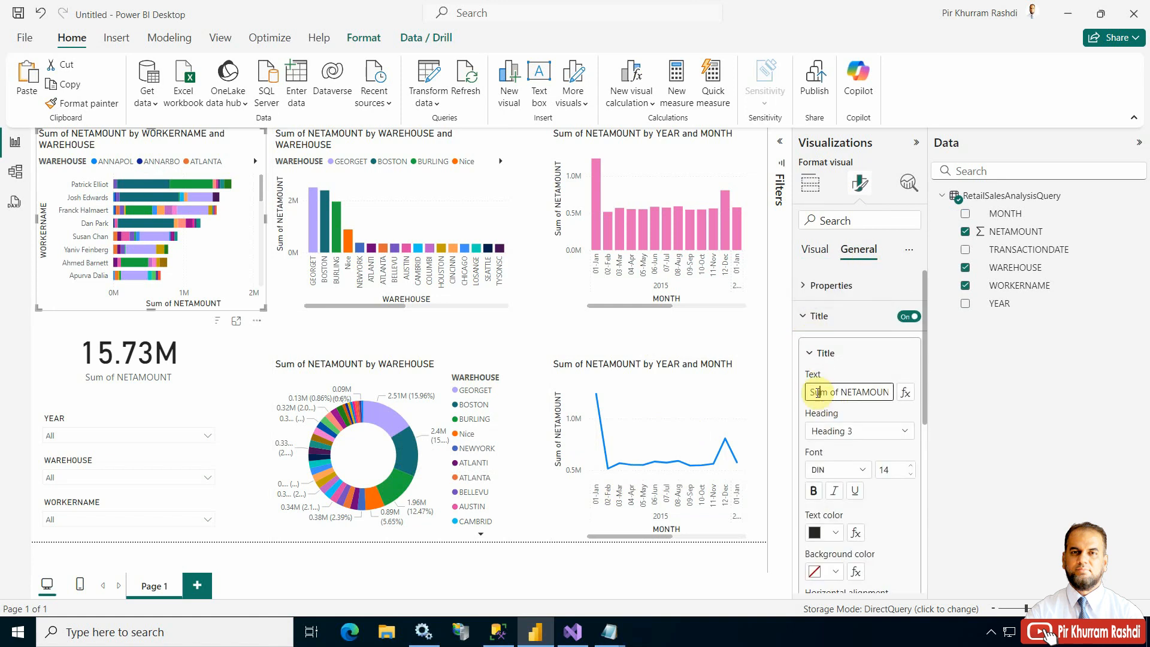
pyautogui.click(808, 392)
pyautogui.hotkey('ctrl', 'a')
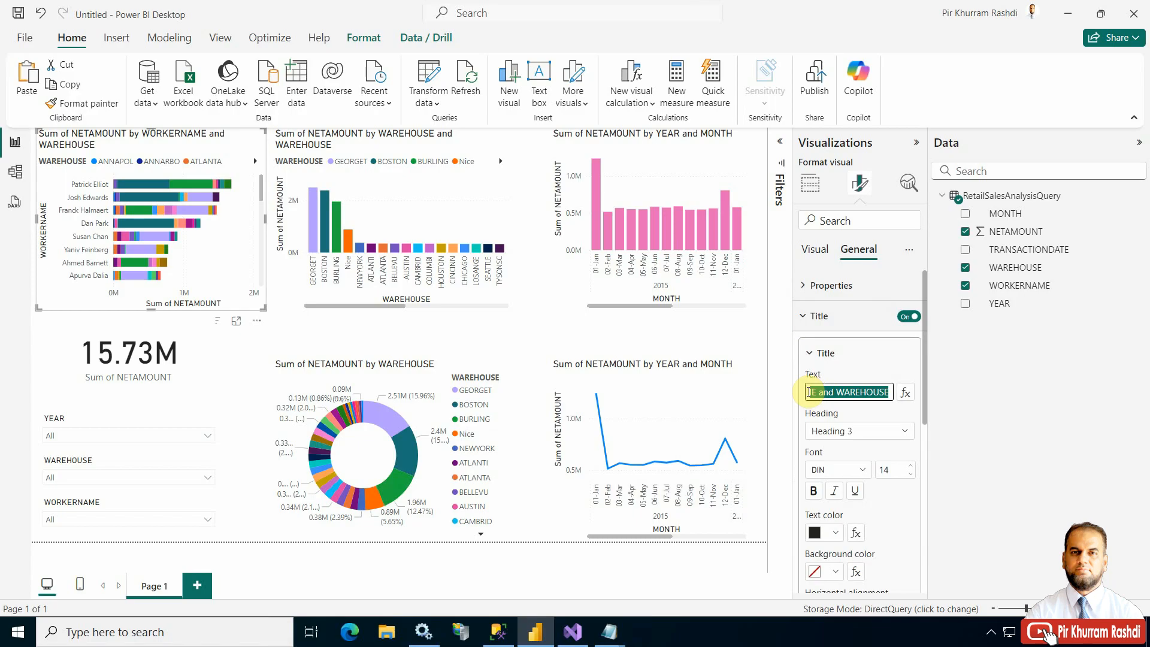
pyautogui.write('SALES')
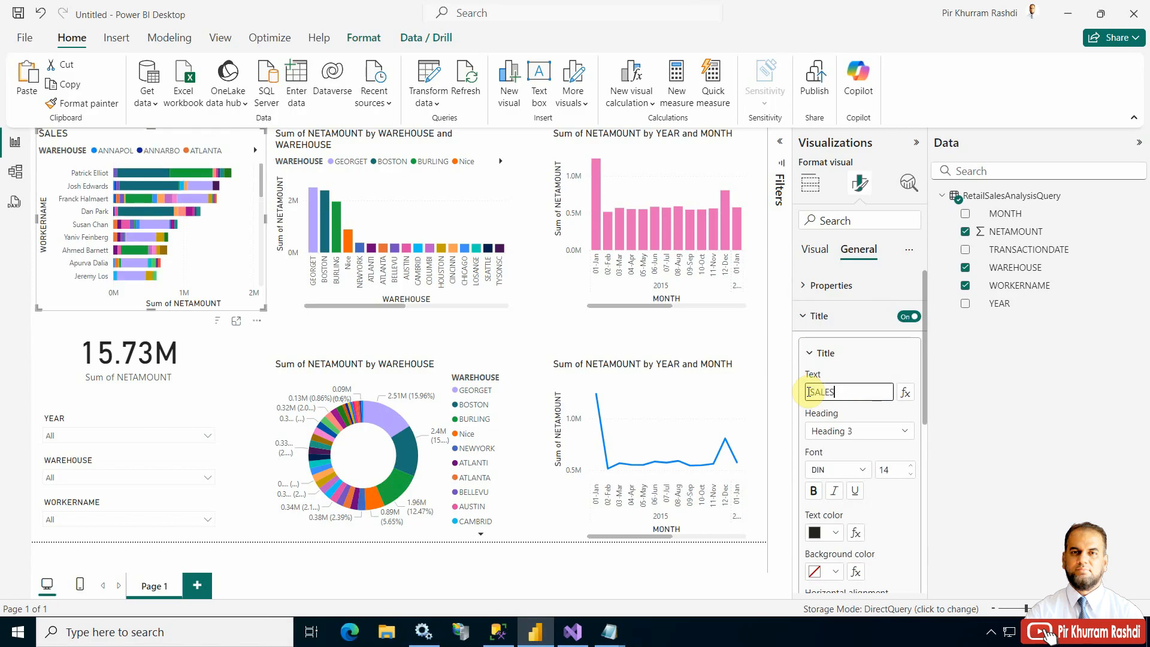
pyautogui.write(' PER SALES PERSON')
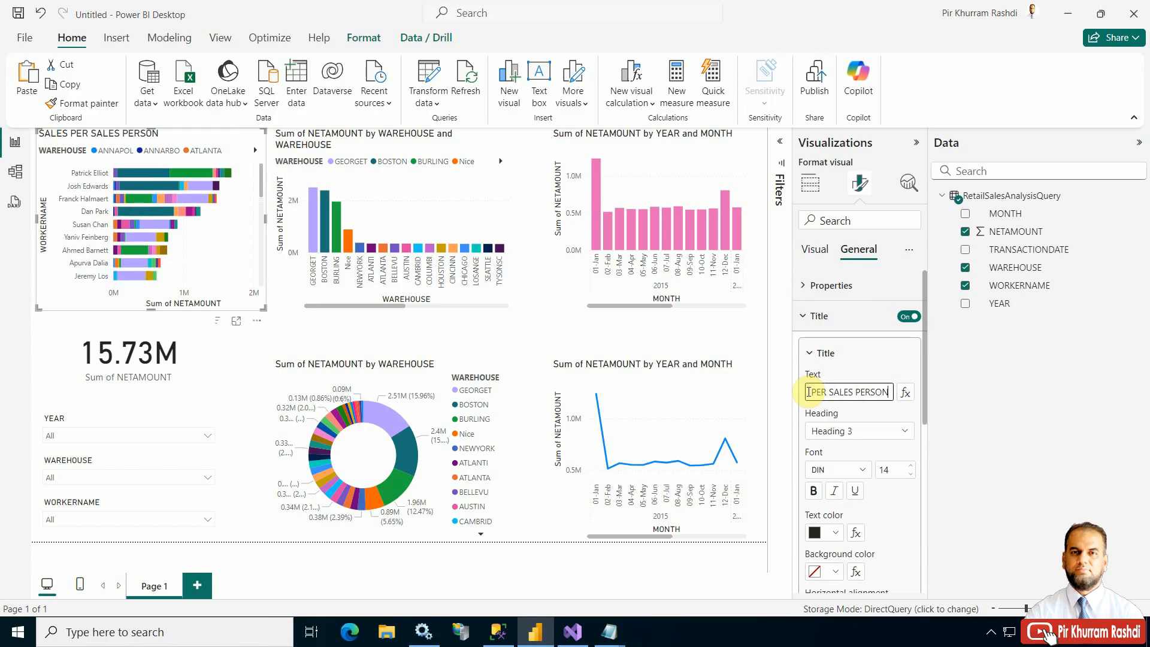
pyautogui.scroll(-5, 929, 455)
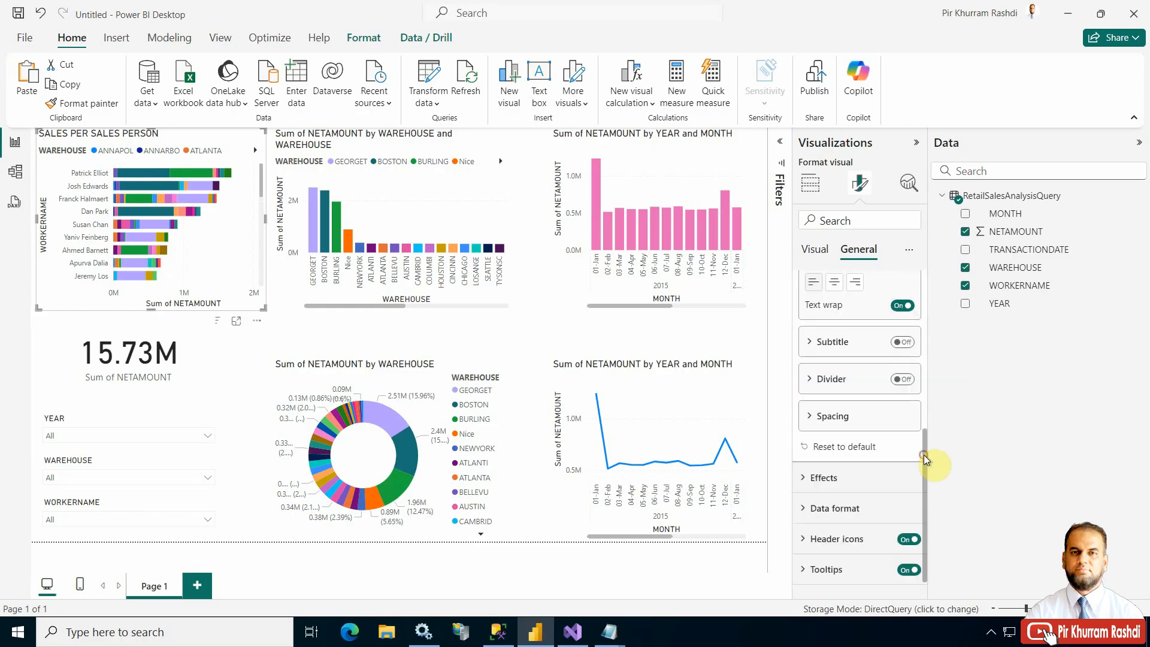
pyautogui.scroll(4, 935, 360)
pyautogui.scroll(2, 932, 304)
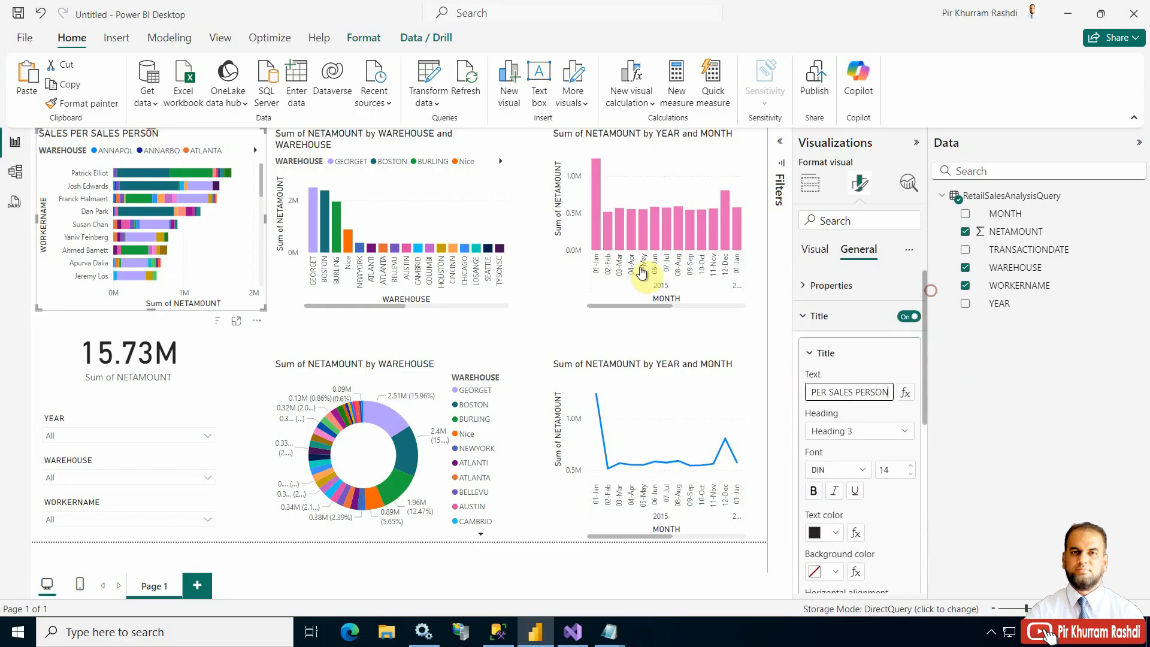
# Set the title text of the upper warehouse column chart to SALES PER STORE.
pyautogui.click(454, 188)
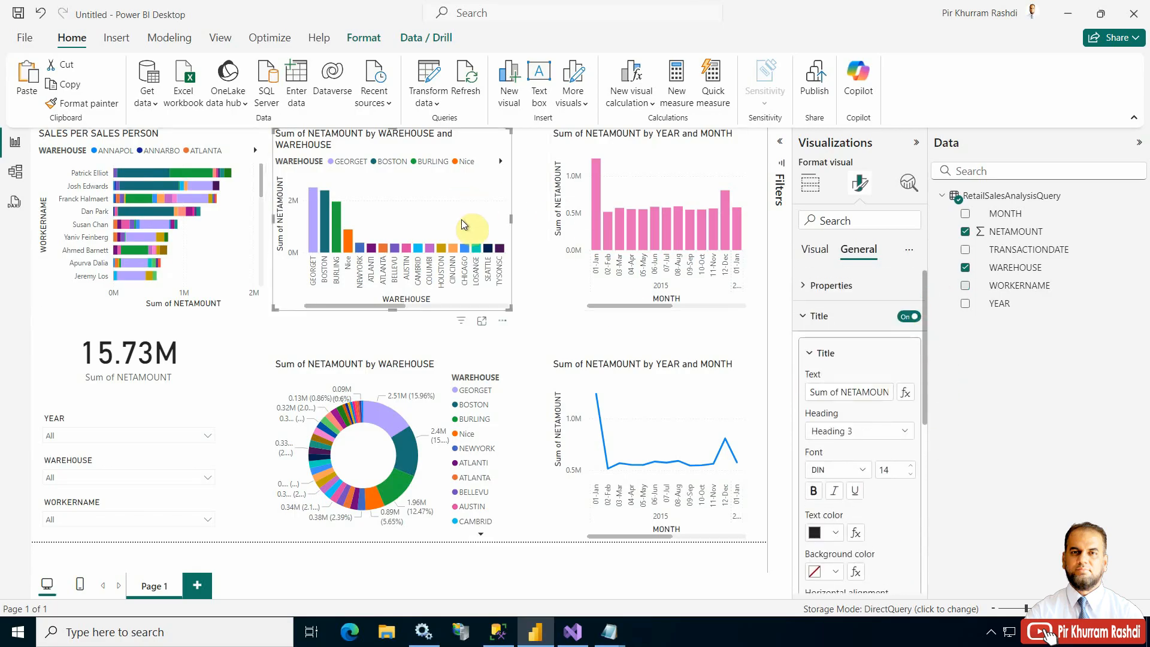
pyautogui.click(823, 393)
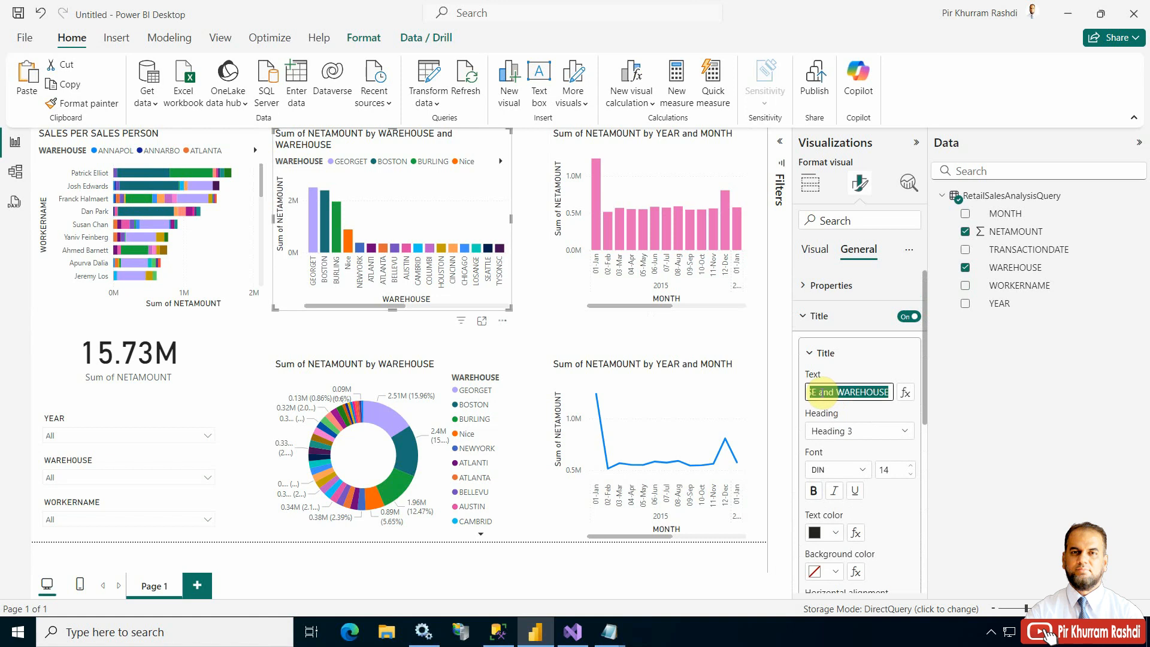
pyautogui.write('SALES PER STORE')
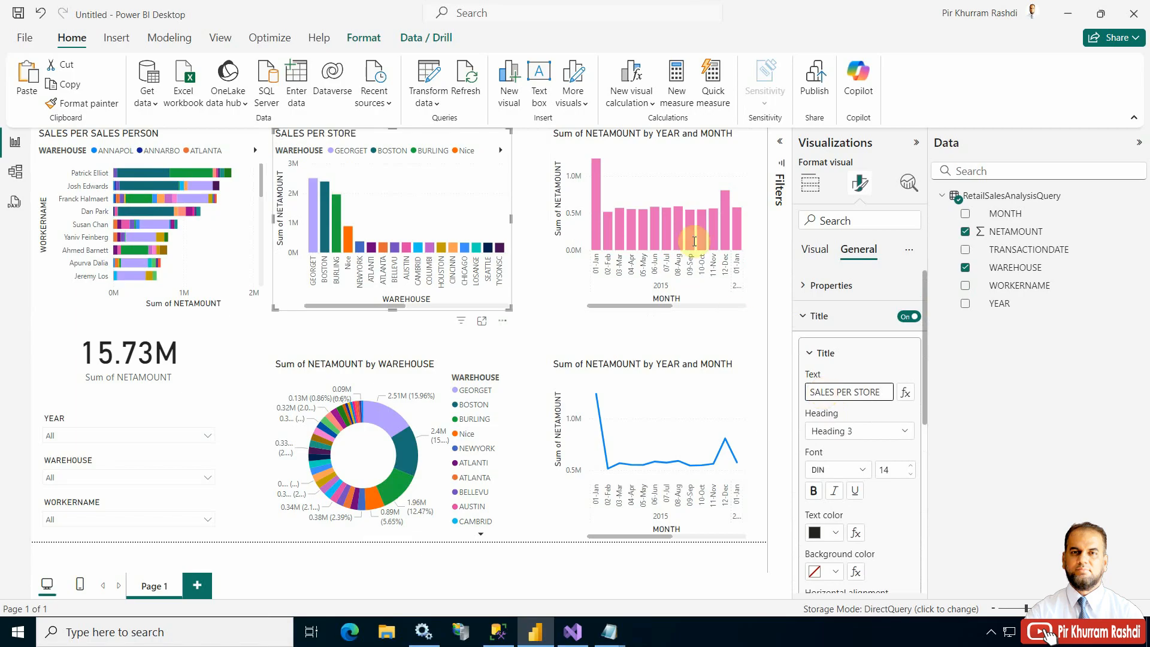
# Give the upper year-and-month column chart the title SALES PER PERIOD, and reword it to SALES BY PERIOD.
pyautogui.click(666, 174)
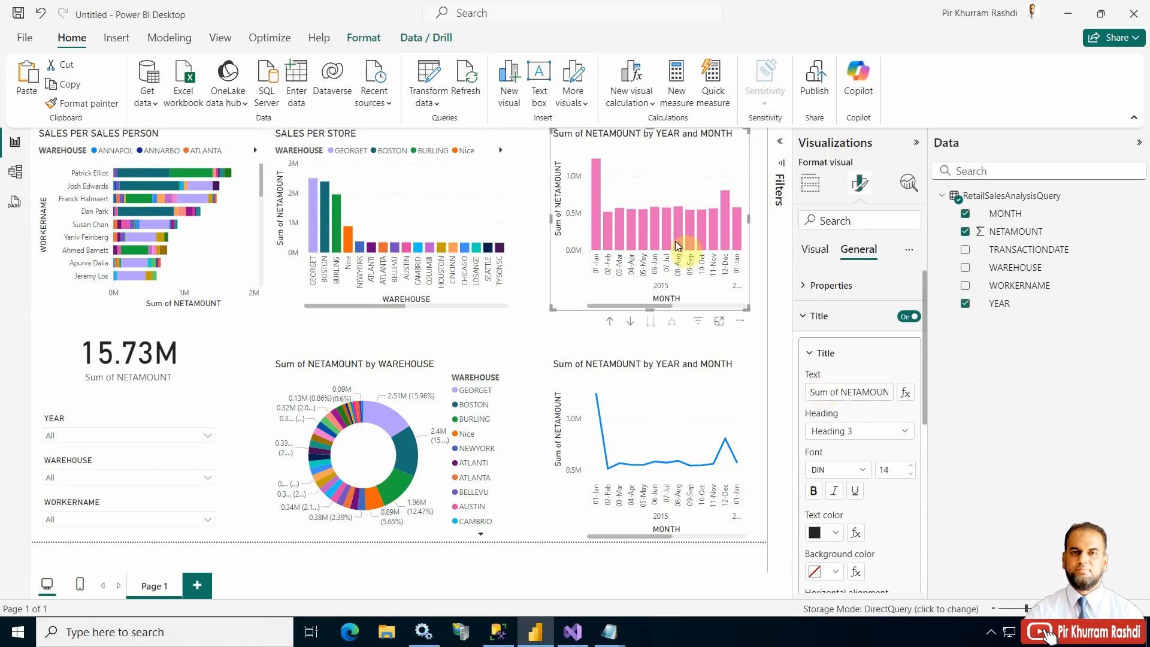
pyautogui.click(833, 392)
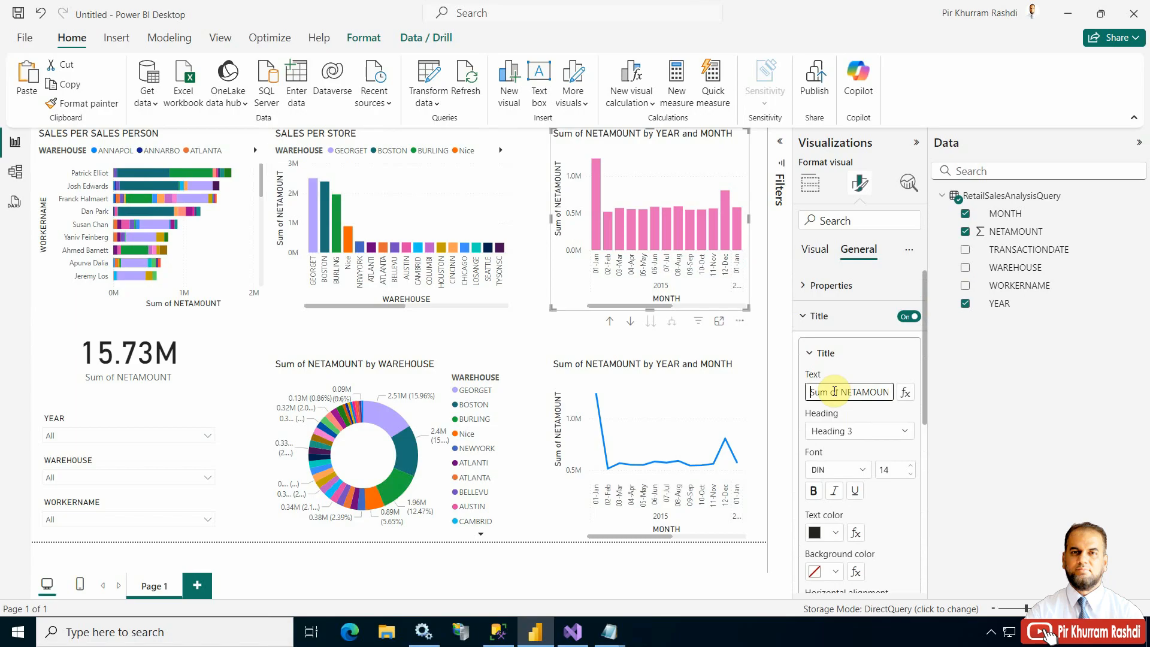
pyautogui.hotkey('ctrl', 'a')
pyautogui.write('SAL')
pyautogui.press('Return')
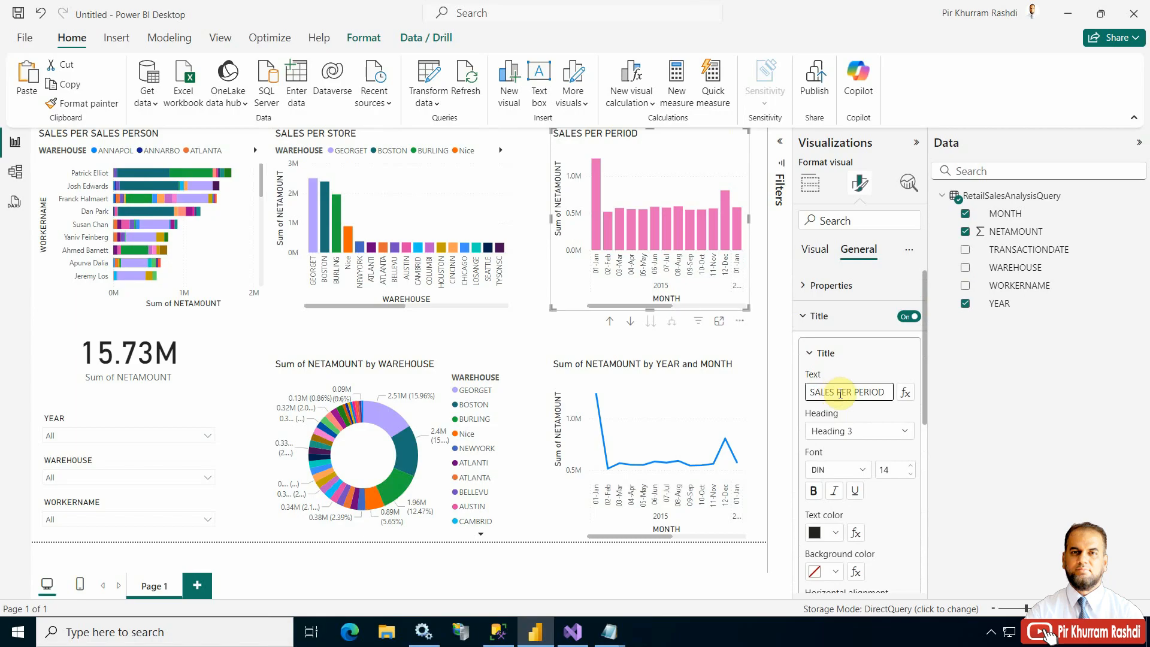
pyautogui.doubleClick(839, 393)
pyautogui.write('BY')
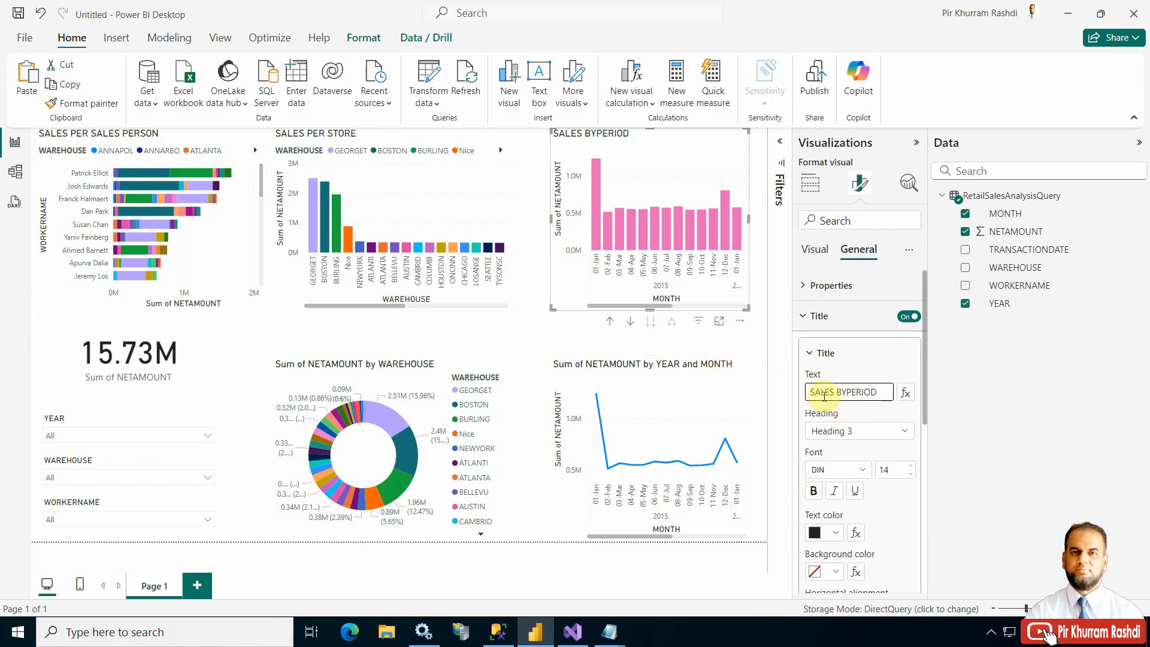
# Reword the upper warehouse chart's title to SALES BY STORE and the worker chart's title to SALES BY SALES PERSON.
pyautogui.click(470, 198)
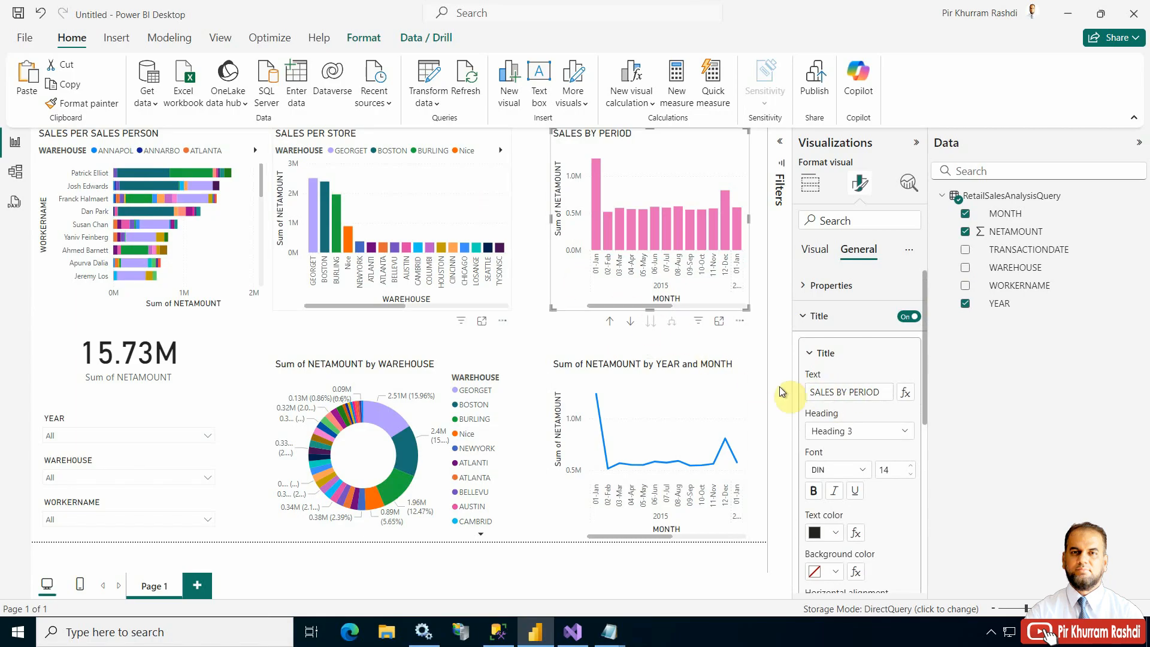
pyautogui.doubleClick(849, 391)
pyautogui.write('BY')
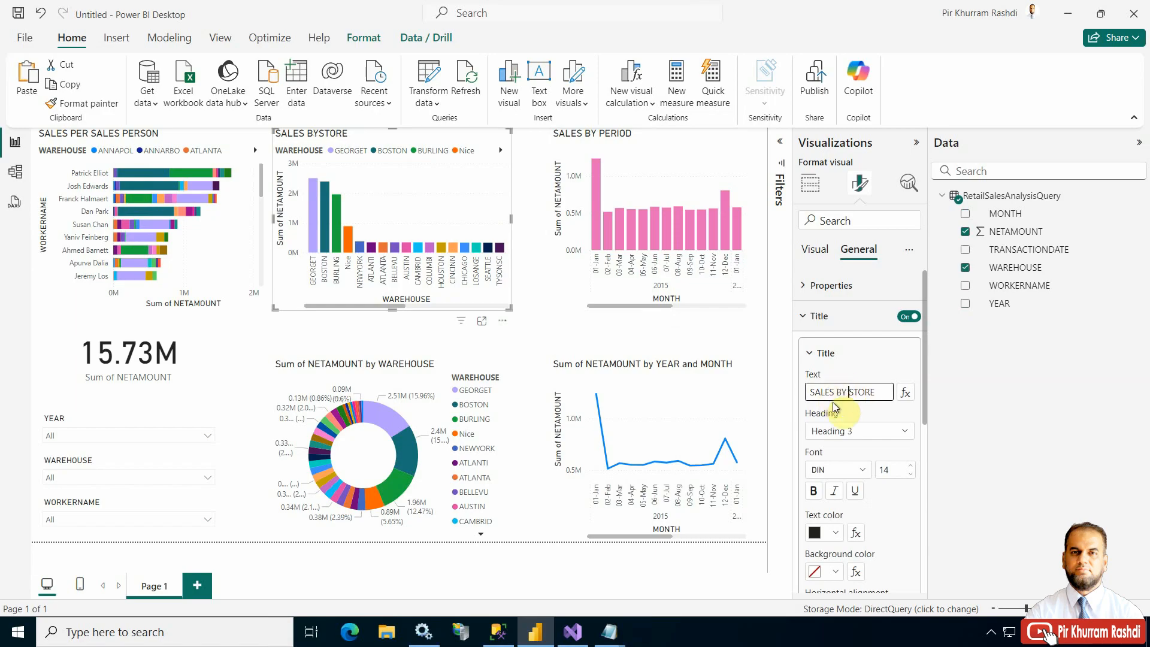
pyautogui.click(216, 166)
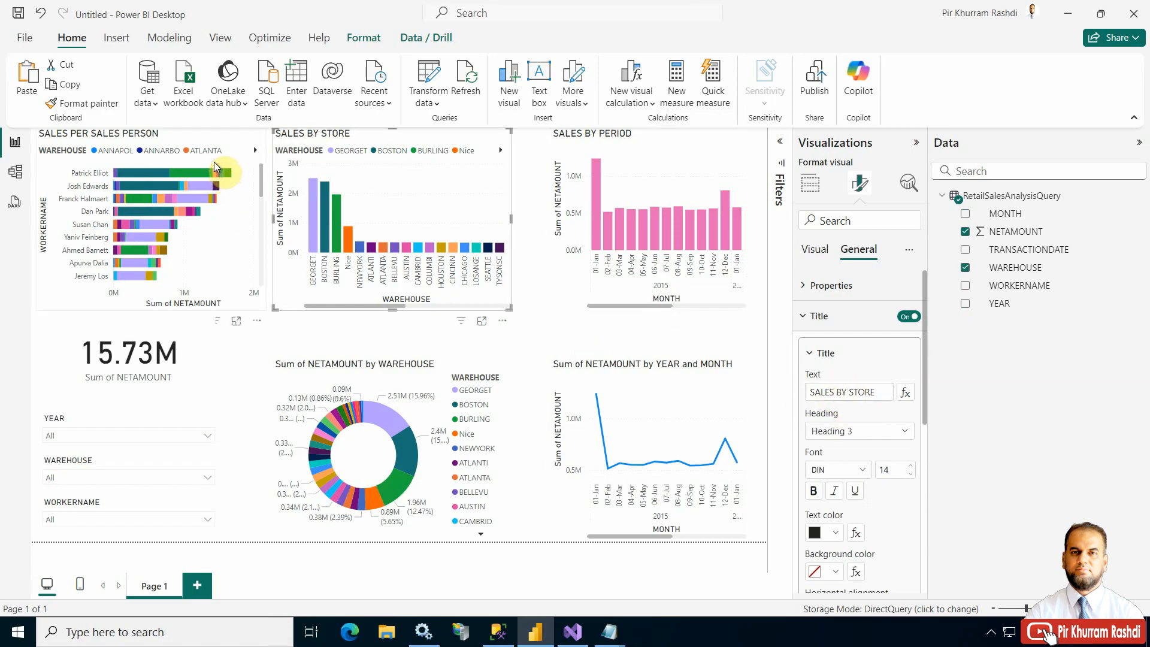
pyautogui.doubleClick(845, 392)
pyautogui.write('BY')
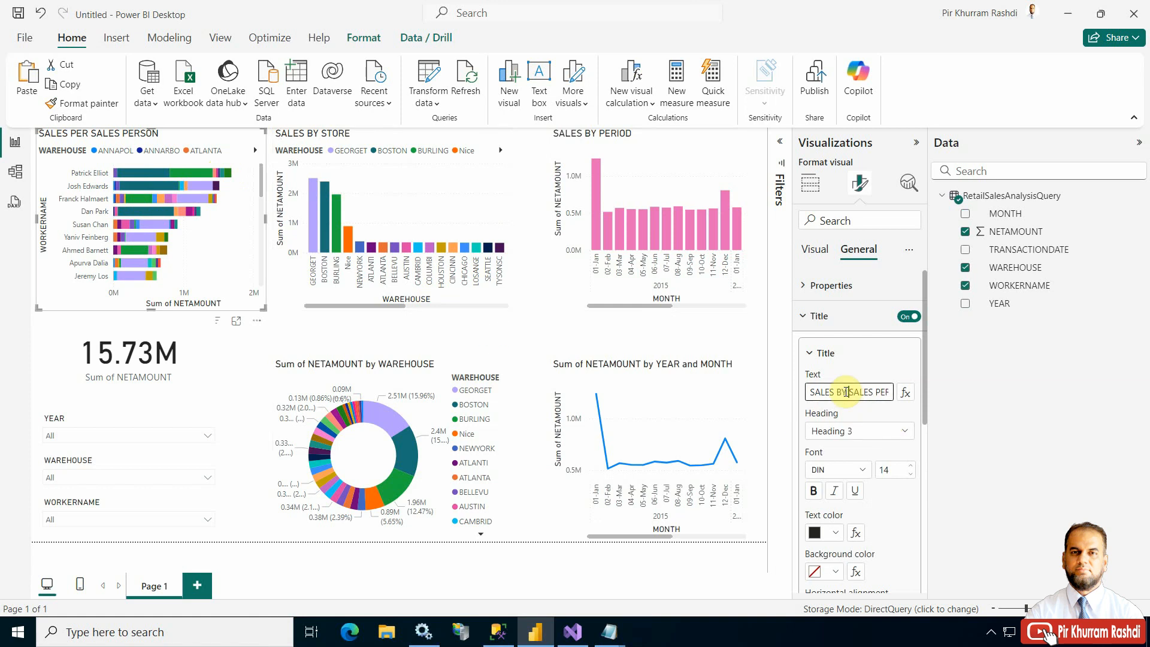
pyautogui.click(216, 251)
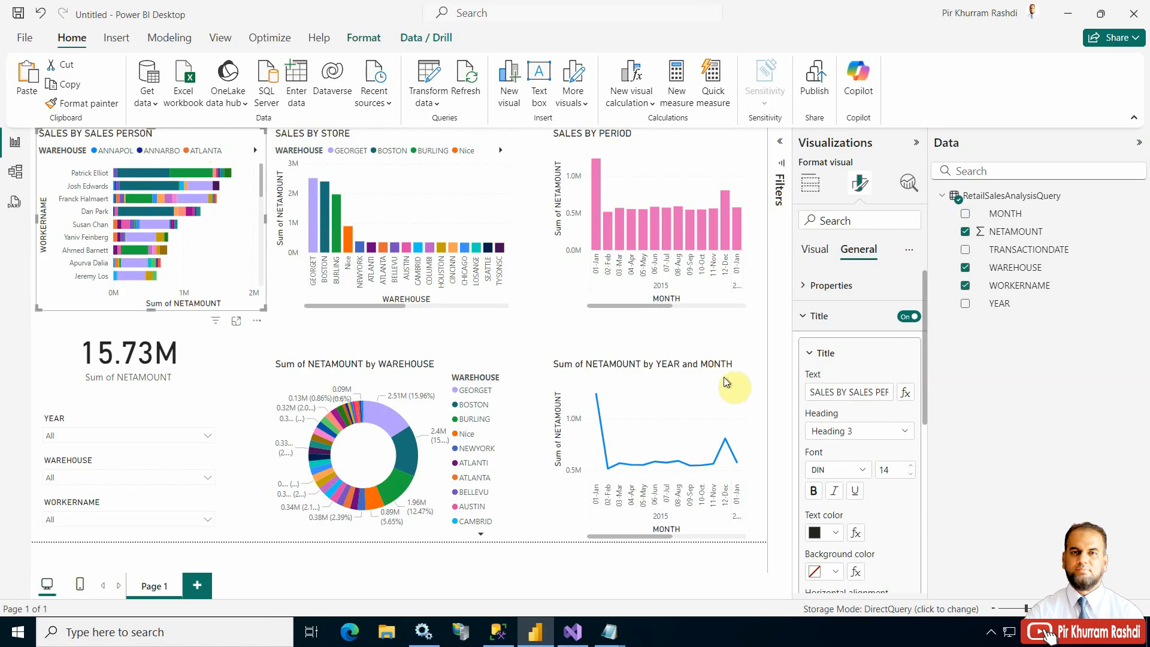
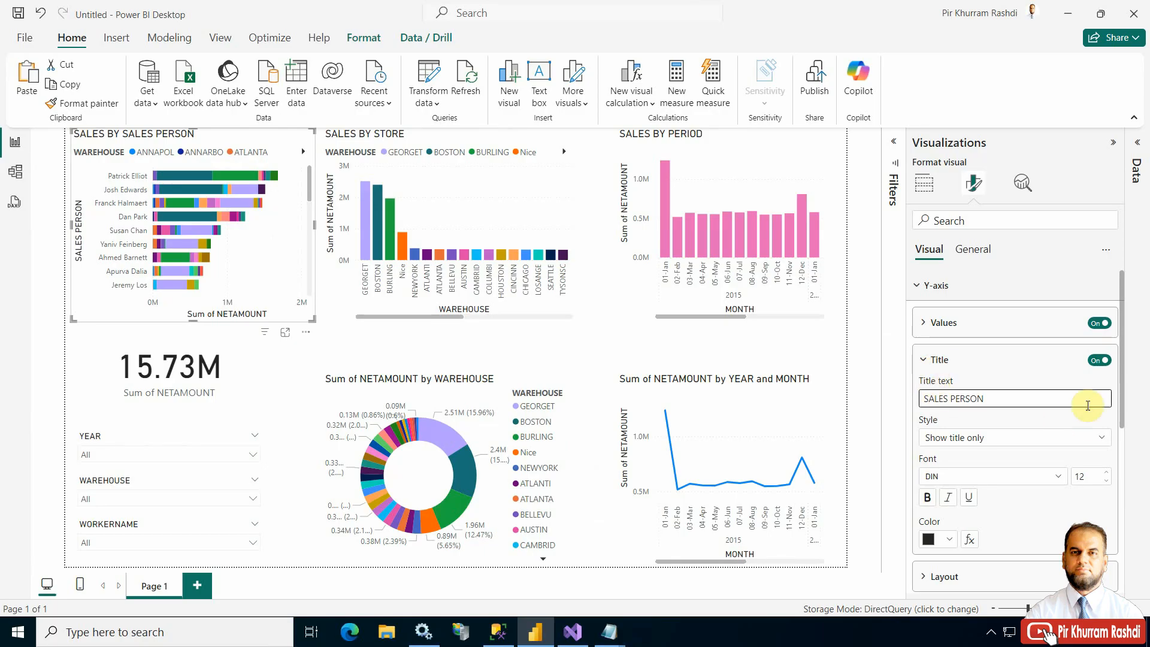
# Set the x-axis title of the SALES BY SALES PERSON chart to SALES.
pyautogui.moveTo(1121, 392); pyautogui.dragTo(1117, 481)
pyautogui.scroll(-1, 1117, 481)
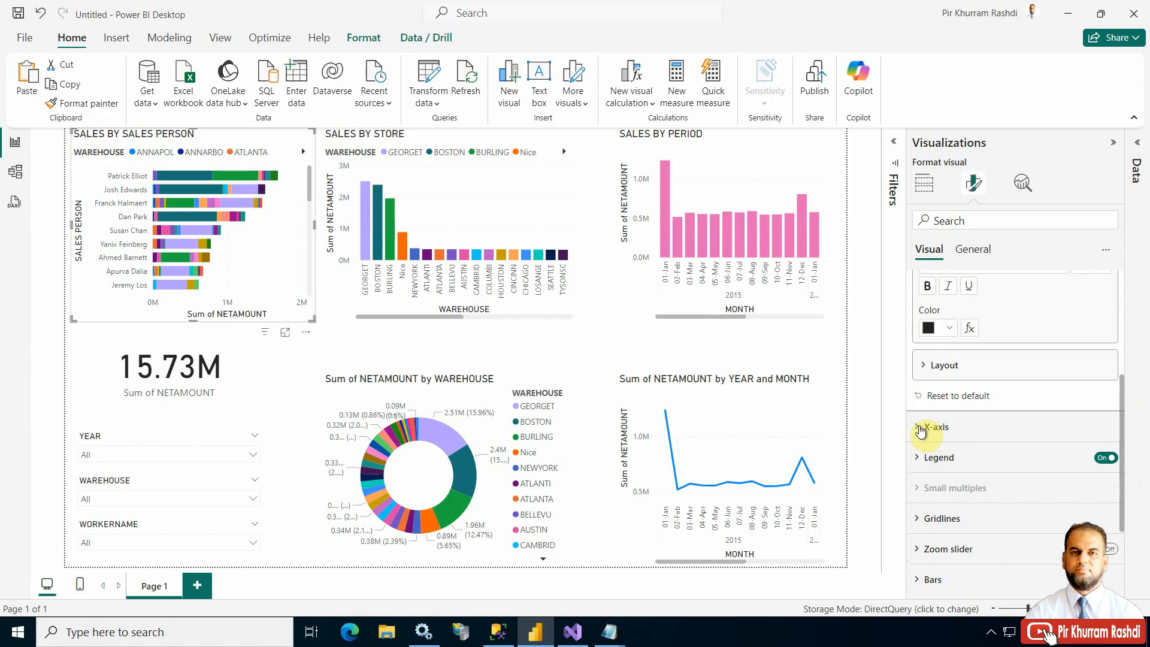
pyautogui.click(916, 428)
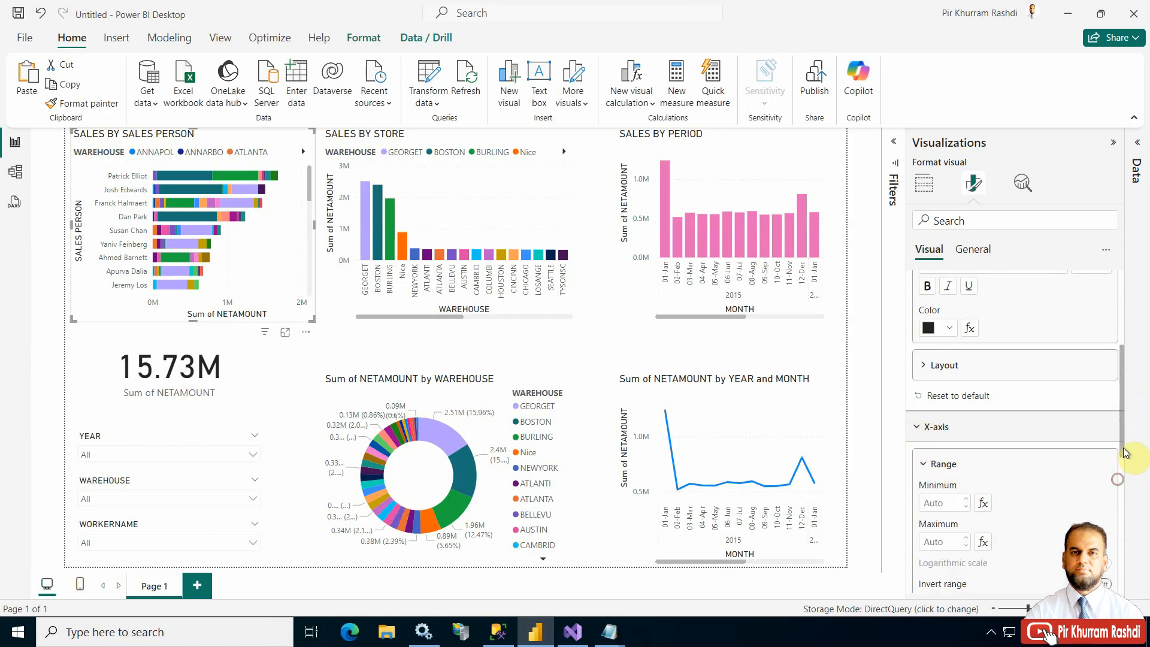
pyautogui.scroll(-1, 1123, 486)
pyautogui.scroll(-5, 1124, 486)
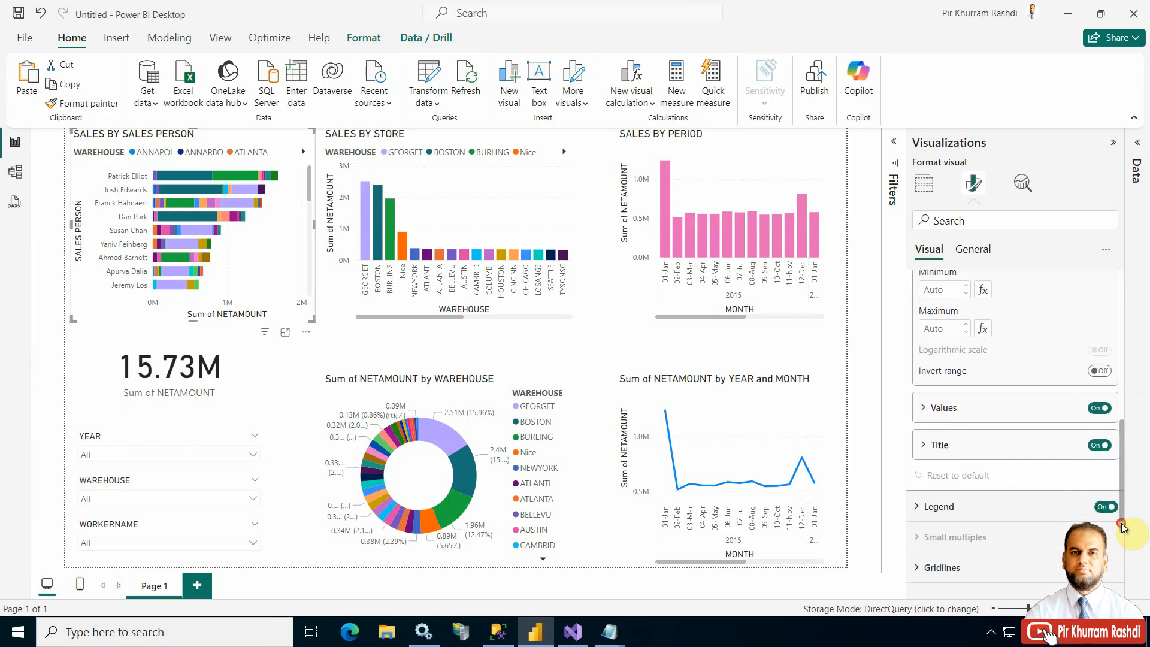
pyautogui.click(923, 426)
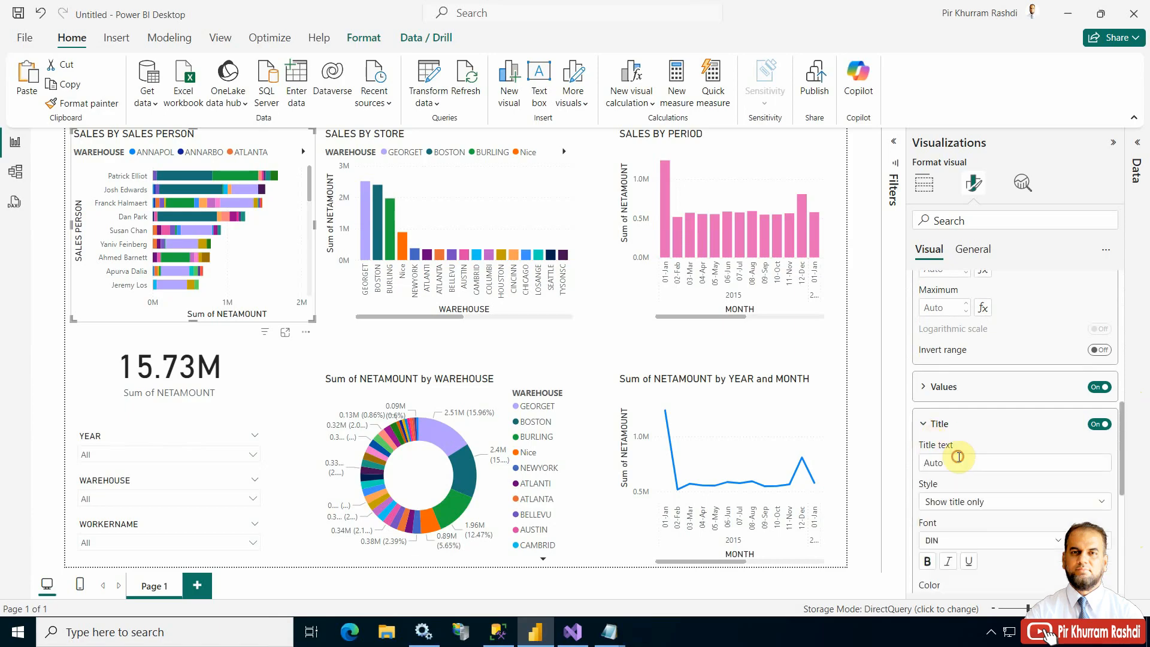
pyautogui.click(926, 462)
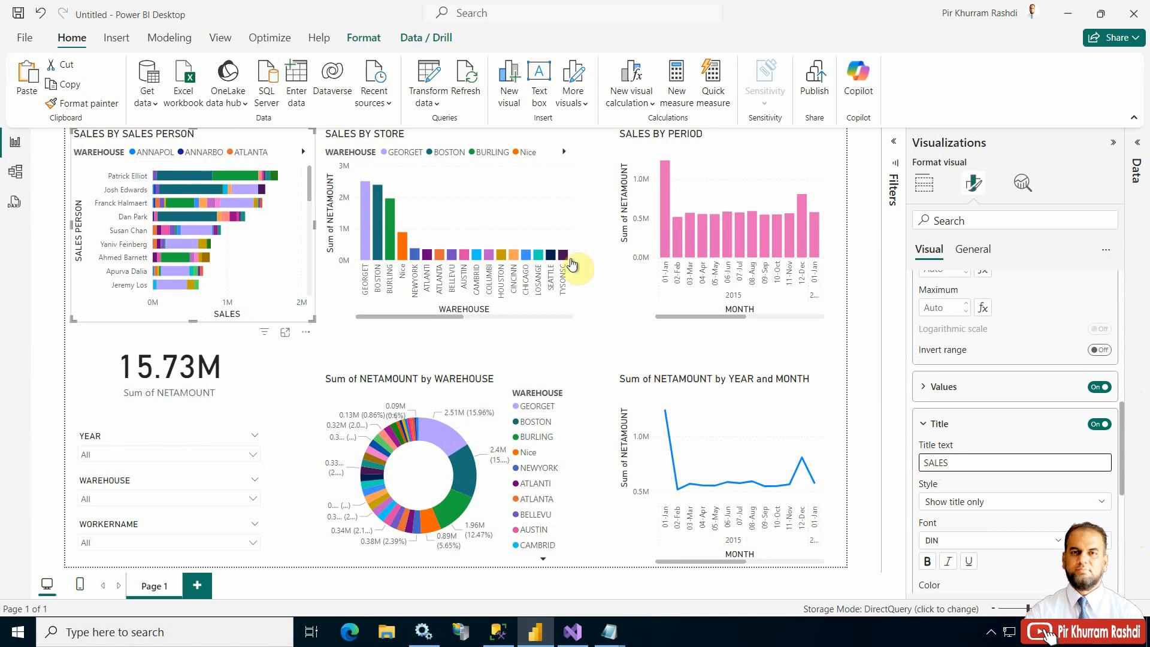
# Set the SALES BY STORE column chart's y-axis title to SALES and its x-axis title to STORES.
pyautogui.click(554, 226)
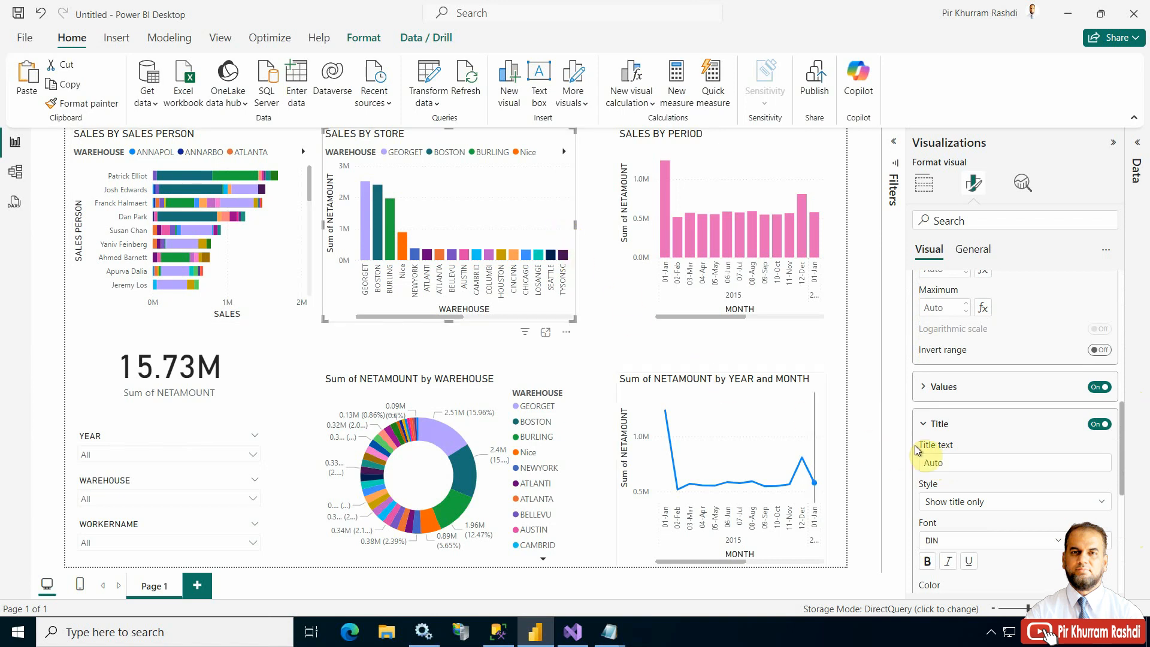
pyautogui.click(953, 464)
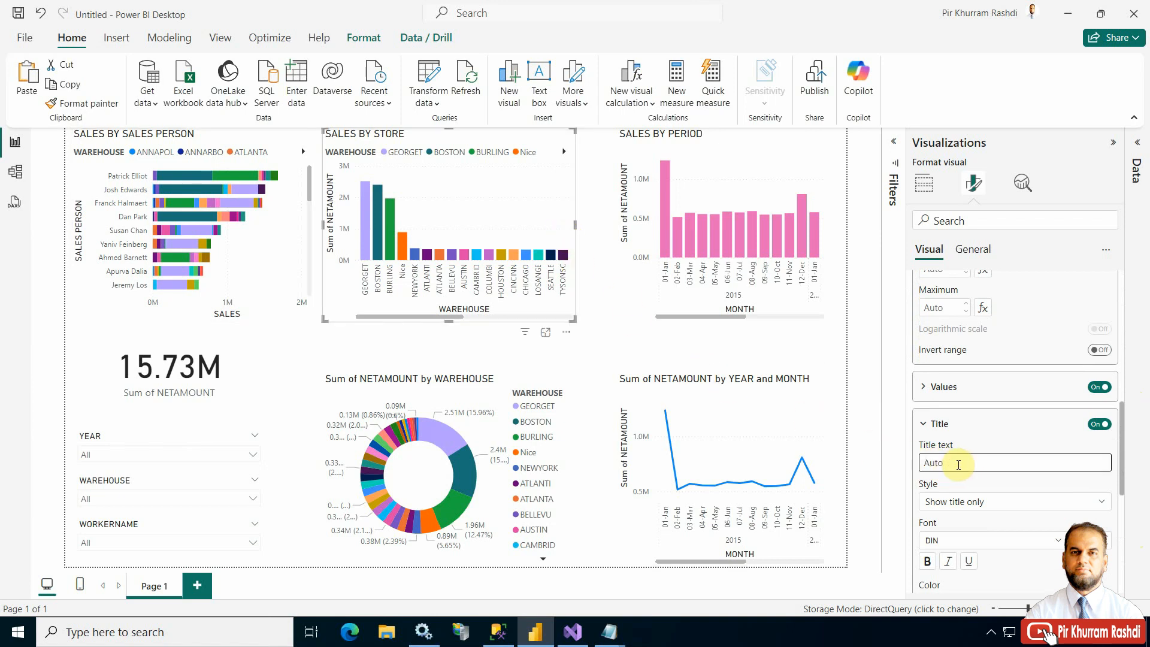
pyautogui.write('SALES')
pyautogui.scroll(5, 959, 465)
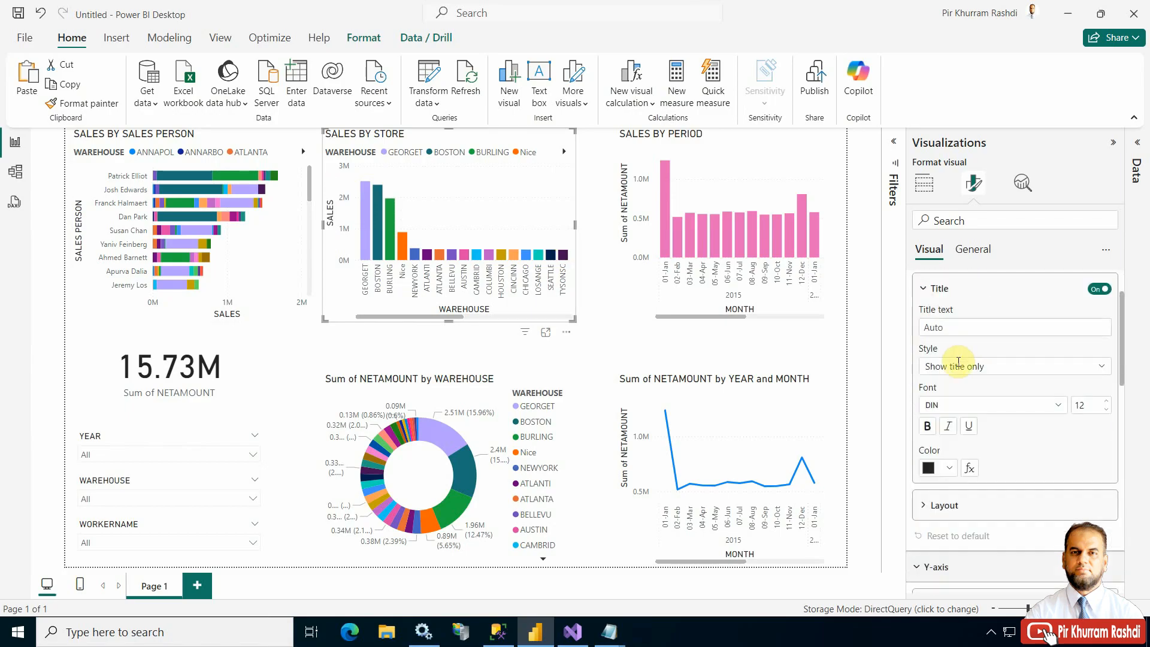
pyautogui.click(969, 328)
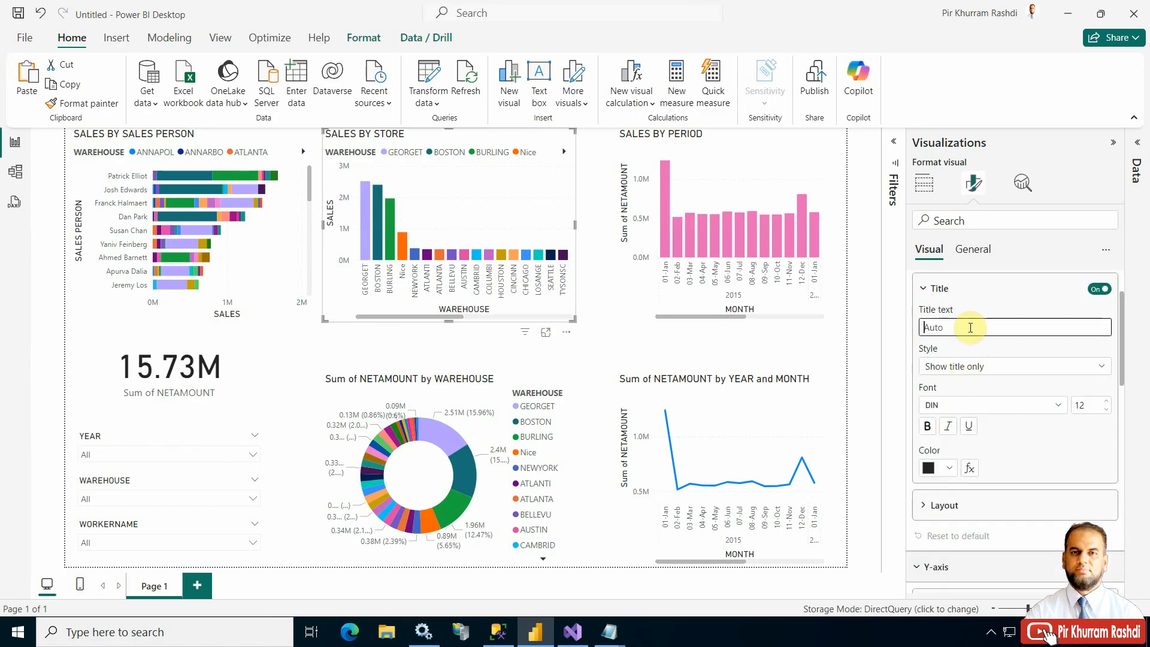
pyautogui.write('STORES')
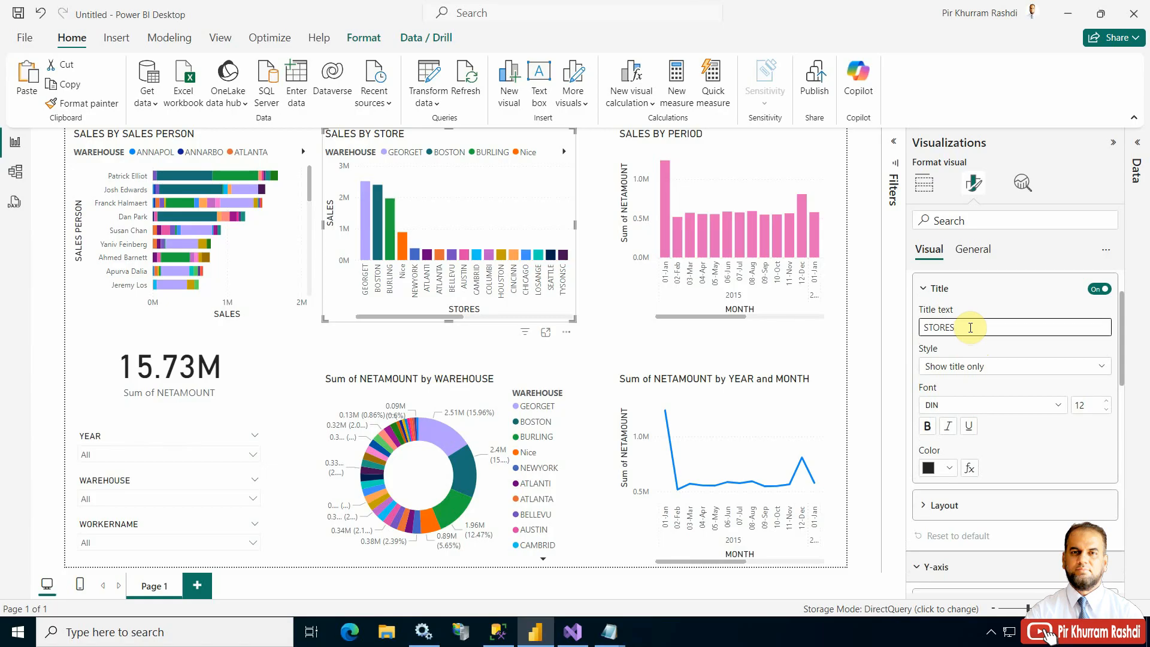
# Set the SALES BY PERIOD column chart's x-axis title to PERIODS and its y-axis title to SALES.
pyautogui.click(734, 167)
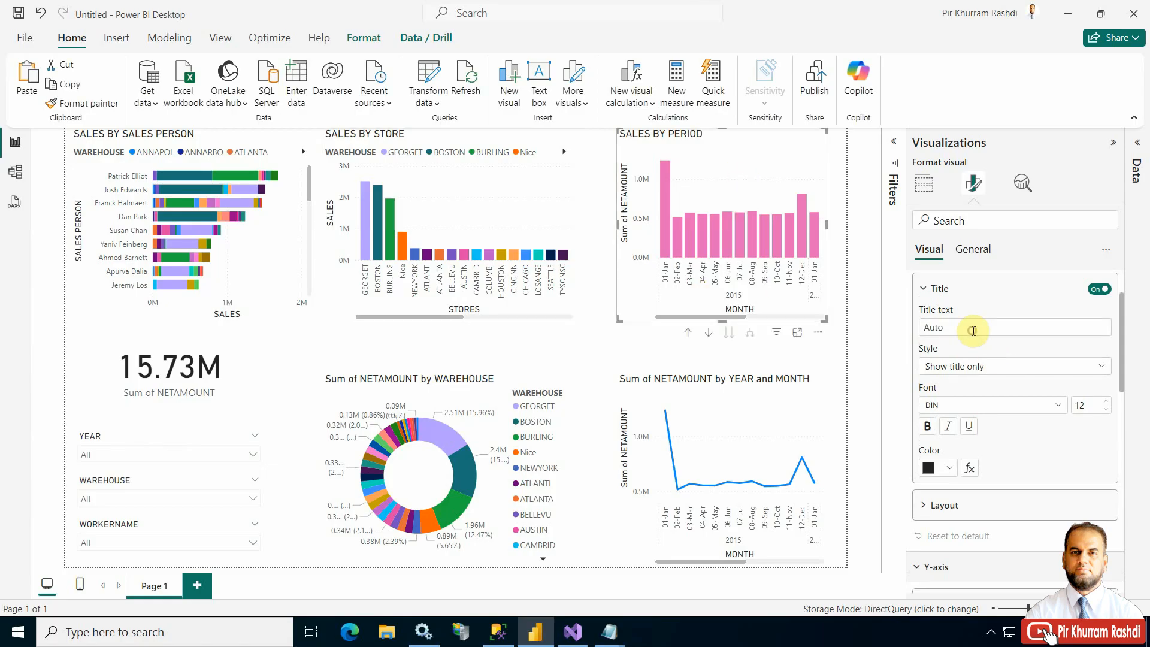
pyautogui.click(973, 331)
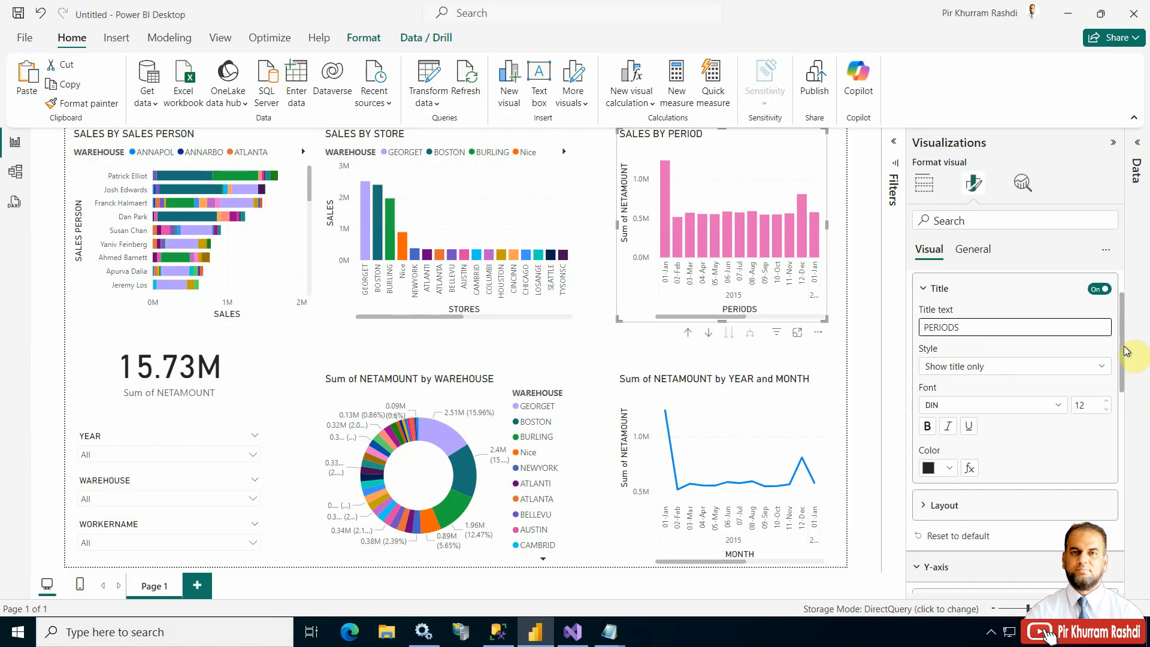
pyautogui.click(1124, 390)
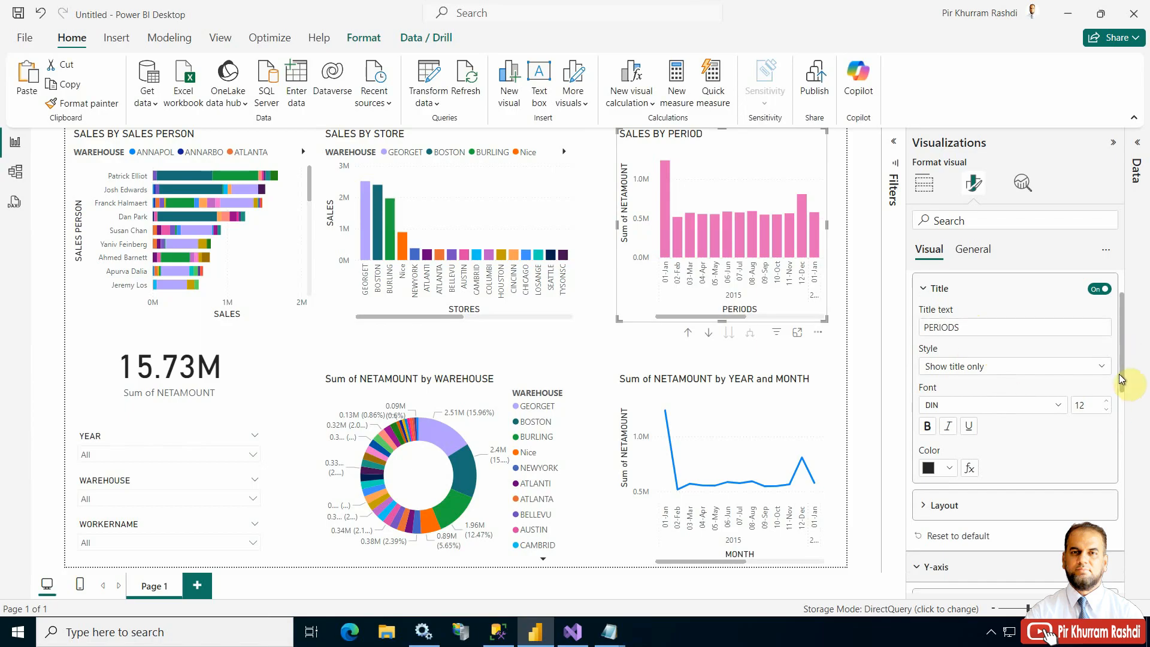
pyautogui.moveTo(1124, 383); pyautogui.dragTo(1124, 421)
pyautogui.scroll(-1, 1125, 421)
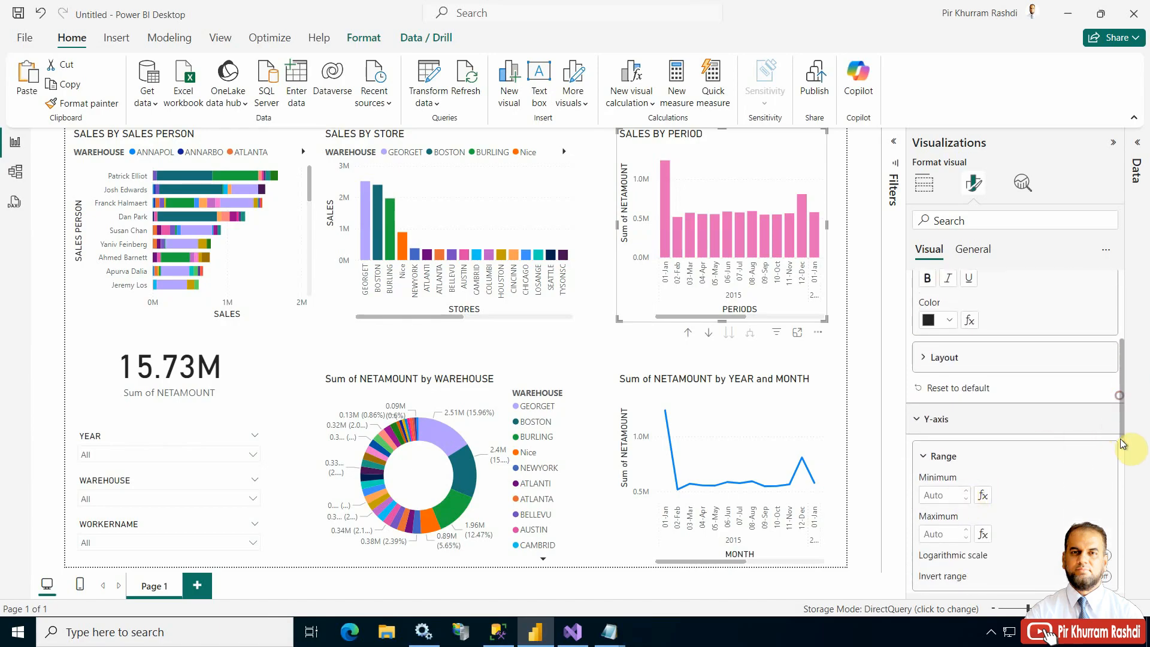
pyautogui.scroll(-3, 1113, 443)
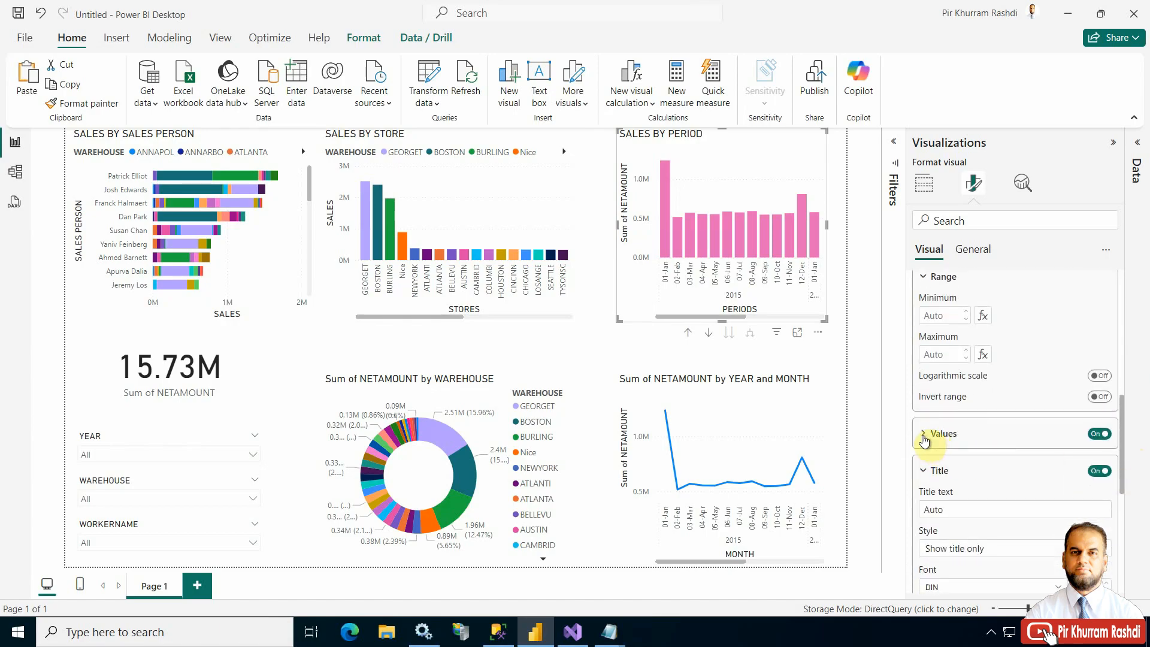
pyautogui.scroll(4, 966, 400)
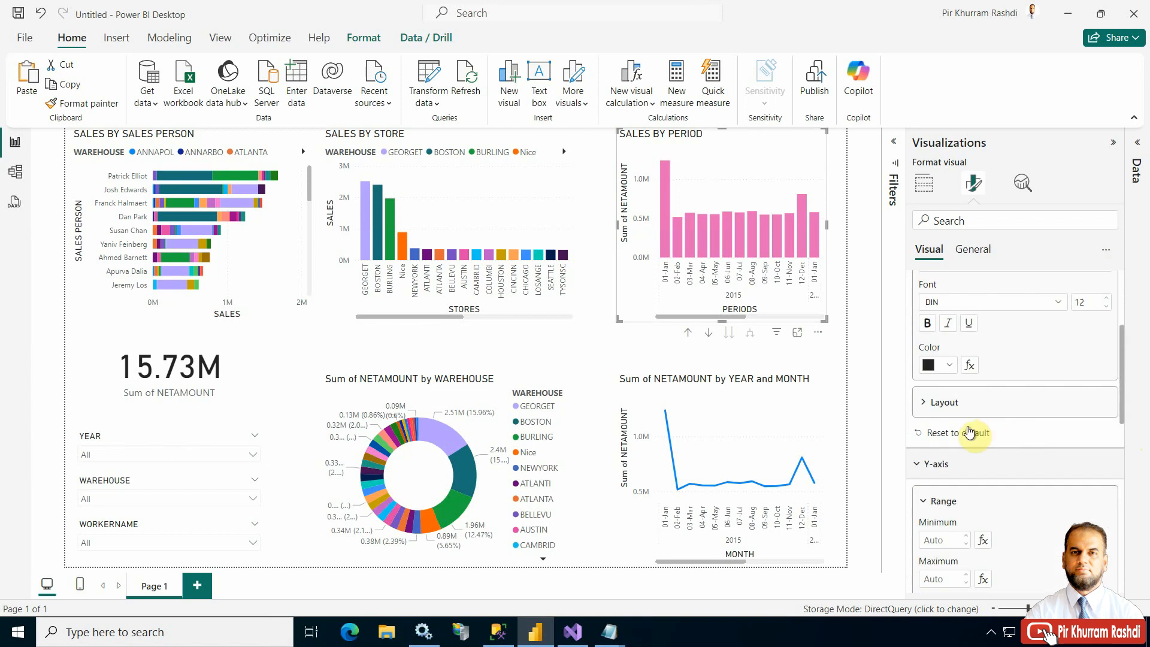
pyautogui.click(929, 502)
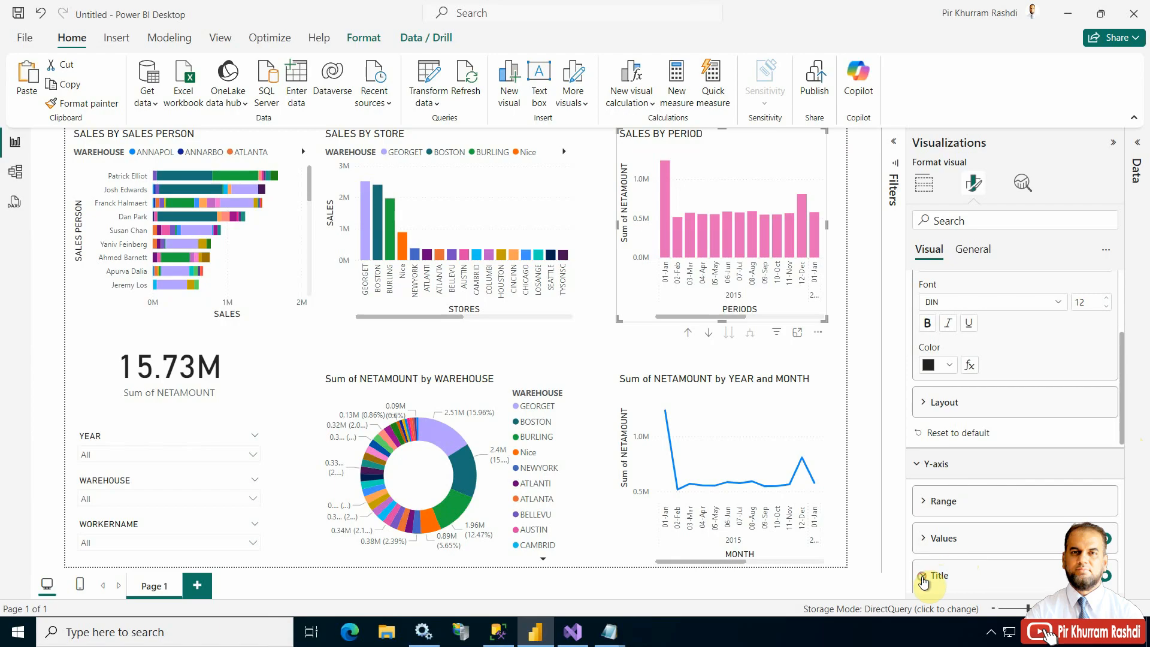
pyautogui.click(952, 574)
pyautogui.scroll(-3, 1126, 377)
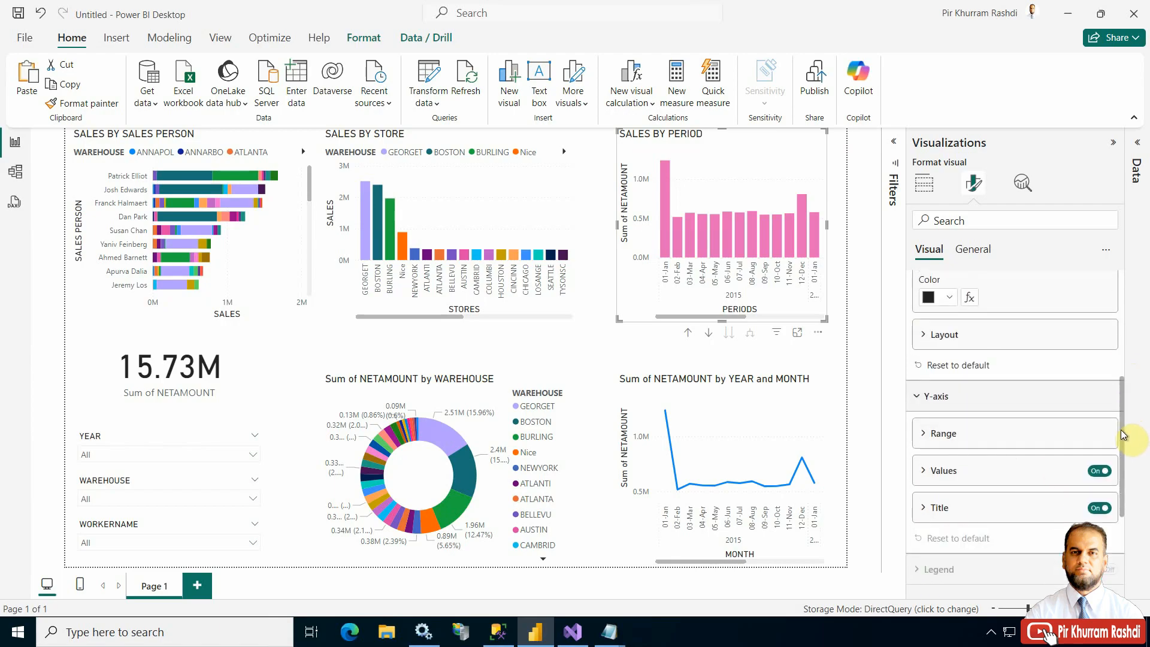
pyautogui.click(926, 443)
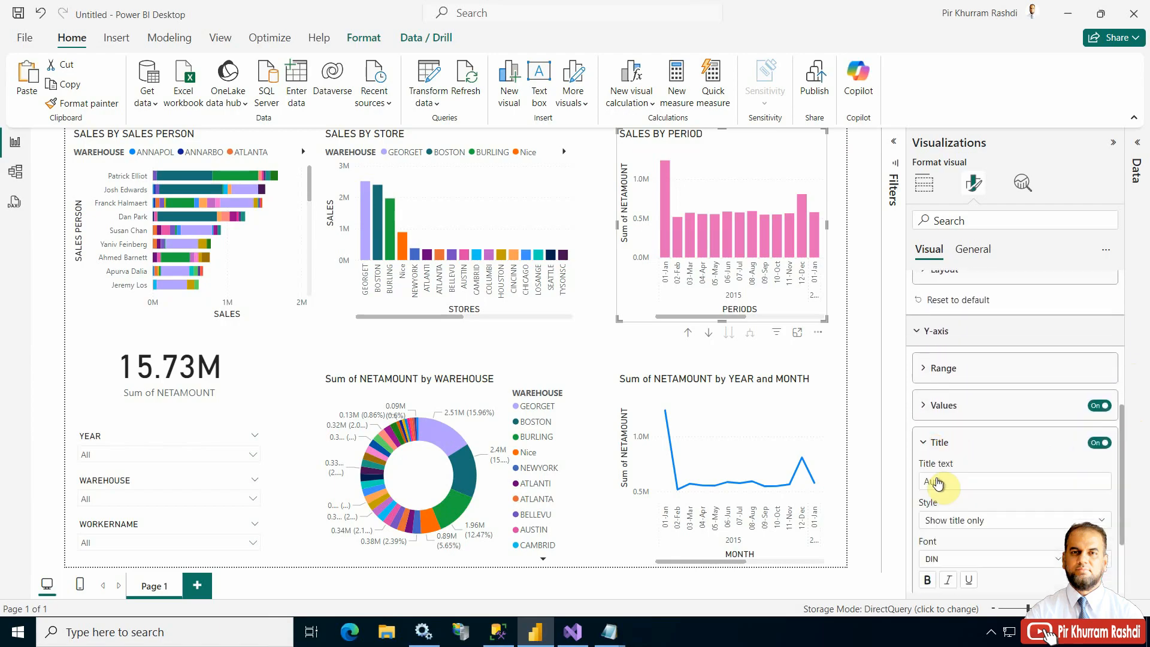
pyautogui.click(979, 479)
pyautogui.write('SALES')
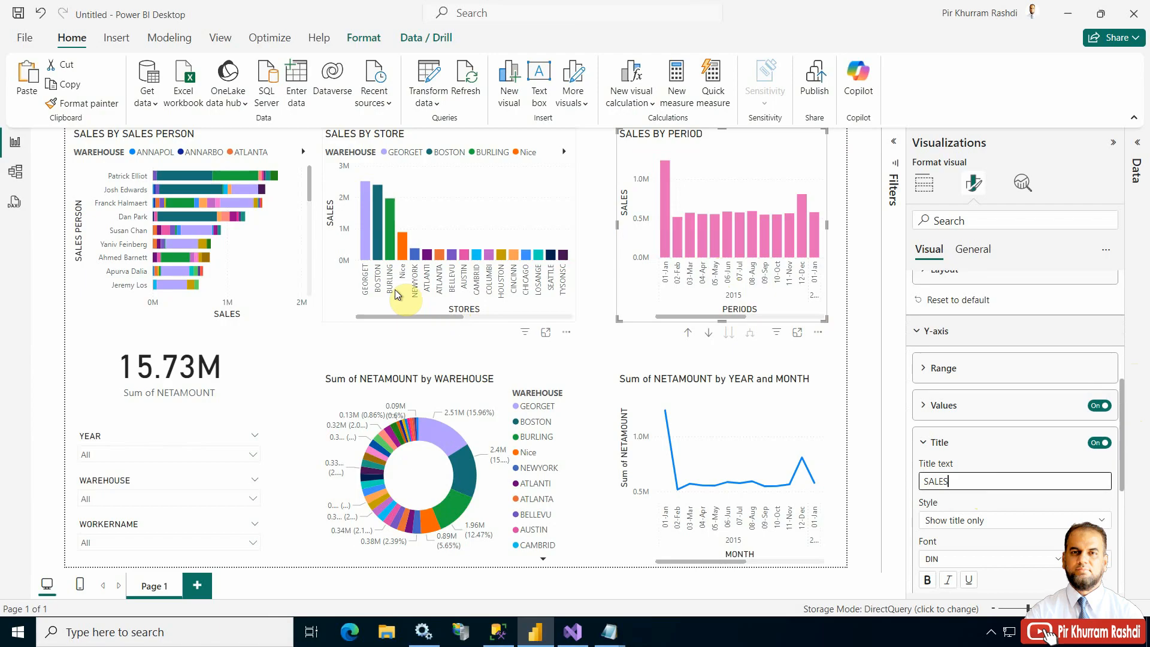
# Change the title text of the warehouse donut chart to SALES BY STORE.
pyautogui.click(385, 394)
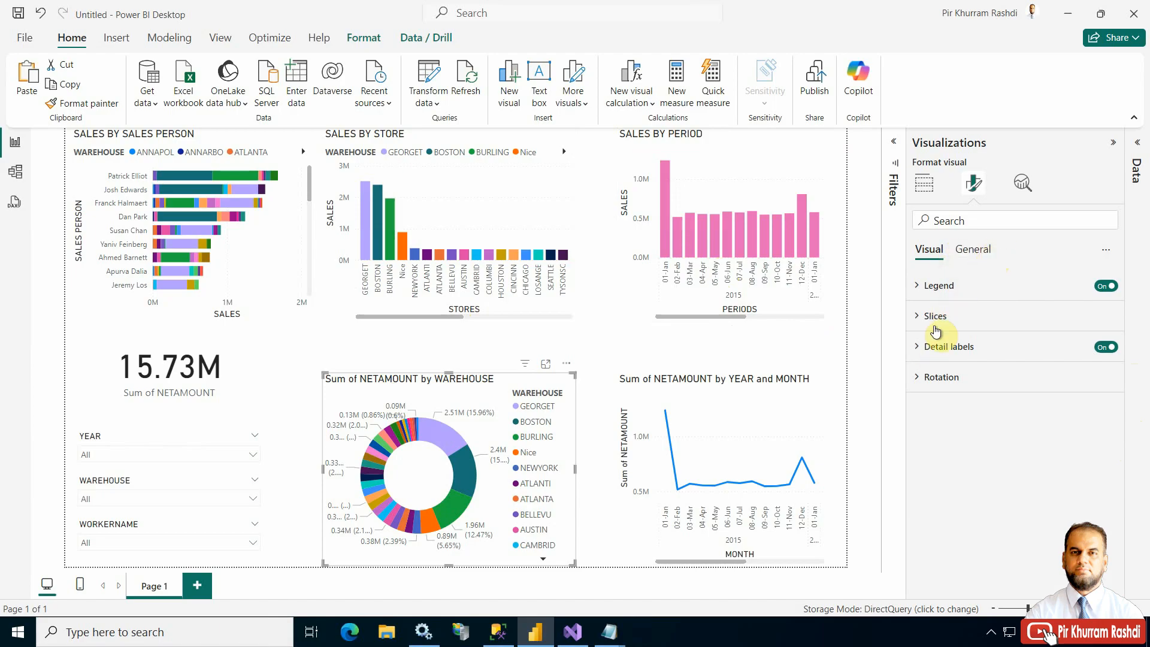
pyautogui.click(976, 252)
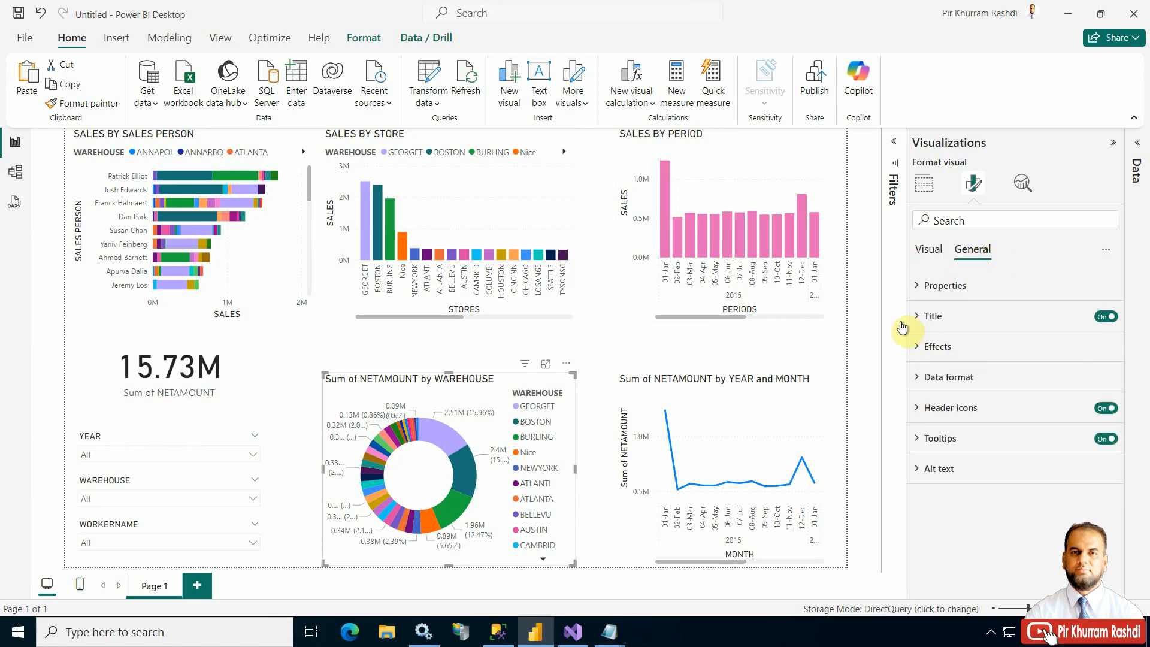
pyautogui.click(919, 315)
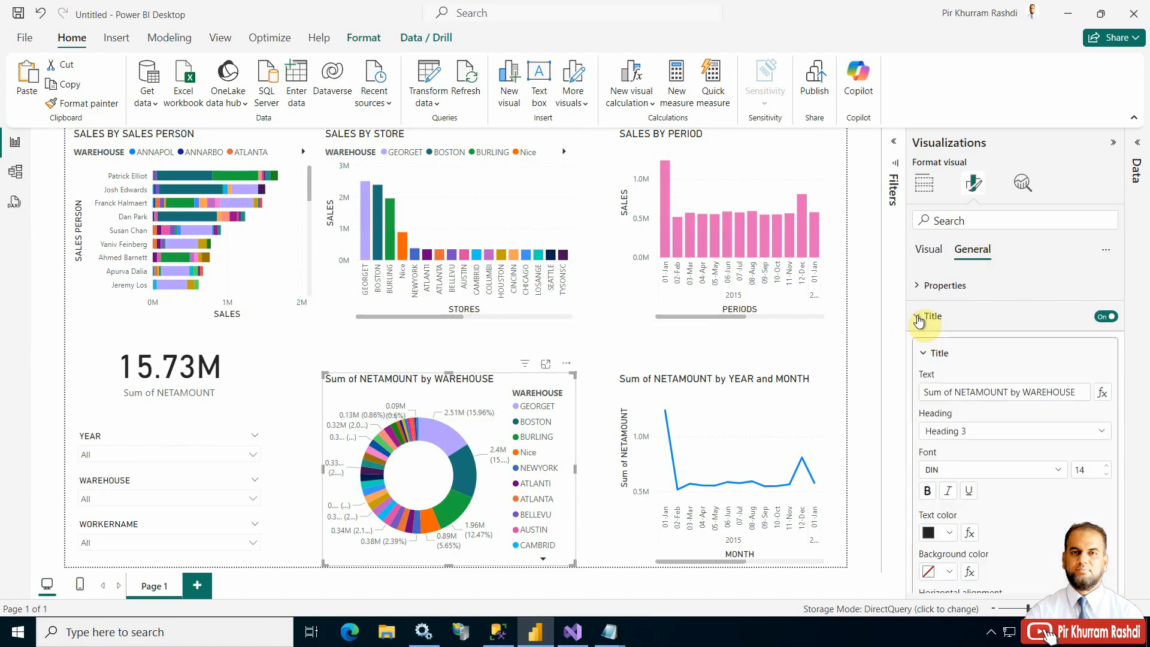
pyautogui.click(939, 393)
pyautogui.hotkey('shift', 'End')
pyautogui.press('BackSpace')
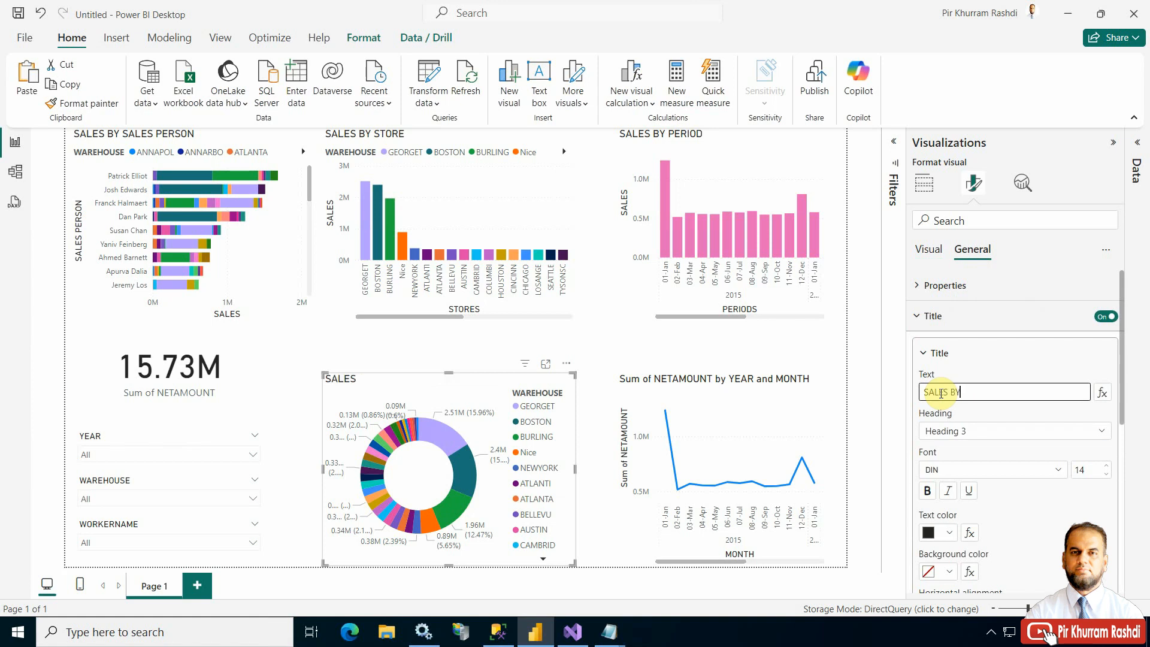
pyautogui.write('BY STORE')
# Replace the title text of the year-and-month line chart with SALES BY PERIOD.
pyautogui.click(797, 387)
pyautogui.click(998, 392)
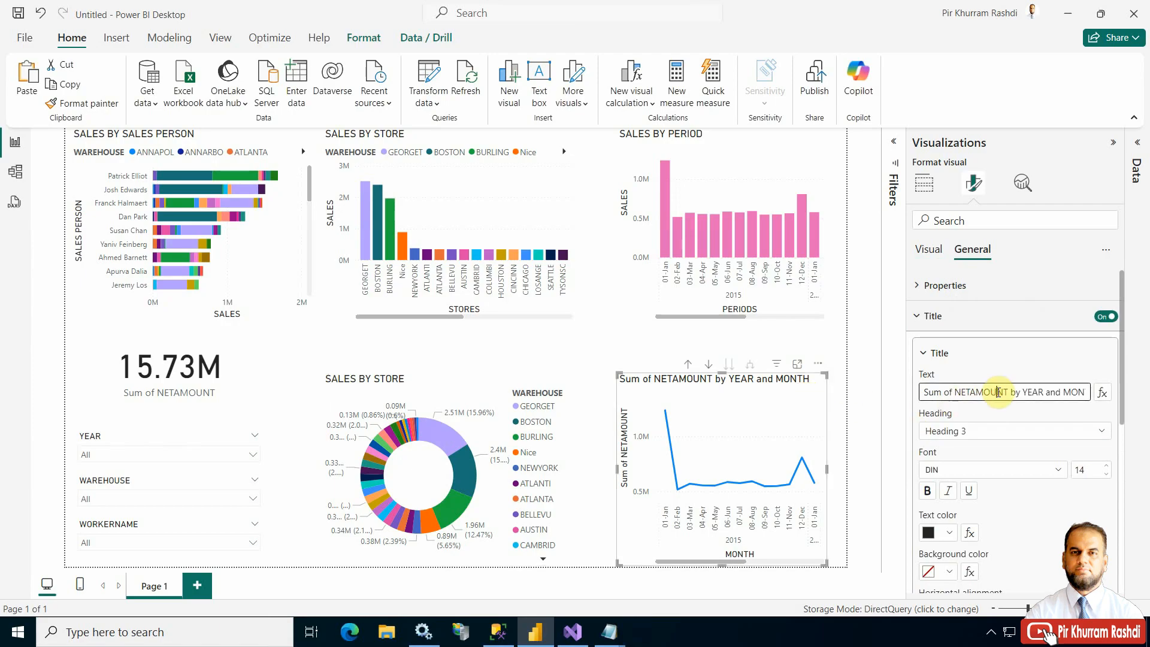
pyautogui.hotkey('ctrl', 'a')
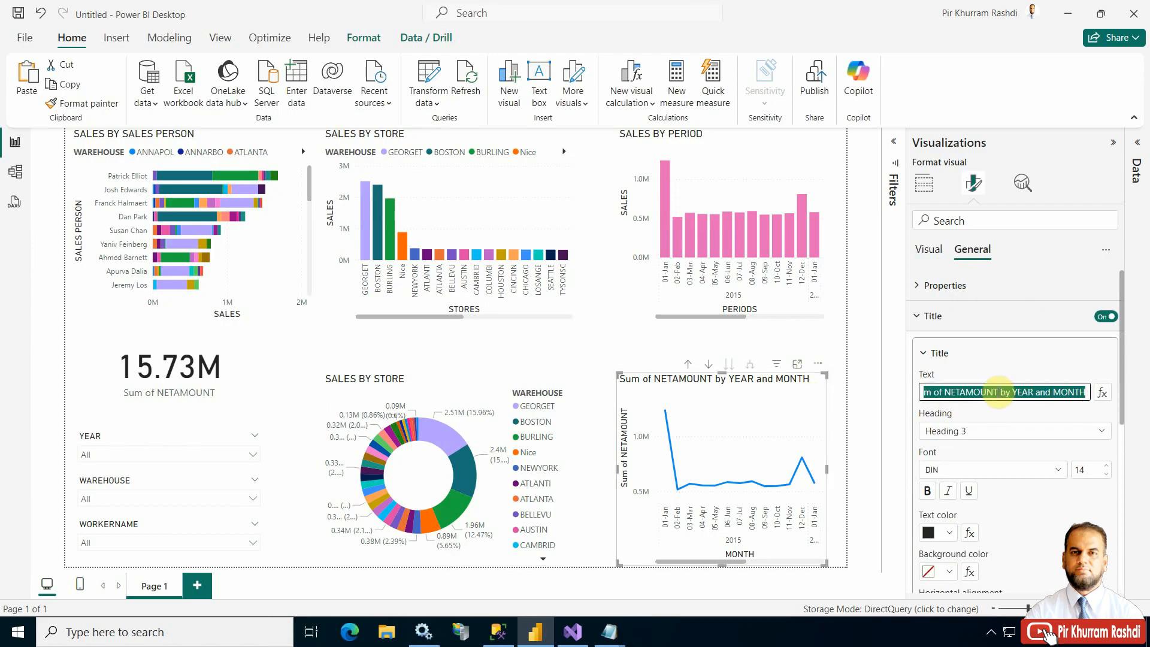
pyautogui.write('SALES BY PERIOD')
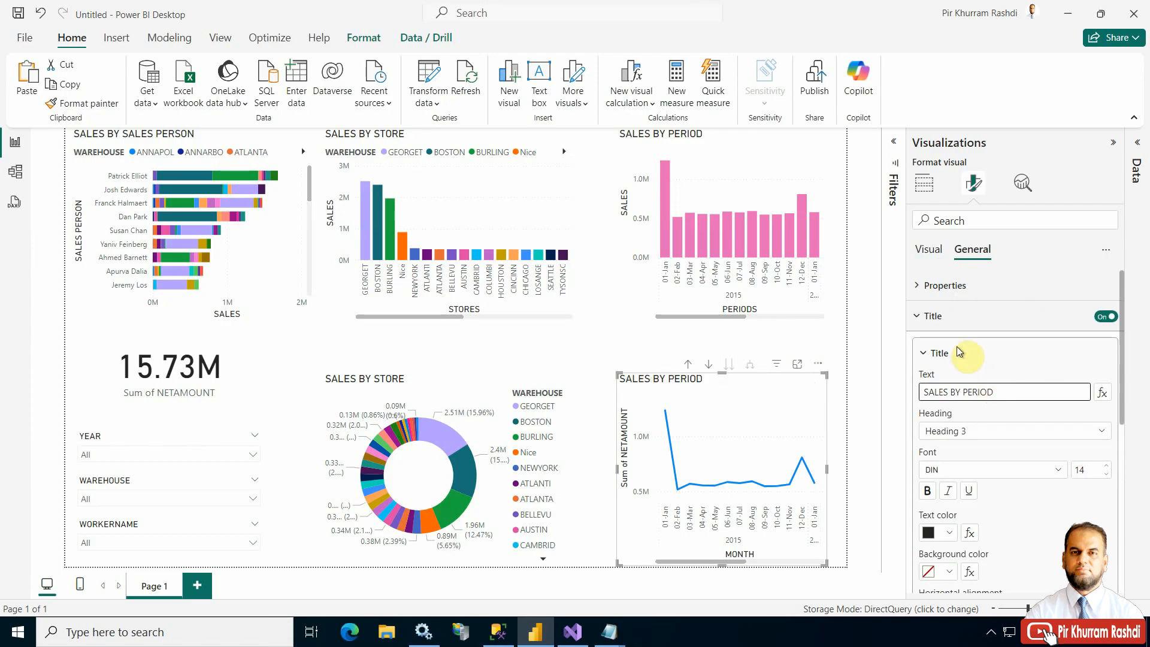
# Set the line chart's x-axis title to PERIOD and its y-axis title to SALES.
pyautogui.click(926, 254)
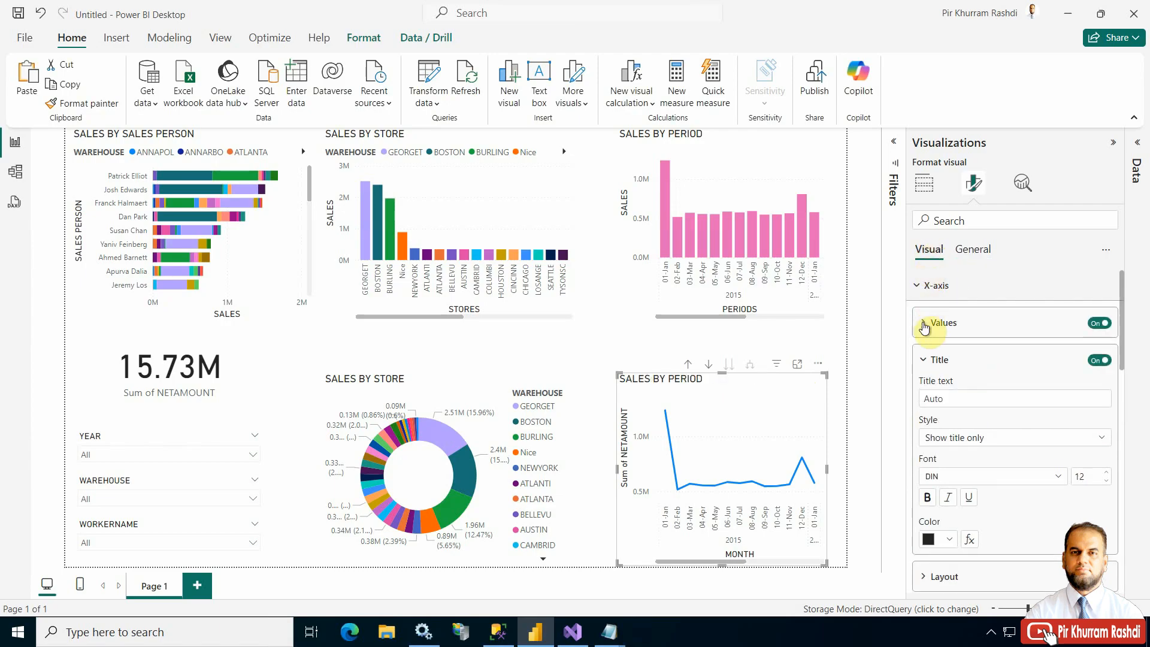
pyautogui.click(945, 399)
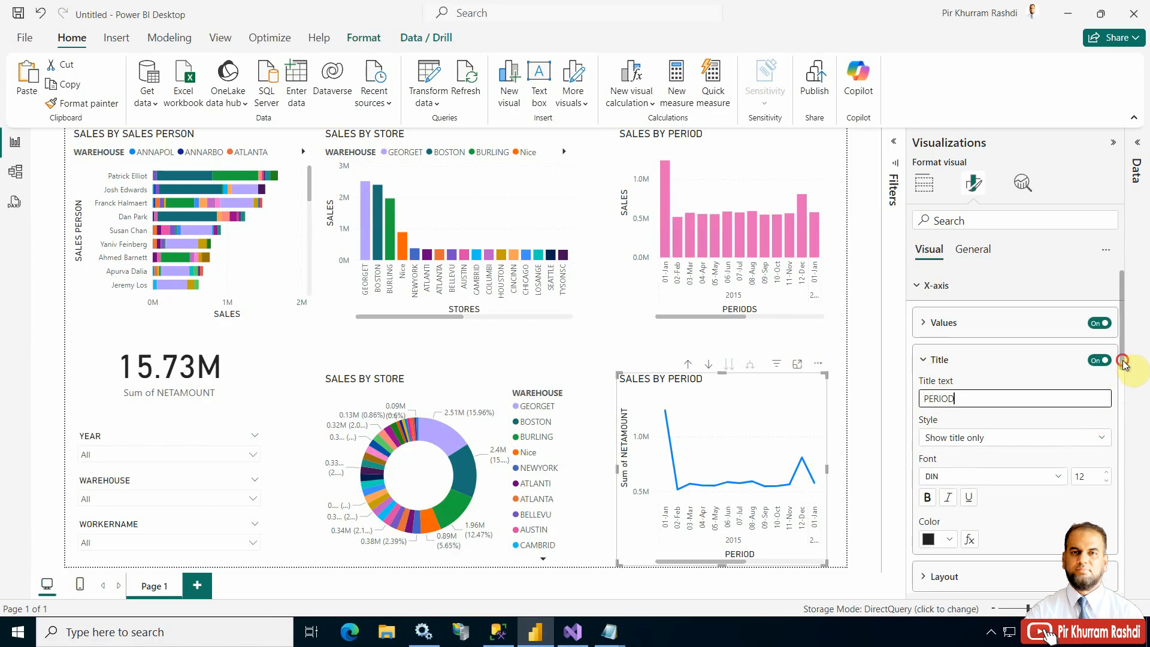
pyautogui.scroll(-1, 1124, 409)
pyautogui.scroll(-3, 1123, 410)
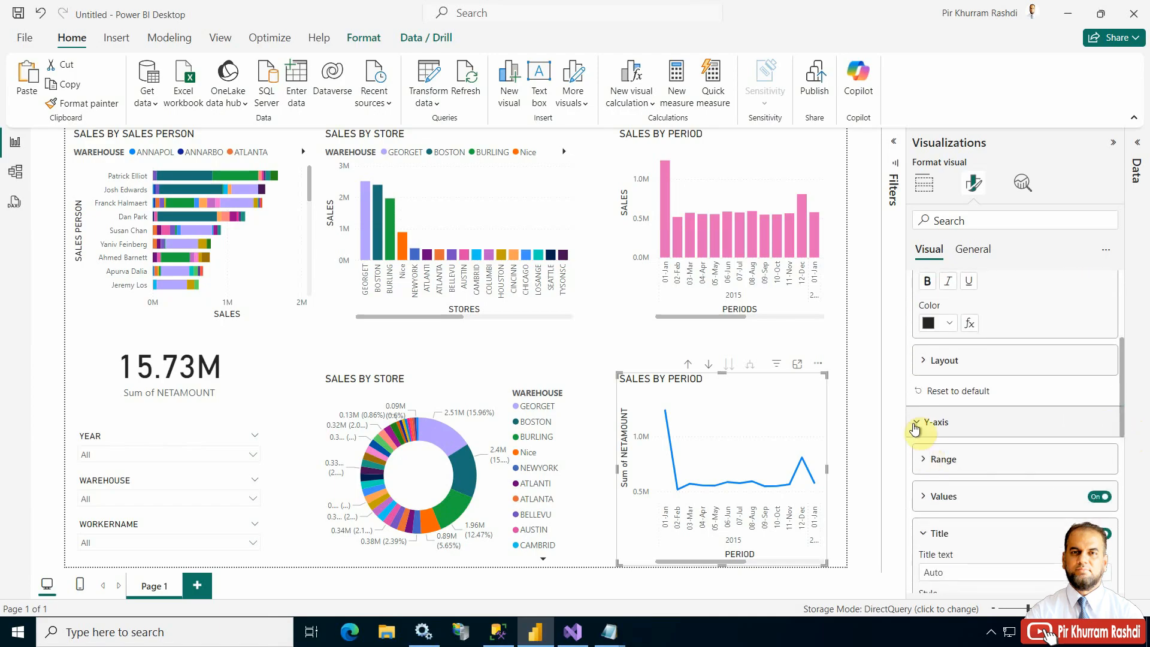
pyautogui.click(939, 574)
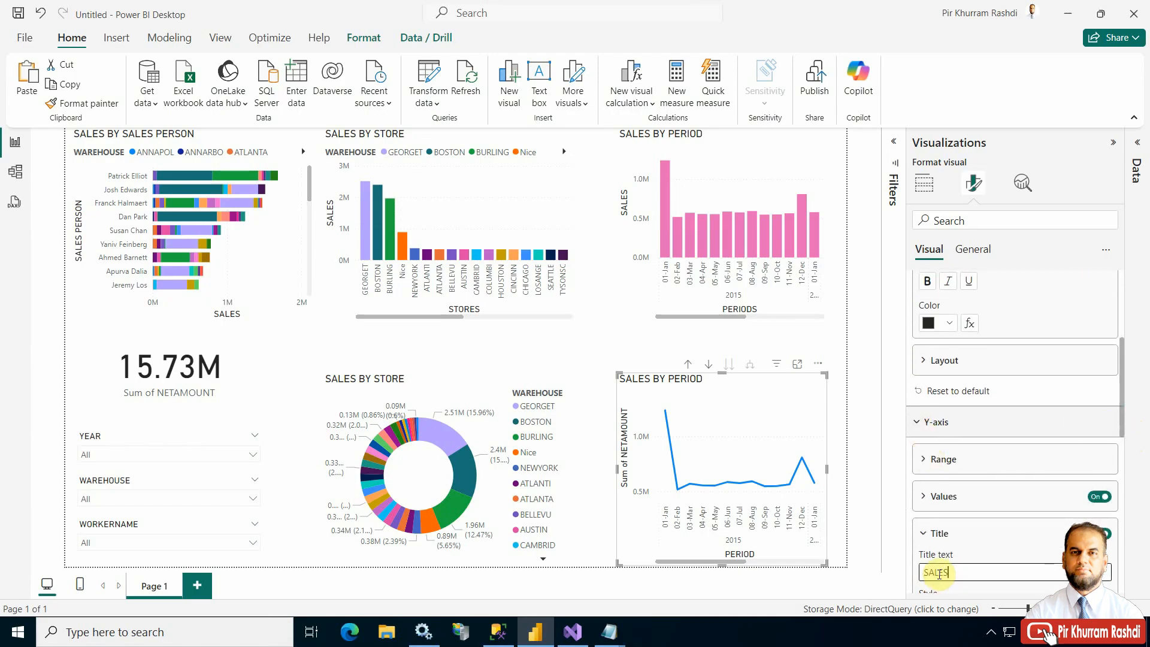
pyautogui.write('SALES')
pyautogui.press('Return')
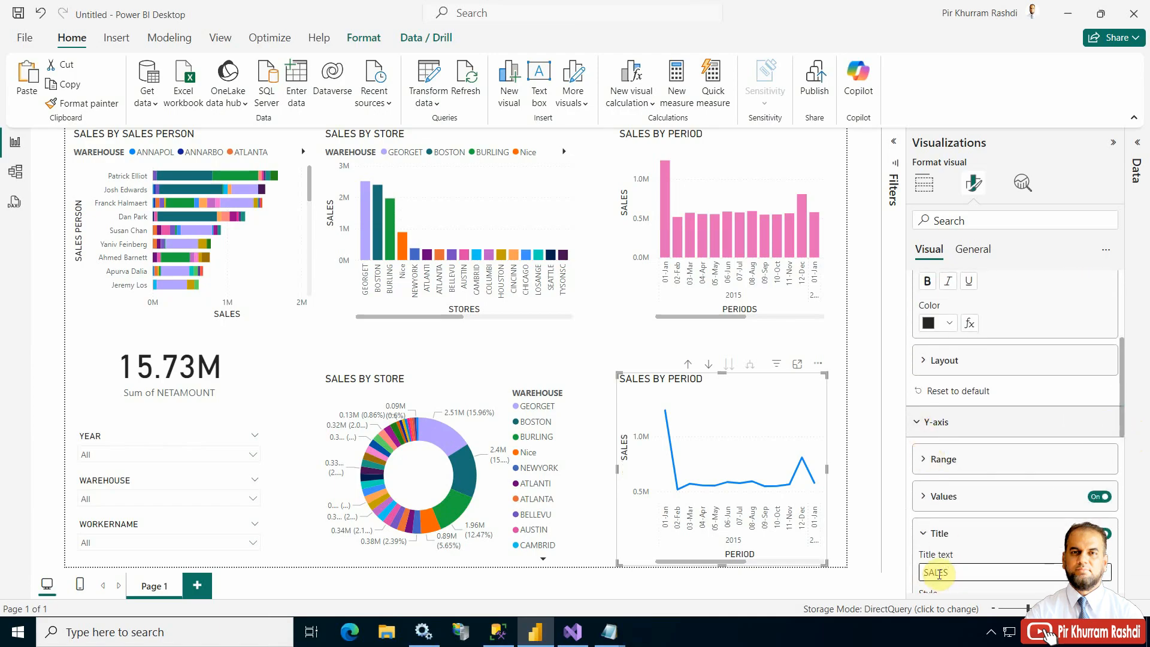
# Save the report as the Power BI file PKR_RetailSalesAnalysis in the PowerBI_Embedded_D365 folder.
pyautogui.click(469, 383)
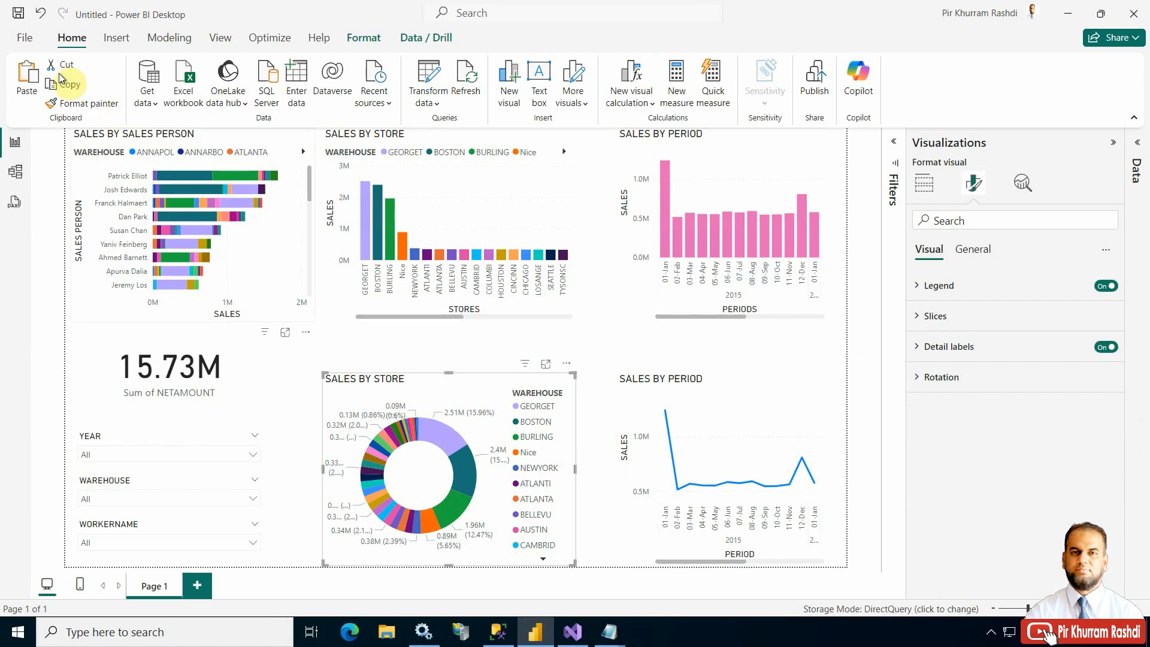
pyautogui.click(27, 39)
pyautogui.click(66, 186)
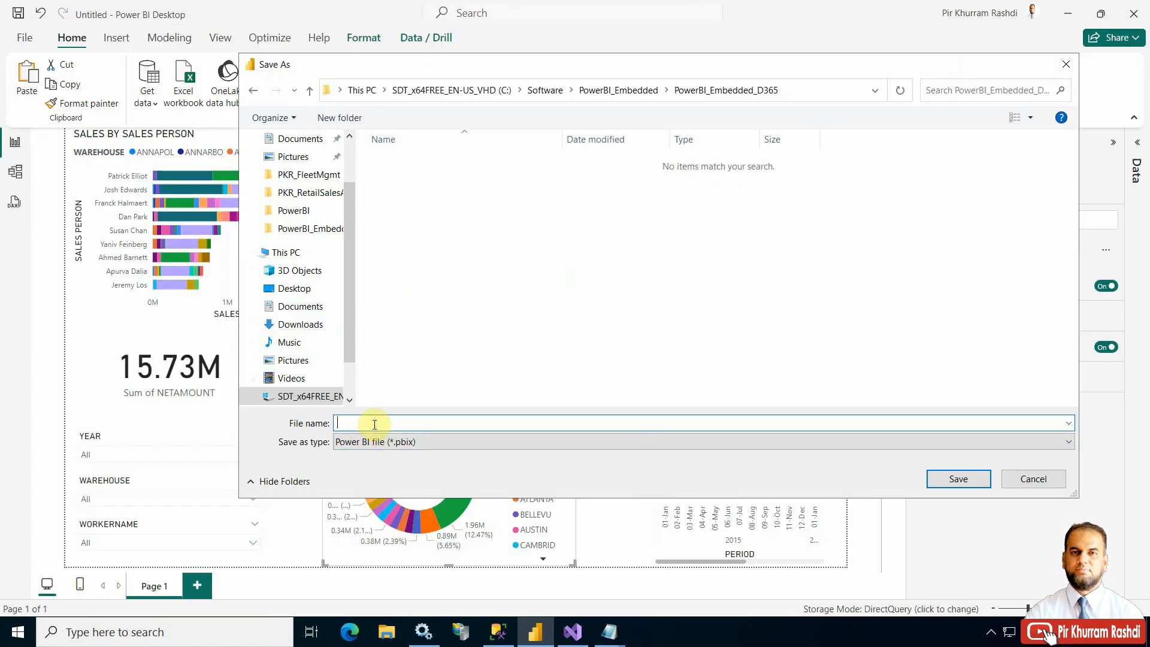
pyautogui.write('PKR_RetailSalesAnalysis')
pyautogui.press('Return')
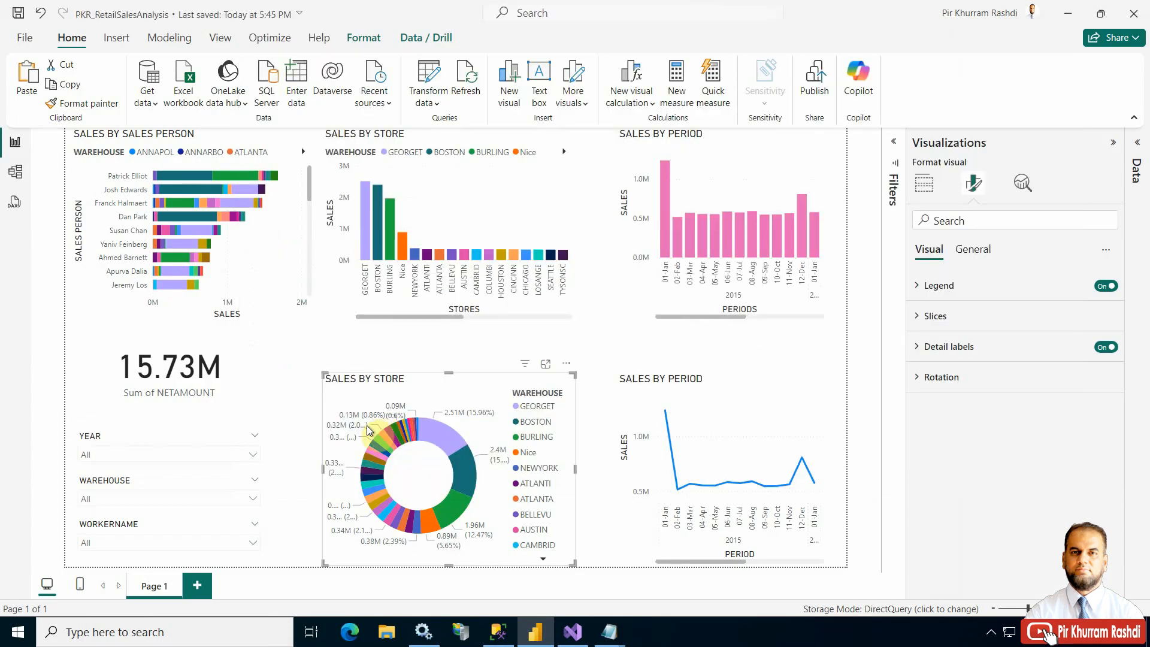
# Switch to SQL Server Management Studio and review the AxDW RetailSales tables and the query that sums NETAMOUNT by warehouse, worker and date.
pyautogui.moveTo(367, 429)
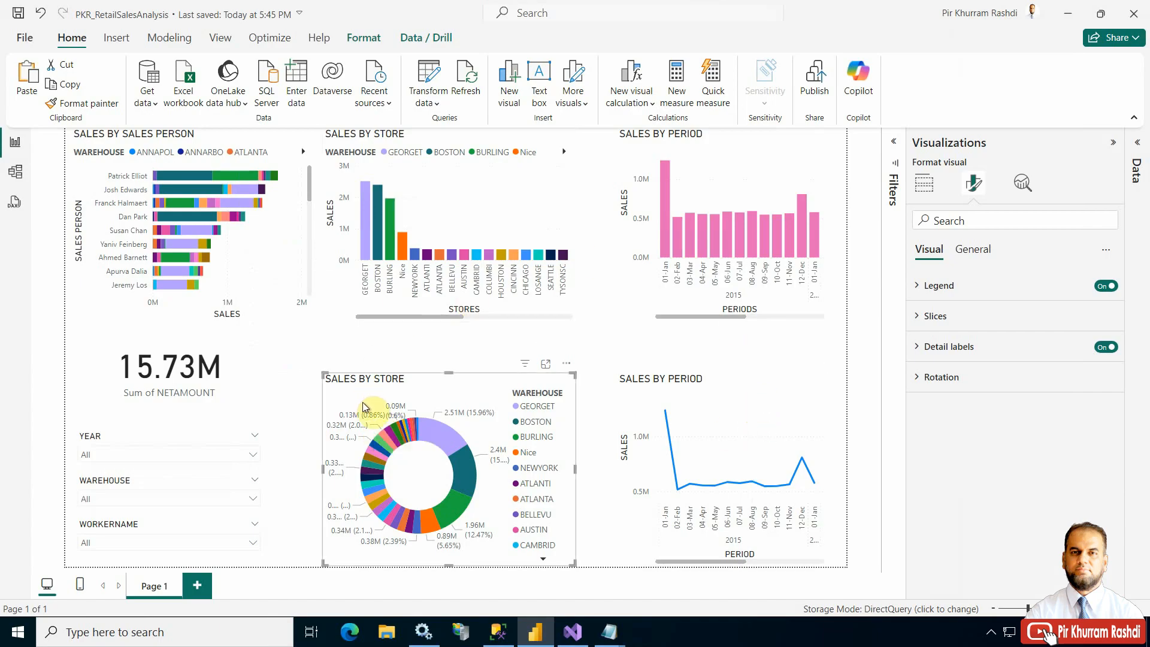
pyautogui.click(495, 634)
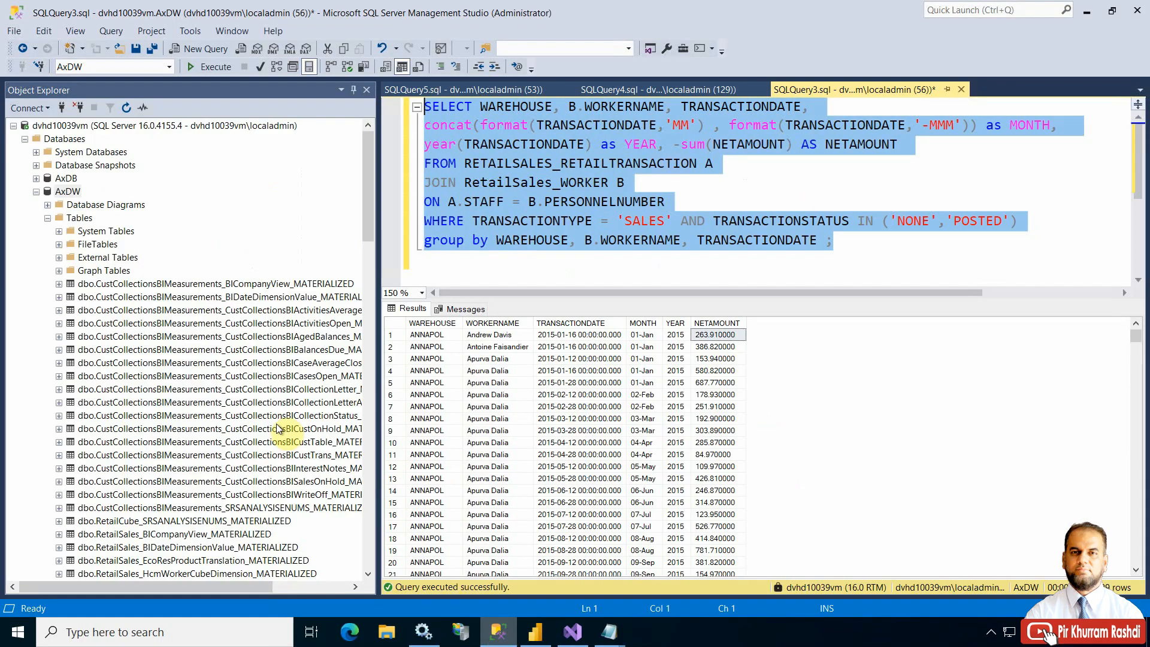
pyautogui.click(368, 250)
pyautogui.click(654, 203)
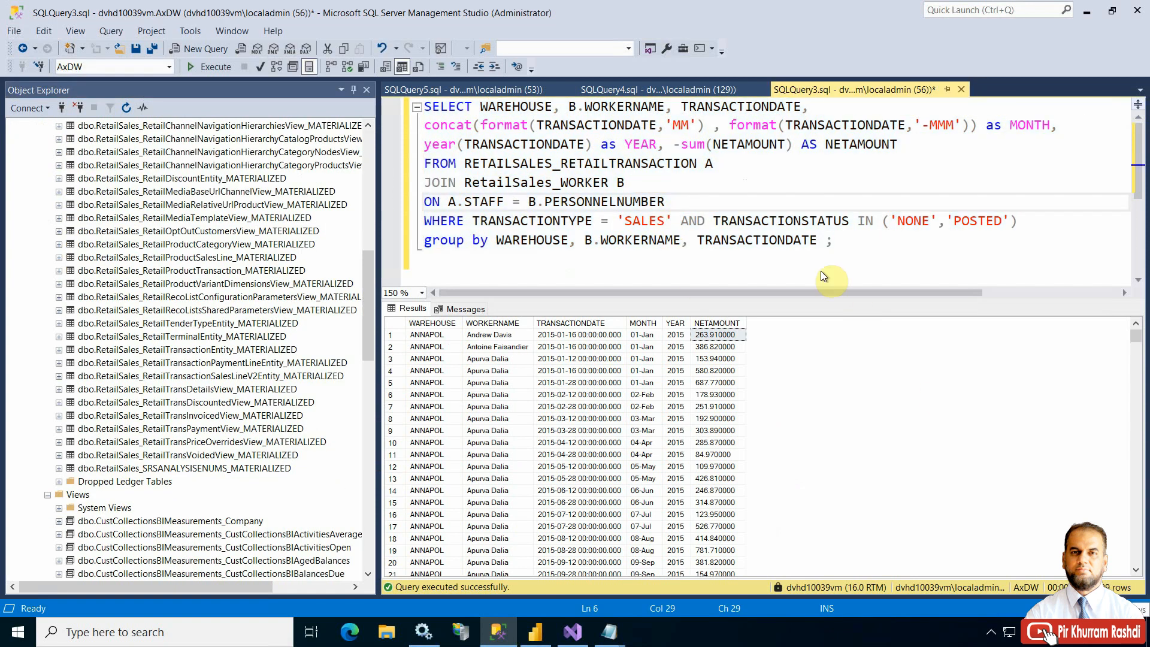
pyautogui.click(866, 240)
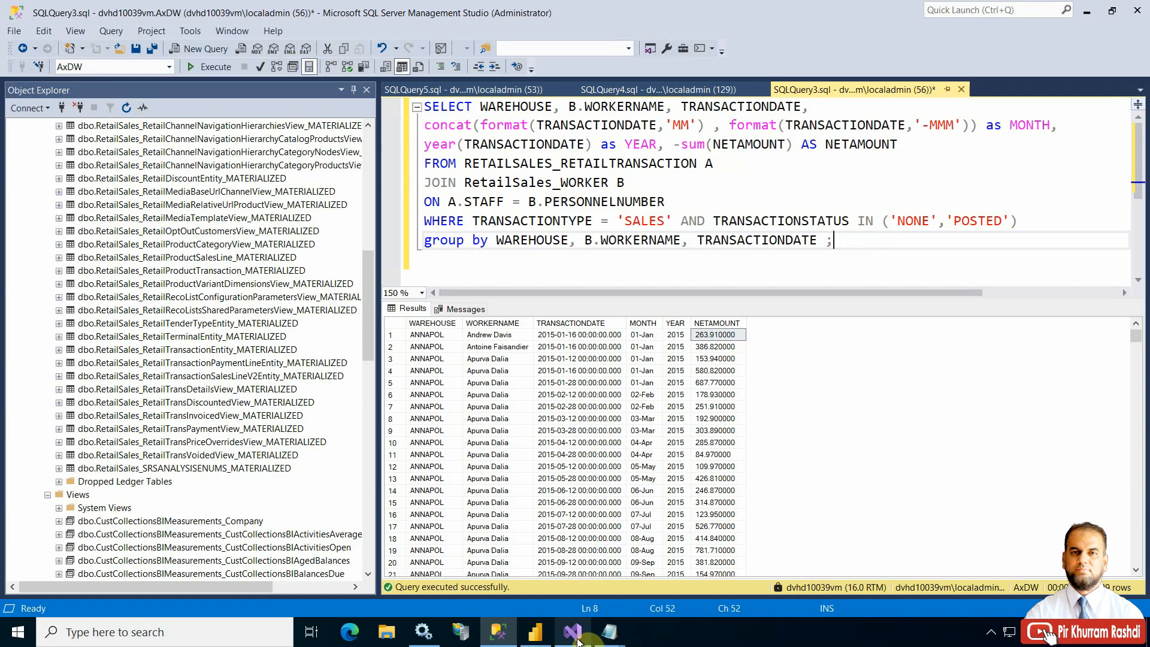
pyautogui.moveTo(578, 640)
pyautogui.moveTo(436, 641)
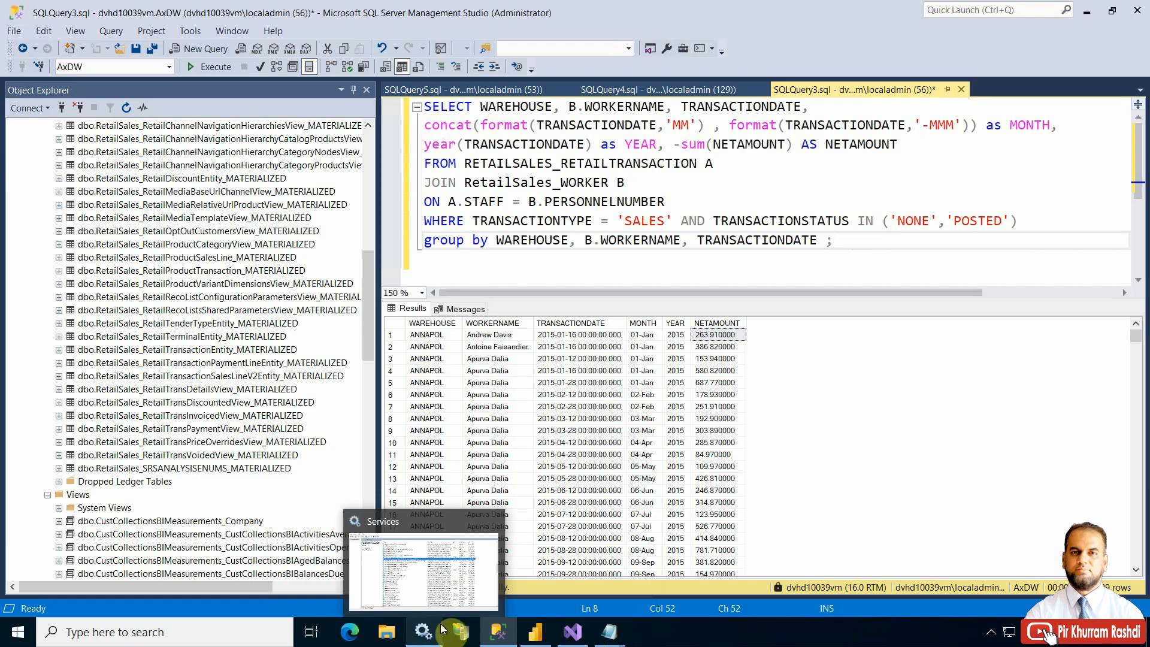
pyautogui.click(865, 241)
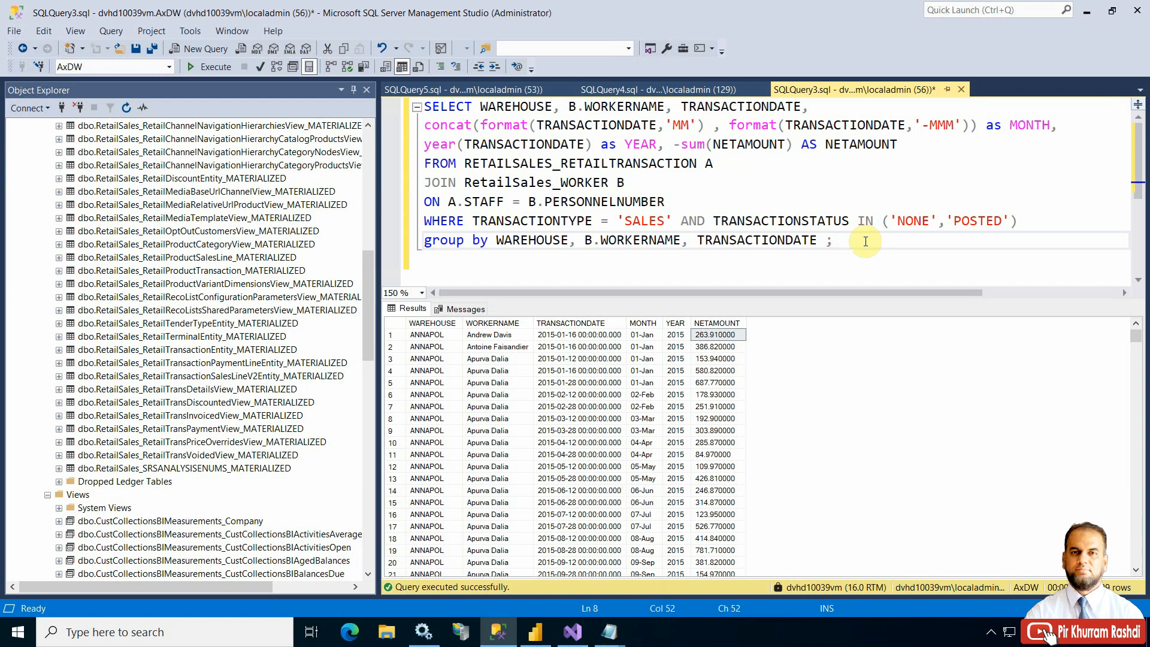